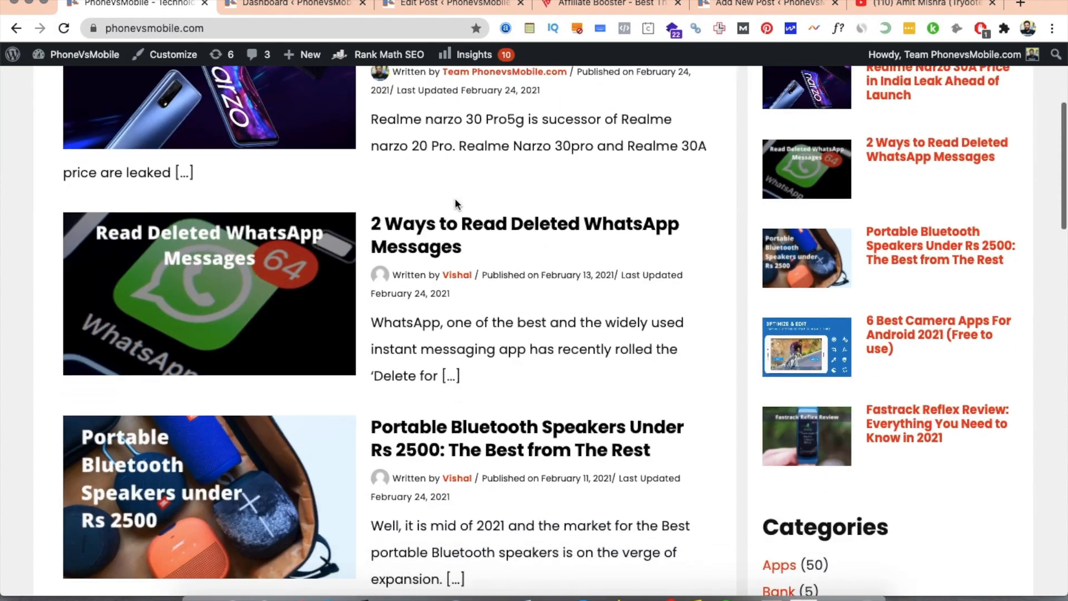
# - Look over the PhoneVsMobile home page, the Affiliate Booster website and the blog's WordPress dashboard
pyautogui.scroll(20, 455, 200)
pyautogui.scroll(10, 455, 199)
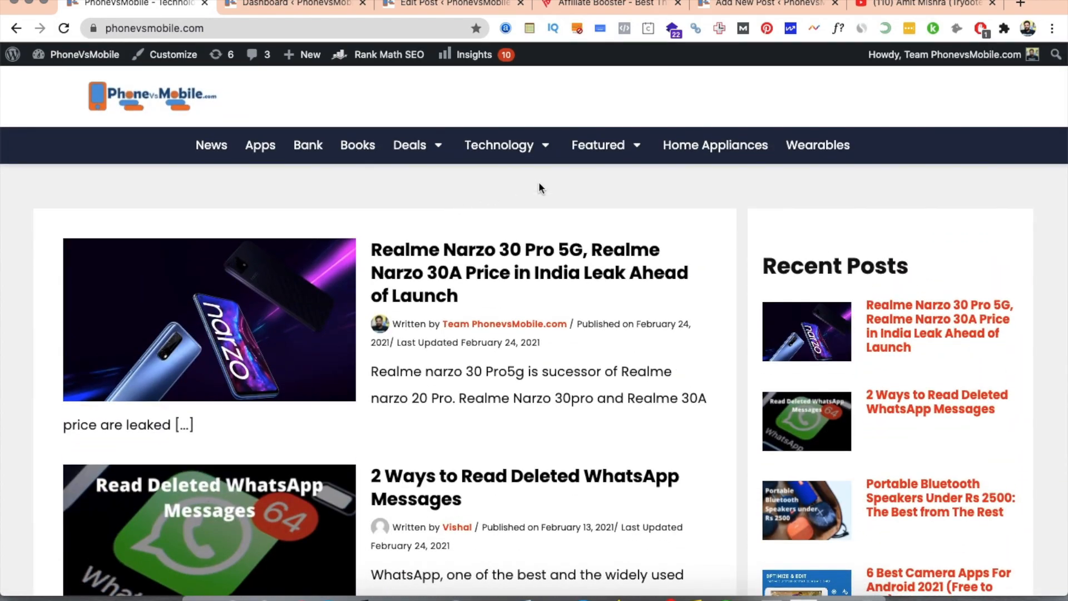
pyautogui.click(606, 5)
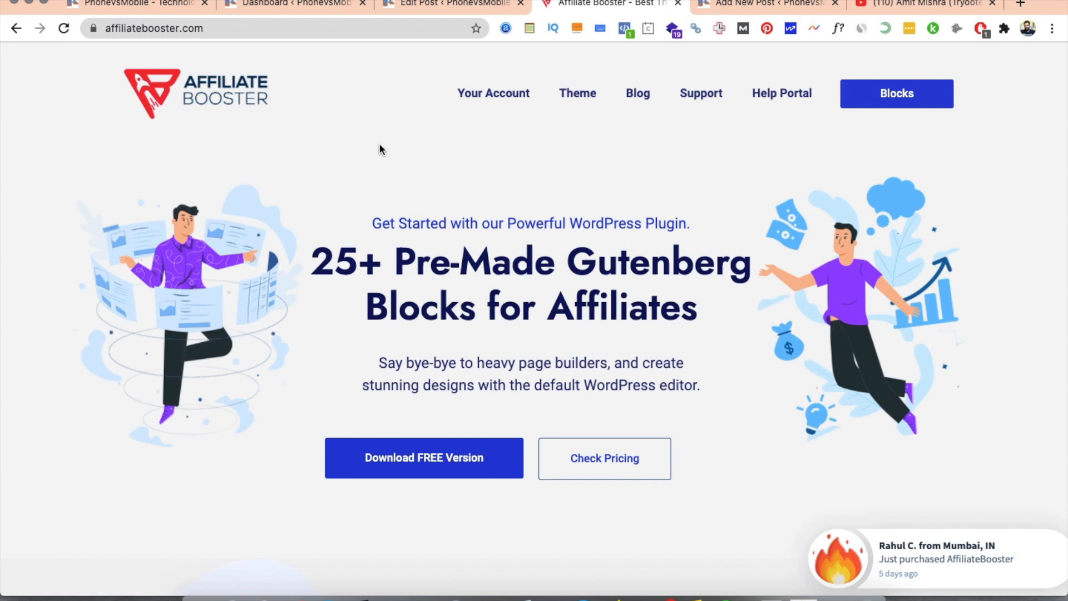
pyautogui.click(266, 4)
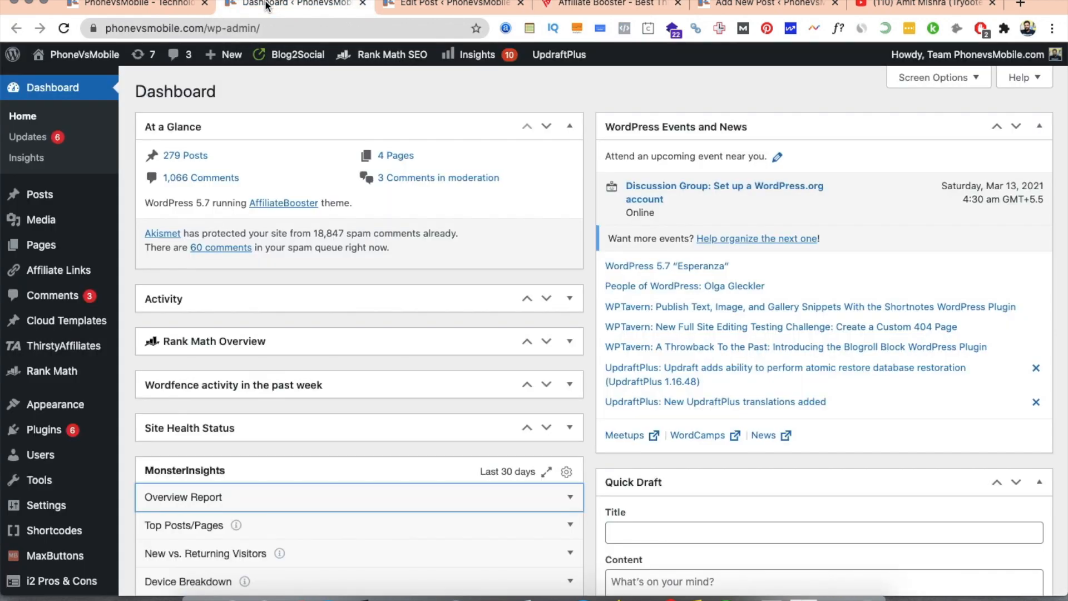
pyautogui.click(132, 6)
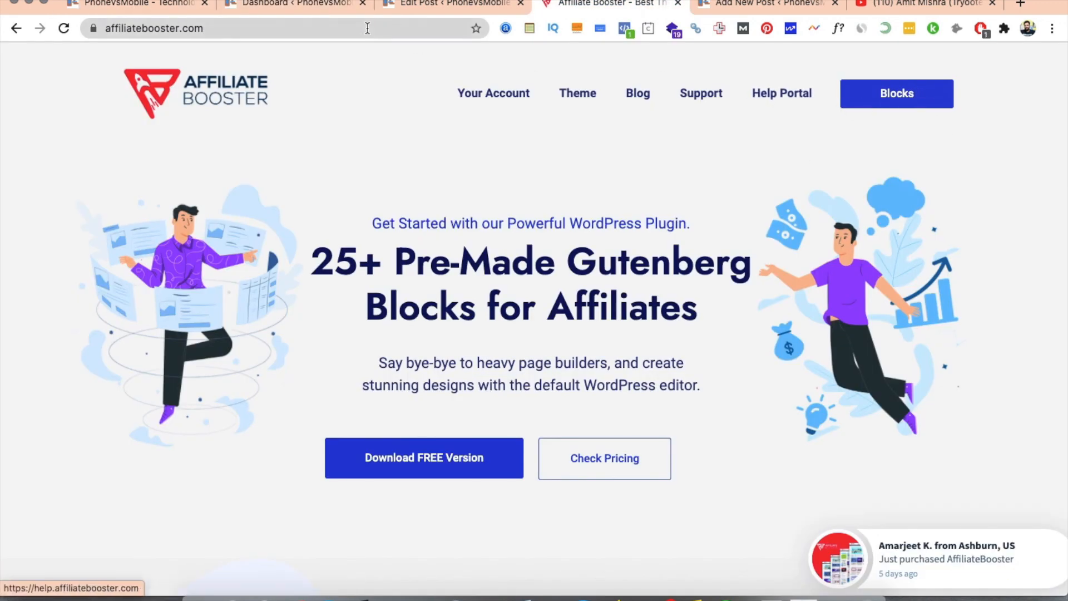
# - Open the WordPress dashboard from the PhoneVsMobile home page and collapse the MonsterInsights Overview Report
pyautogui.click(121, 12)
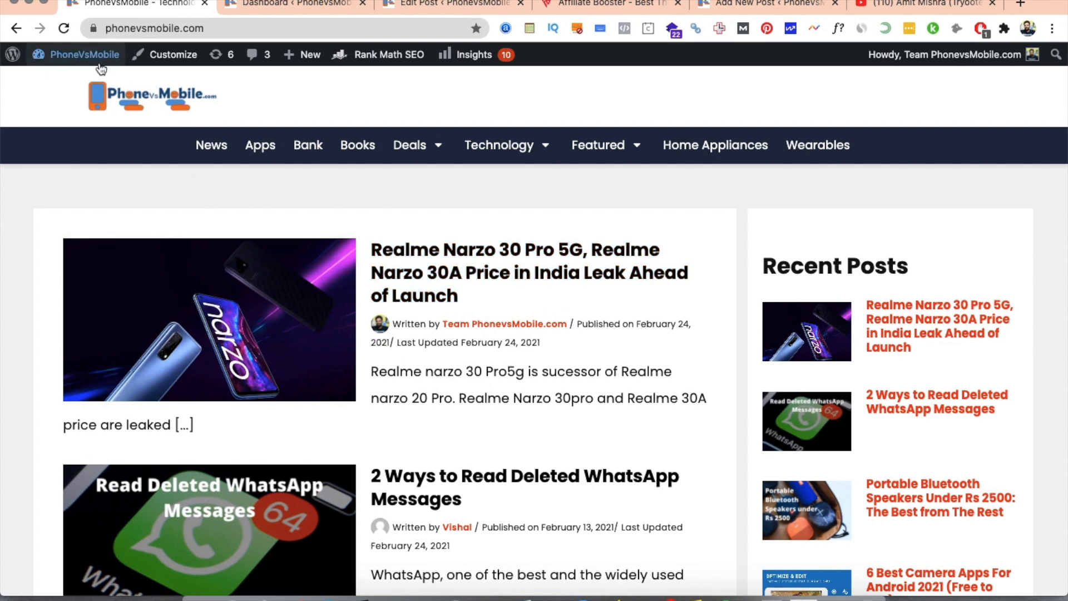
pyautogui.moveTo(78, 55)
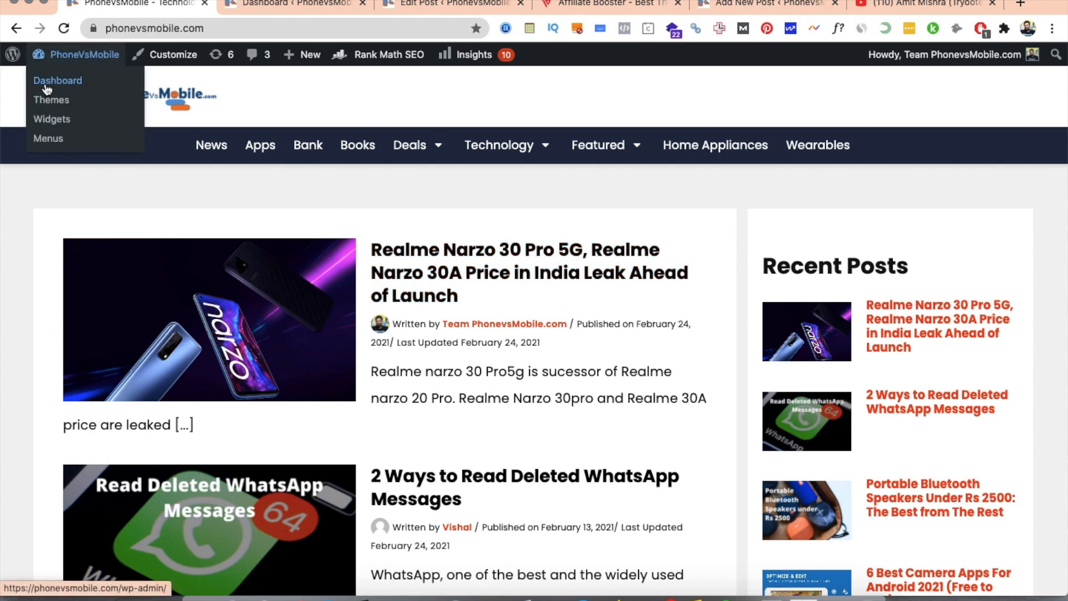
pyautogui.click(51, 139)
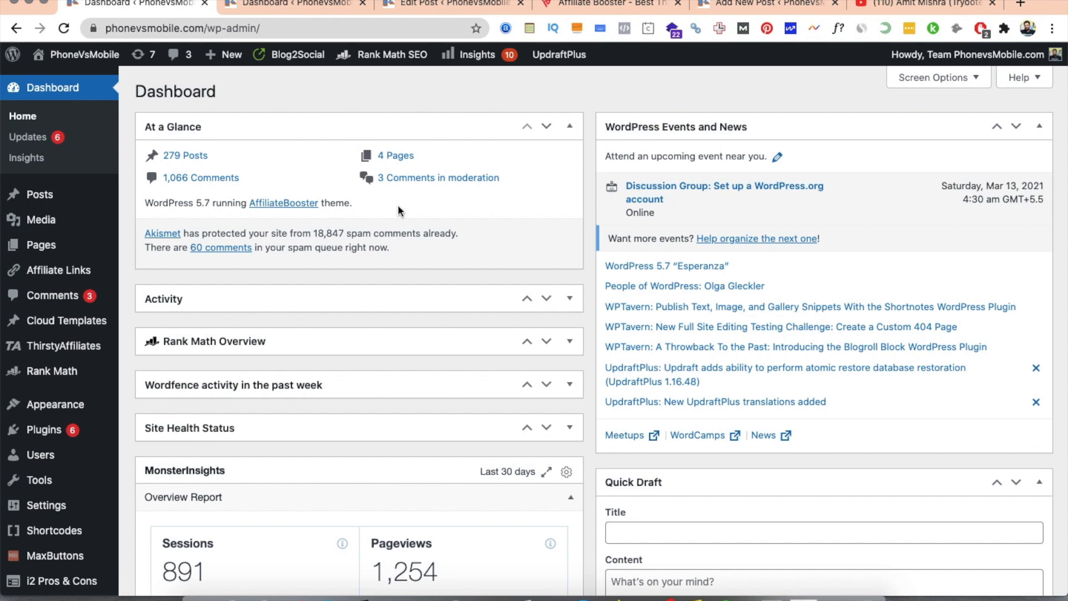
pyautogui.click(573, 501)
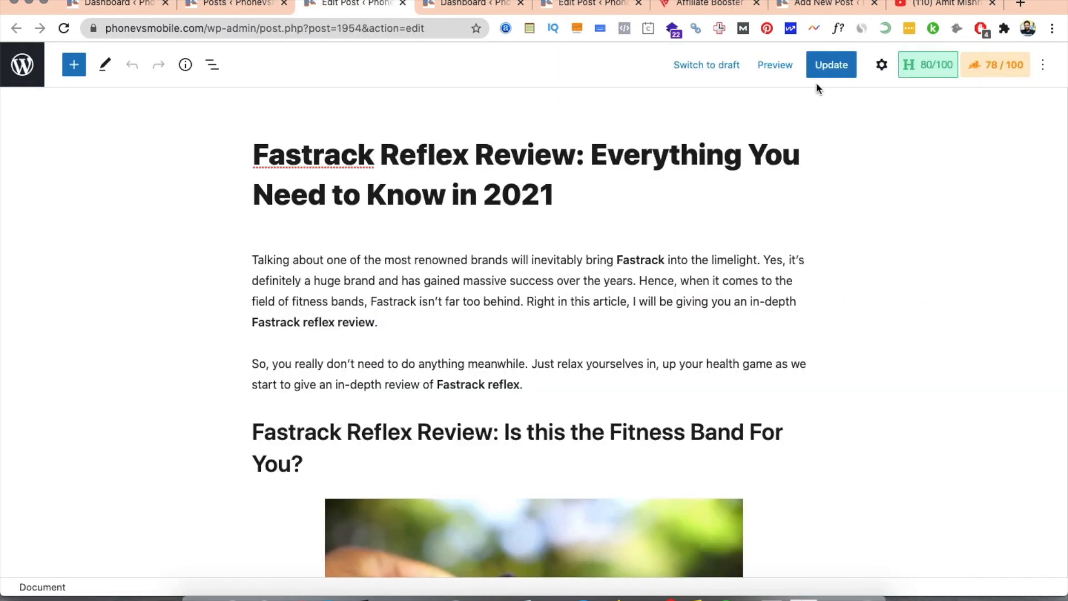
# - View the Rank Math schema in use for the Fastrack Reflex Review post, and close the Rank Math settings
pyautogui.click(986, 68)
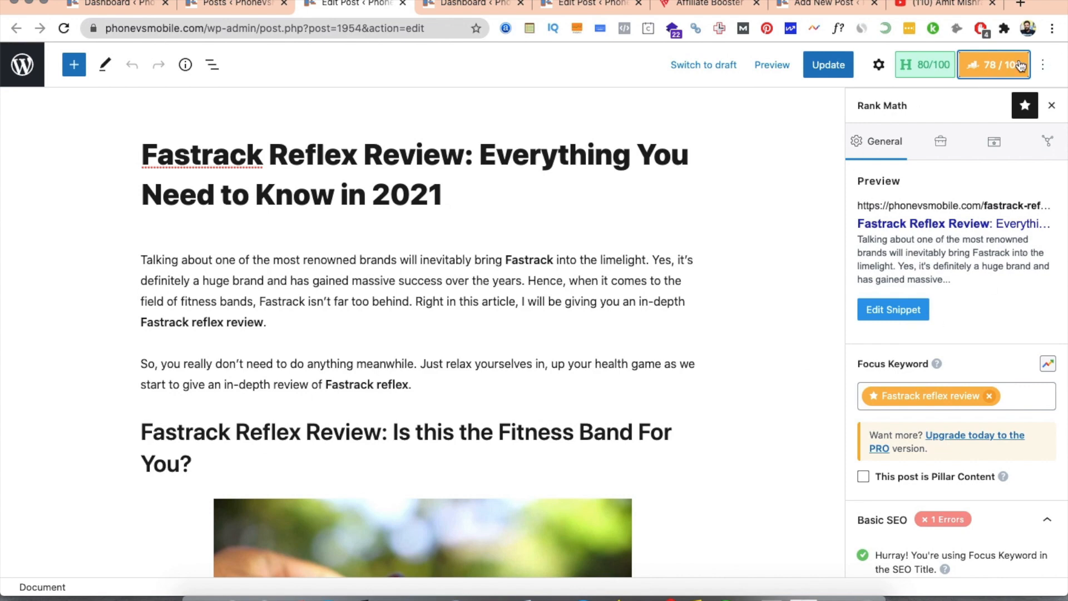
pyautogui.click(994, 146)
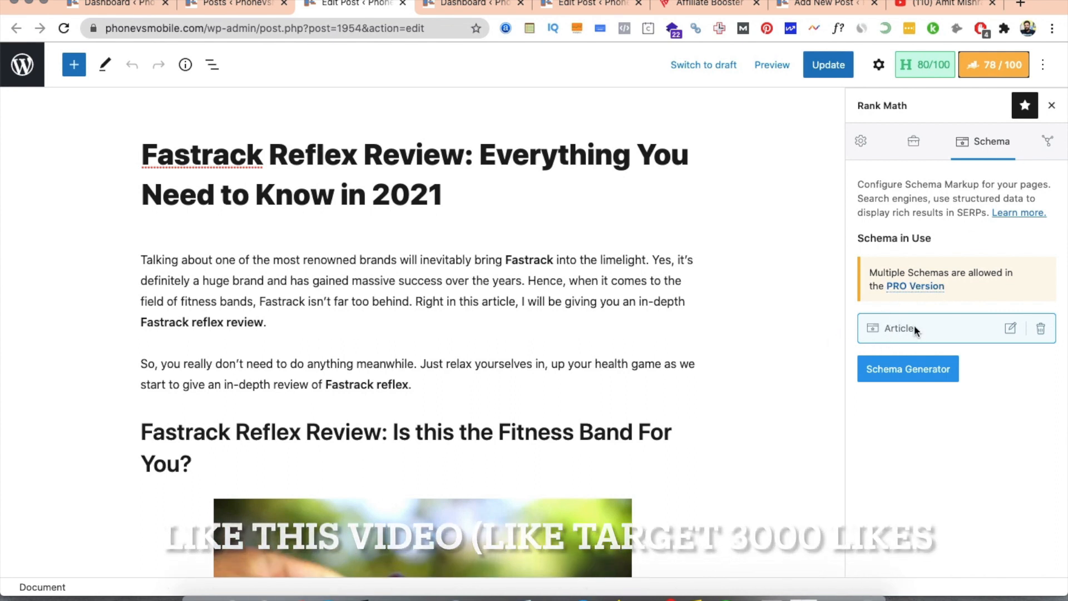
pyautogui.click(1050, 108)
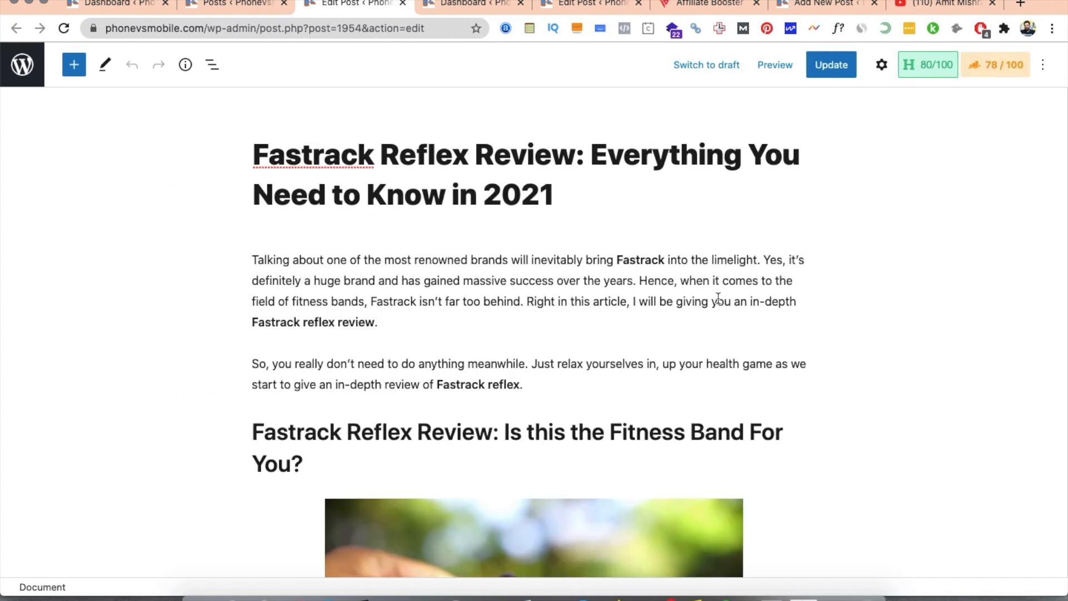
# - Search Google for "best washing machine in india" in a new browser tab
pyautogui.click(676, 7)
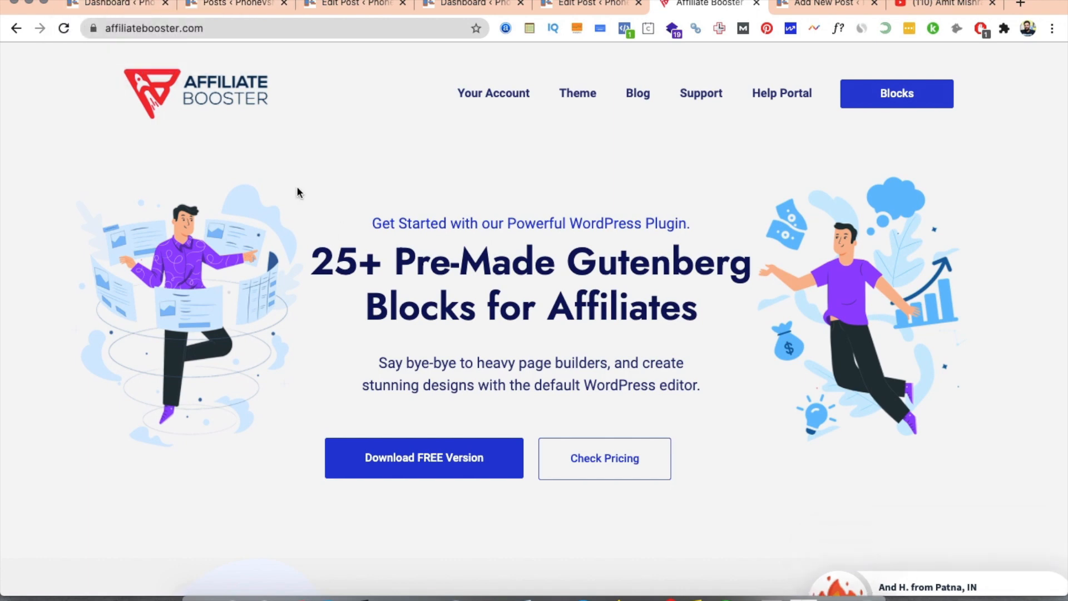
pyautogui.click(1020, 3)
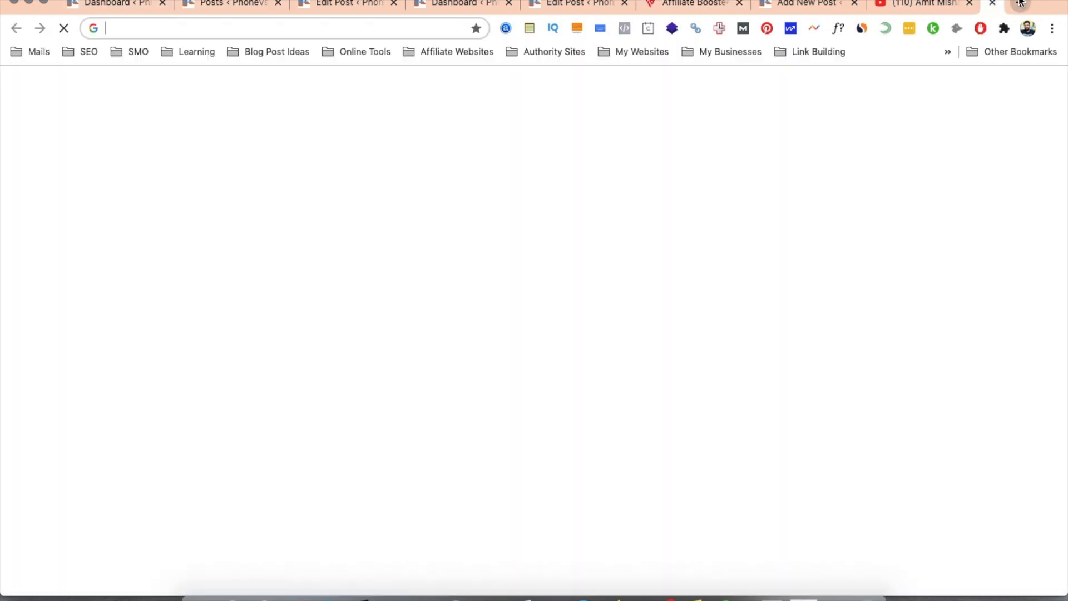
pyautogui.click(428, 24)
pyautogui.write('best')
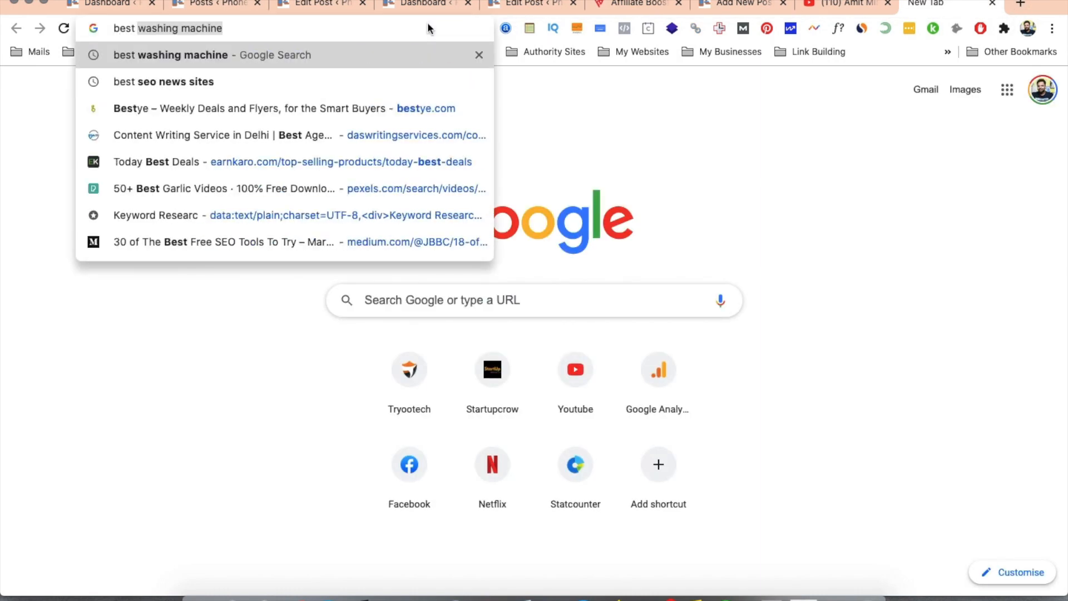
pyautogui.press('Right')
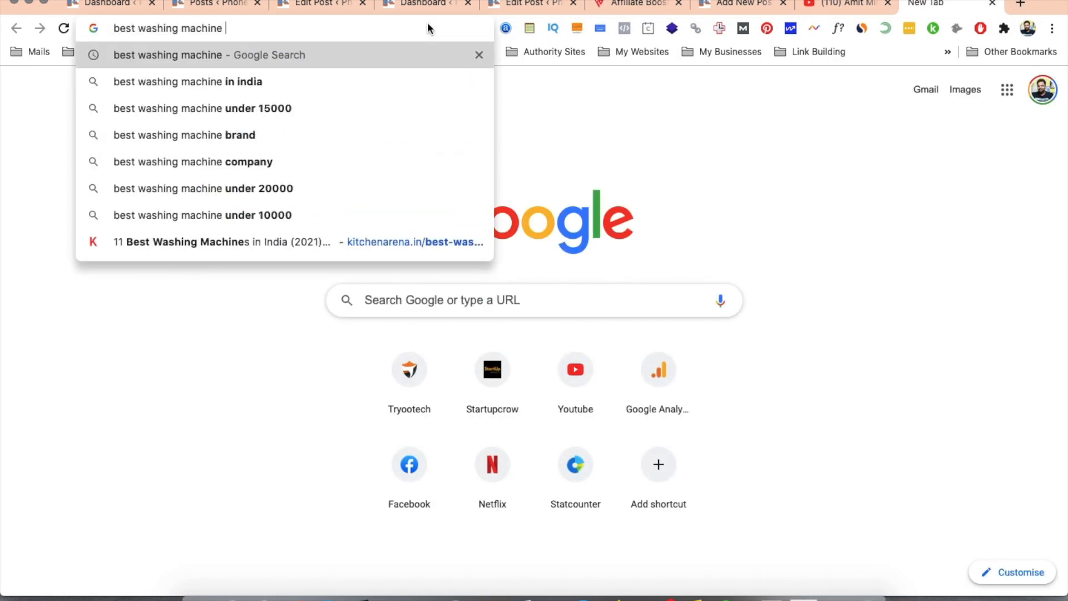
pyautogui.press('Down')
pyautogui.press('Return')
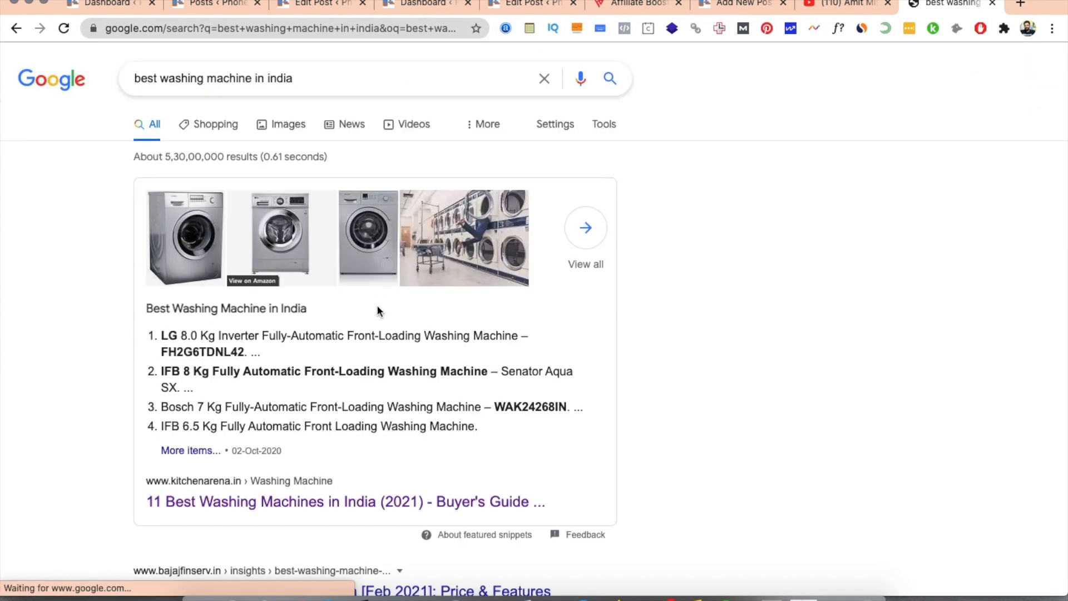
# - Examine the featured snippet, related questions and ranking pages in the washing machine search results
pyautogui.scroll(-8, 563, 465)
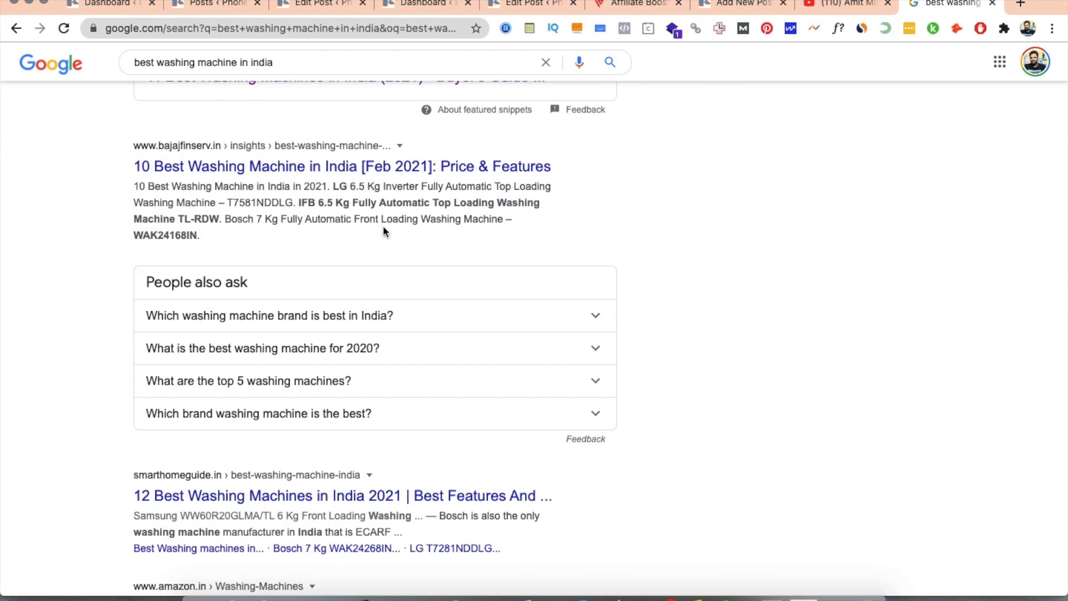
pyautogui.scroll(-4, 399, 320)
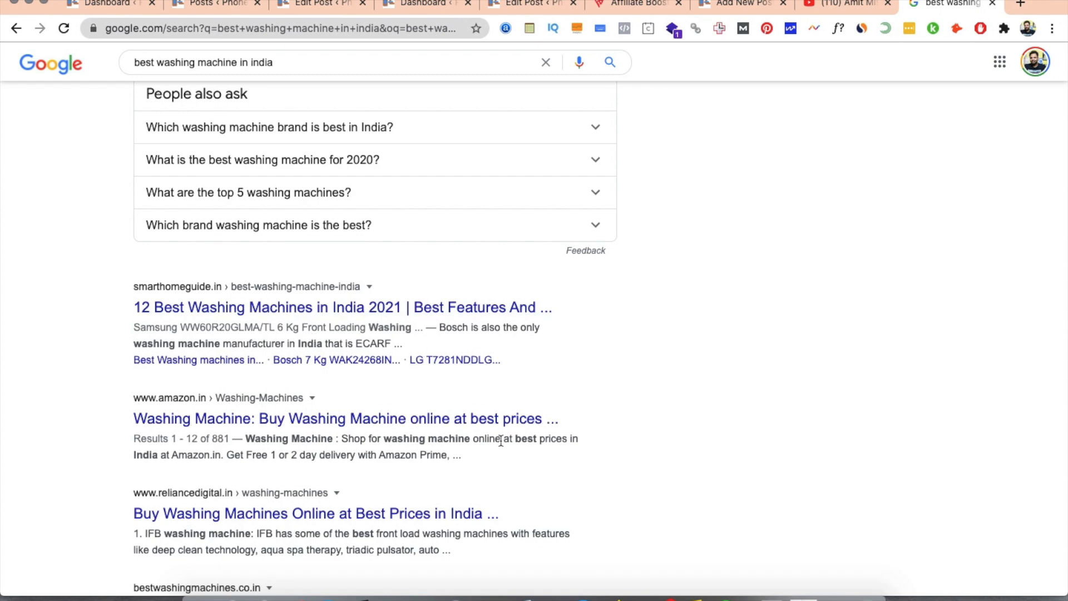
pyautogui.scroll(5, 696, 384)
pyautogui.scroll(6, 696, 384)
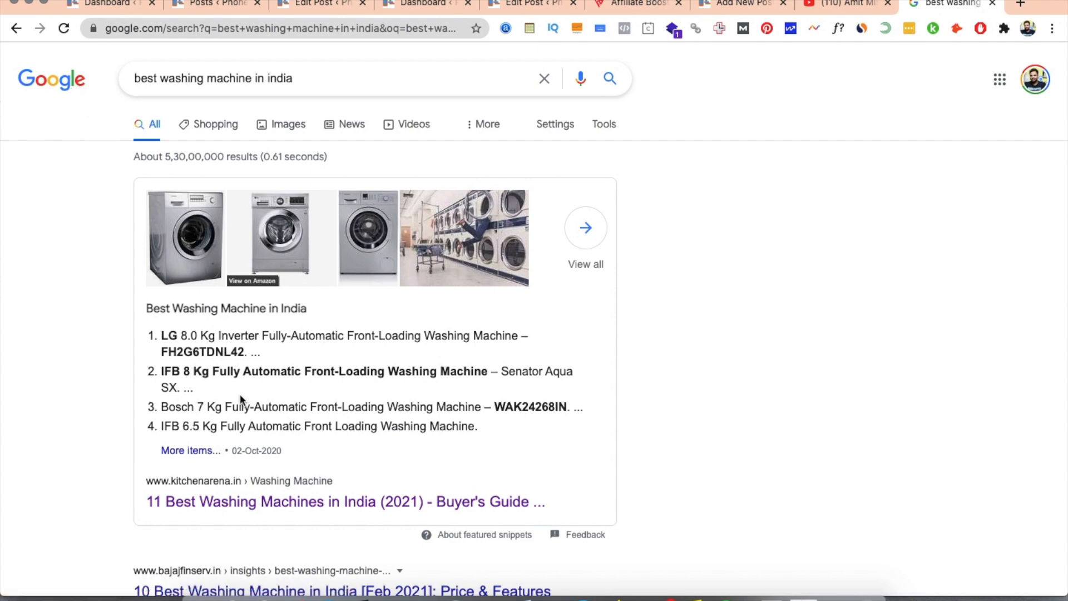
pyautogui.scroll(-6, 239, 404)
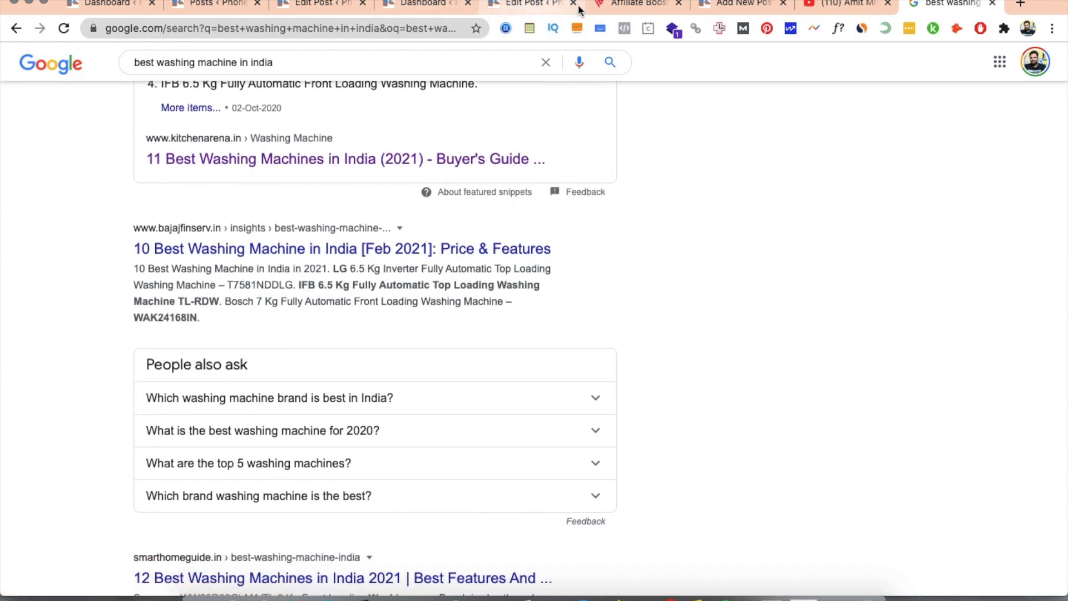
# - Read through the Affiliate Booster home page, covering its design, editing, responsiveness and "Who is it for?" sections
pyautogui.click(619, 10)
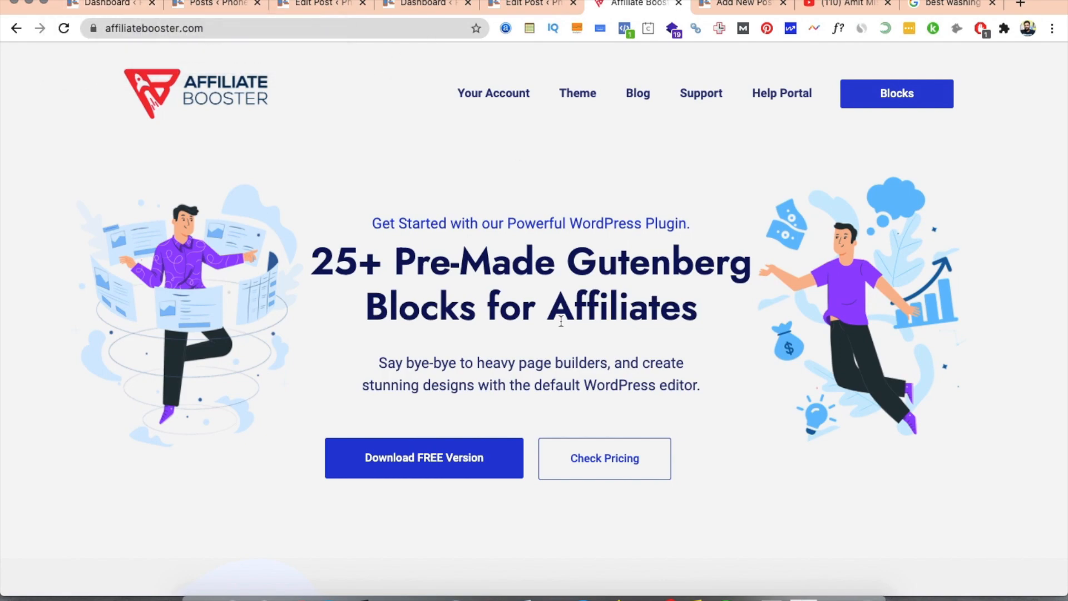
pyautogui.scroll(-10, 560, 323)
pyautogui.scroll(-3, 560, 325)
pyautogui.scroll(3, 560, 326)
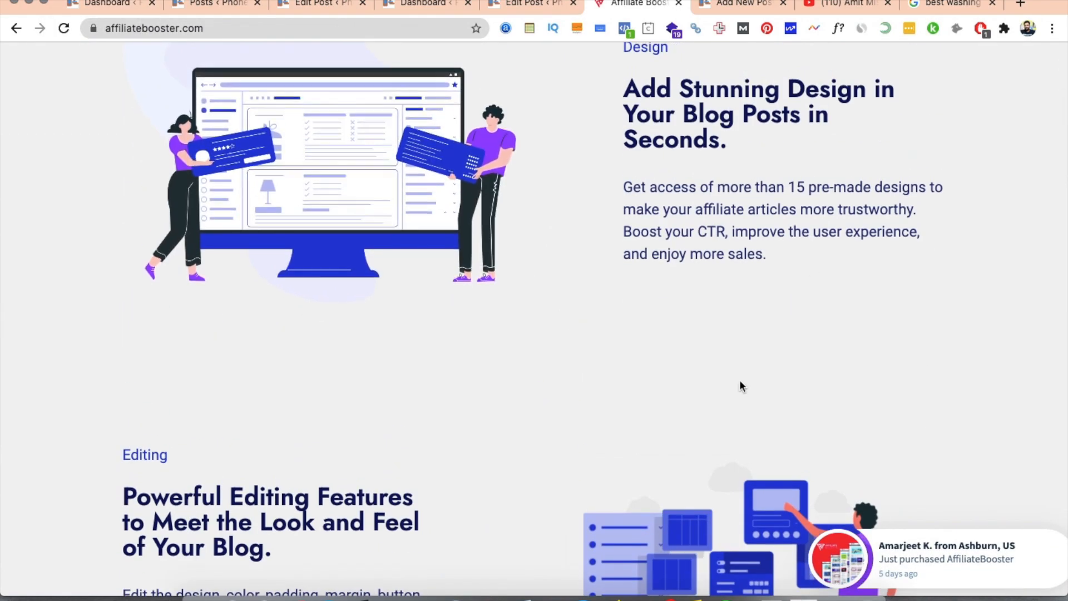
pyautogui.scroll(-6, 739, 383)
pyautogui.scroll(2, 739, 383)
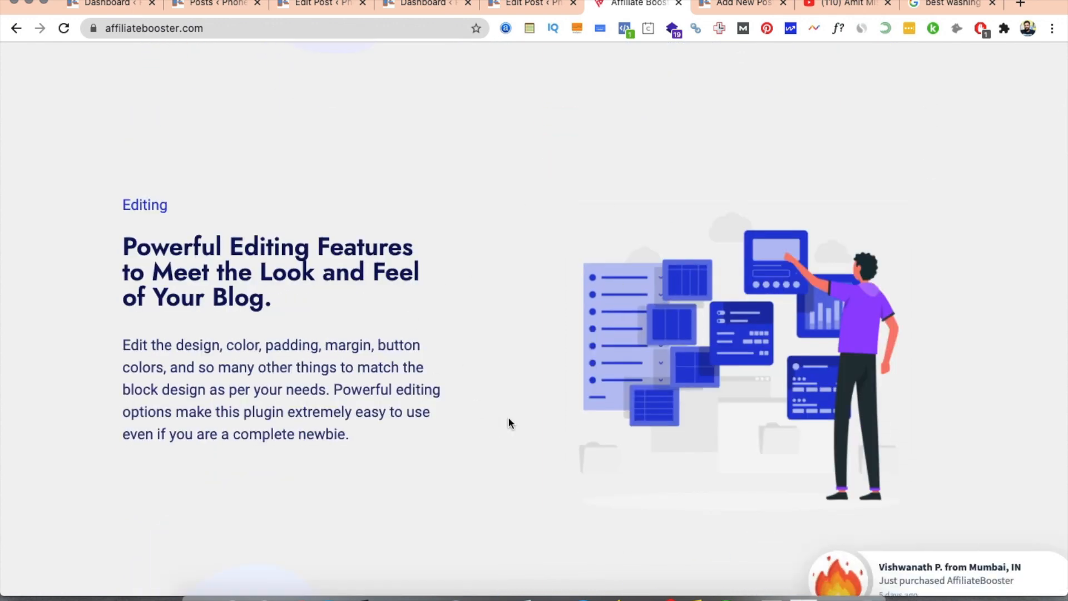
pyautogui.scroll(-8, 508, 423)
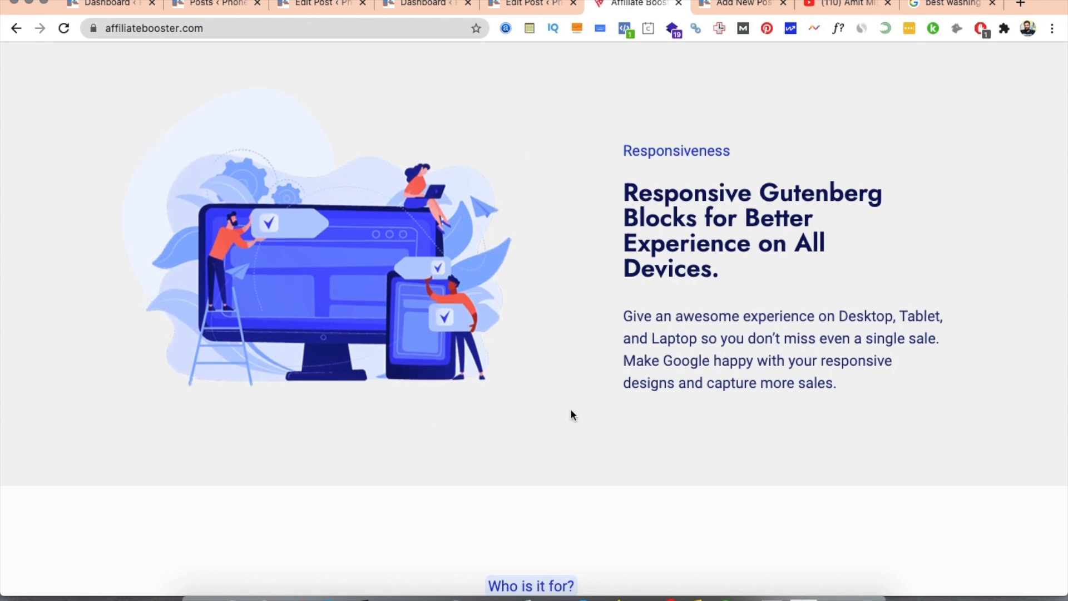
pyautogui.scroll(-10, 571, 415)
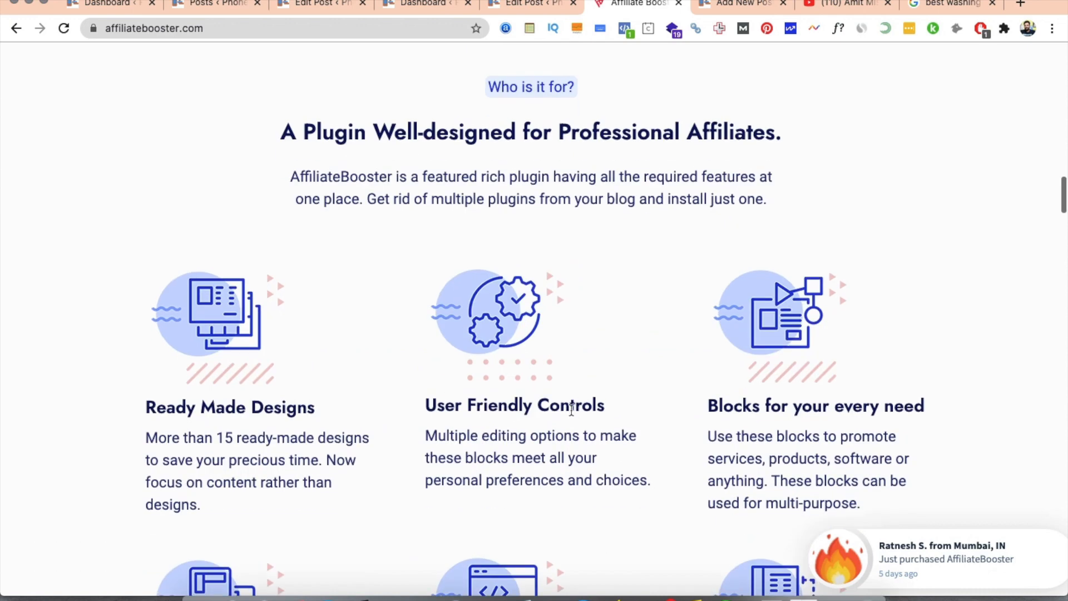
pyautogui.scroll(-2, 572, 410)
pyautogui.scroll(3, 571, 410)
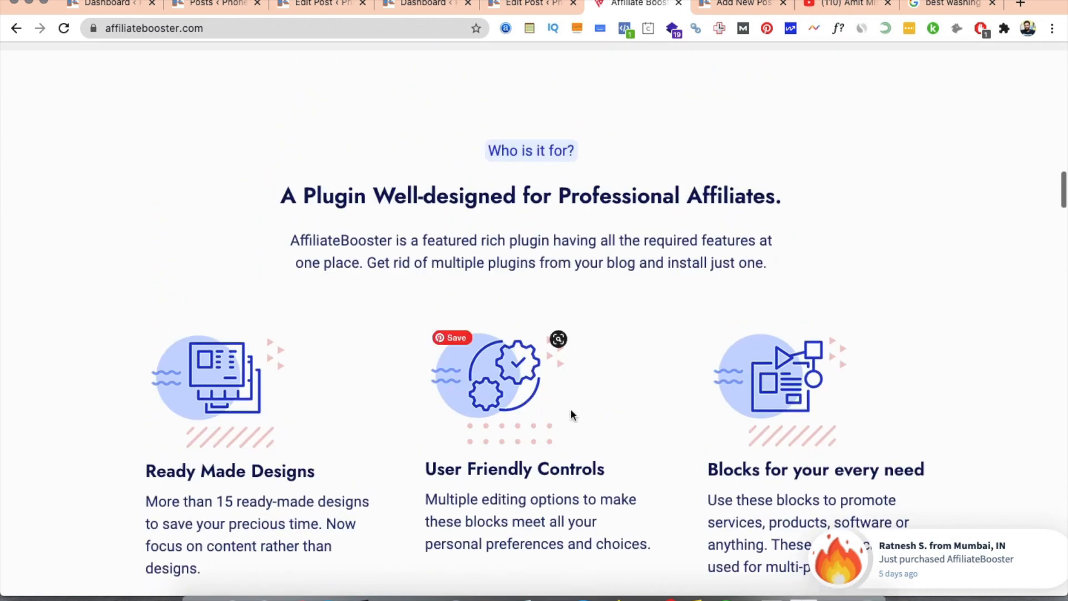
# - Glance at the blog's posts list and dashboard, and view the list of available blocks on the Affiliate Booster website
pyautogui.click(292, 10)
pyautogui.click(214, 5)
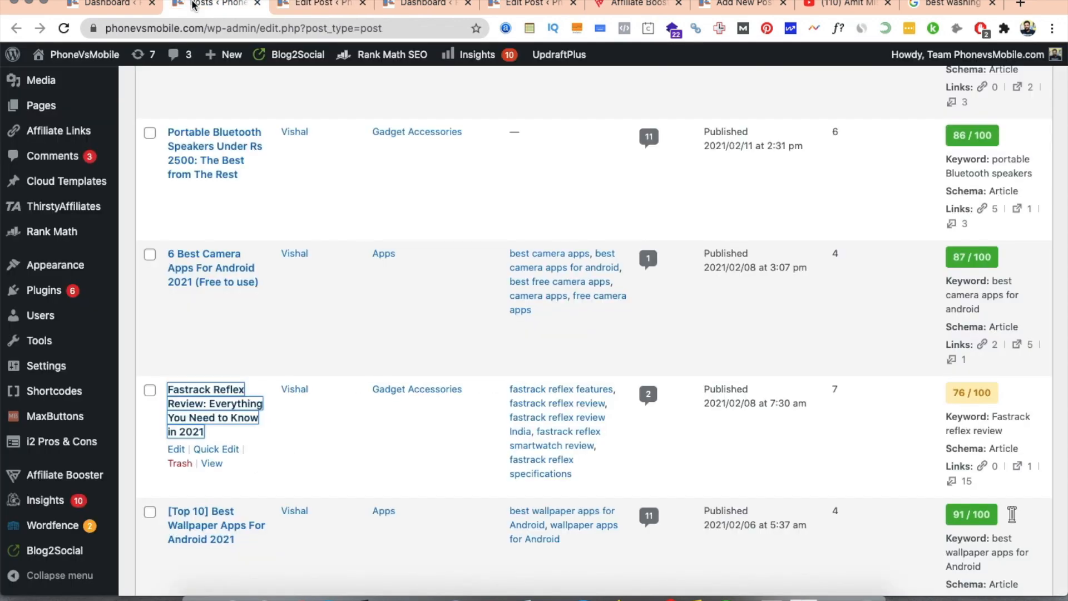
pyautogui.click(108, 5)
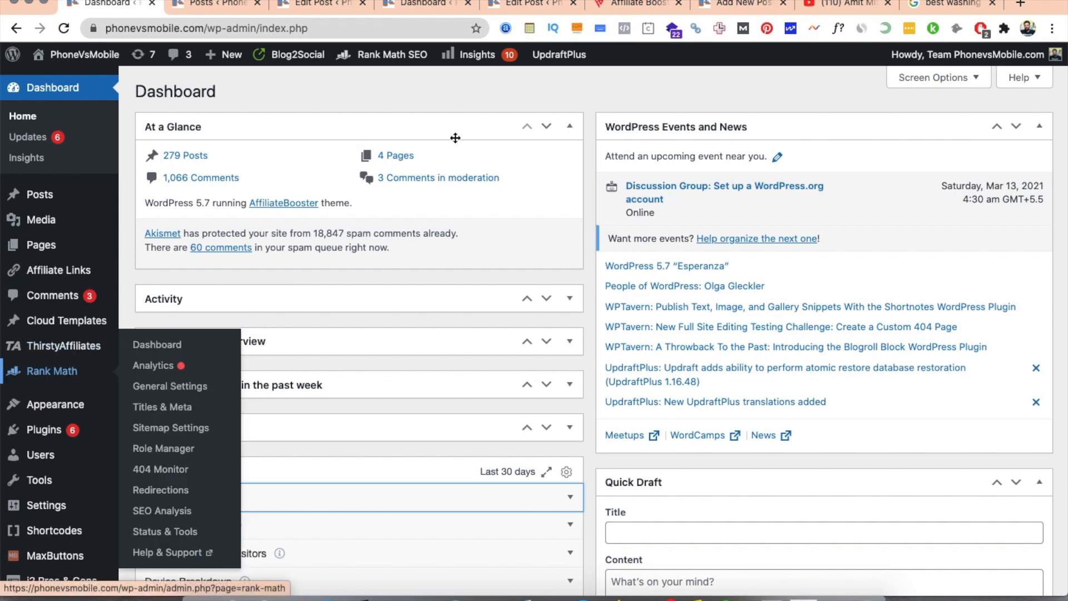
pyautogui.click(640, 4)
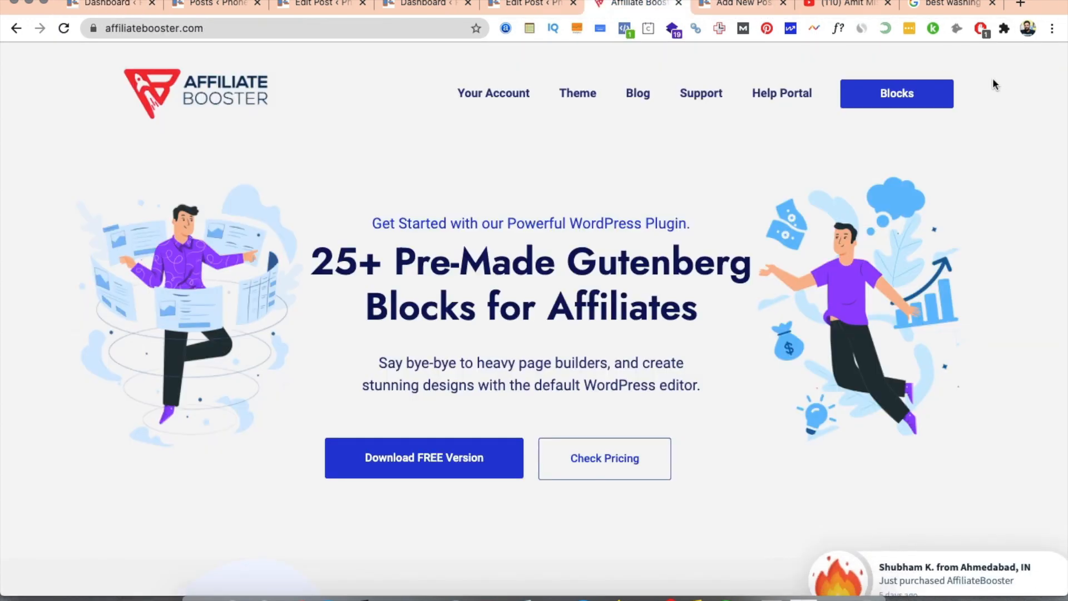
pyautogui.click(892, 98)
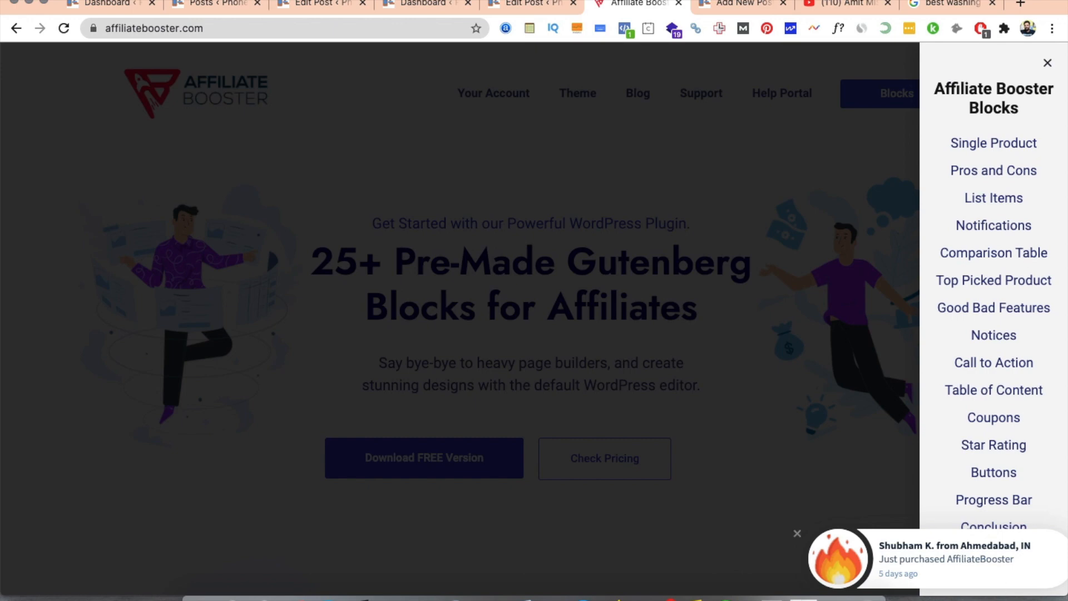
pyautogui.click(1048, 64)
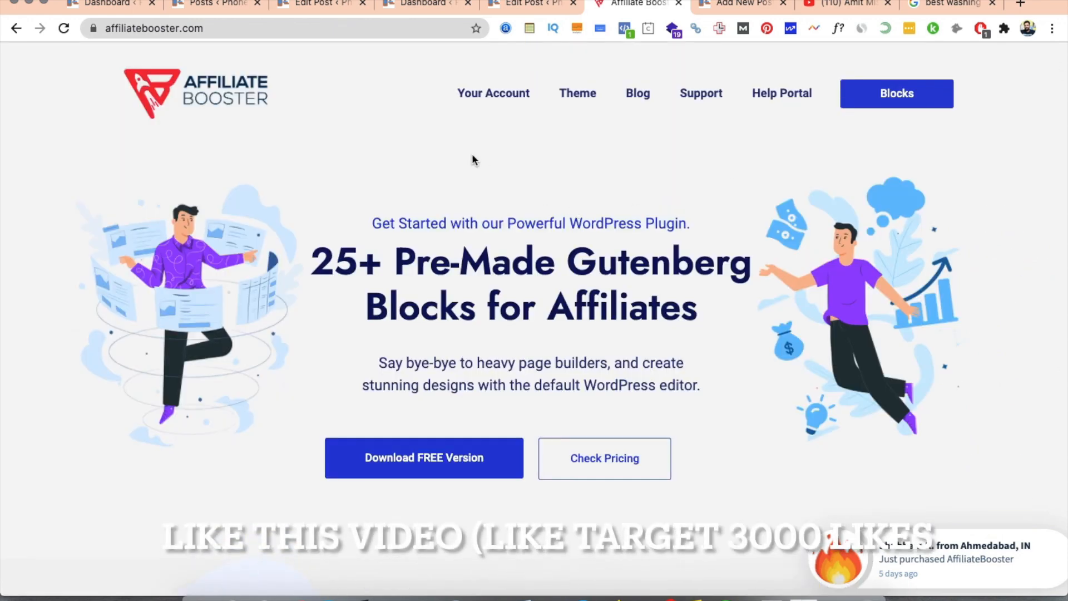
# - Return to the washing machine search results and open the kitchenarena.in article "11 Best Washing Machines in India (2021)"
pyautogui.click(953, 5)
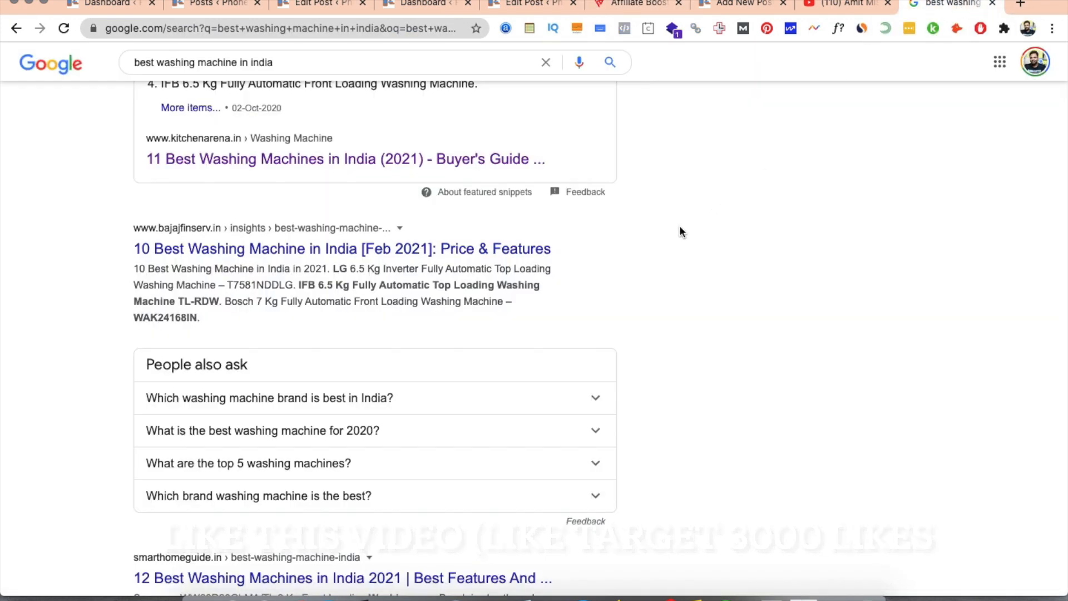
pyautogui.scroll(5, 676, 234)
pyautogui.scroll(2, 666, 236)
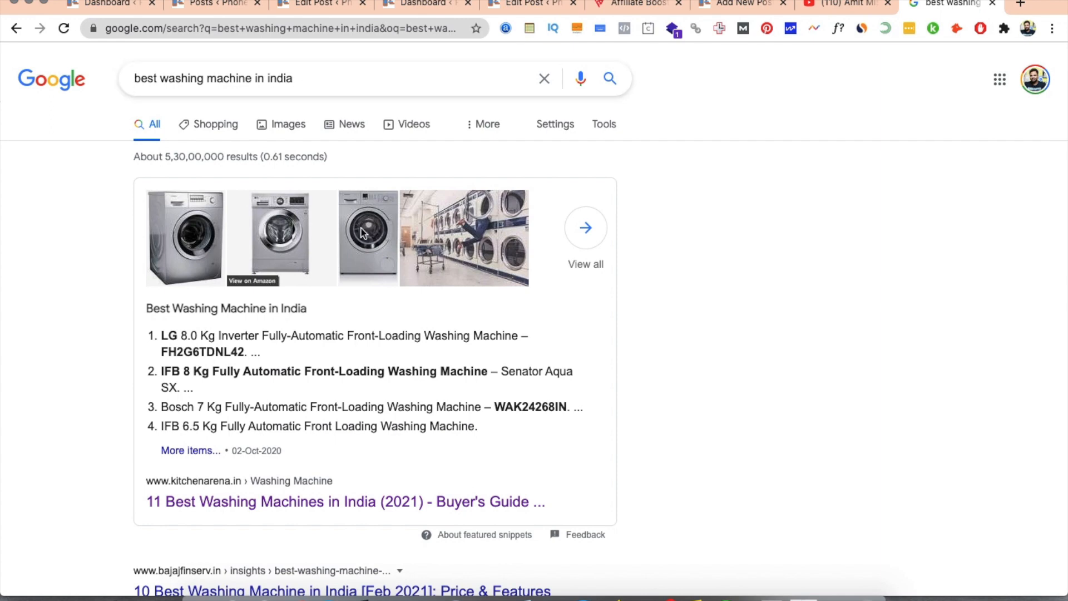
pyautogui.scroll(-3, 369, 362)
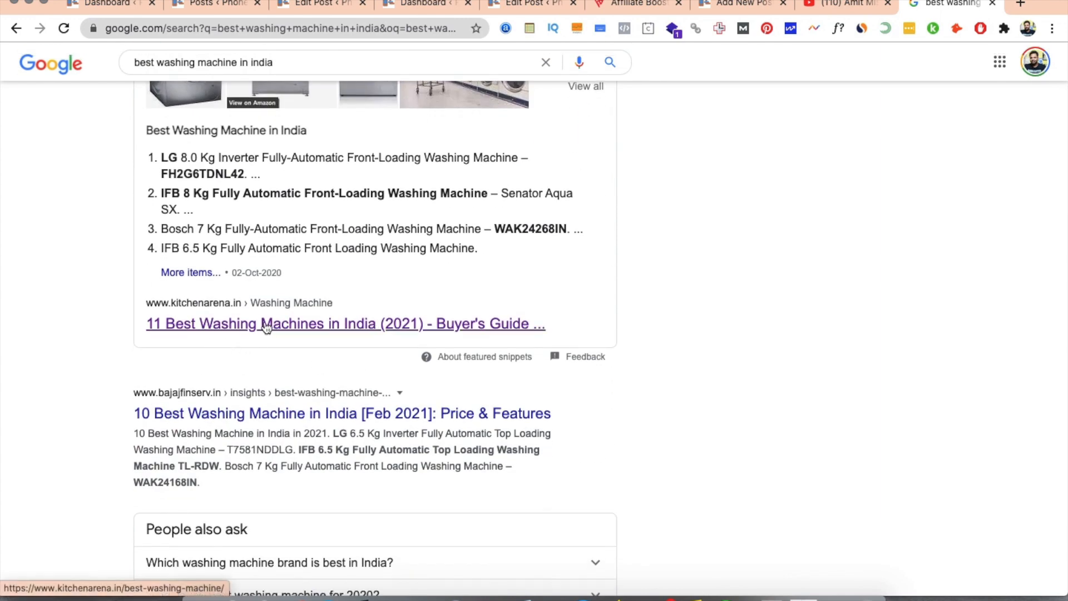
pyautogui.click(269, 326)
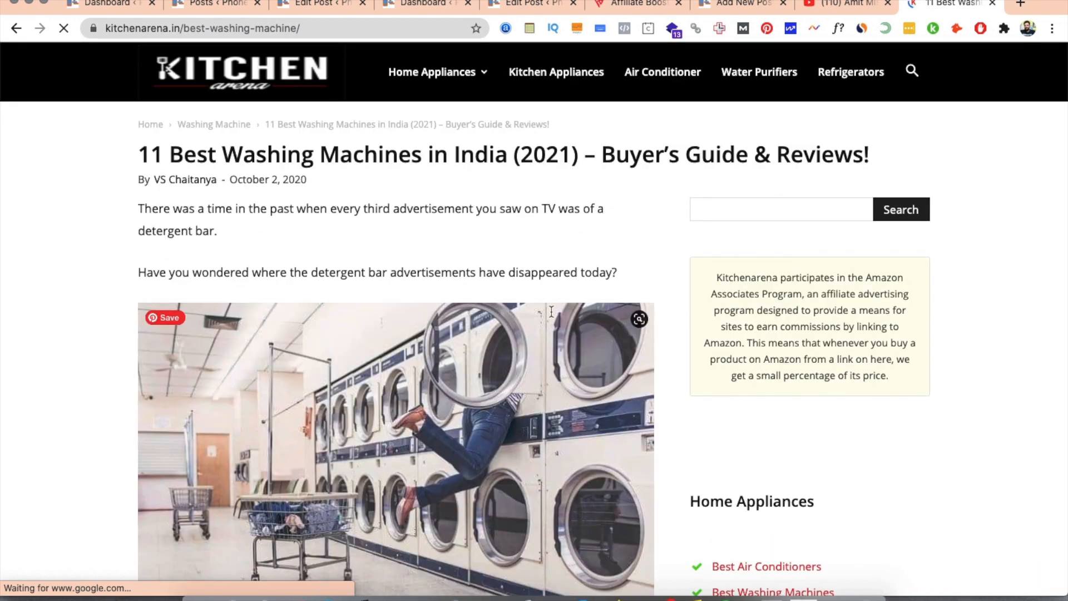
# - Examine how the article presents its first products, including feature boxes, product images, pros and cons tables and Amazon buttons
pyautogui.scroll(-10, 554, 312)
pyautogui.scroll(-1, 554, 313)
pyautogui.scroll(-7, 574, 282)
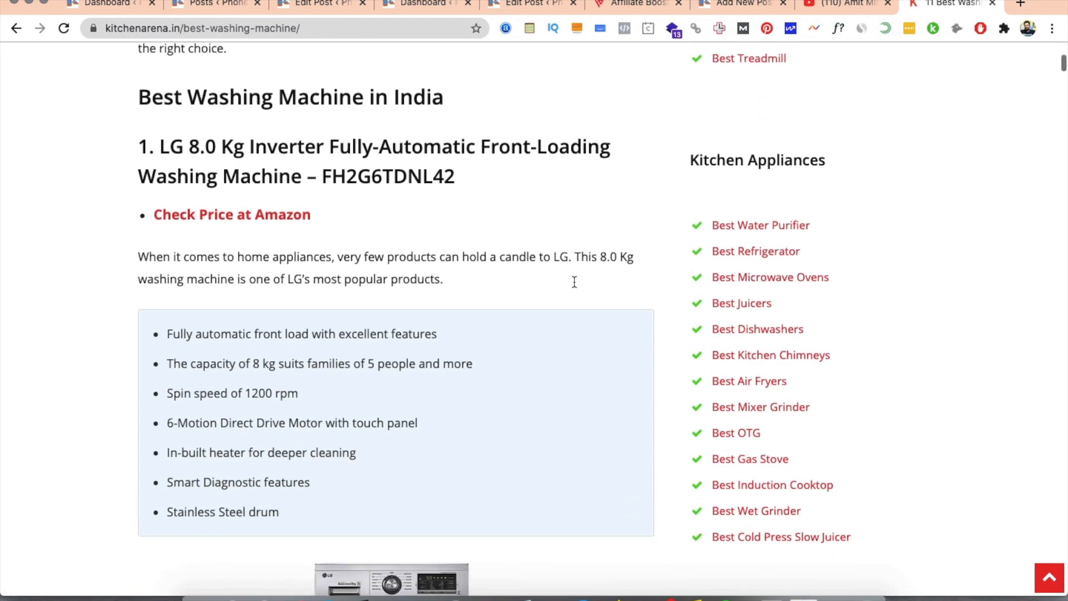
pyautogui.scroll(-6, 539, 312)
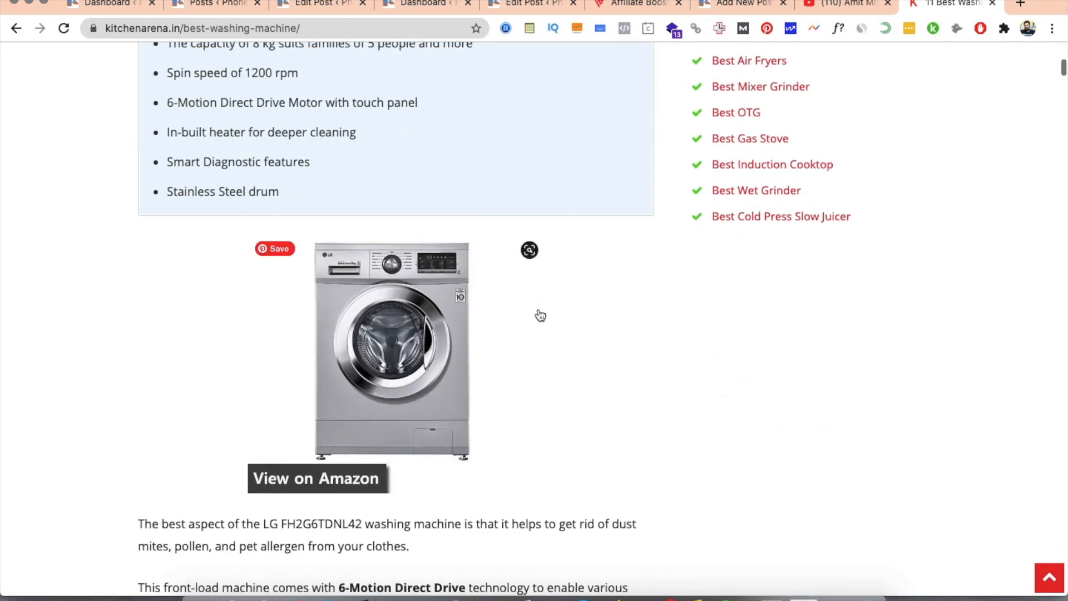
pyautogui.scroll(-8, 514, 388)
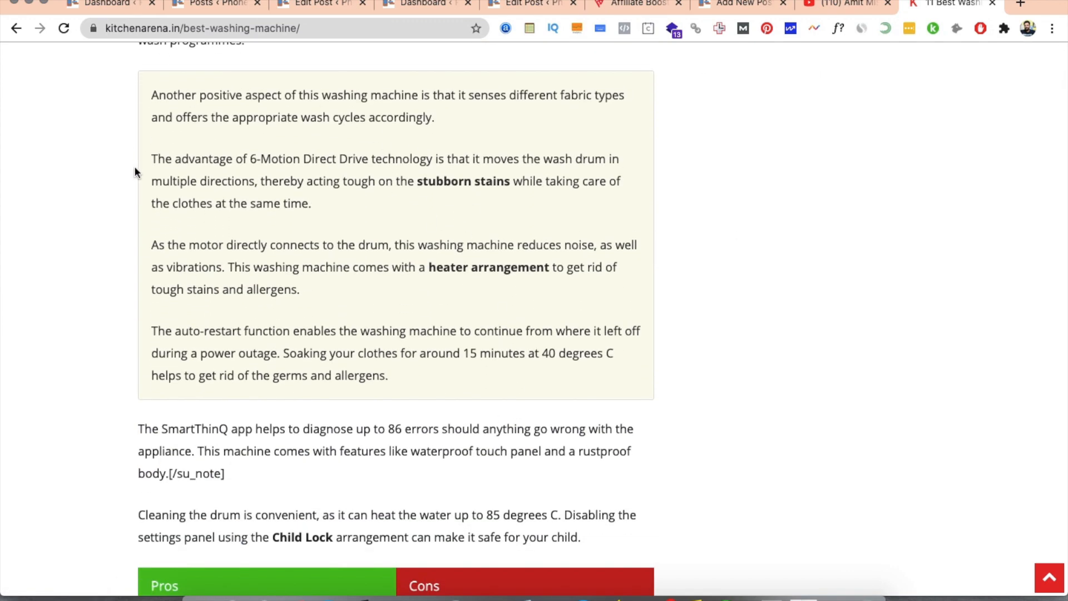
pyautogui.scroll(-7, 406, 403)
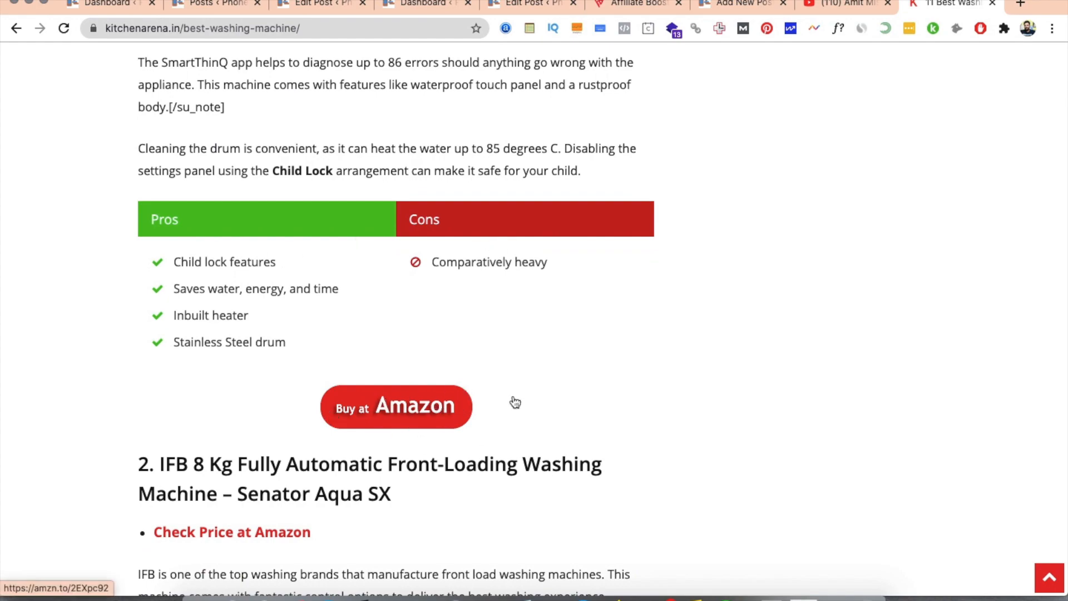
pyautogui.scroll(-13, 514, 402)
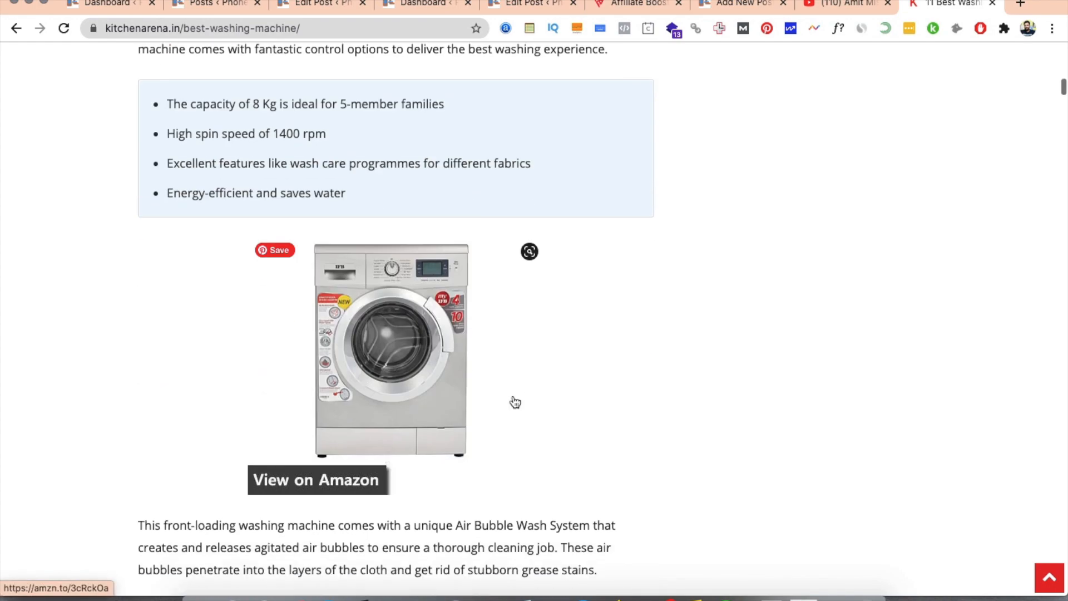
pyautogui.scroll(-15, 514, 402)
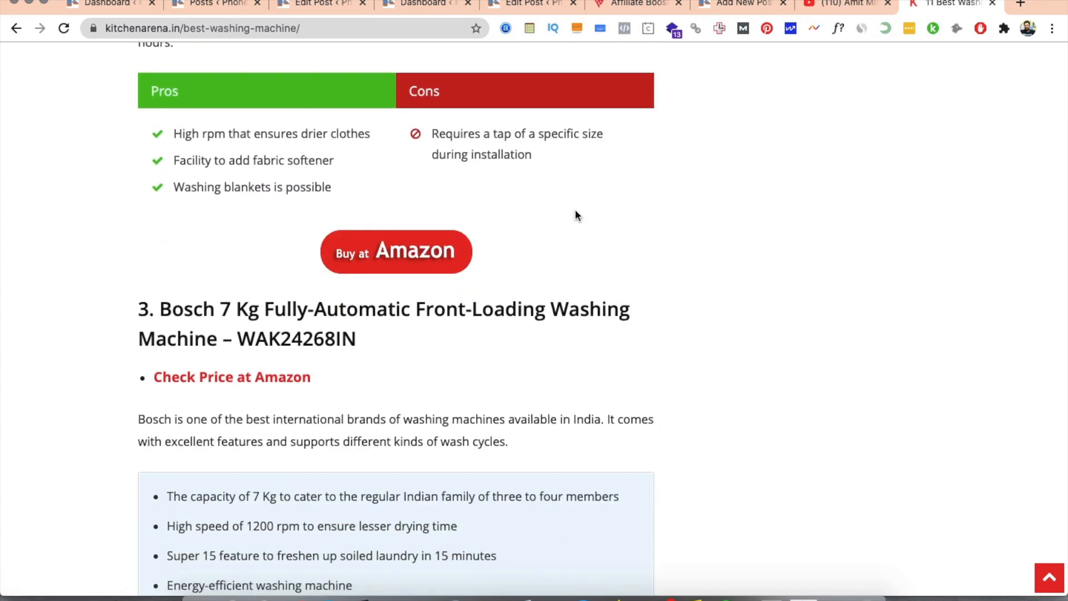
# - Skim the article's remaining front-loading and top-loading entries, comparing their highlighted notes, pros and cons and purchase links
pyautogui.scroll(-20, 509, 329)
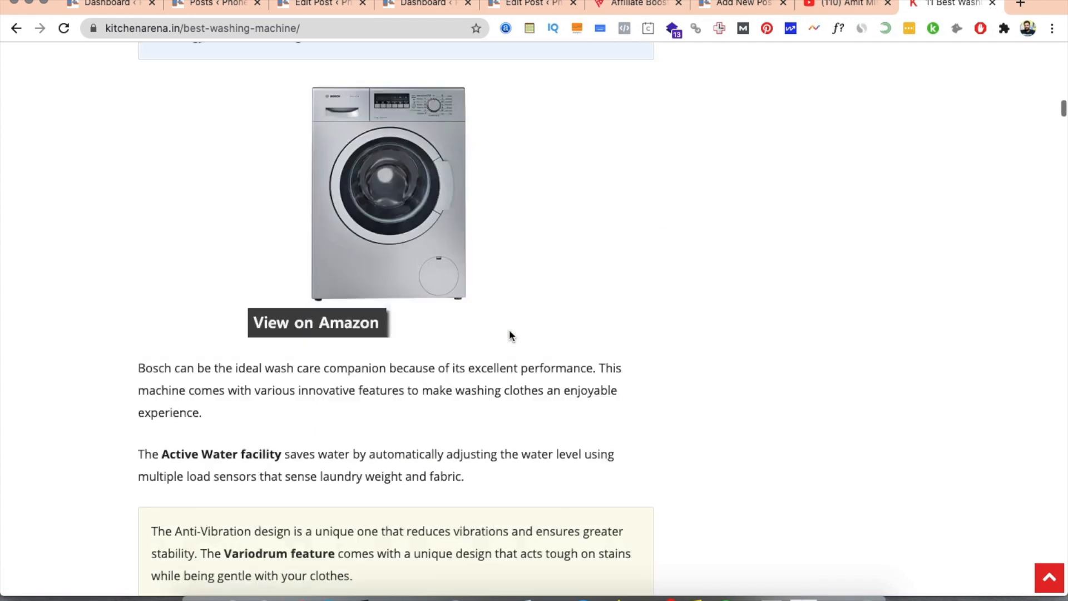
pyautogui.scroll(-20, 510, 331)
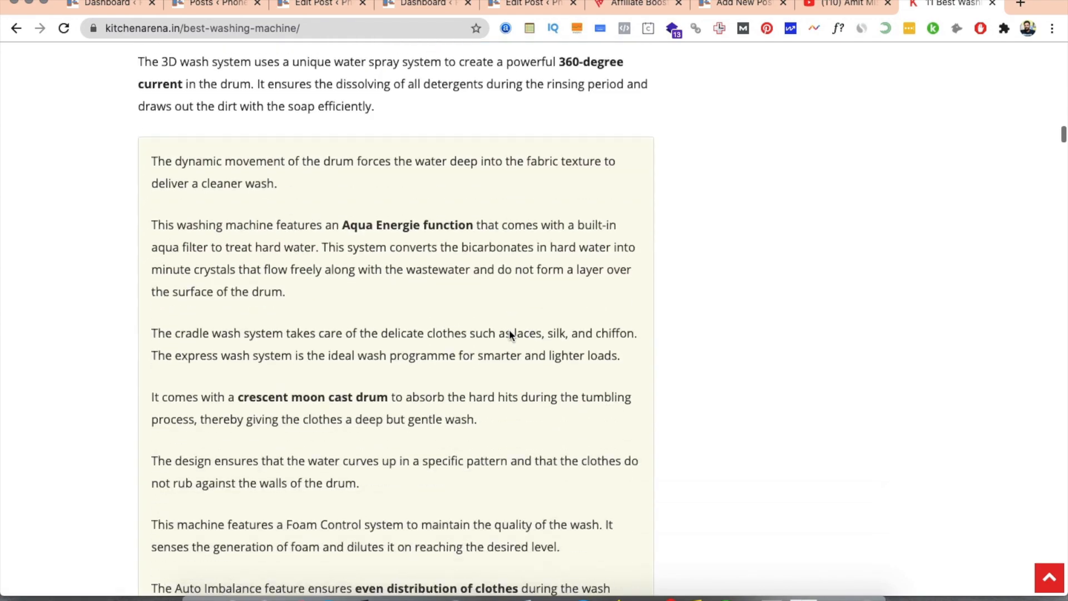
pyautogui.scroll(7, 510, 334)
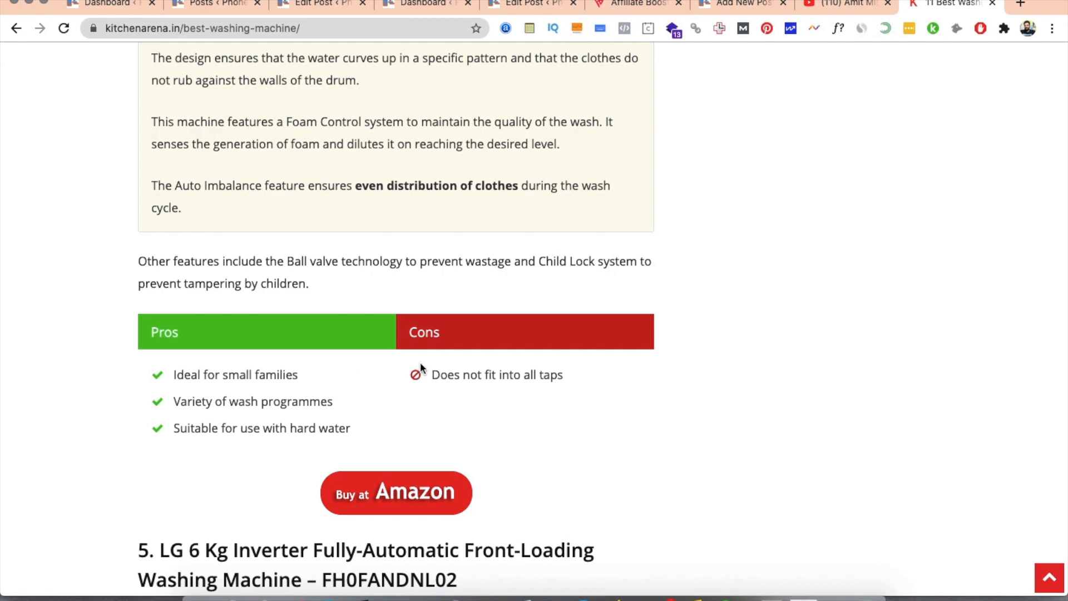
pyautogui.scroll(5, 471, 362)
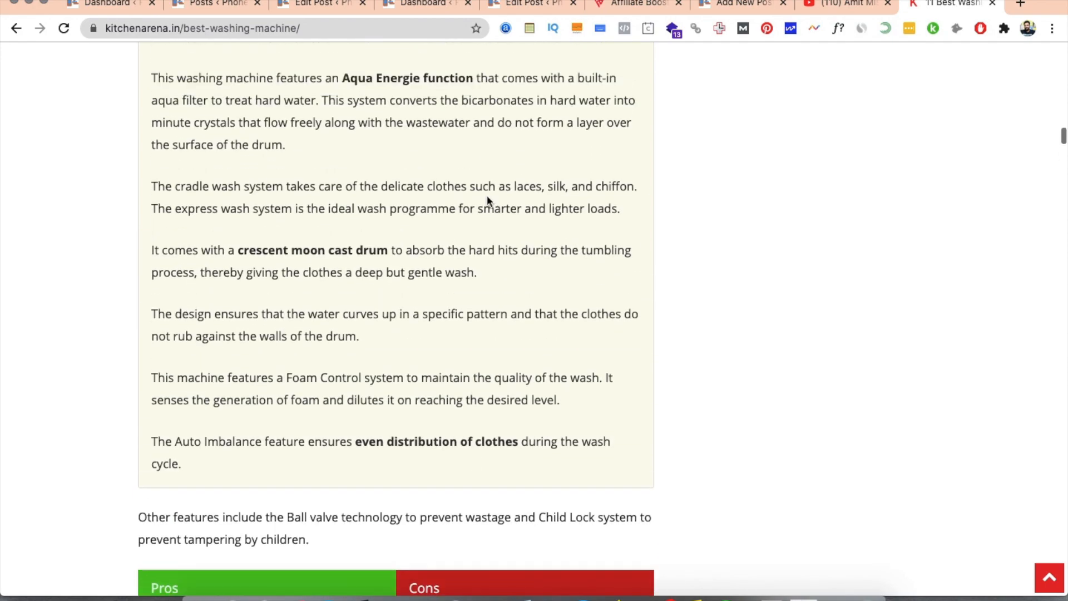
pyautogui.scroll(5, 486, 209)
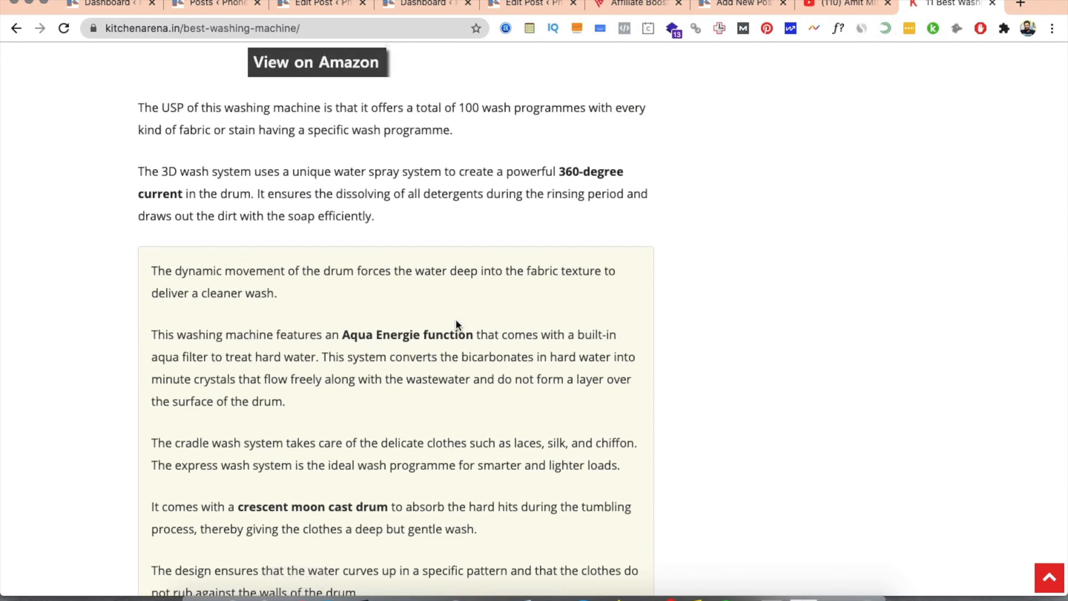
pyautogui.scroll(-20, 455, 319)
pyautogui.scroll(-20, 458, 325)
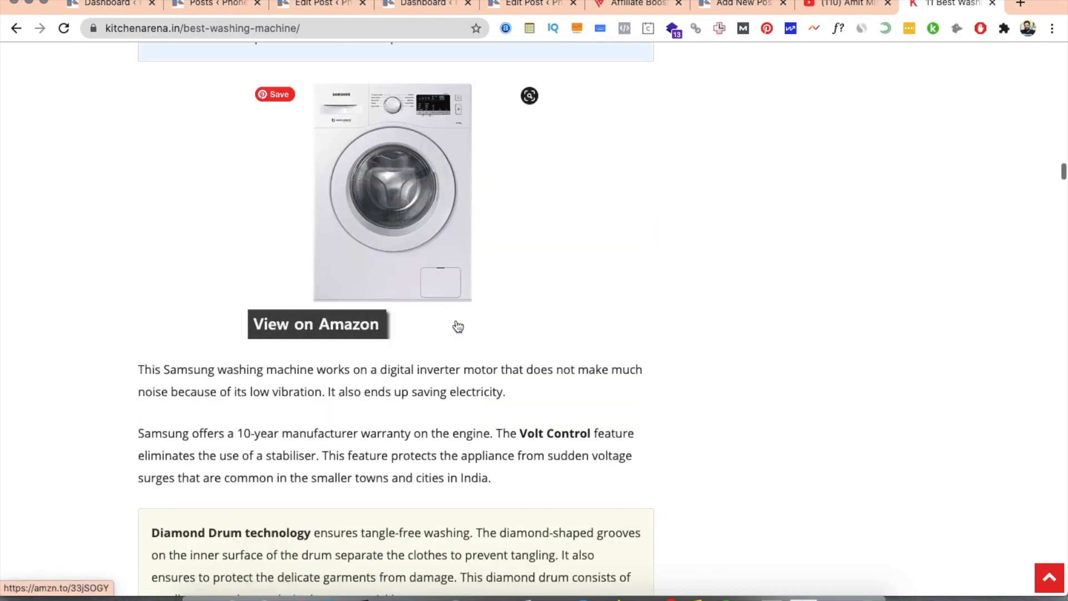
pyautogui.scroll(-20, 456, 320)
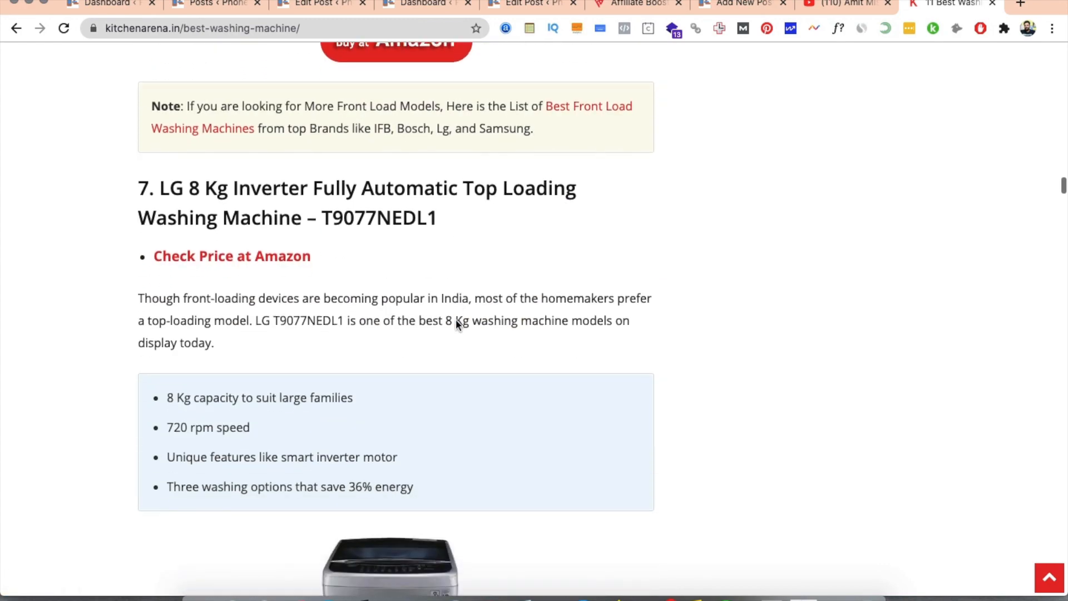
pyautogui.scroll(-20, 456, 321)
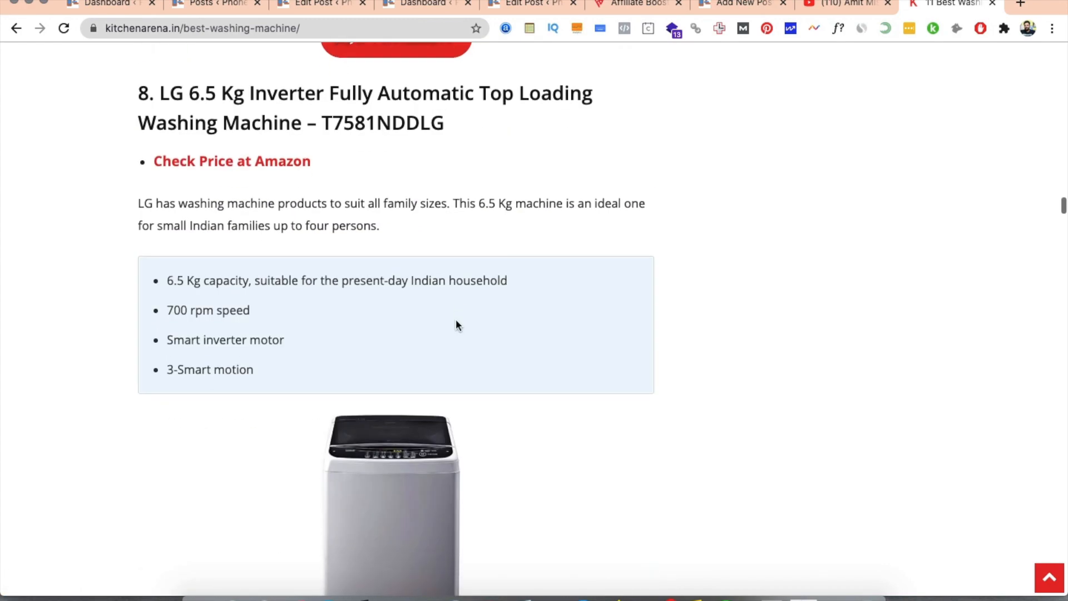
pyautogui.scroll(3, 456, 321)
pyautogui.scroll(2, 456, 325)
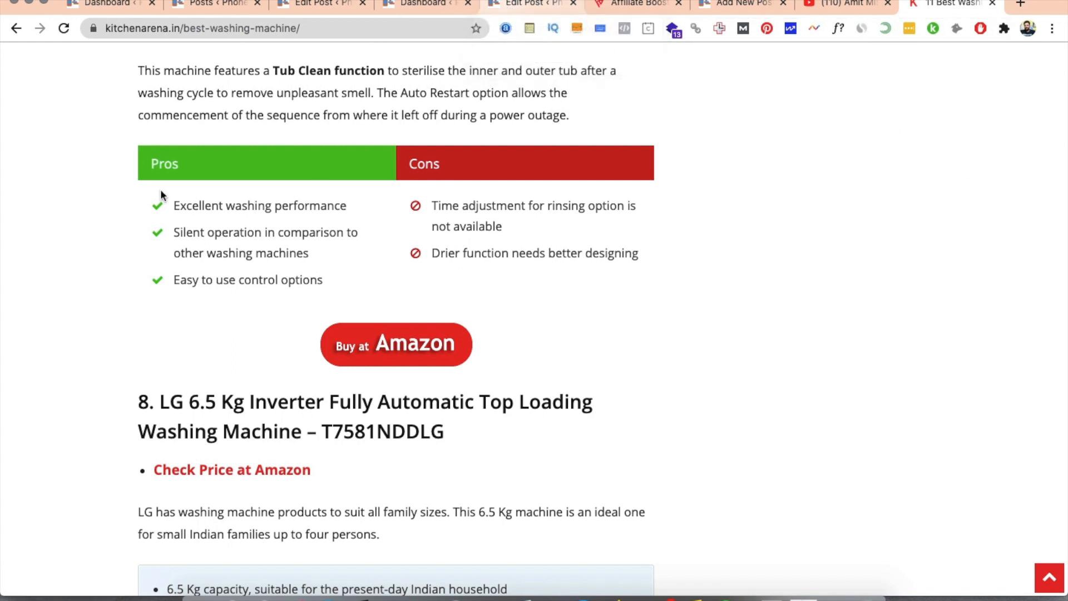
# - Switch to the WordPress draft "Best Washing Machine to Buy Under 50000 in India" and read through its product sections
pyautogui.click(500, 9)
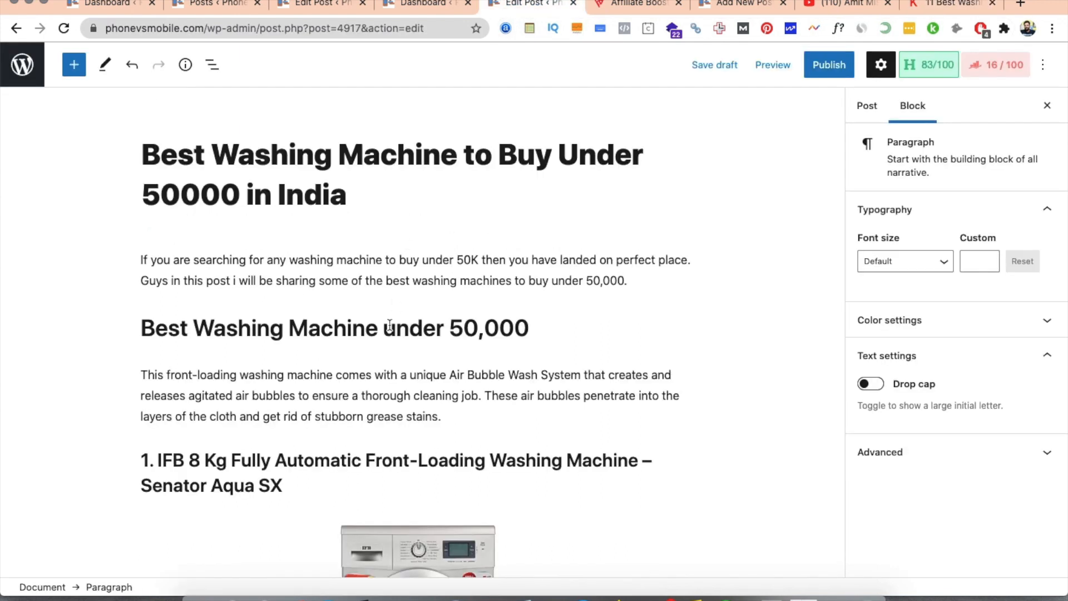
pyautogui.click(399, 284)
pyautogui.click(169, 152)
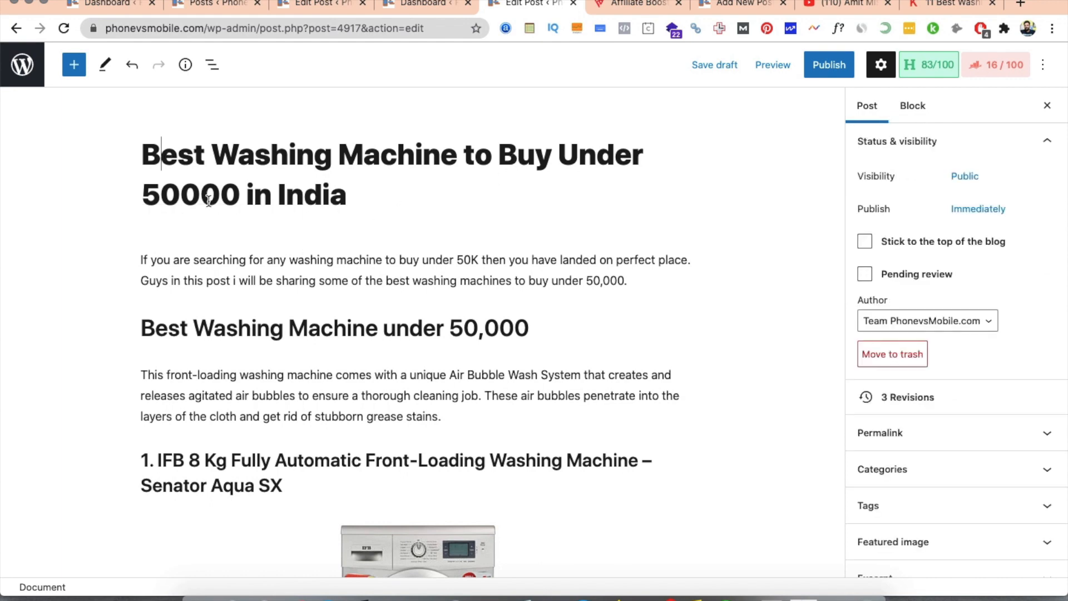
pyautogui.scroll(-15, 386, 300)
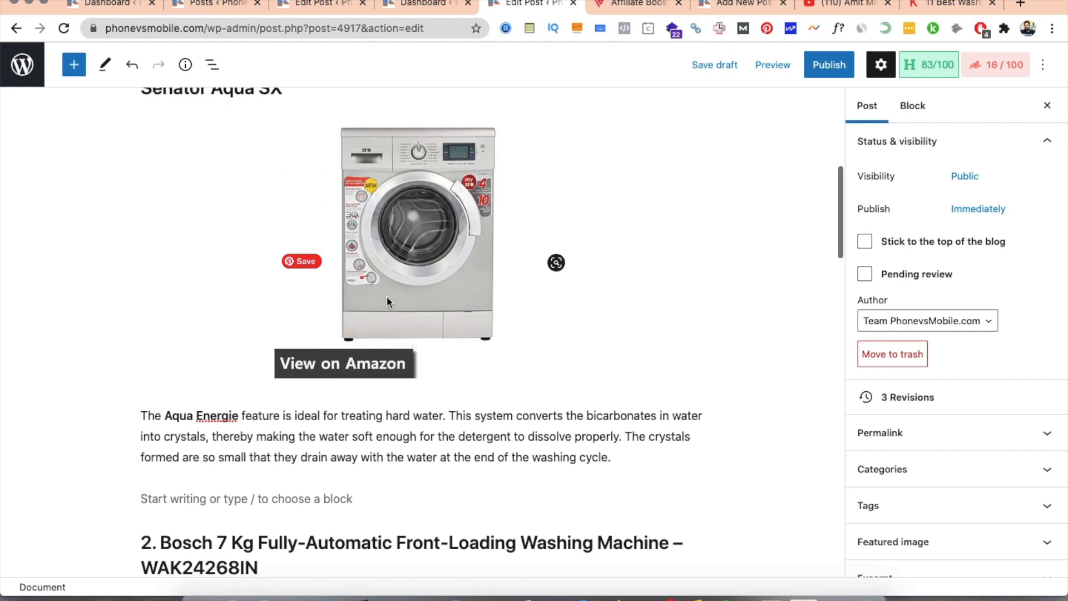
pyautogui.scroll(-9, 387, 302)
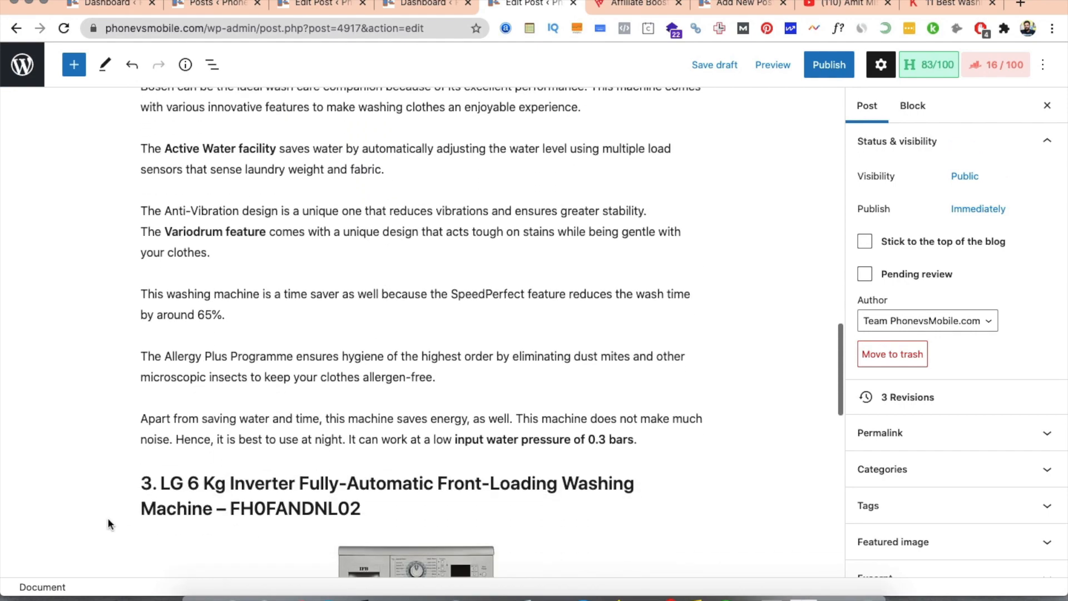
pyautogui.scroll(-6, 415, 371)
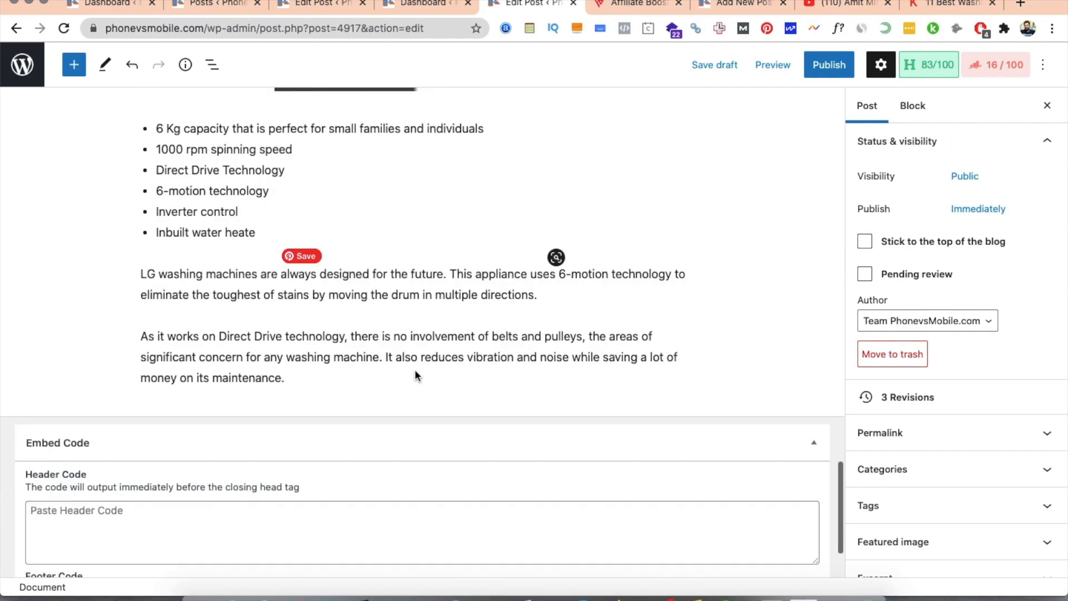
pyautogui.scroll(15, 415, 370)
pyautogui.scroll(18, 415, 370)
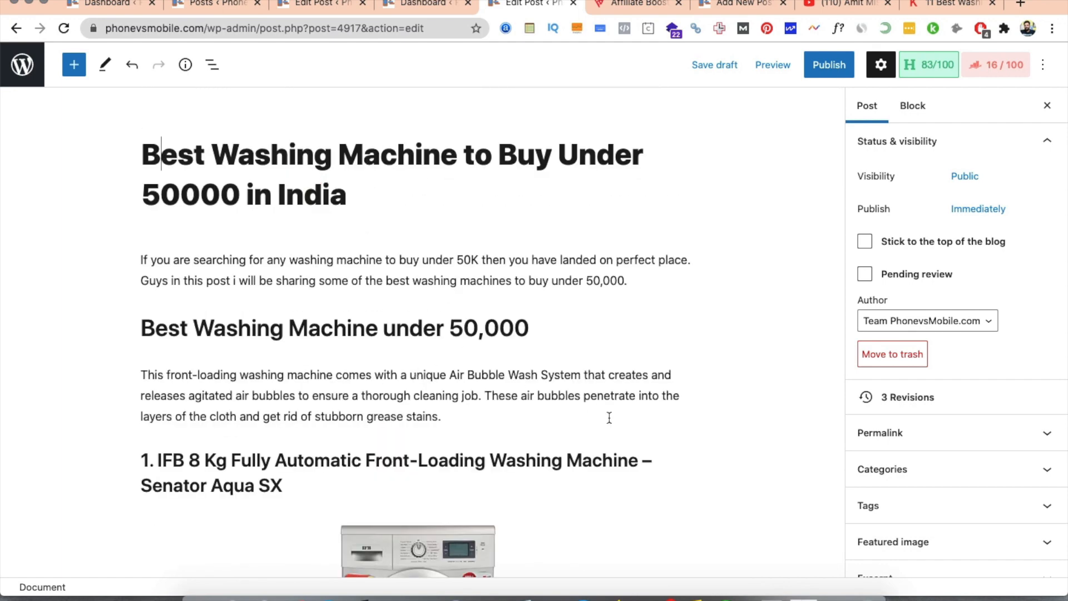
# - Review the draft's plain layout once more from title to embed code fields, and glance at the Affiliate Booster home page
pyautogui.scroll(-18, 609, 417)
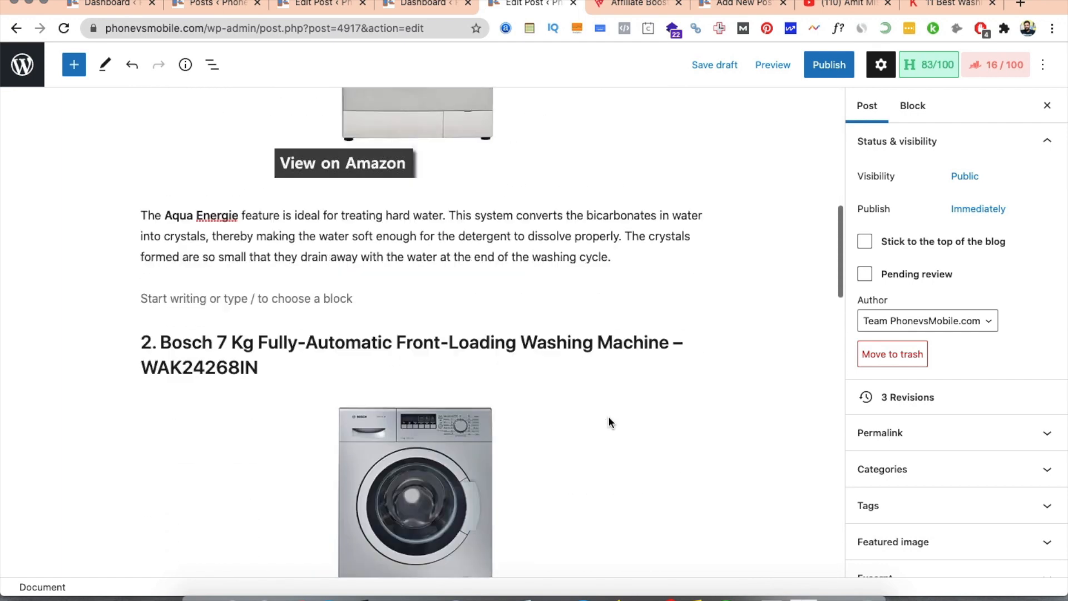
pyautogui.scroll(-11, 609, 421)
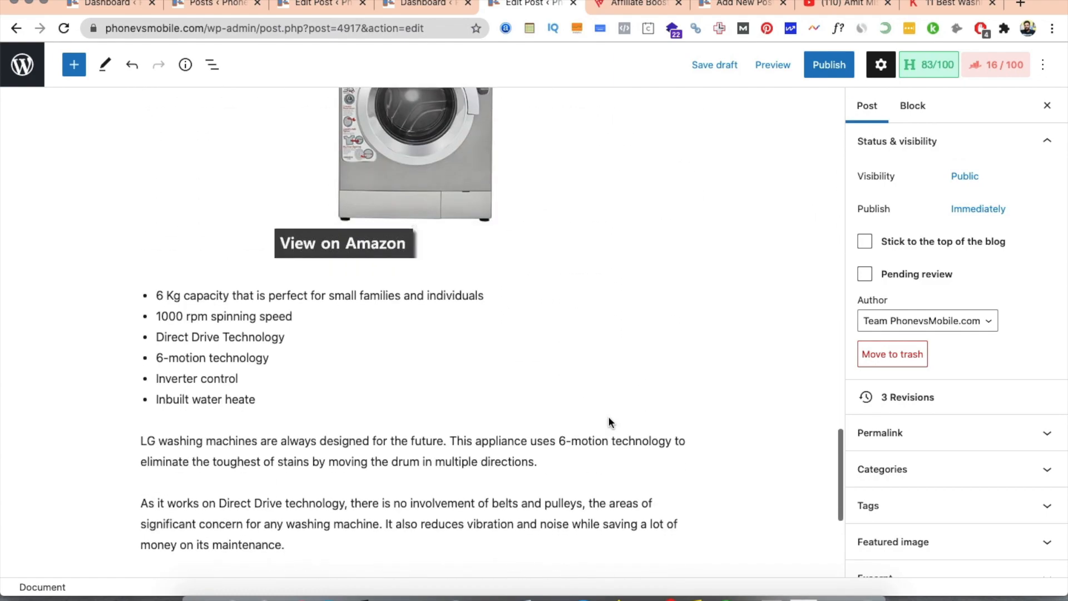
pyautogui.scroll(17, 608, 421)
pyautogui.scroll(17, 609, 416)
pyautogui.scroll(-20, 499, 477)
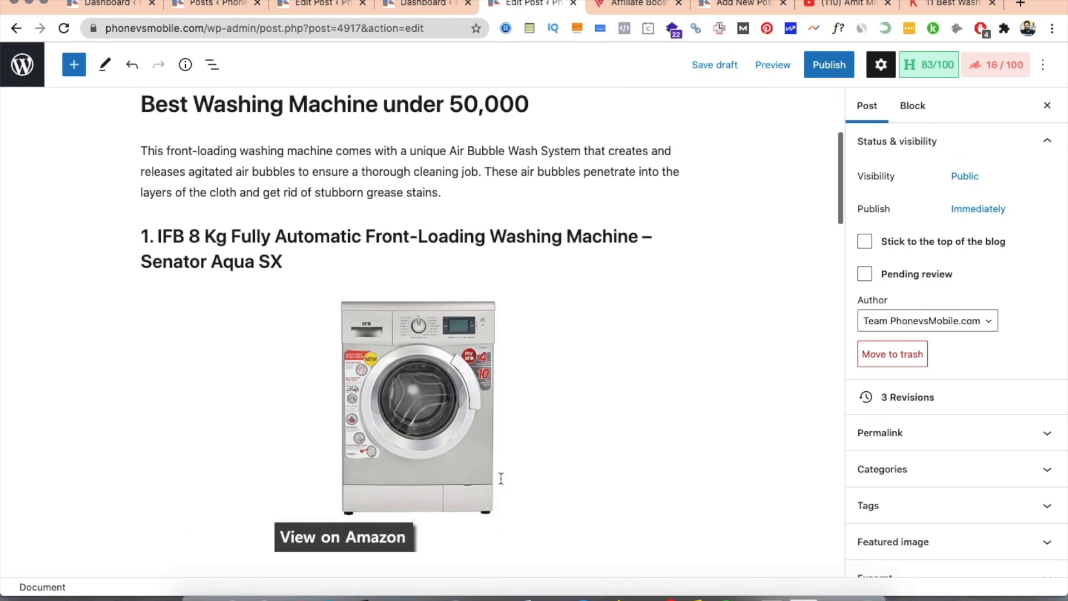
pyautogui.scroll(-13, 499, 476)
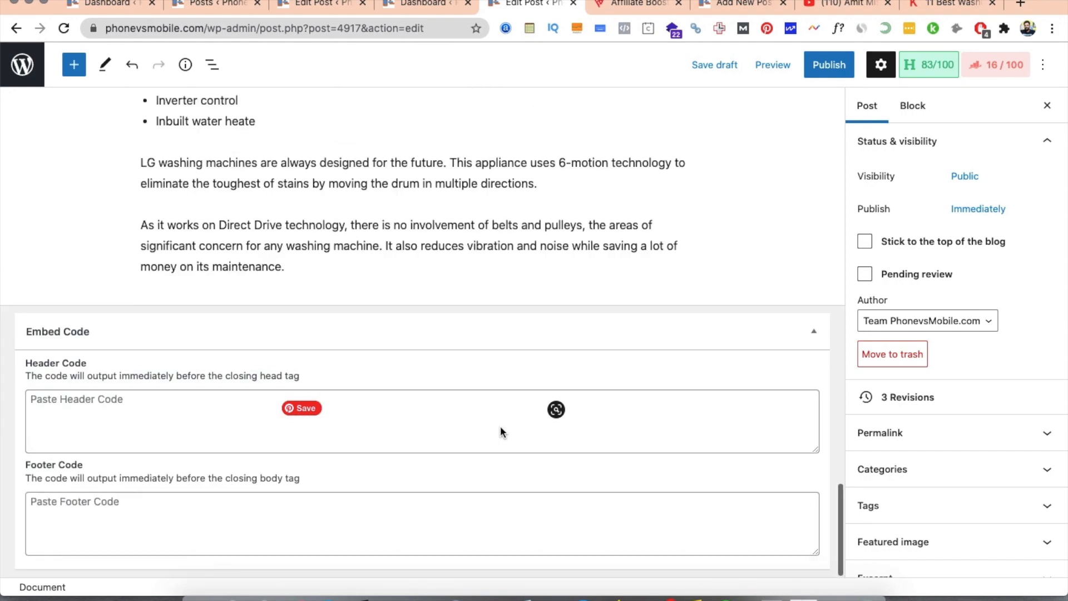
pyautogui.scroll(20, 499, 426)
pyautogui.scroll(15, 500, 425)
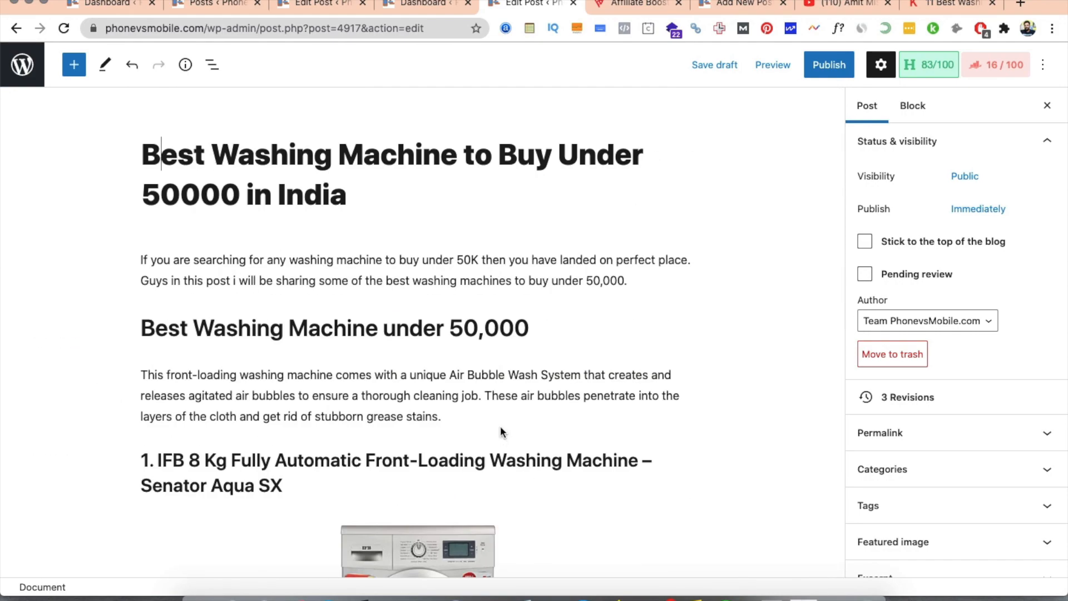
pyautogui.click(614, 5)
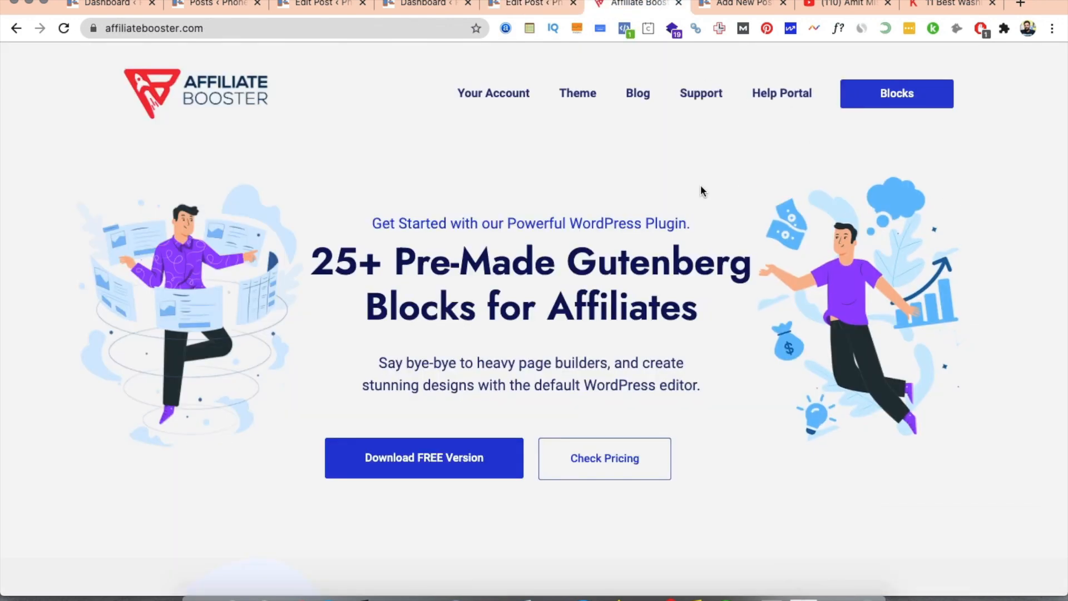
# - Return to the washing machine draft and select the empty paragraph between the IFB 8 Kg text and the Bosch 7 Kg heading
pyautogui.click(525, 9)
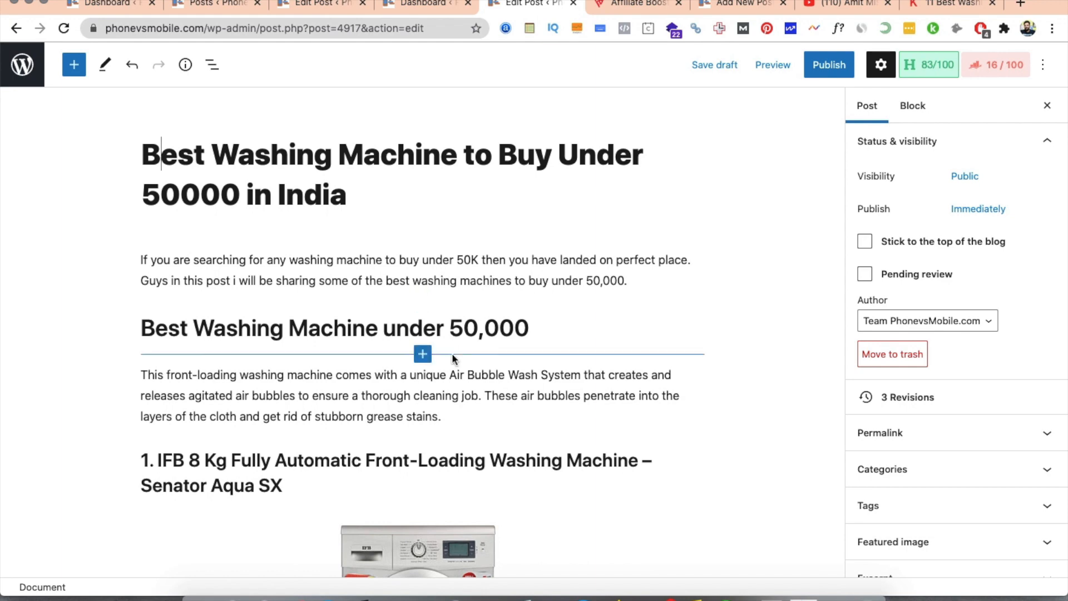
pyautogui.scroll(-8, 521, 412)
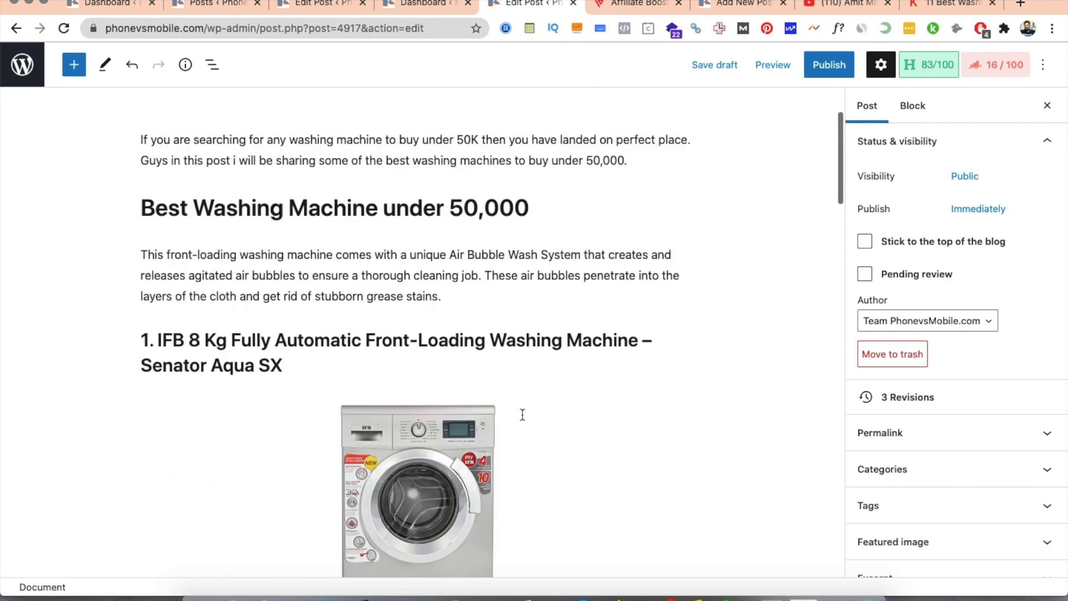
pyautogui.scroll(-2, 522, 418)
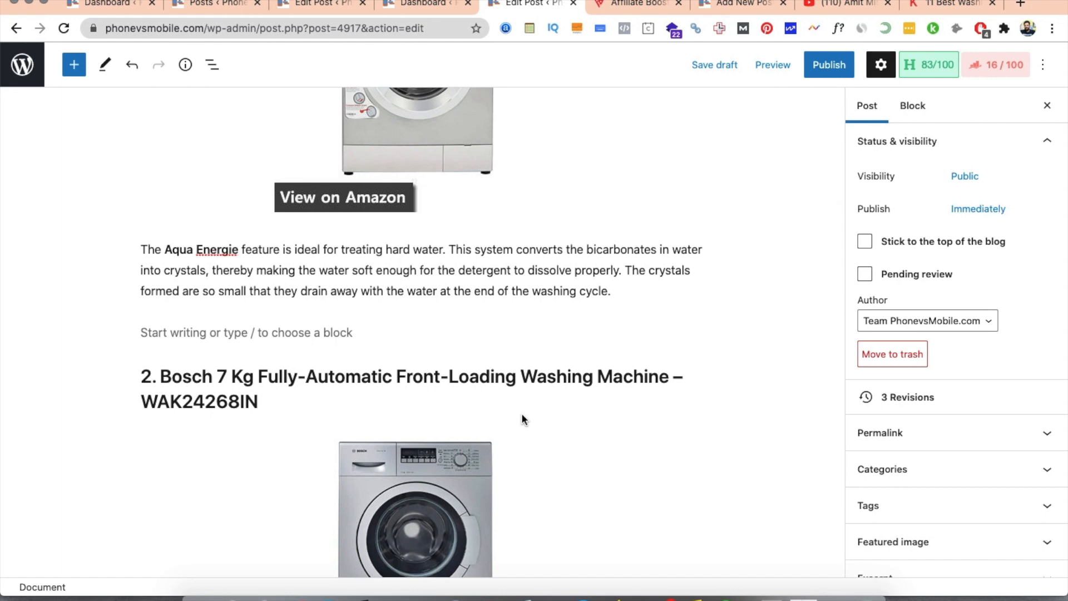
pyautogui.click(276, 329)
pyautogui.scroll(5, 513, 309)
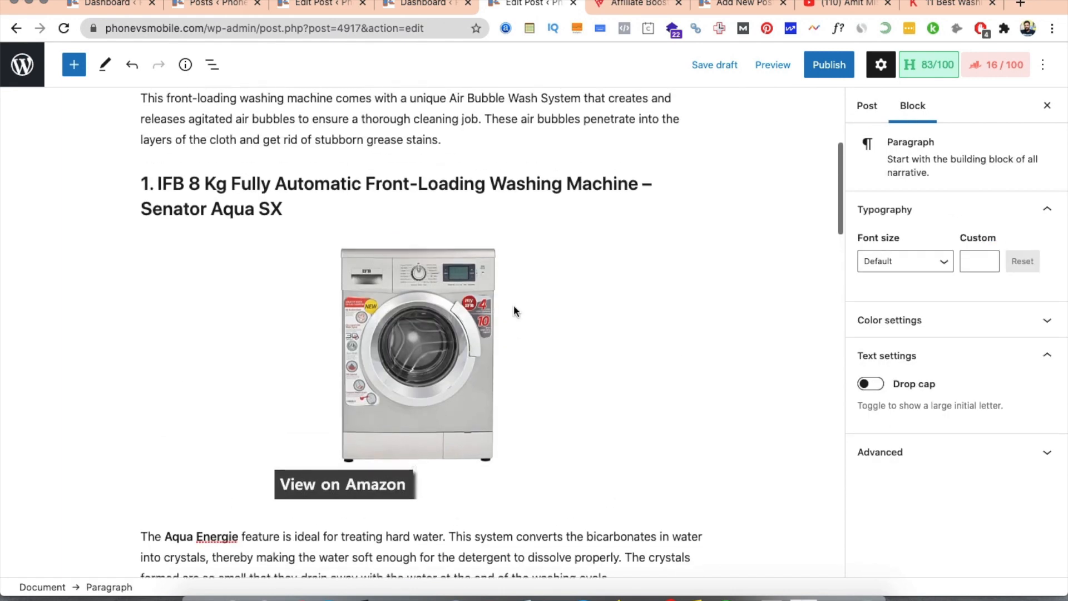
pyautogui.scroll(-4, 564, 465)
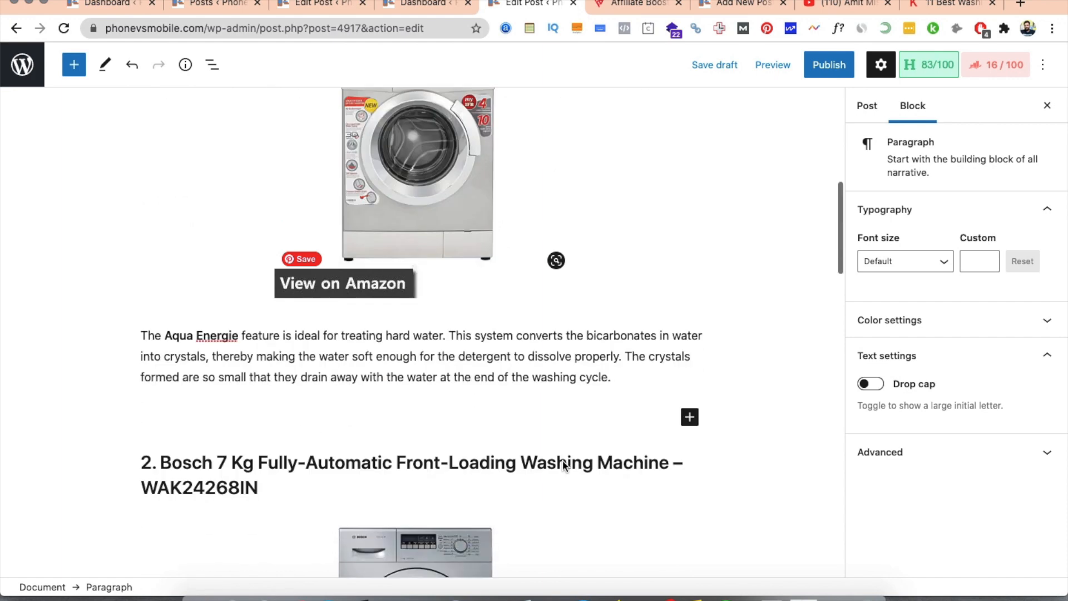
# - Browse the full block library to the Affiliate Booster group and insert an AB Pros & Cons block in the empty paragraph
pyautogui.click(689, 417)
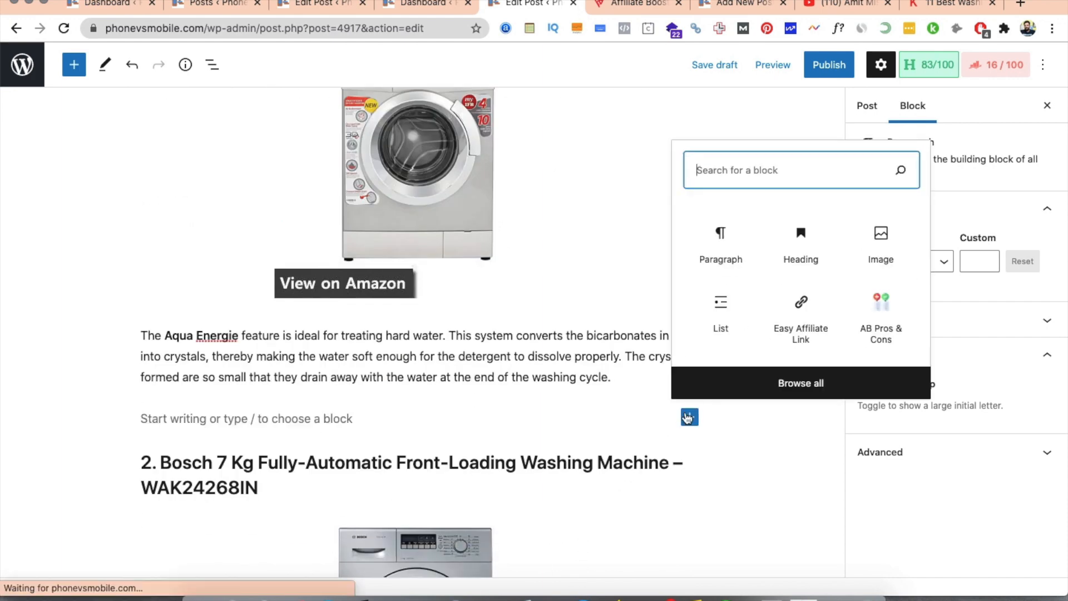
pyautogui.click(812, 394)
pyautogui.scroll(-4, 177, 374)
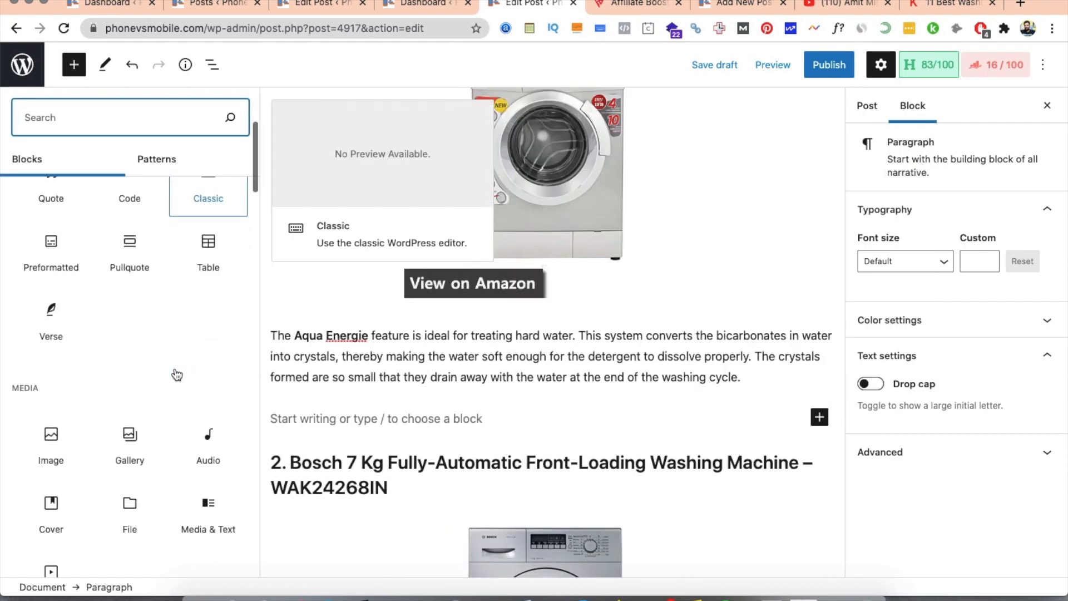
pyautogui.scroll(4, 177, 374)
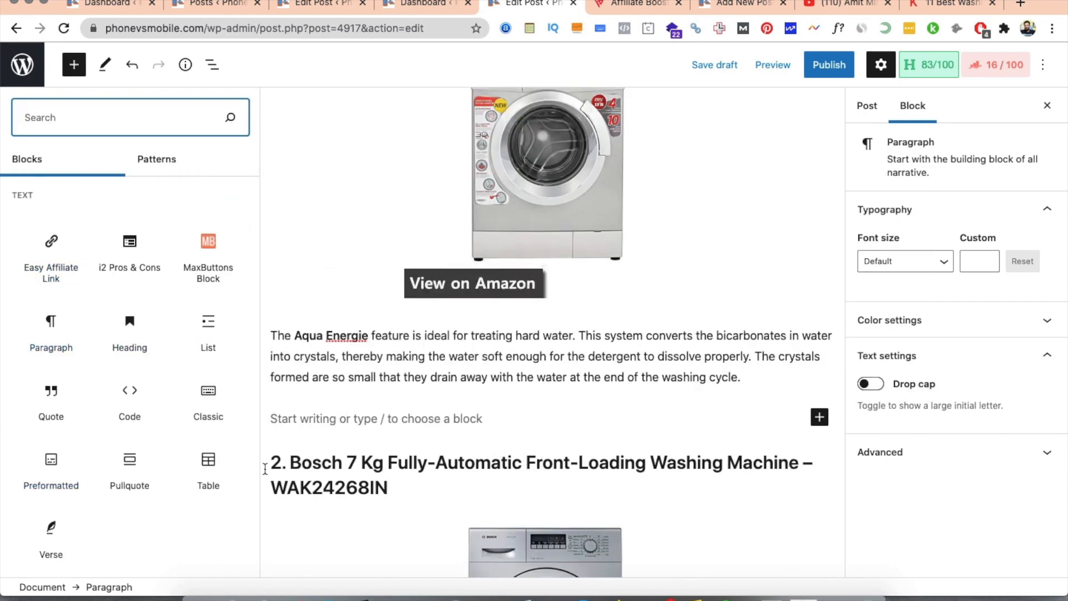
pyautogui.scroll(-10, 134, 511)
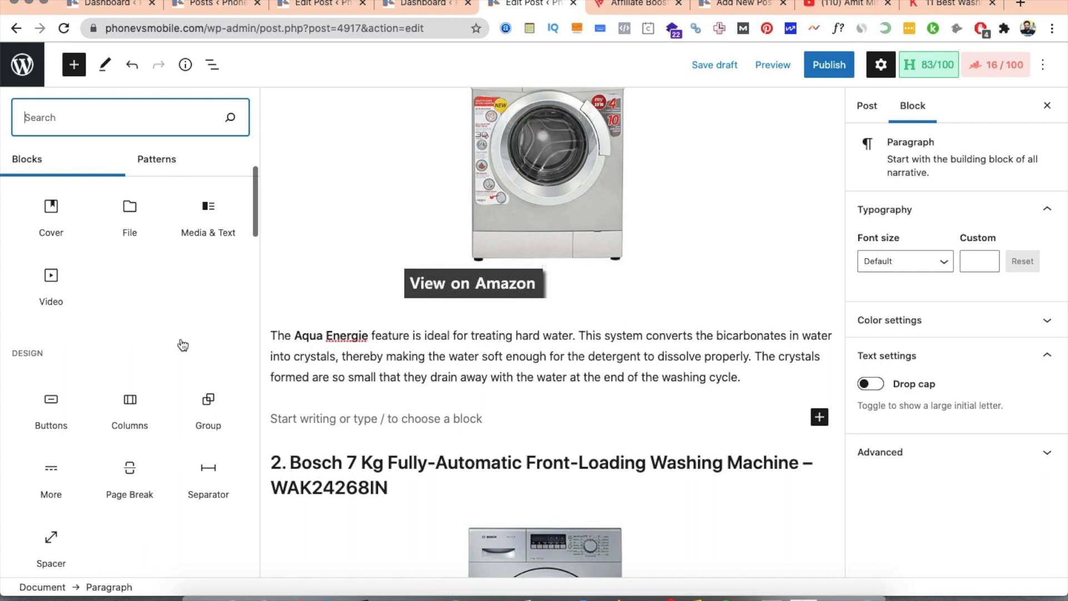
pyautogui.scroll(-8, 167, 488)
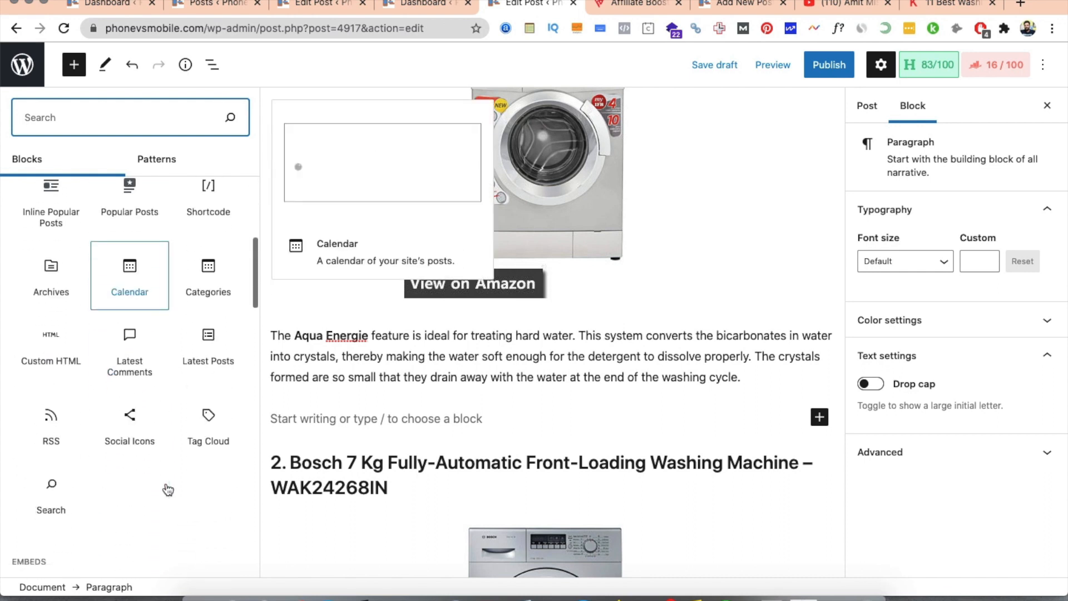
pyautogui.scroll(-8, 115, 482)
pyautogui.scroll(-10, 114, 482)
pyautogui.scroll(-2, 114, 481)
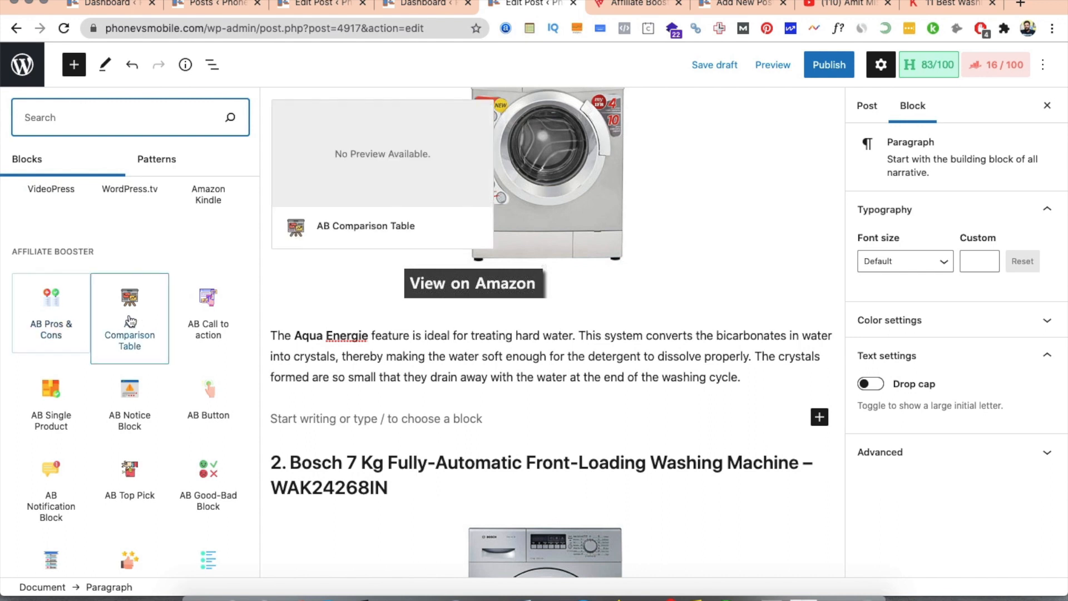
pyautogui.click(58, 324)
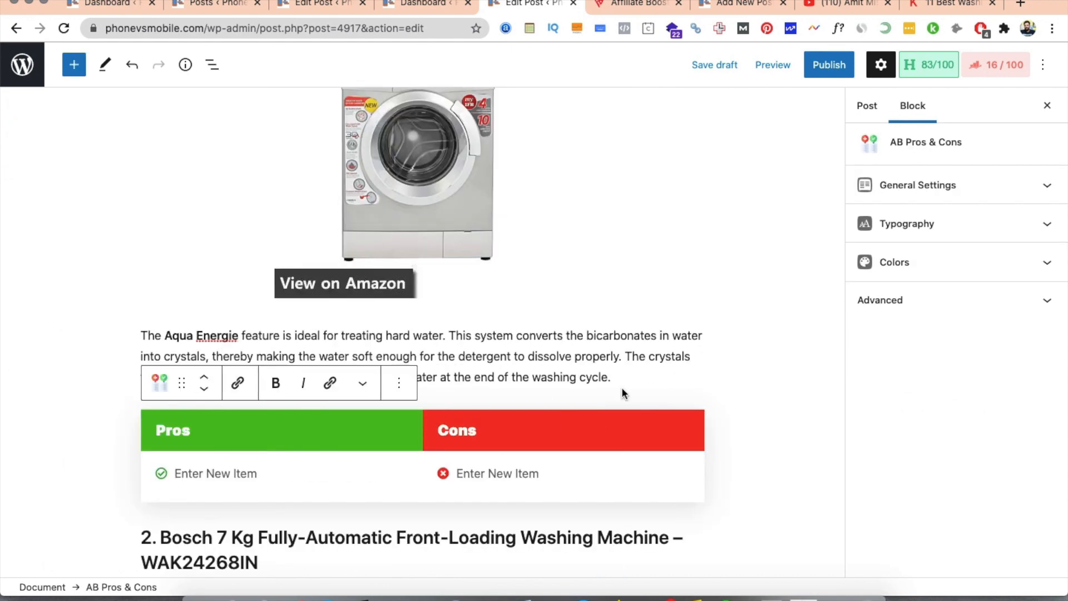
# - Fill in the table with the pro "This helps in quick washing" and the con "quite heavy"
pyautogui.scroll(-3, 434, 483)
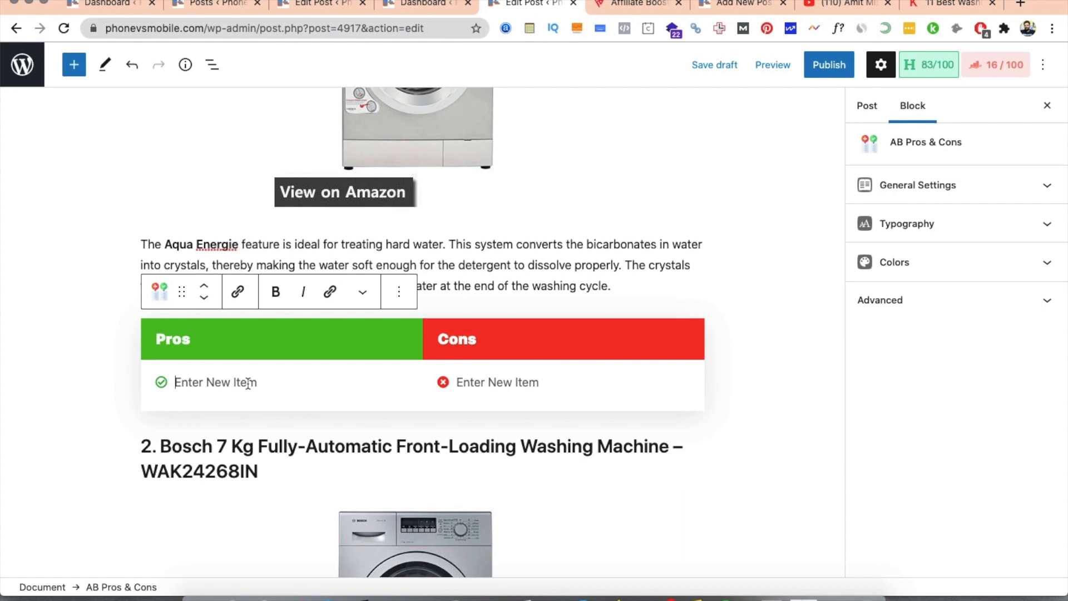
pyautogui.write('This helps in quick washing')
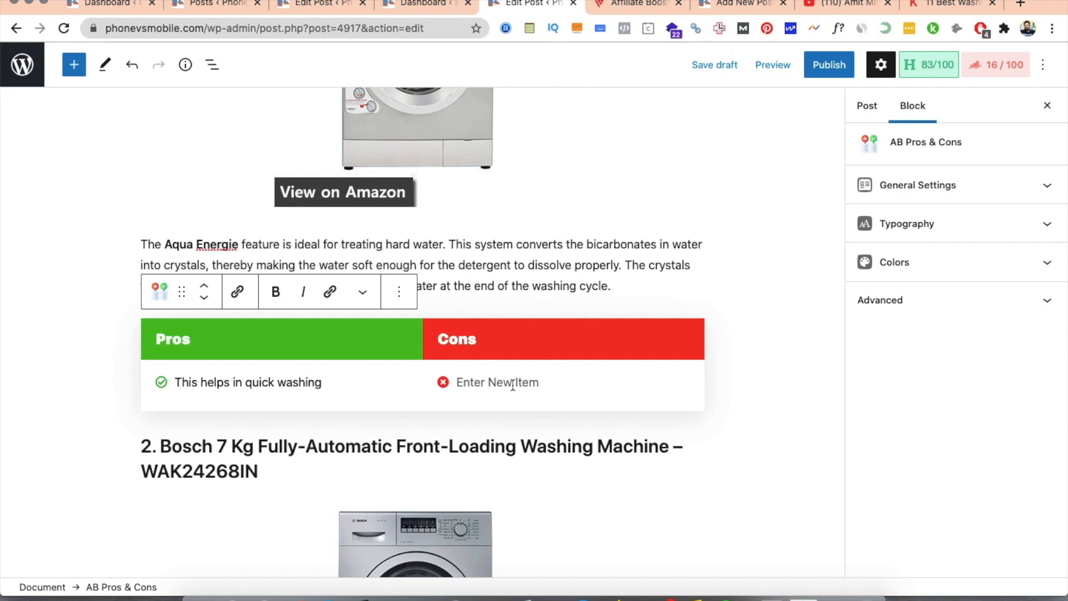
pyautogui.write('quite heavy')
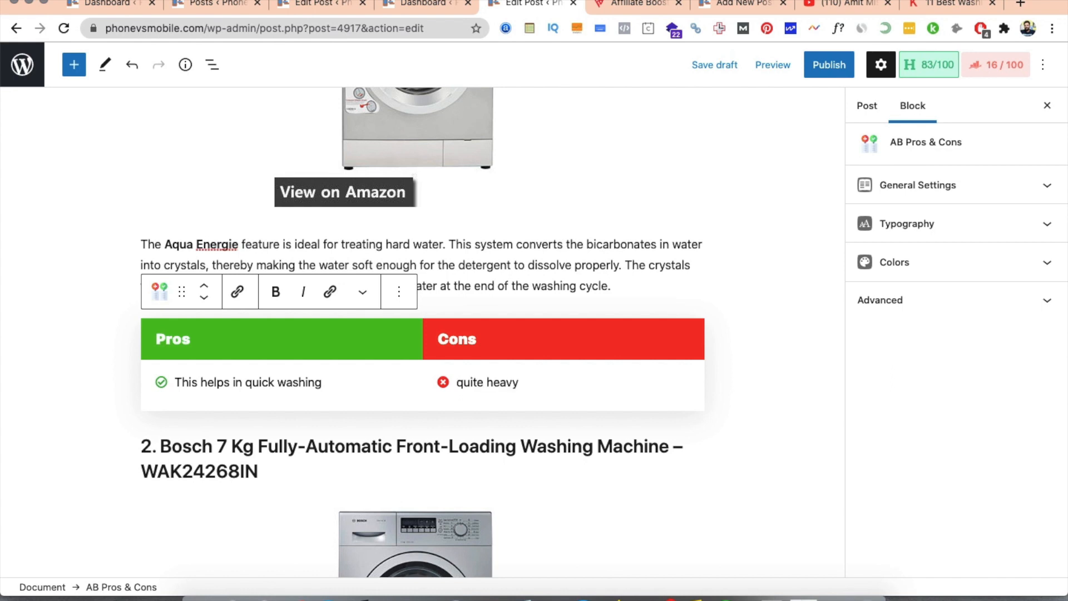
pyautogui.click(746, 422)
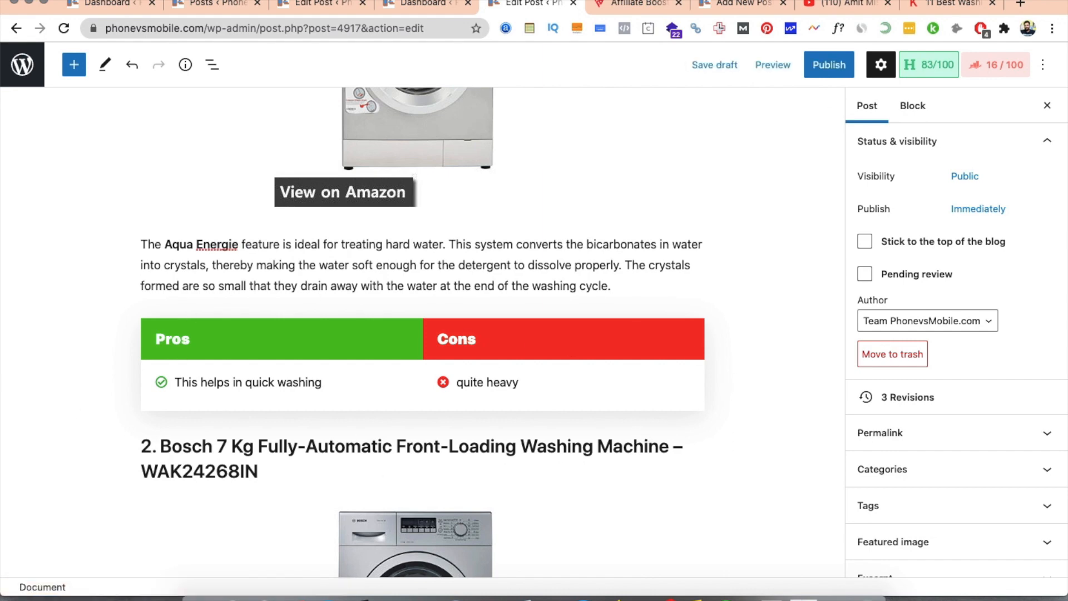
# - Compare the Kitchen Arena article's pros and cons table with the one in the draft's IFB section
pyautogui.click(949, 4)
pyautogui.scroll(3, 596, 358)
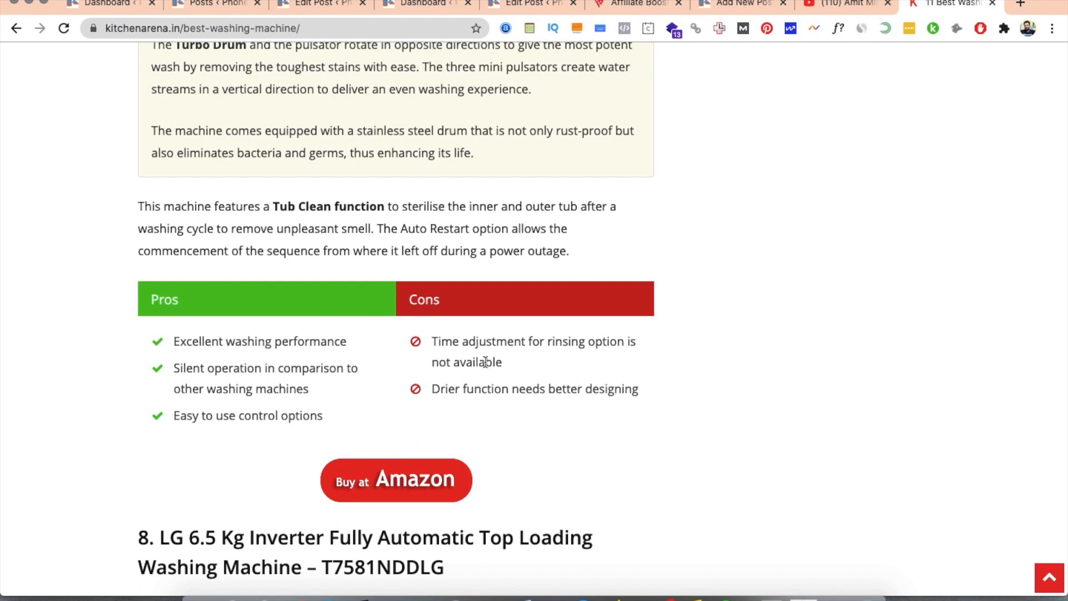
pyautogui.click(517, 7)
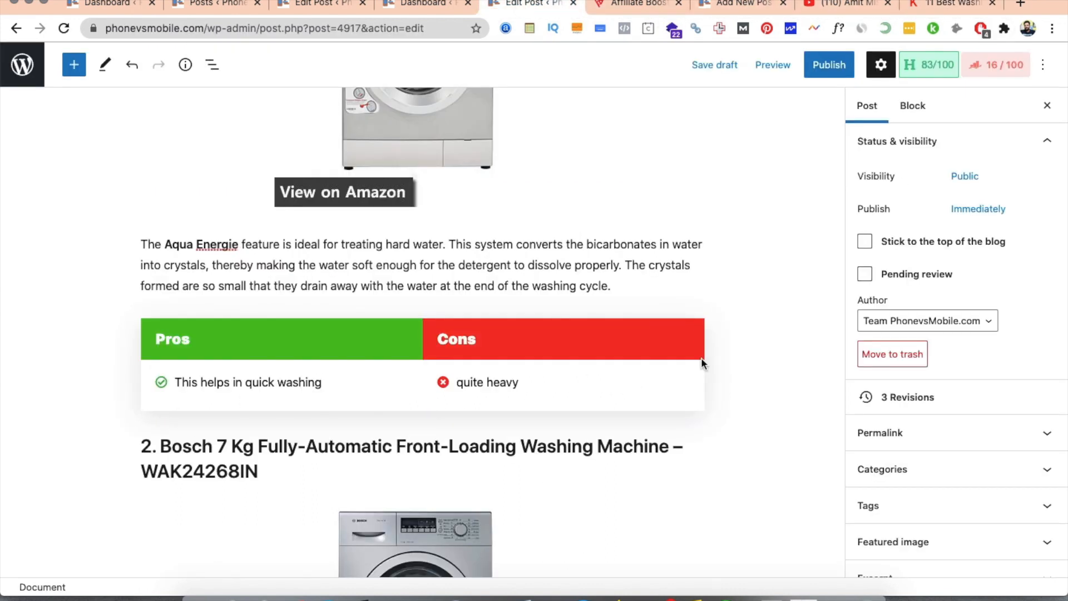
pyautogui.scroll(-1, 712, 440)
pyautogui.scroll(3, 712, 440)
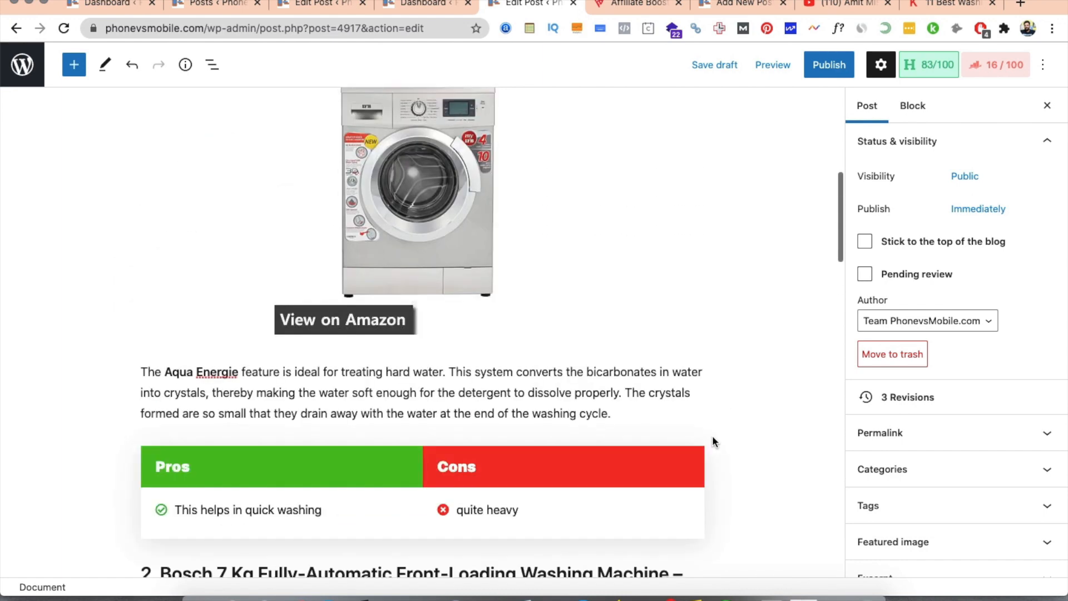
pyautogui.scroll(5, 658, 410)
pyautogui.scroll(-9, 658, 410)
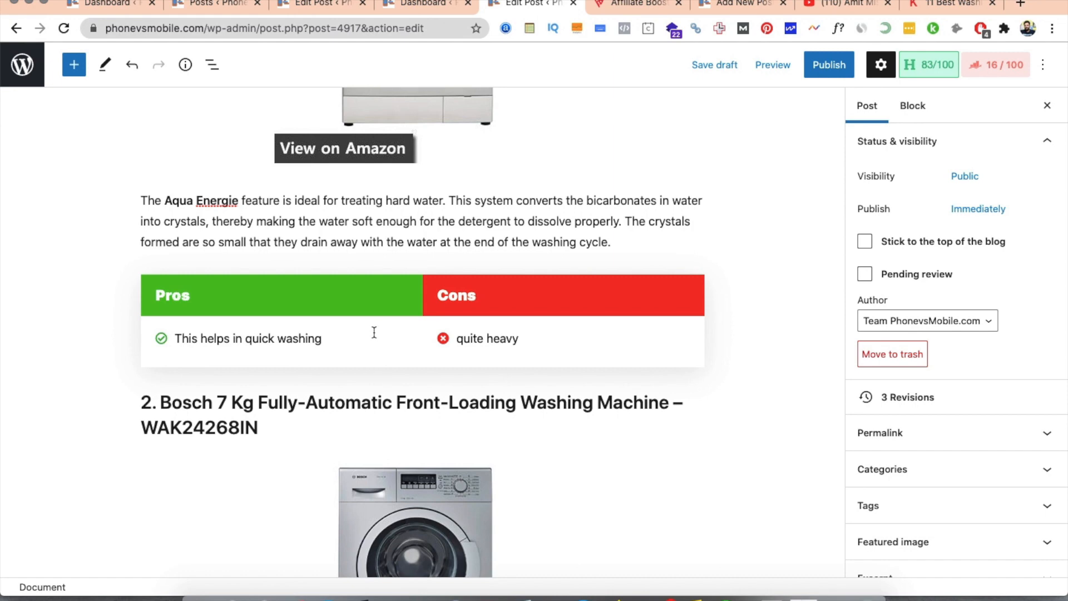
# - Add a second item to each column of the table: "2nd pros" under Pros and "2nd con" under Cons
pyautogui.click(352, 339)
pyautogui.press('Return')
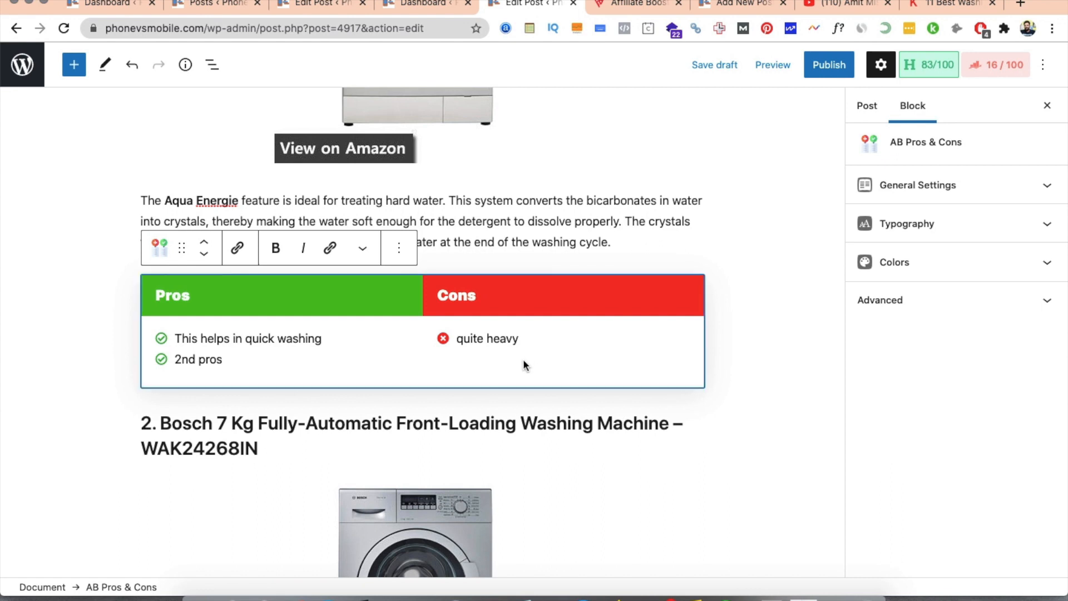
pyautogui.press('Return')
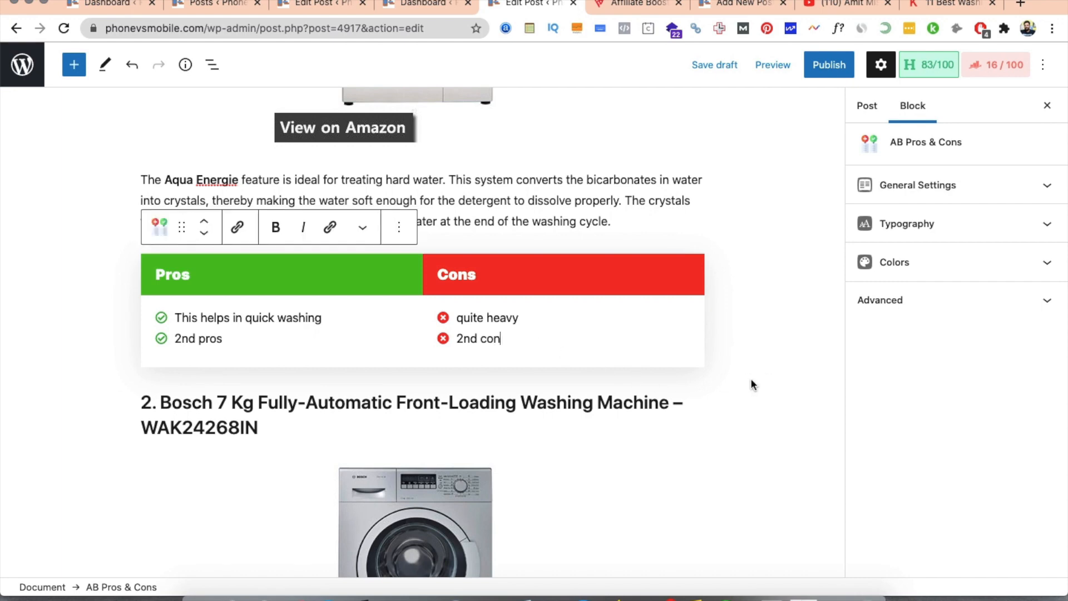
pyautogui.click(735, 480)
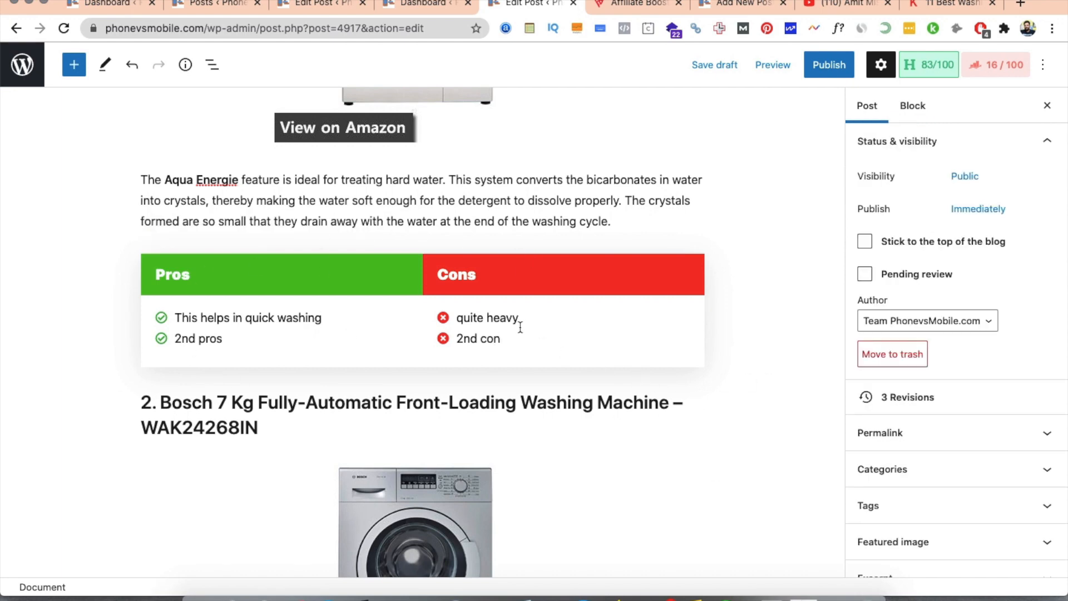
# - Save the draft and open its preview in a new tab
pyautogui.scroll(6, 504, 345)
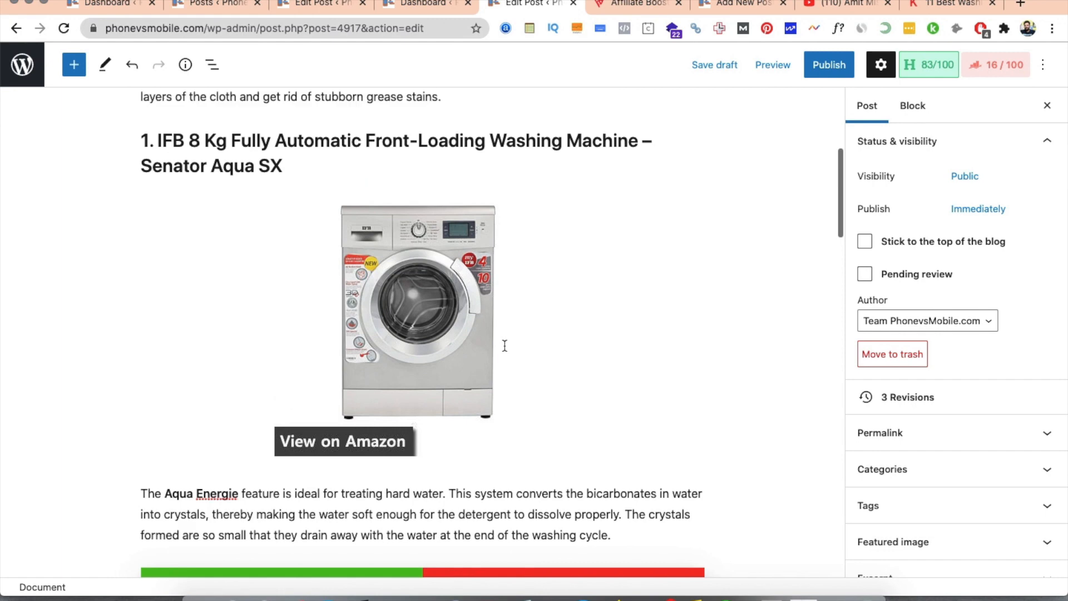
pyautogui.scroll(-1, 504, 345)
pyautogui.click(599, 468)
pyautogui.click(715, 64)
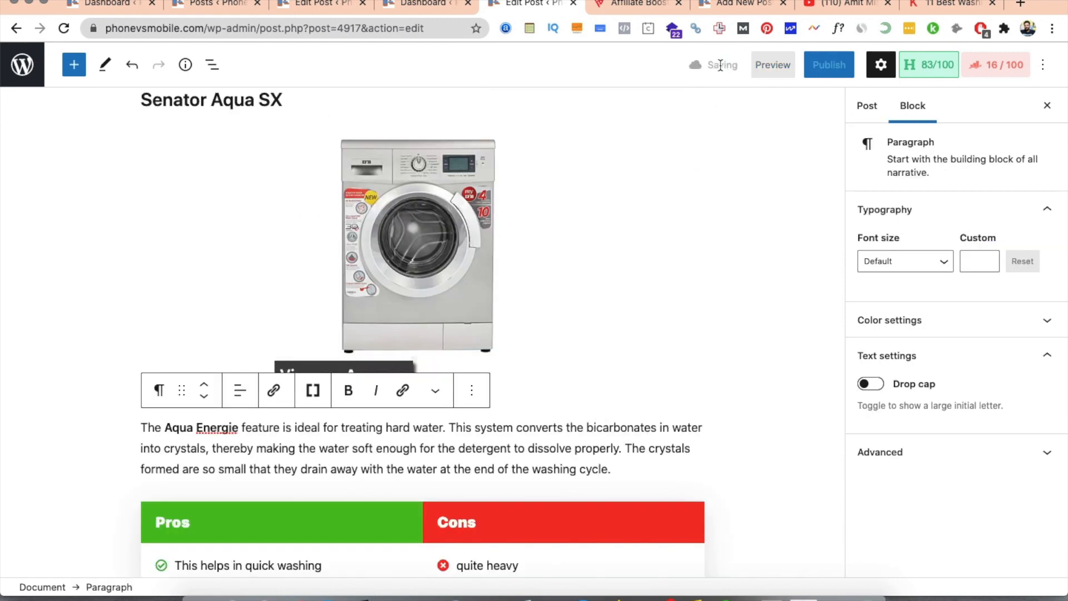
pyautogui.click(784, 72)
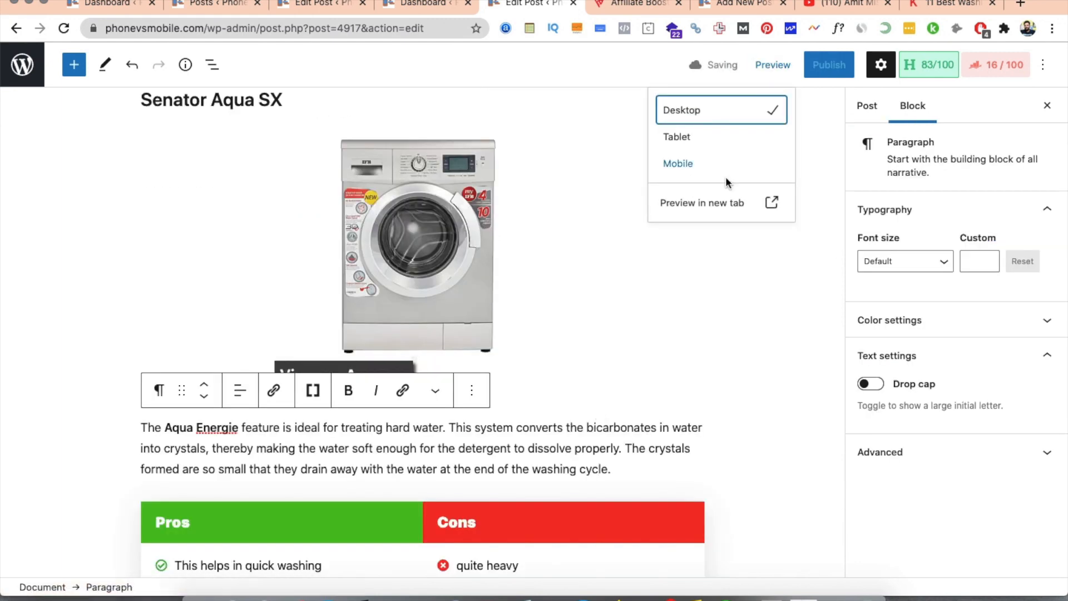
pyautogui.click(722, 204)
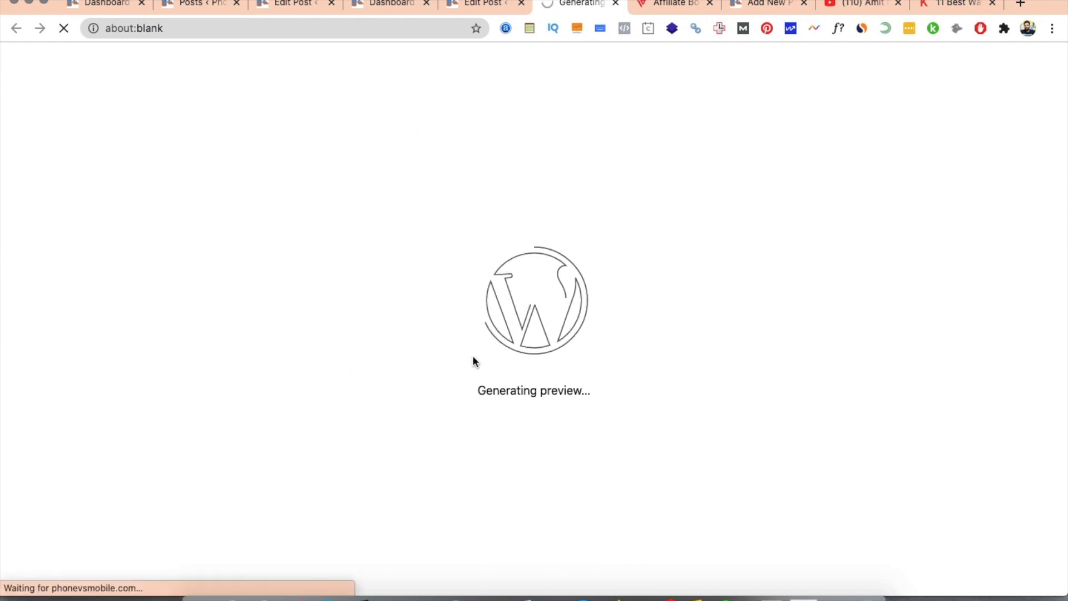
# - Examine the previewed post down to the IFB pros and cons table, and compare it with the Kitchen Arena article's version
pyautogui.scroll(-9, 495, 368)
pyautogui.scroll(5, 495, 367)
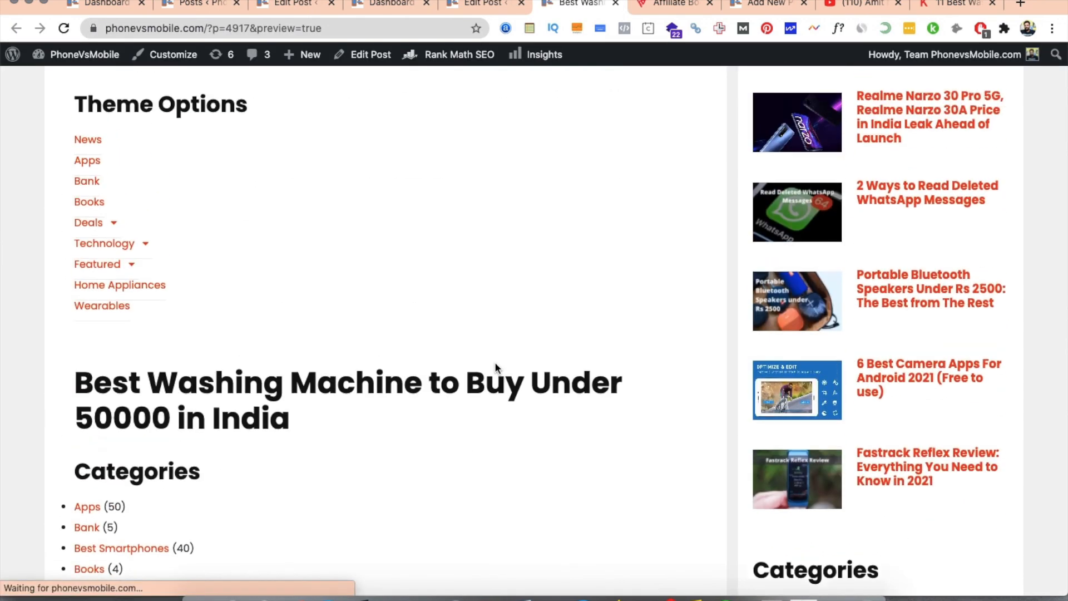
pyautogui.scroll(-10, 336, 454)
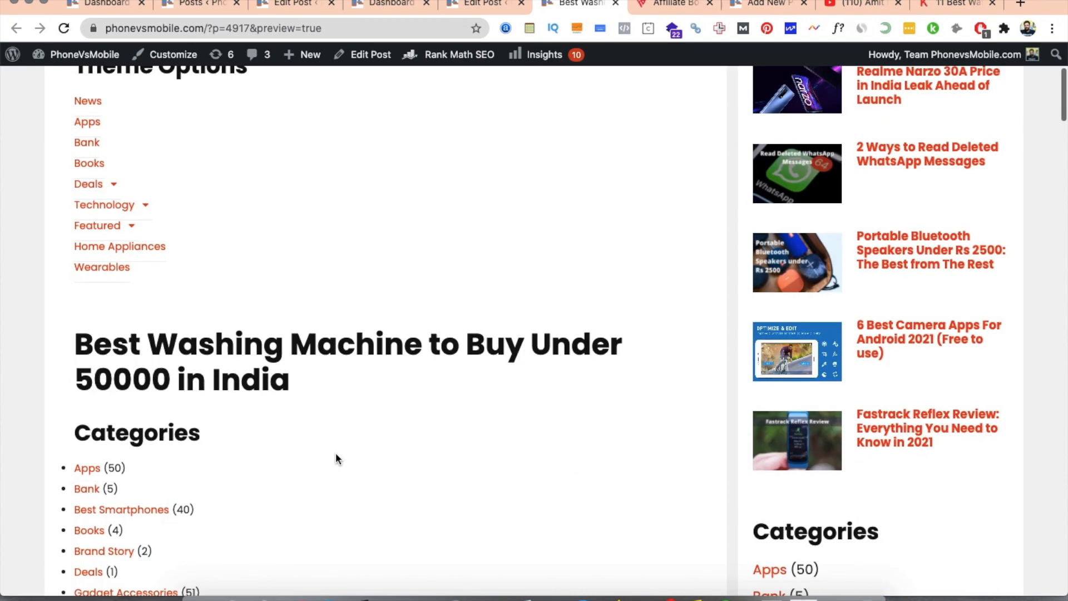
pyautogui.scroll(-10, 336, 452)
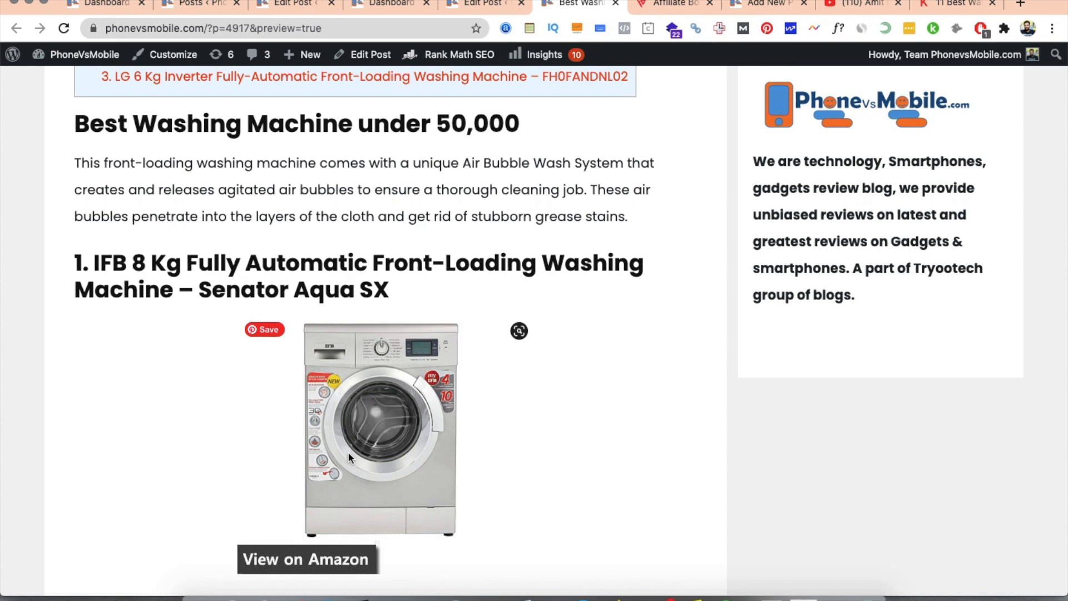
pyautogui.scroll(-2, 592, 434)
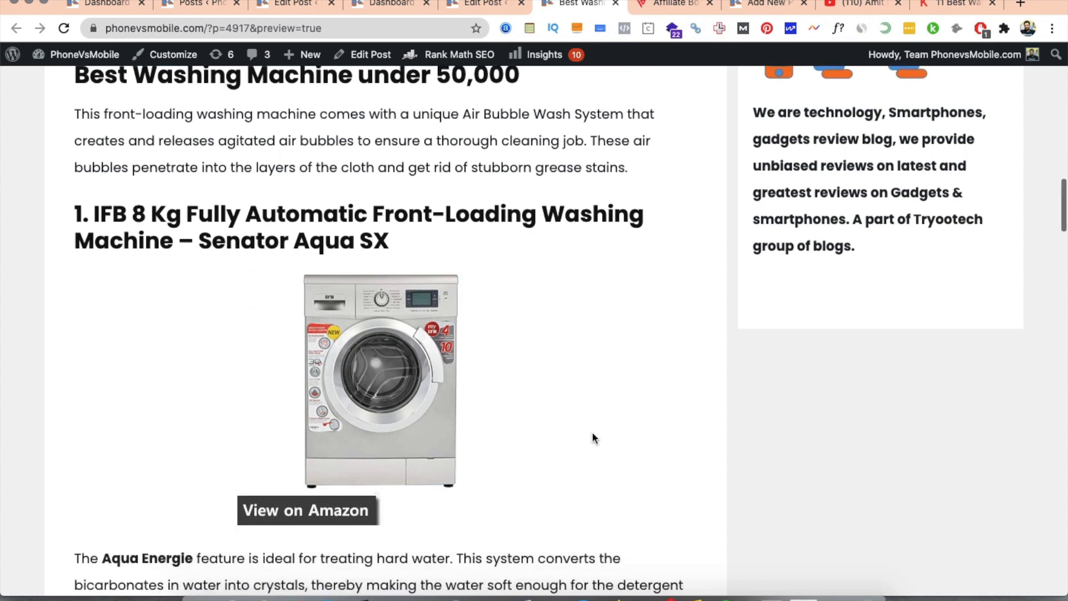
pyautogui.scroll(2, 592, 434)
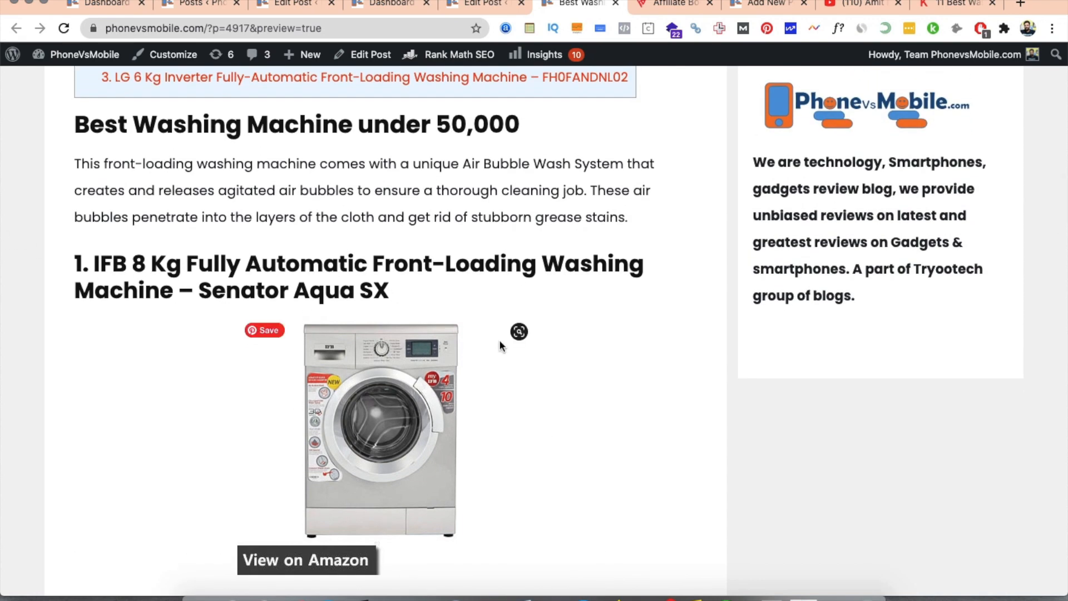
pyautogui.scroll(-3, 559, 404)
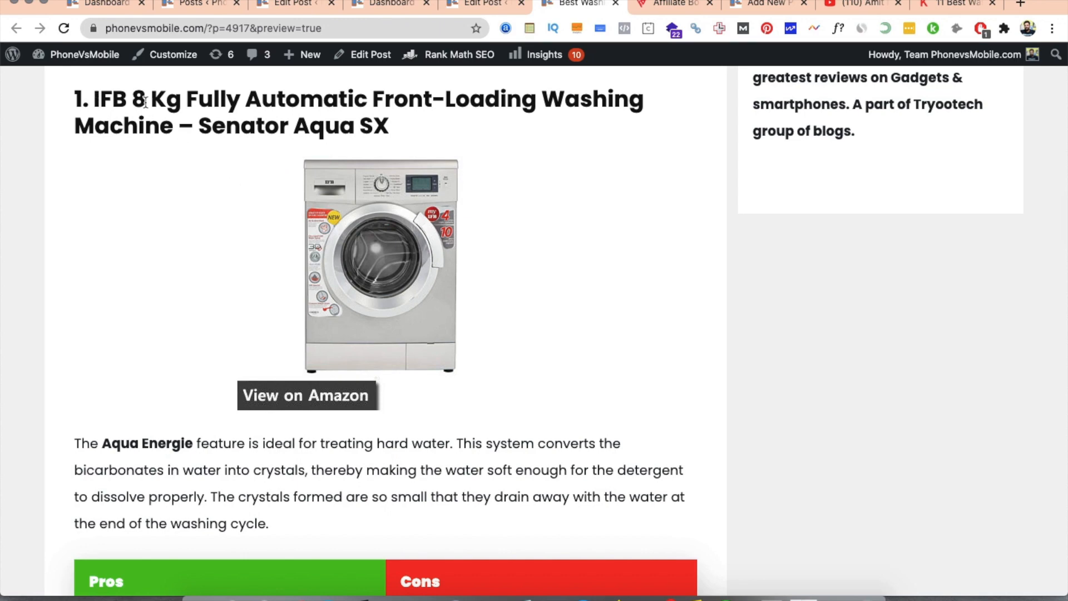
pyautogui.scroll(-5, 633, 446)
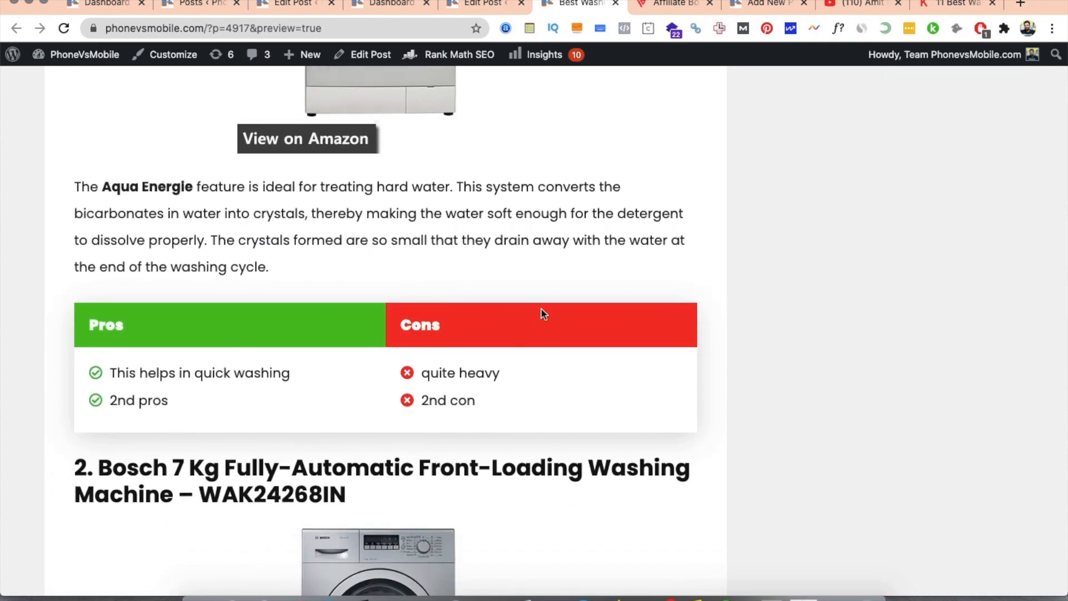
pyautogui.click(965, 4)
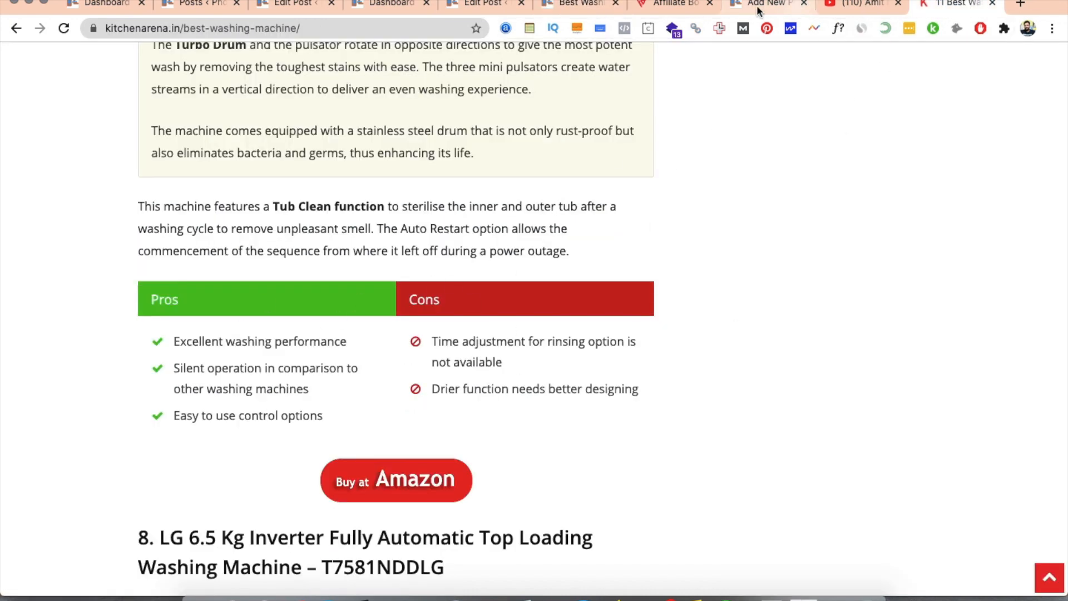
# - Check the preview again, then return to the draft editor and add an empty paragraph above the Bosch heading
pyautogui.click(542, 11)
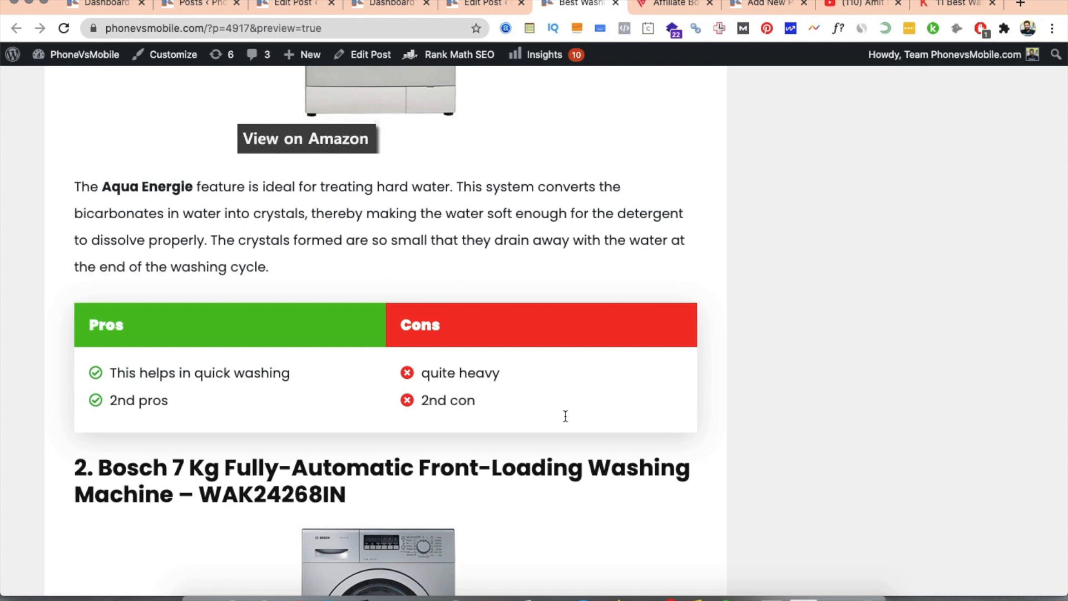
pyautogui.scroll(-5, 469, 386)
pyautogui.click(477, 7)
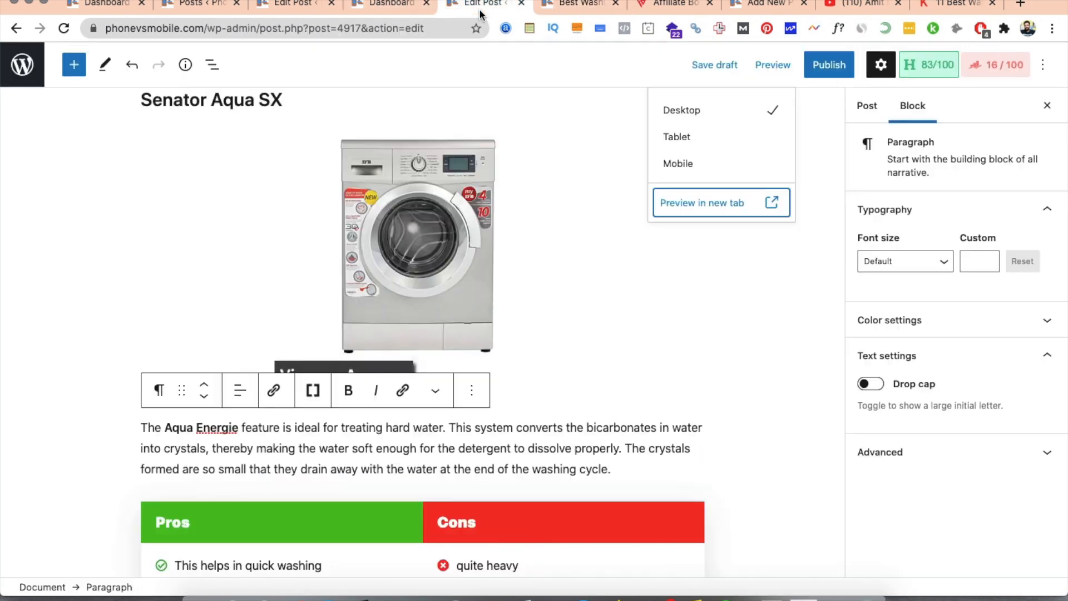
pyautogui.scroll(-3, 530, 441)
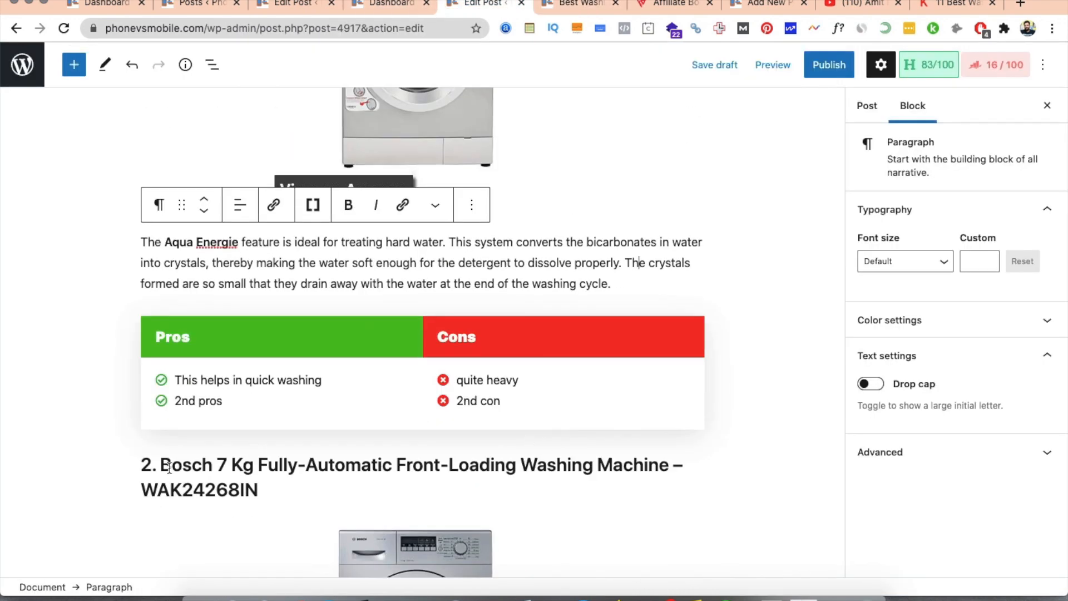
pyautogui.click(144, 462)
pyautogui.press('Return')
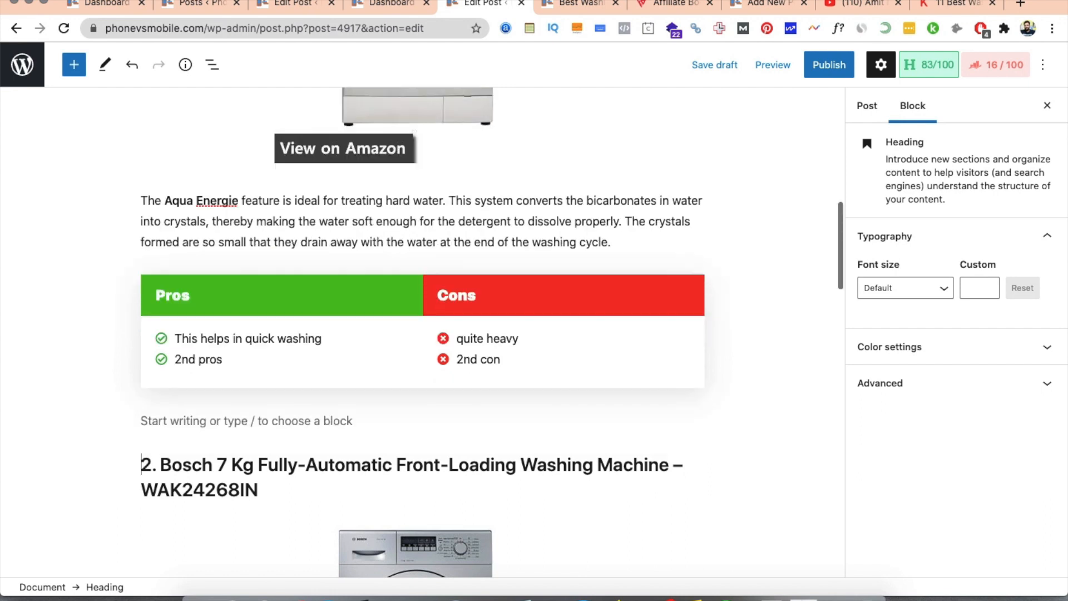
pyautogui.press('Up')
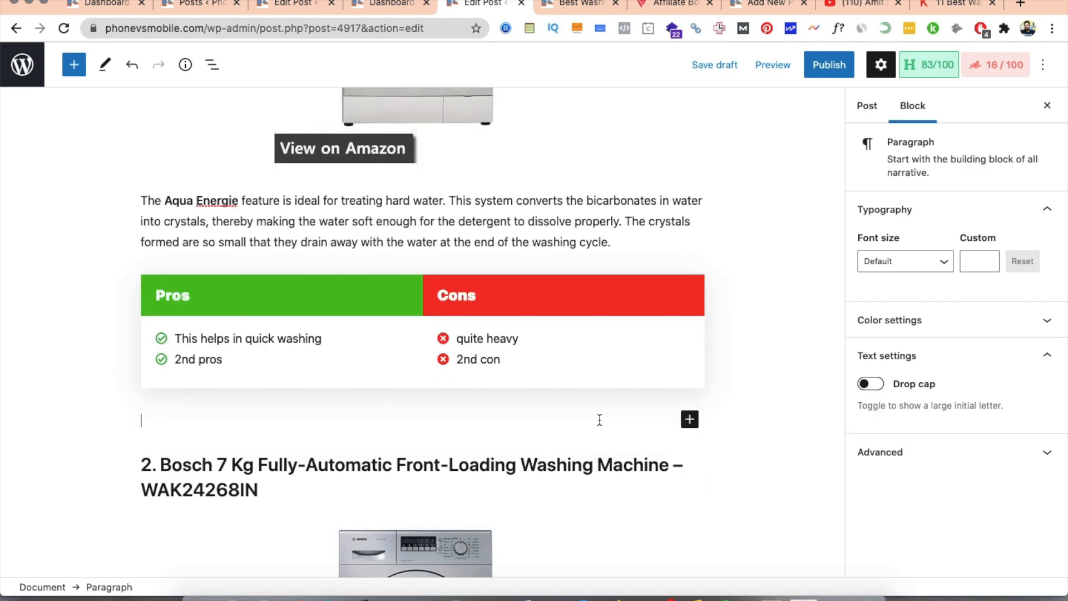
# - Insert an AB Call to action block from the Affiliate Booster blocks in the empty paragraph below the IFB pros and cons table
pyautogui.click(689, 419)
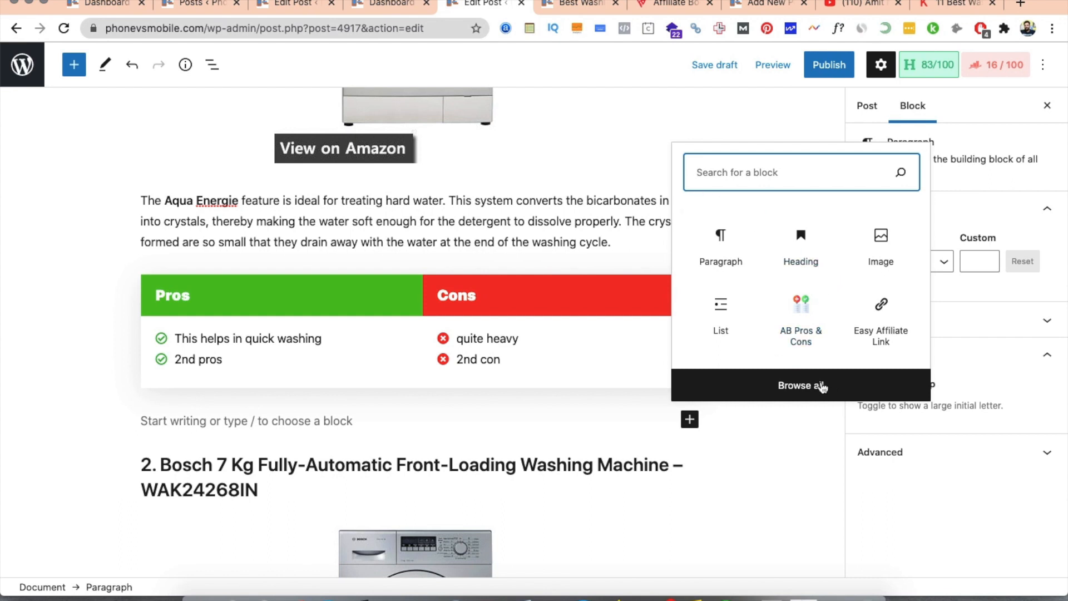
pyautogui.click(801, 385)
pyautogui.scroll(-20, 82, 431)
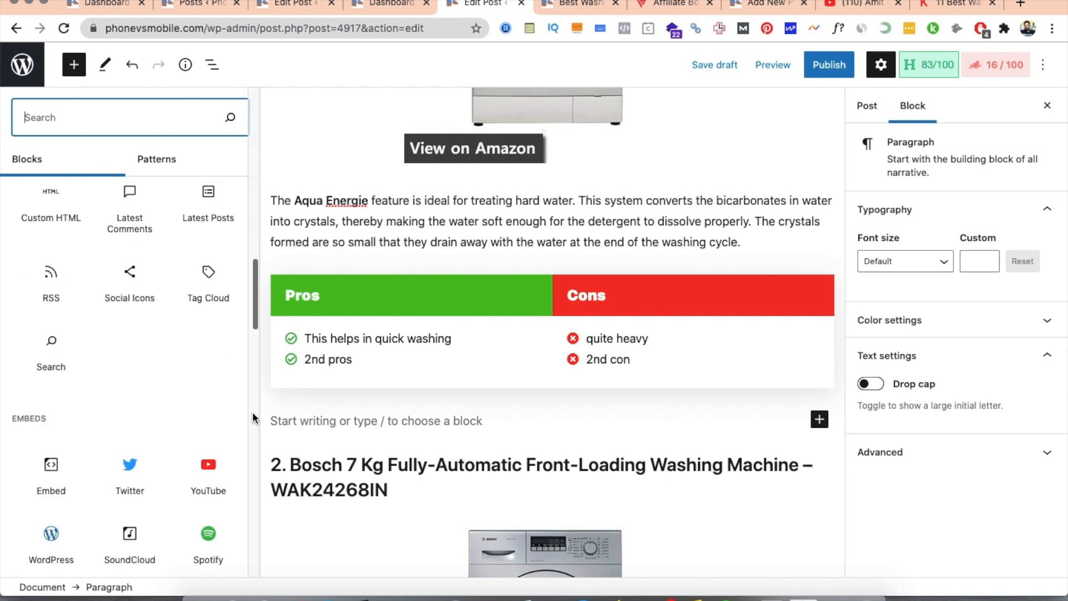
pyautogui.scroll(10, 82, 429)
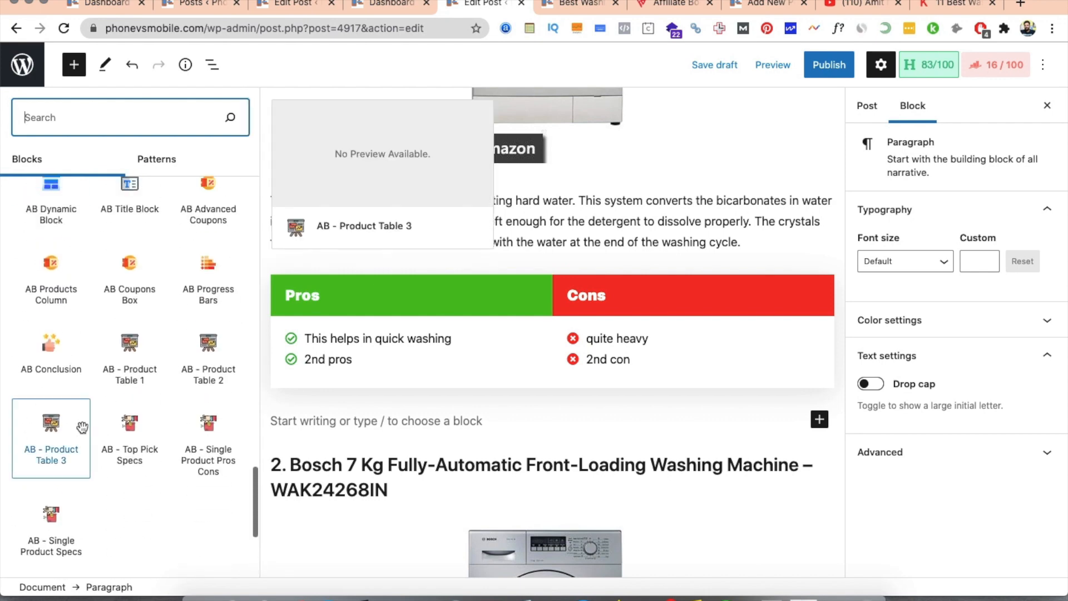
pyautogui.scroll(3, 83, 433)
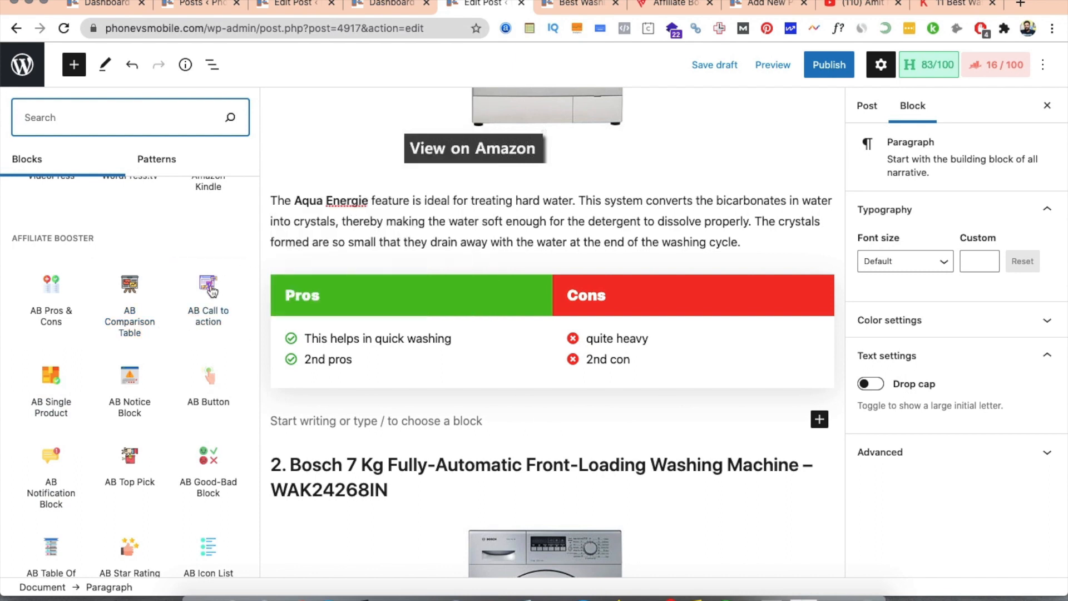
pyautogui.moveTo(207, 288)
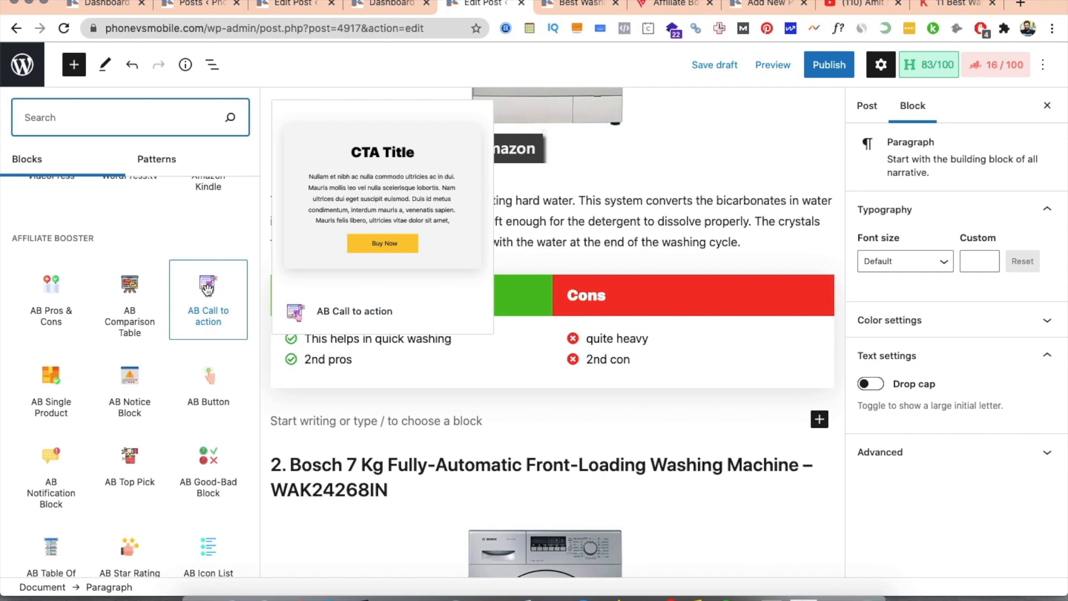
pyautogui.click(207, 288)
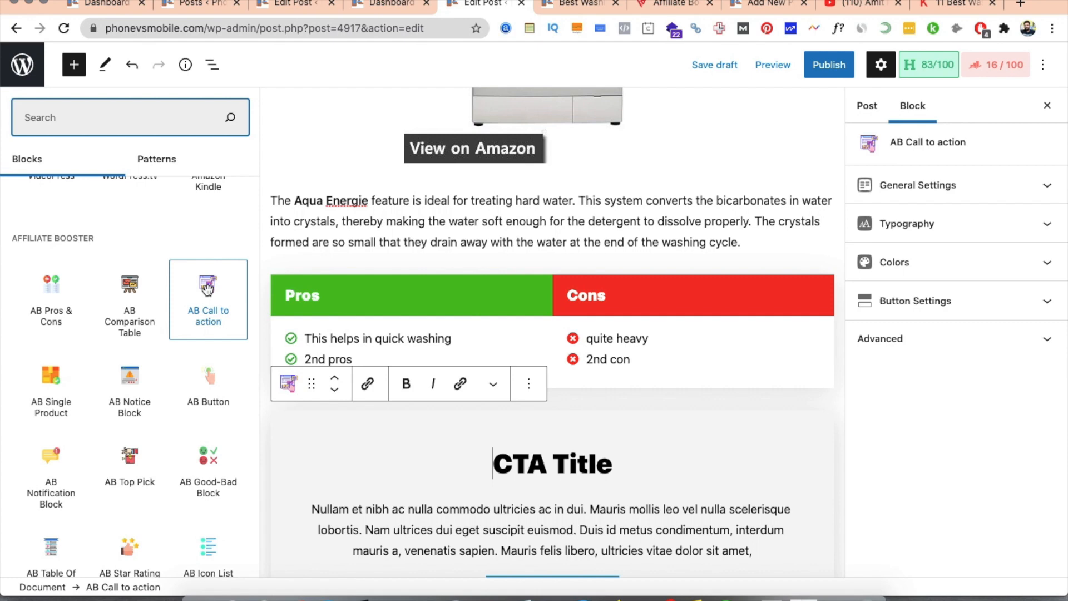
# - Replace the call-to-action block's title with "Why this is recommended", correcting the spelling of the last word
pyautogui.scroll(-5, 544, 451)
pyautogui.click(482, 282)
pyautogui.tripleClick(482, 282)
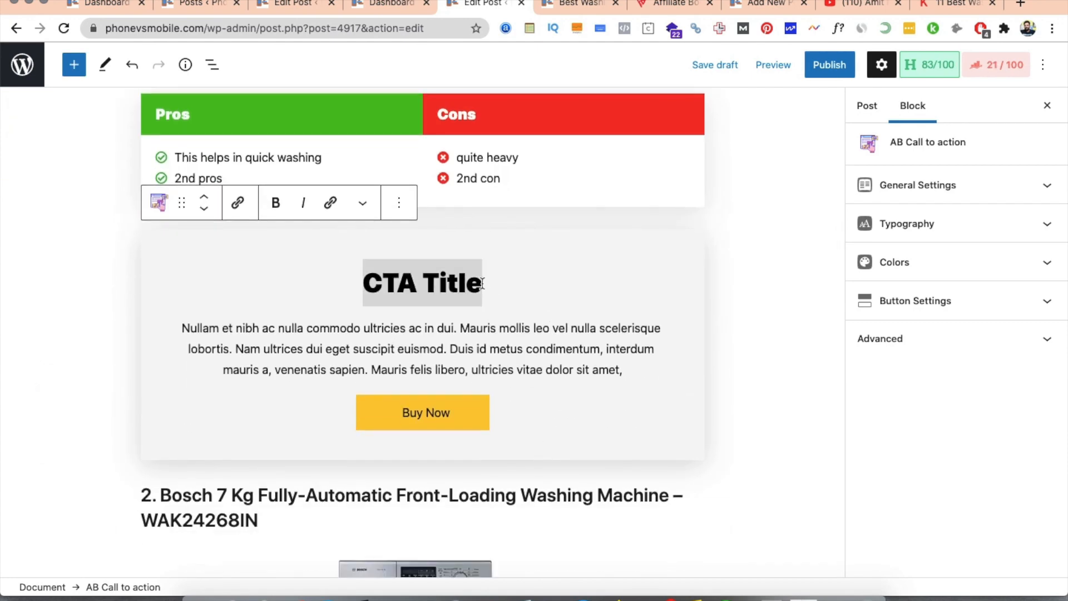
pyautogui.write('Why thi')
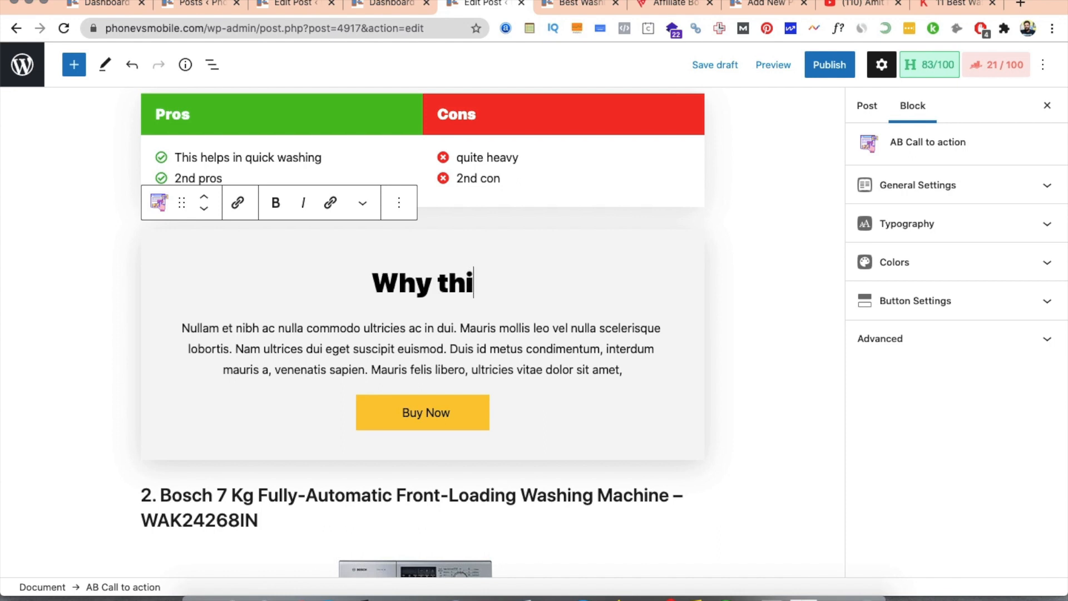
pyautogui.write('s ie')
pyautogui.press('BackSpace')
pyautogui.write('s is')
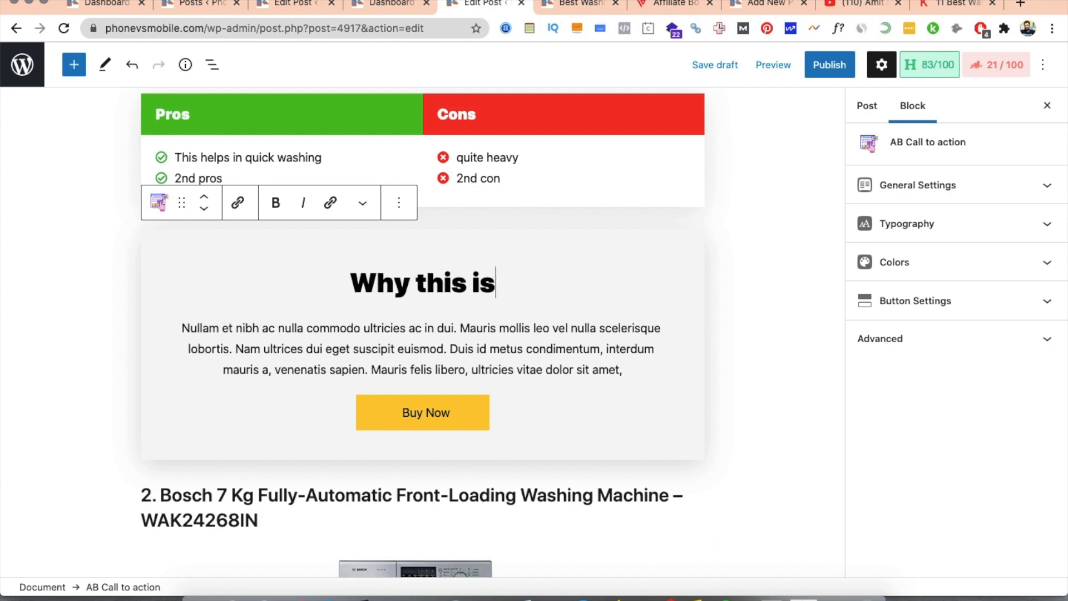
pyautogui.write('recommedned')
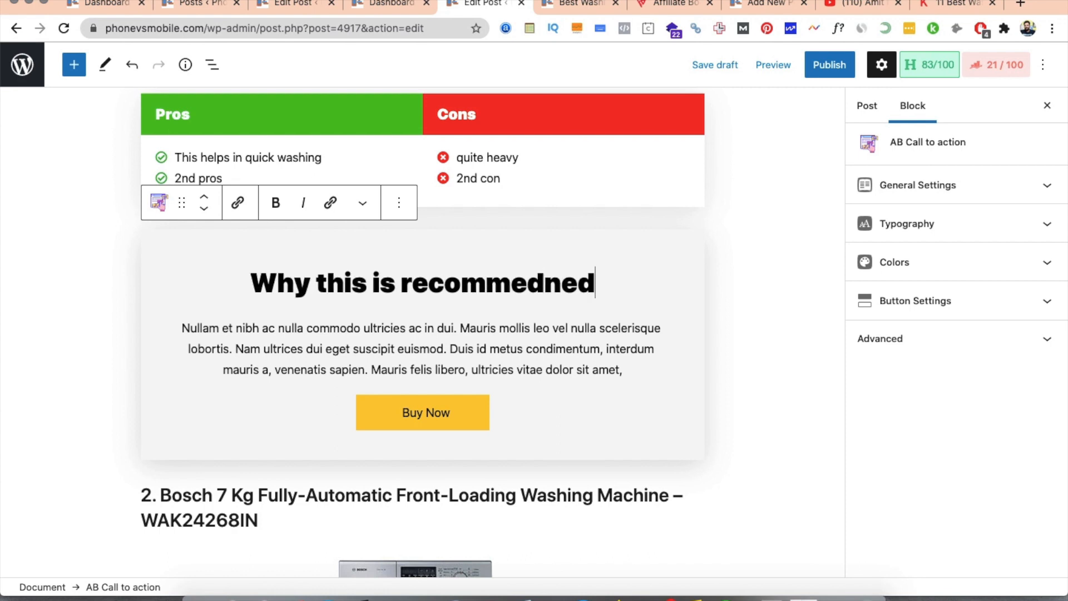
pyautogui.rightClick(534, 285)
pyautogui.click(559, 289)
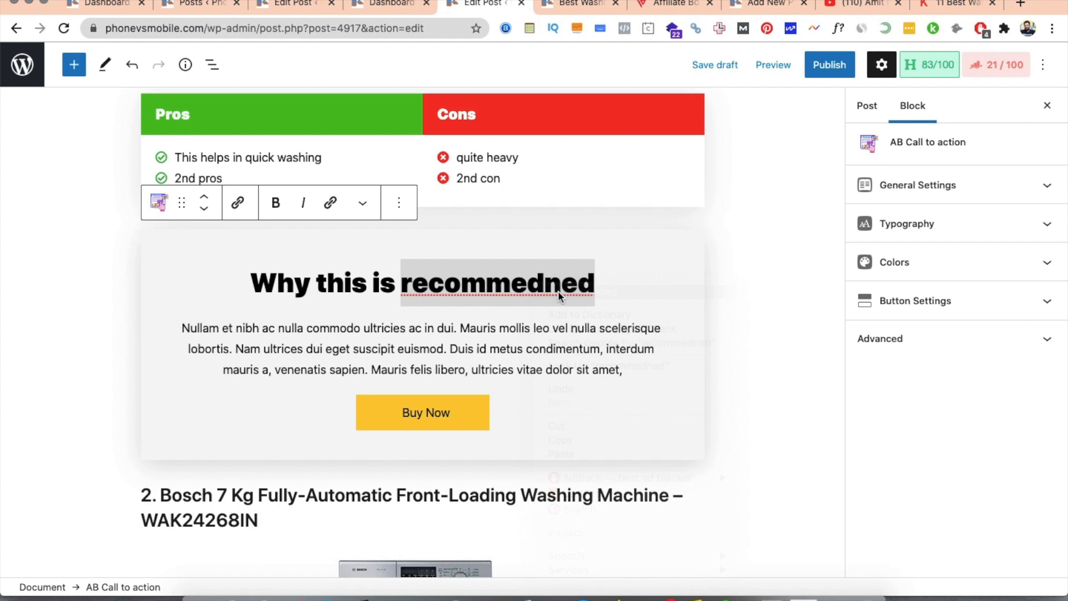
# - Examine the link options for the call-to-action block's description text, including new tab, nofollow and sponsored, and leave the block
pyautogui.click(295, 328)
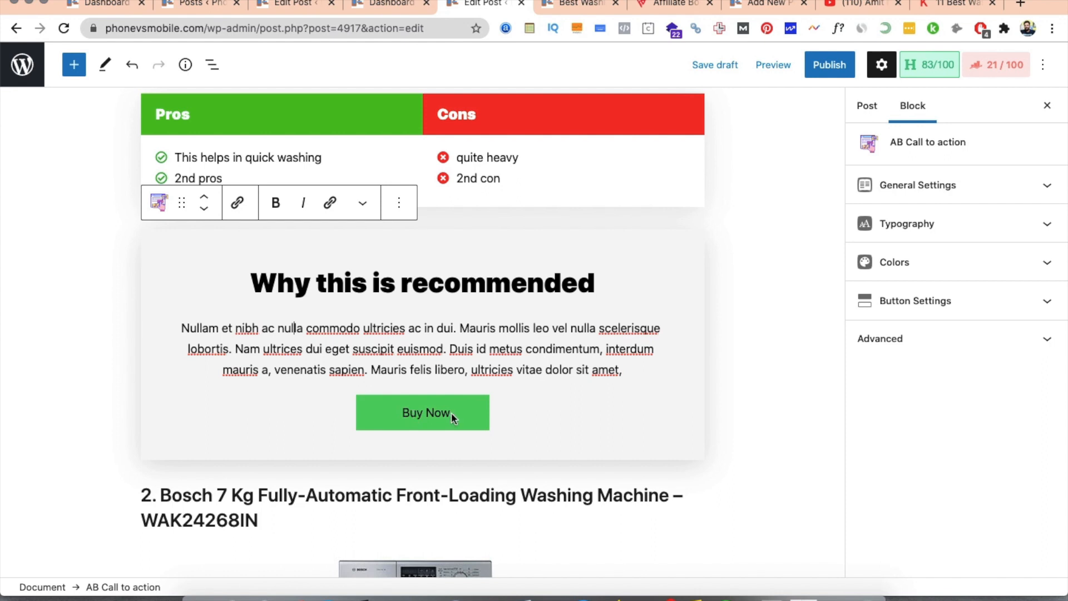
pyautogui.click(331, 206)
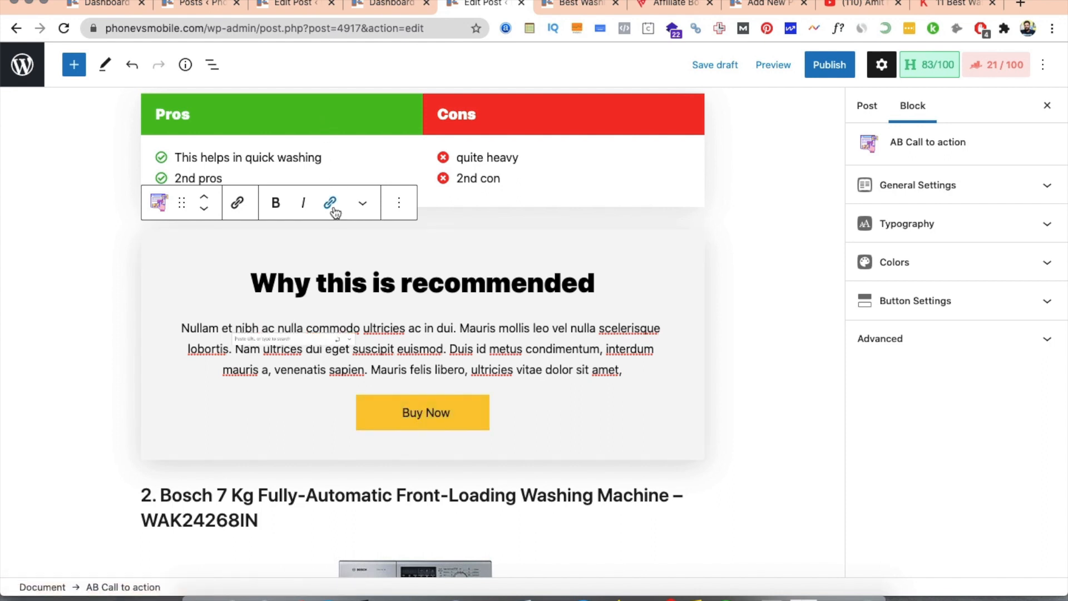
pyautogui.click(422, 363)
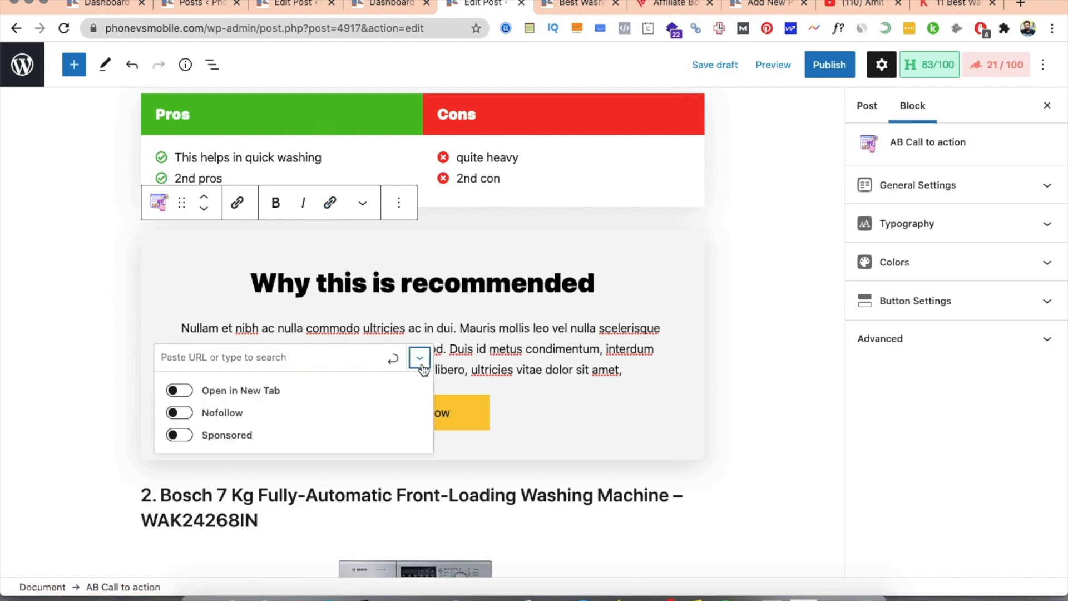
pyautogui.click(548, 363)
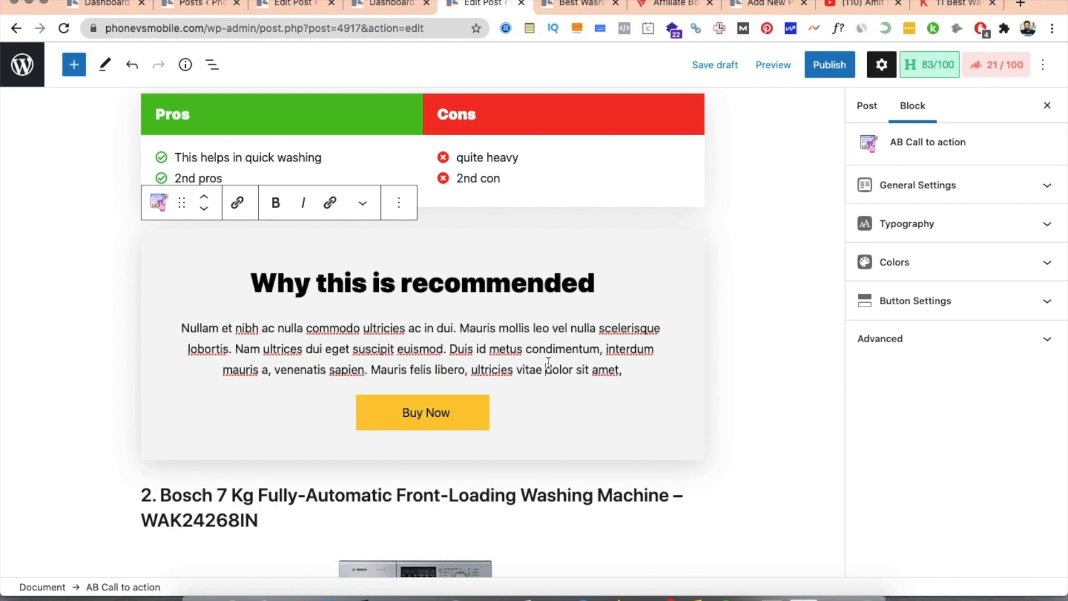
pyautogui.click(444, 404)
pyautogui.click(576, 301)
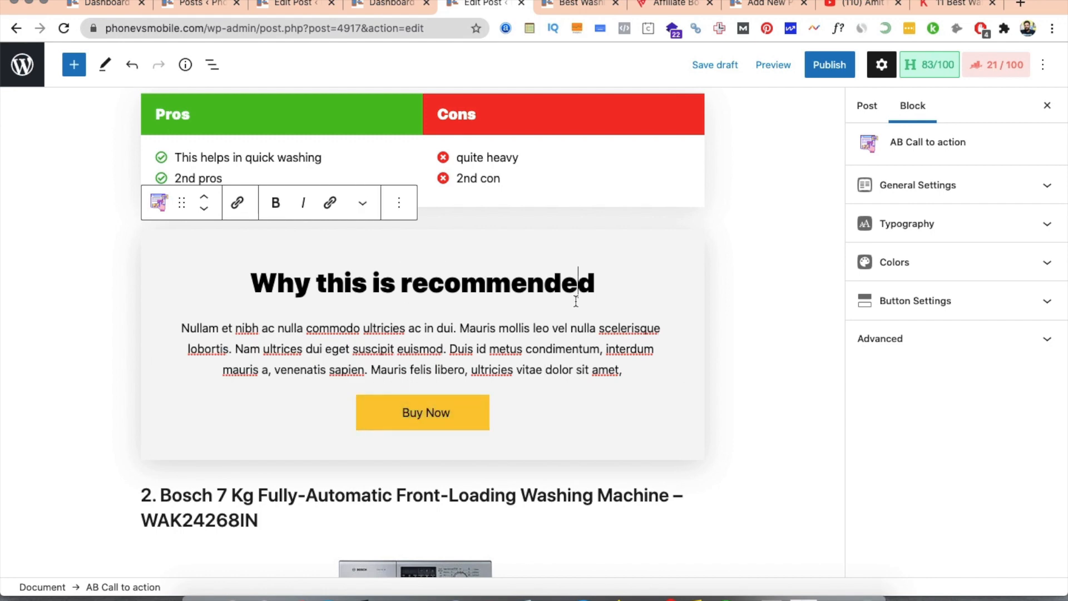
pyautogui.click(761, 342)
# - Insert an AB Single Product block between the call-to-action box and the Bosch heading
pyautogui.scroll(4, 517, 320)
pyautogui.scroll(-3, 522, 323)
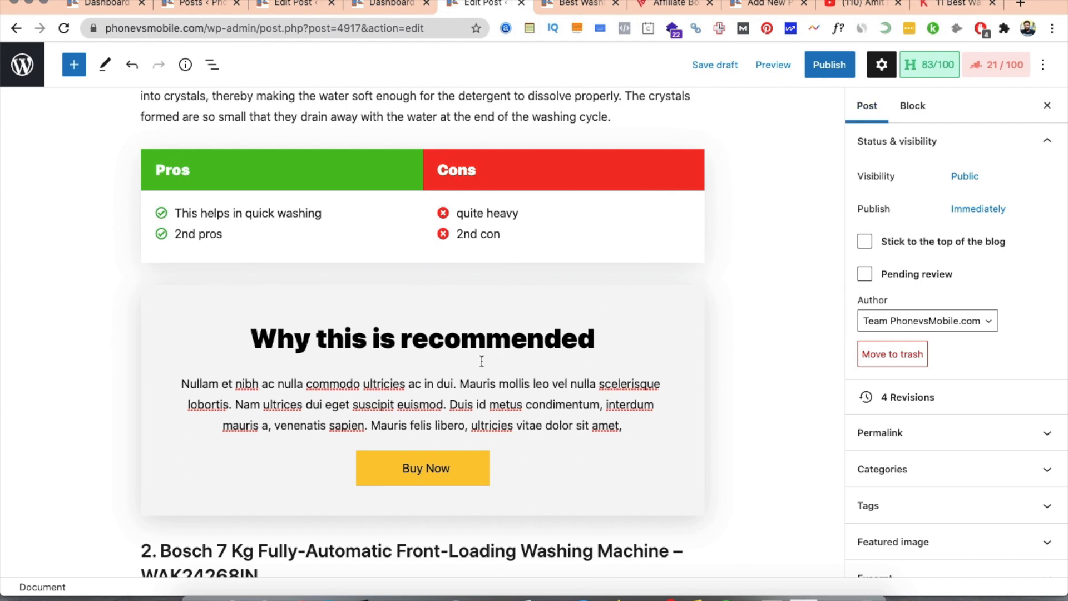
pyautogui.scroll(-3, 727, 488)
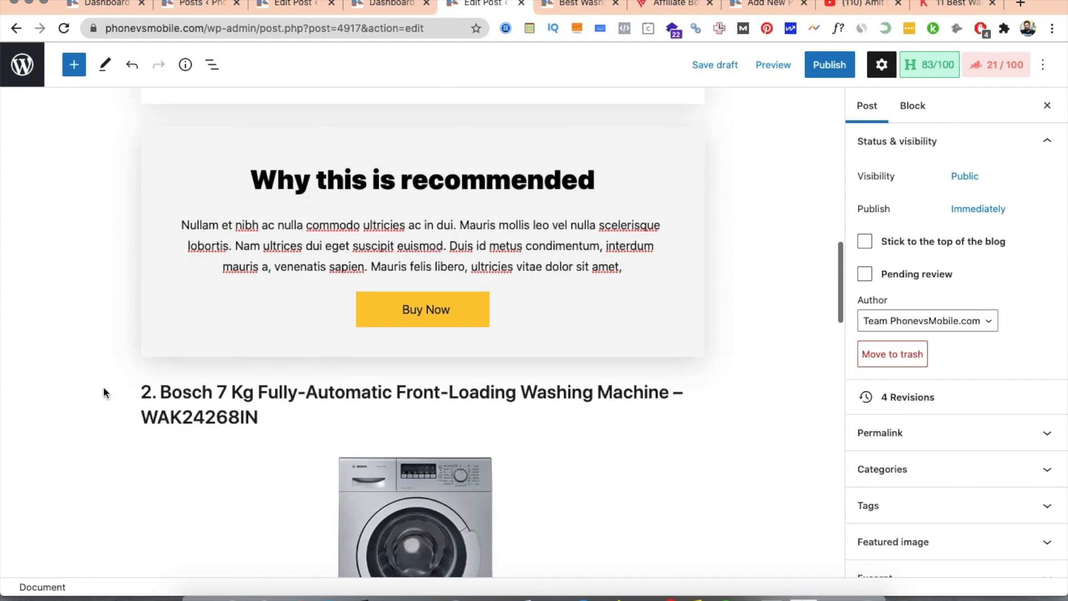
pyautogui.click(144, 388)
pyautogui.press('Return')
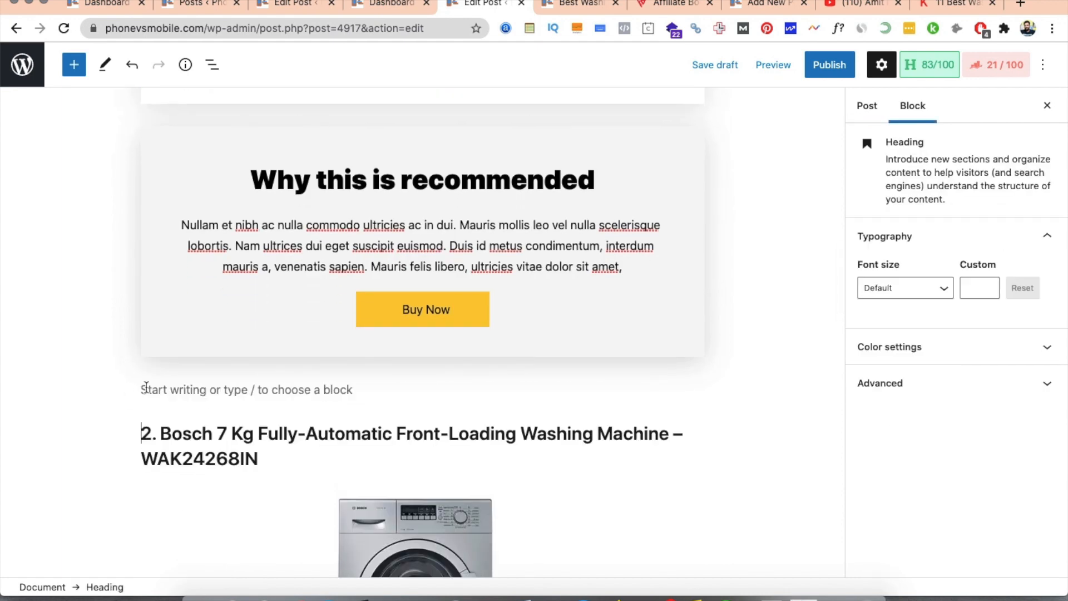
pyautogui.click(612, 387)
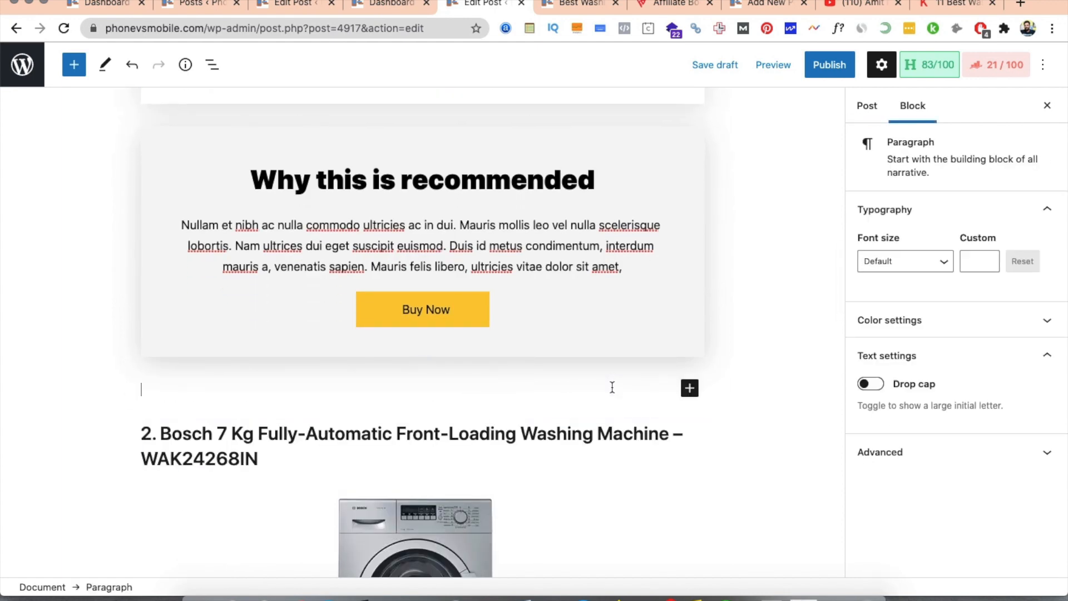
pyautogui.click(690, 388)
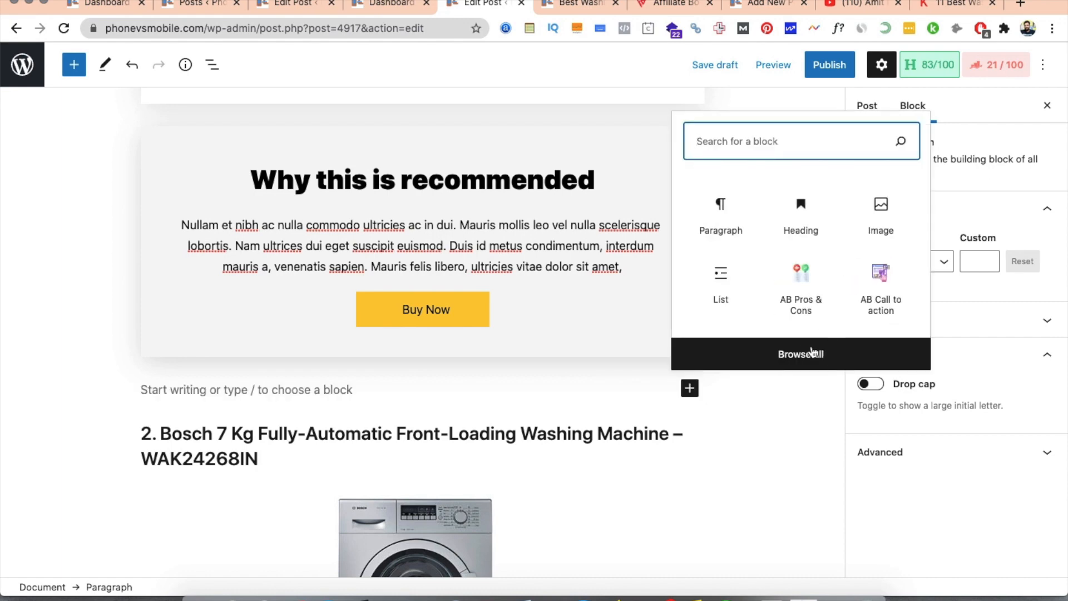
pyautogui.click(812, 352)
pyautogui.scroll(-15, 138, 416)
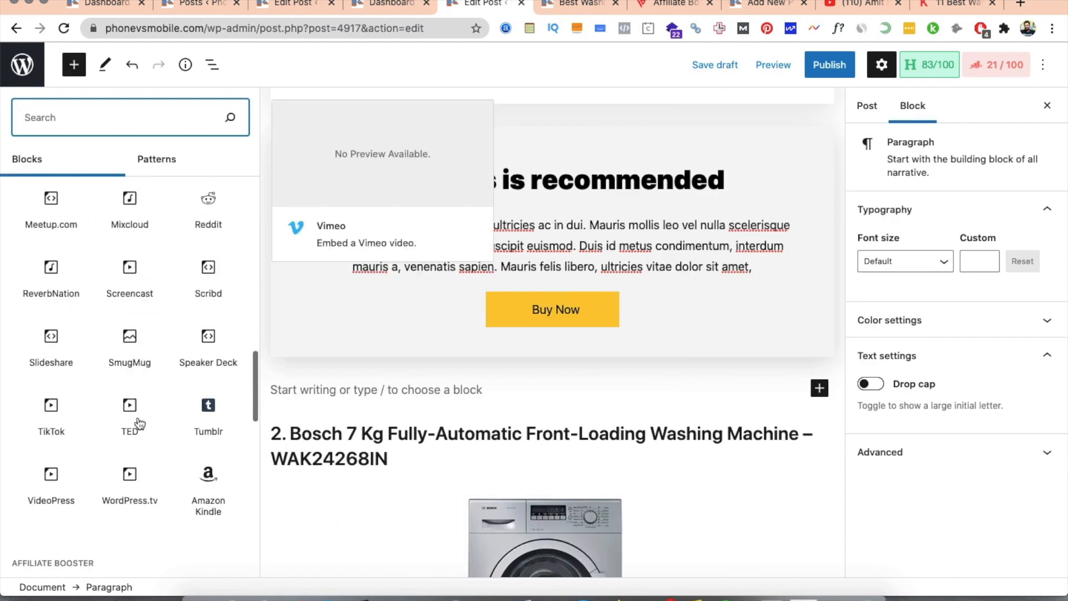
pyautogui.scroll(3, 138, 416)
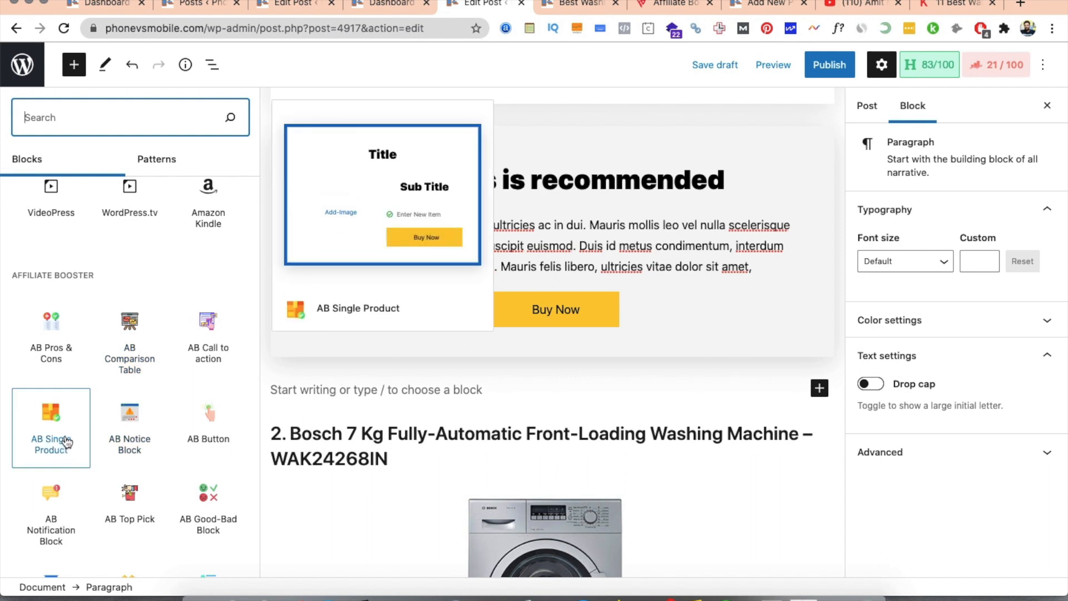
pyautogui.click(65, 441)
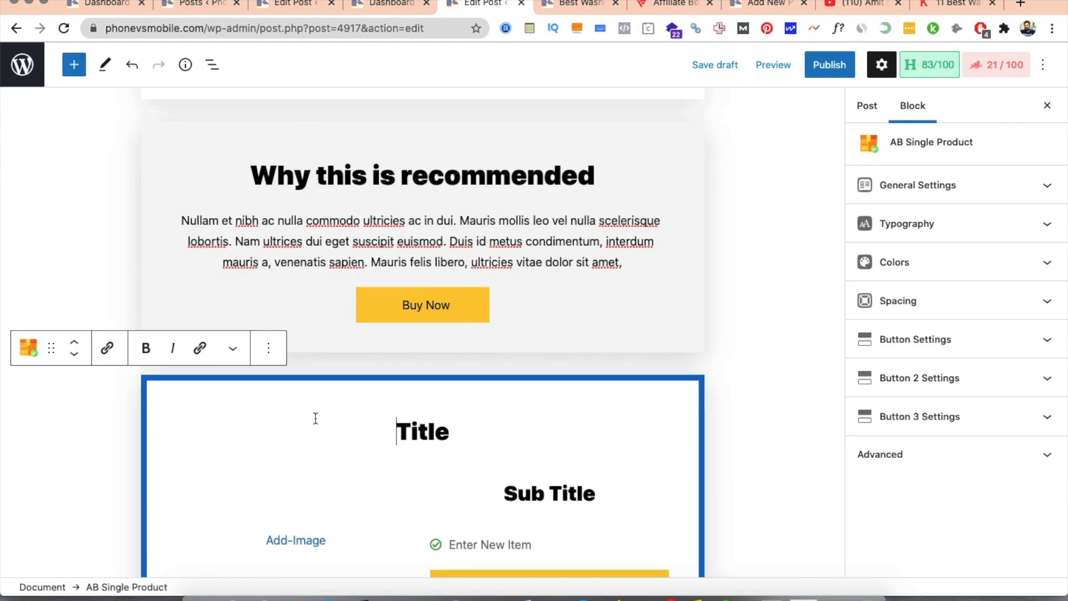
# - Replace the single product block's title with "More from Lg"
pyautogui.scroll(-3, 584, 489)
pyautogui.press('BackSpace')
pyautogui.press('BackSpace')
pyautogui.press('BackSpace')
pyautogui.press('BackSpace')
pyautogui.press('BackSpace')
pyautogui.write('Mo')
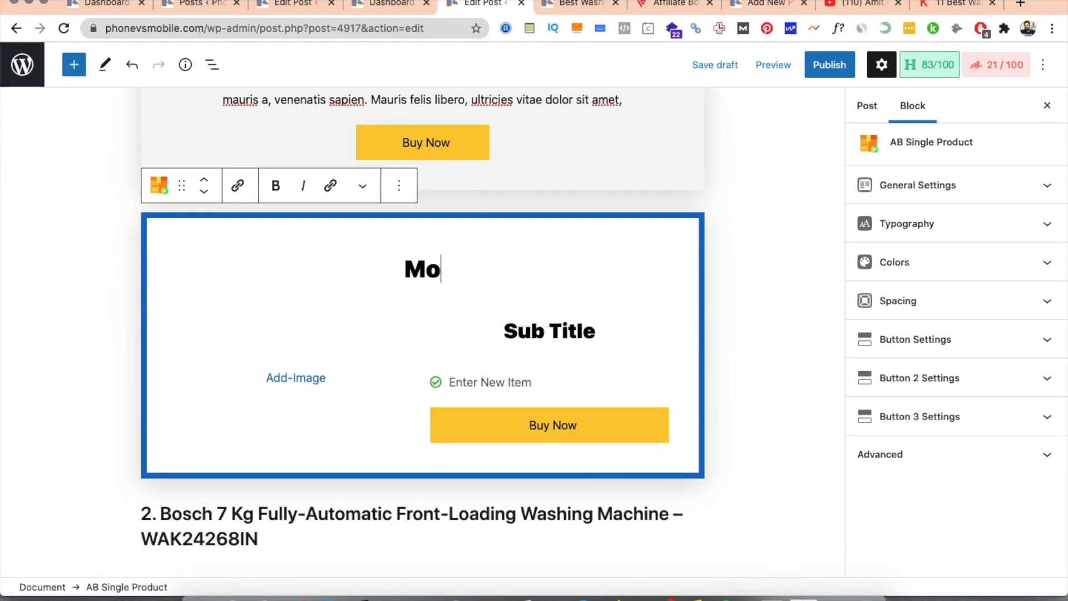
pyautogui.write('re from ')
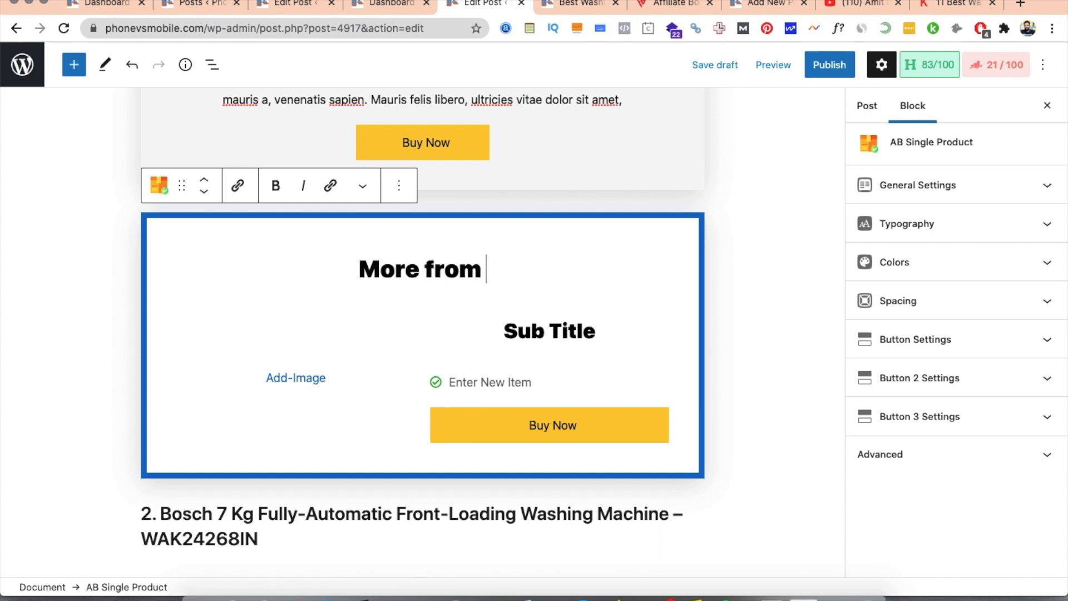
pyautogui.write('Lg')
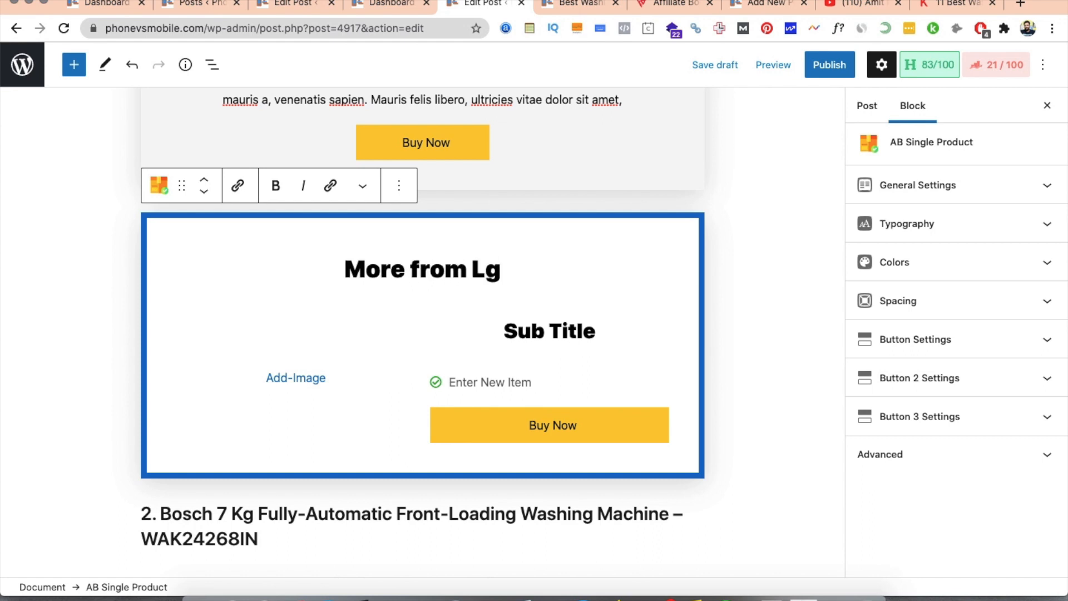
# - Change the single product block's title to "More Washing machines from LG"
pyautogui.click(404, 269)
pyautogui.write('Was')
pyautogui.write('hing machi')
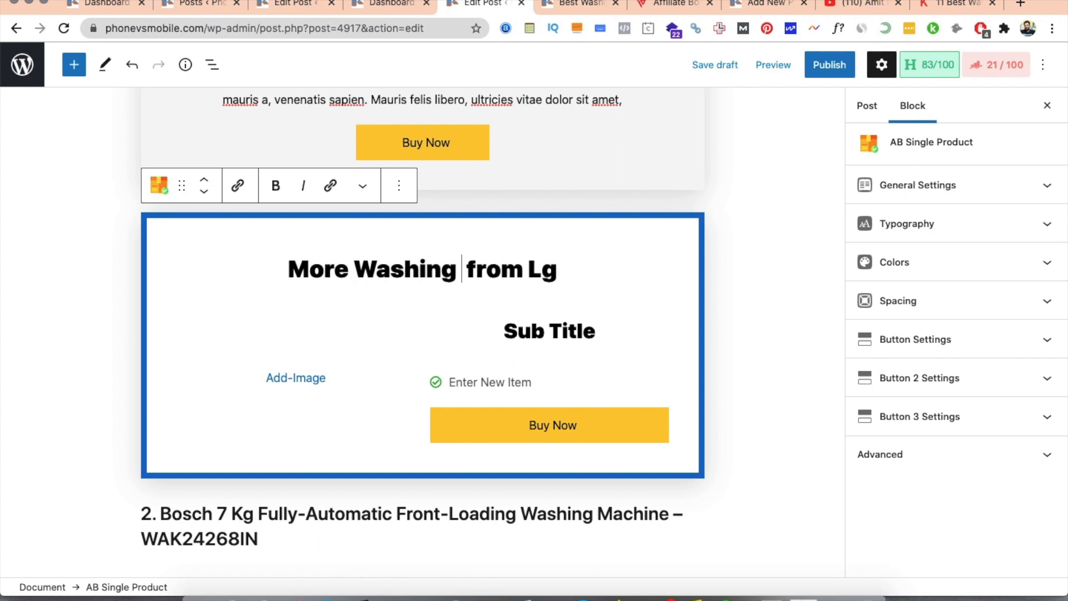
pyautogui.write('nes')
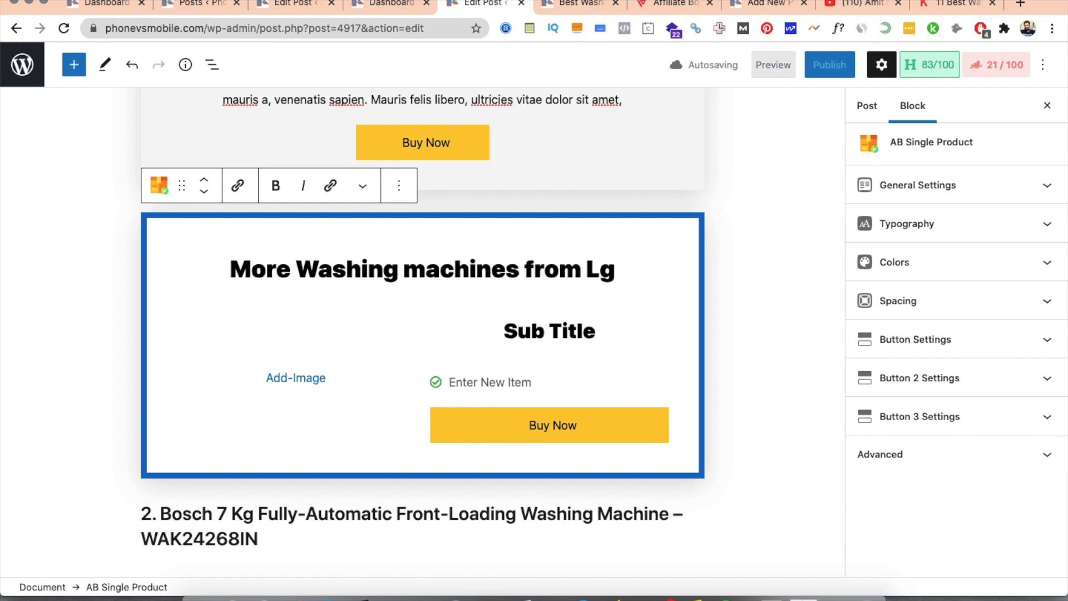
pyautogui.click(619, 275)
pyautogui.press('BackSpace')
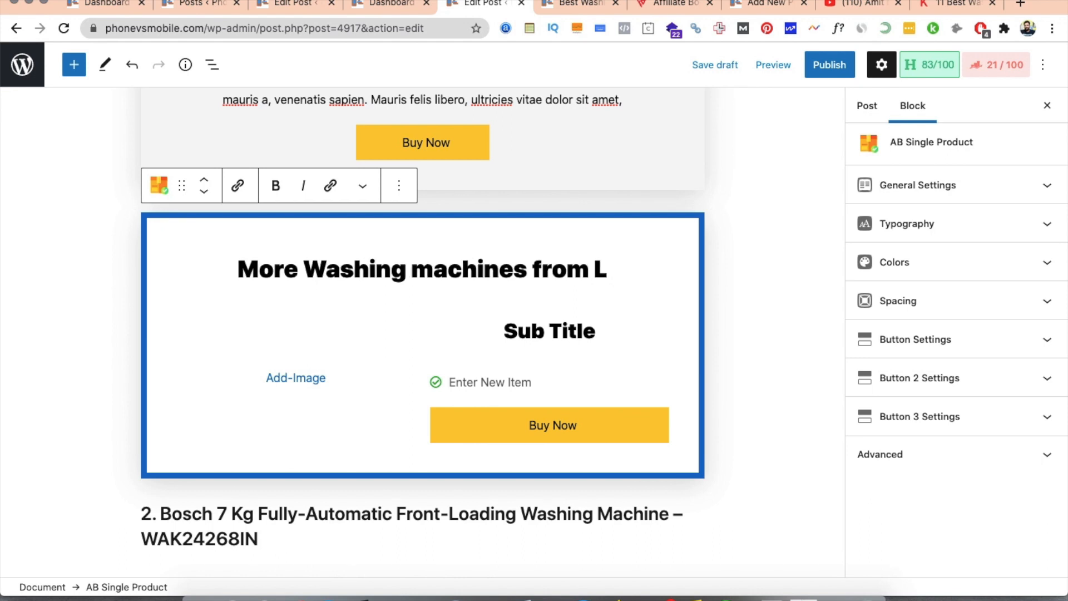
pyautogui.write('G')
# - Add the IFB-8-kg-Fully-Automatic-Front-Loading-Washing-Machine.jpg image from the media library to the single product block
pyautogui.click(304, 379)
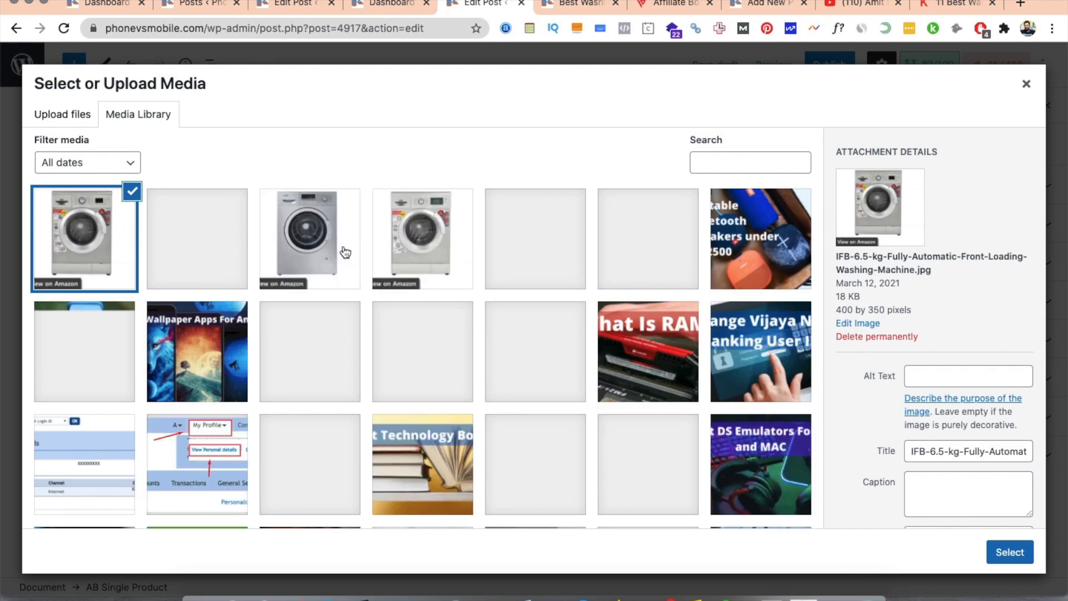
pyautogui.click(411, 248)
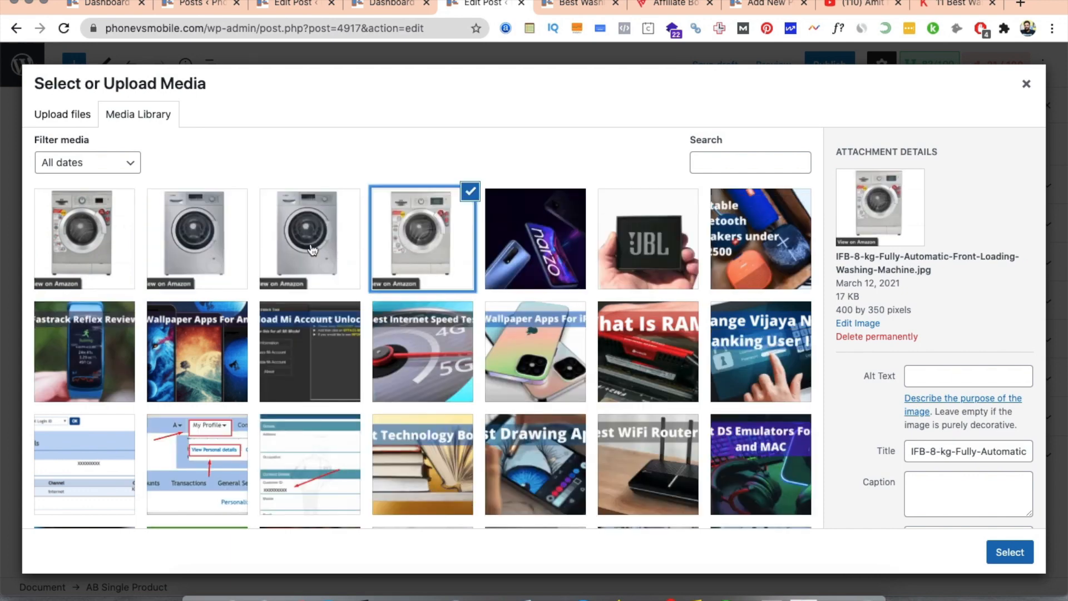
pyautogui.click(1007, 552)
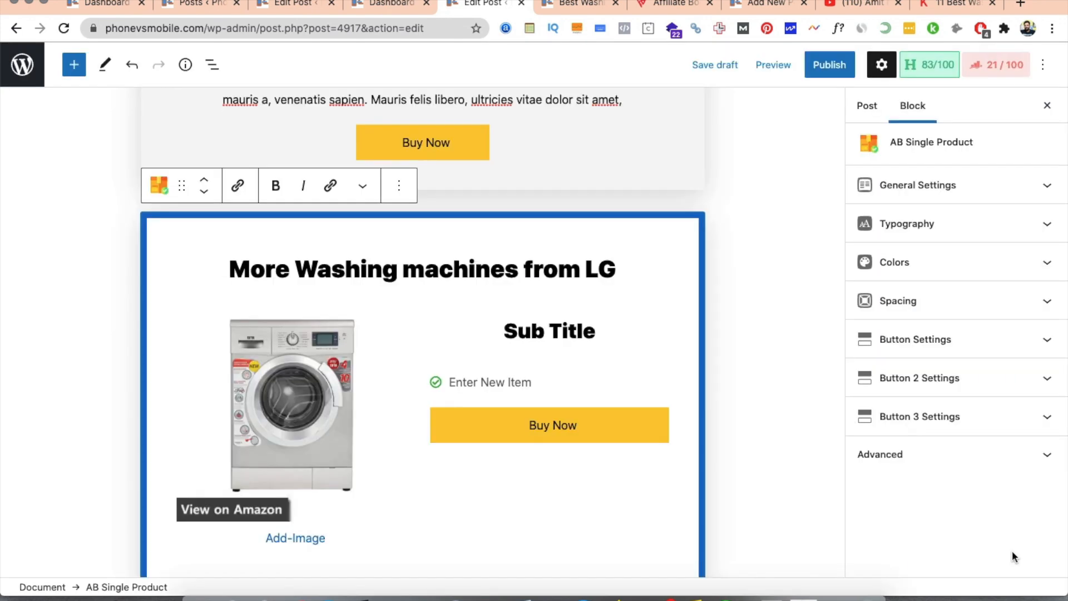
# - Replace the single product block's subtitle with "Why you should buy this?"
pyautogui.tripleClick(589, 333)
pyautogui.write('W')
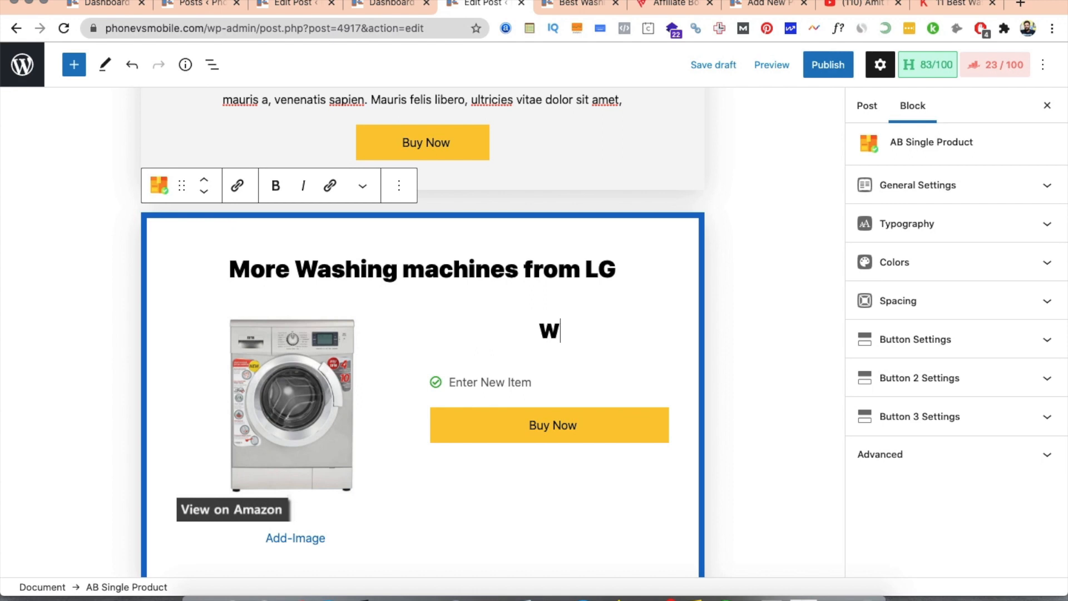
pyautogui.write('hy you sho')
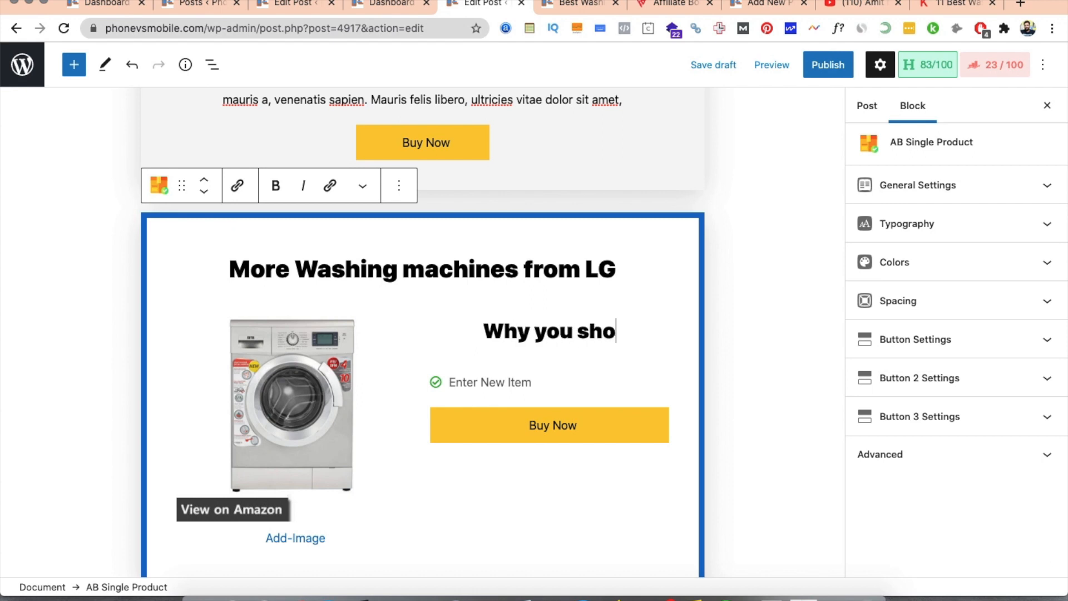
pyautogui.write('uld buy this?')
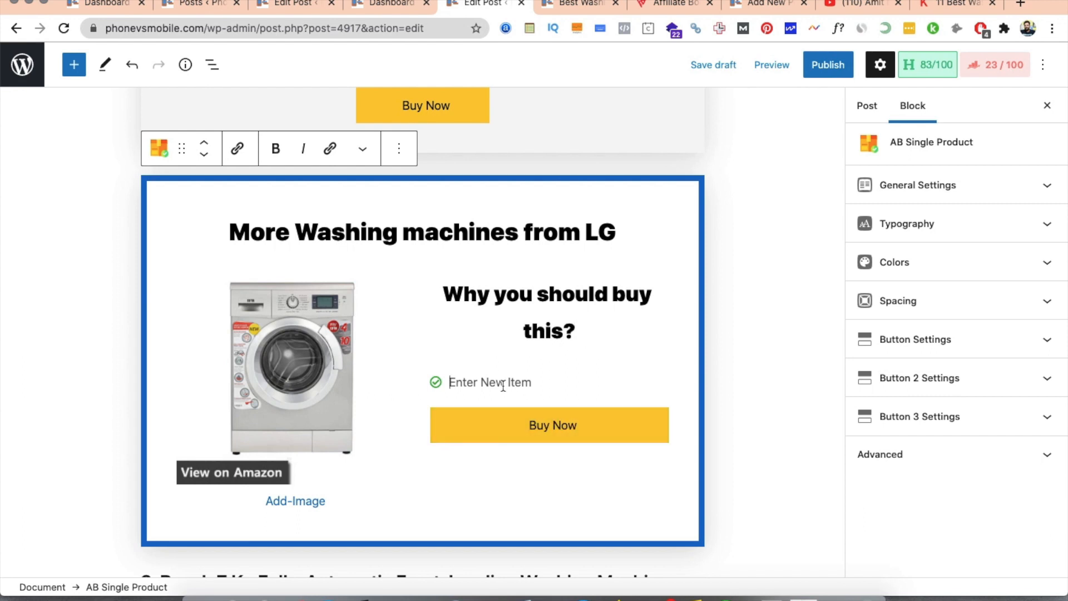
# - Fill the single product block's list with the items "Lg MXCFGET", "Quick washing panel" and "Metal body"
pyautogui.write('Lg MXCFGET')
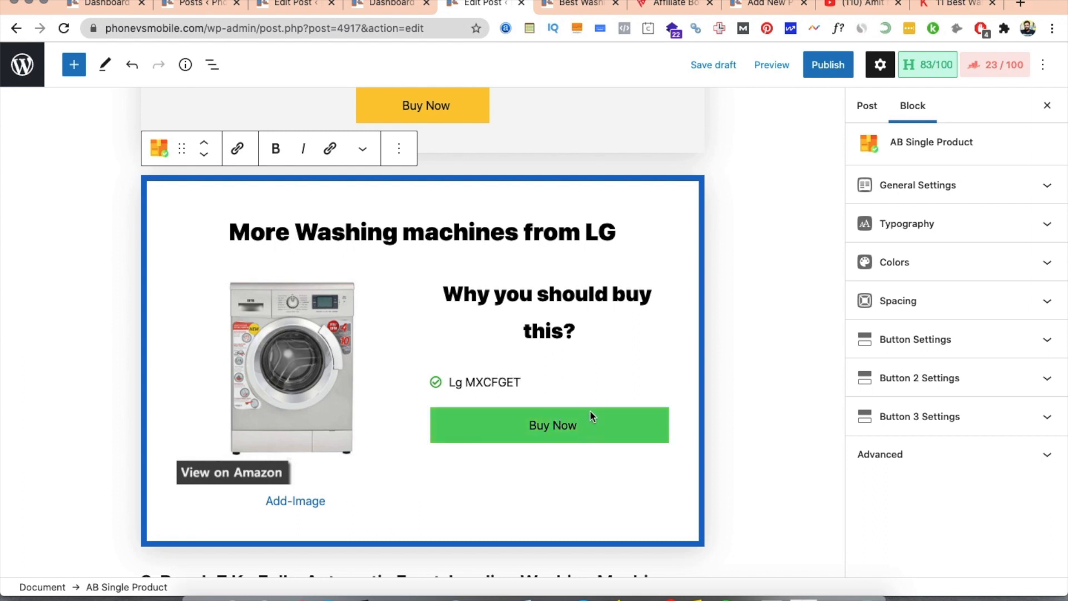
pyautogui.press('Return')
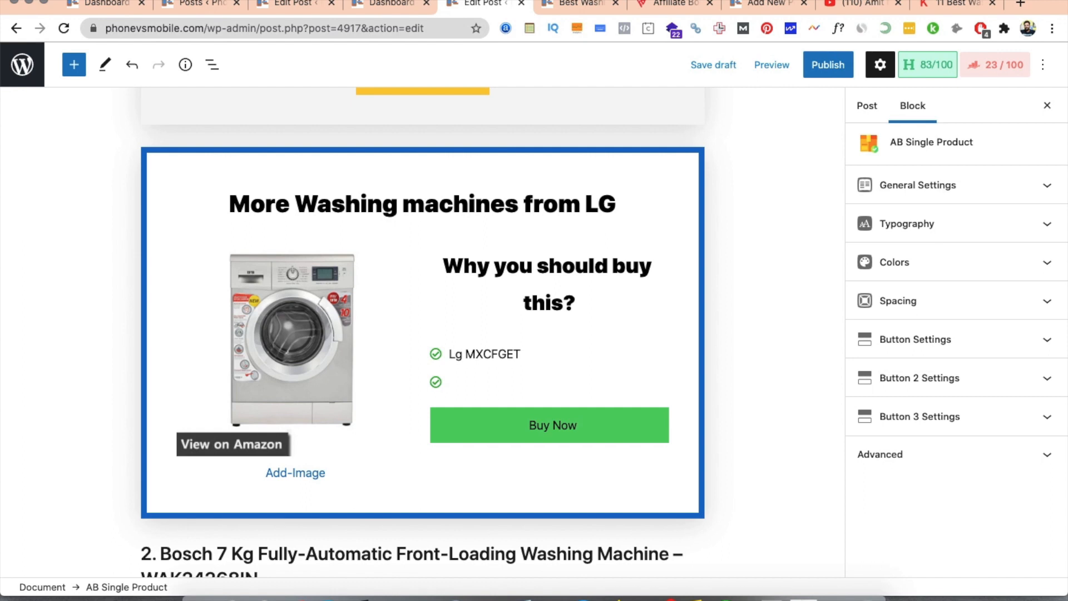
pyautogui.write('Quick washing pan')
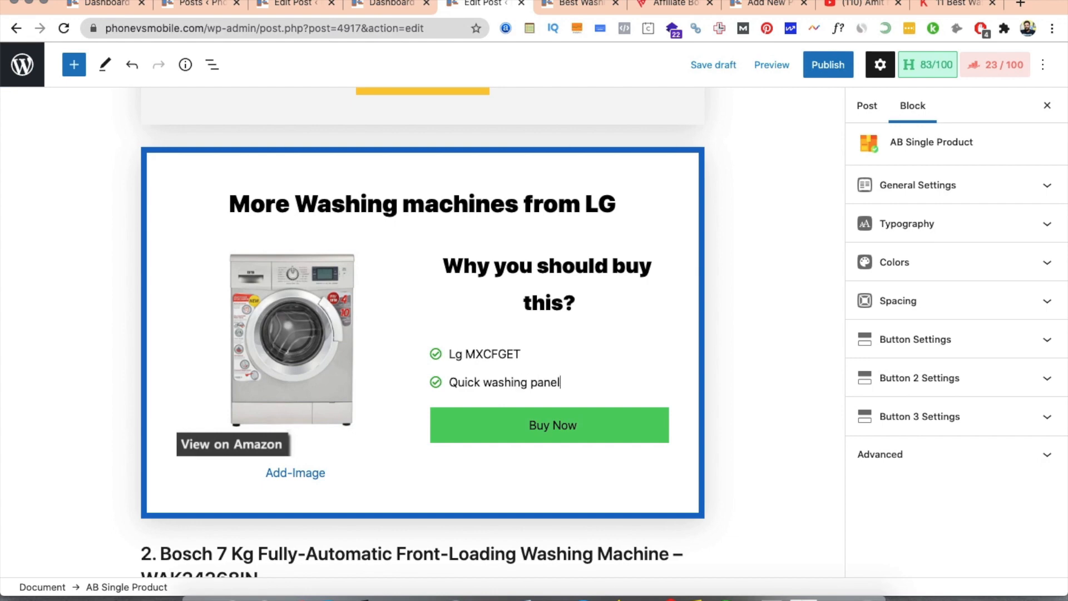
pyautogui.write('el')
pyautogui.press('Return')
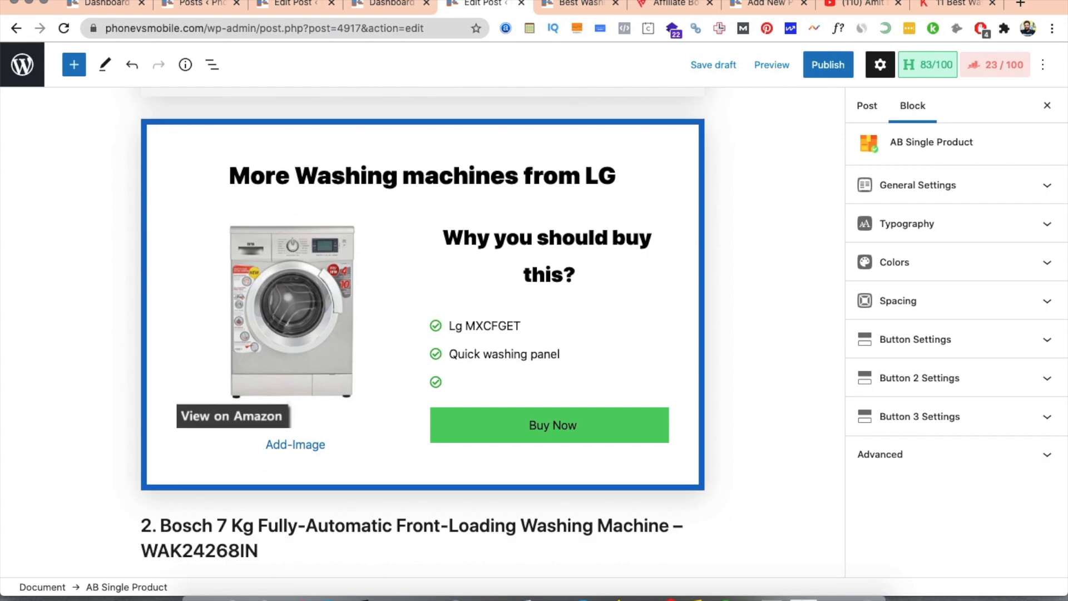
pyautogui.click(754, 399)
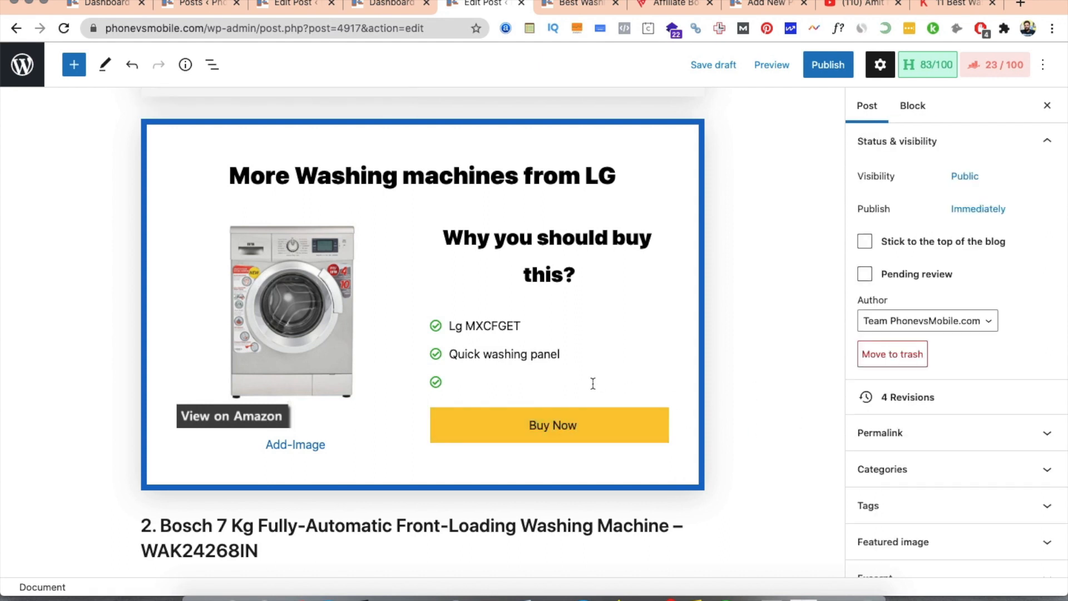
pyautogui.click(478, 384)
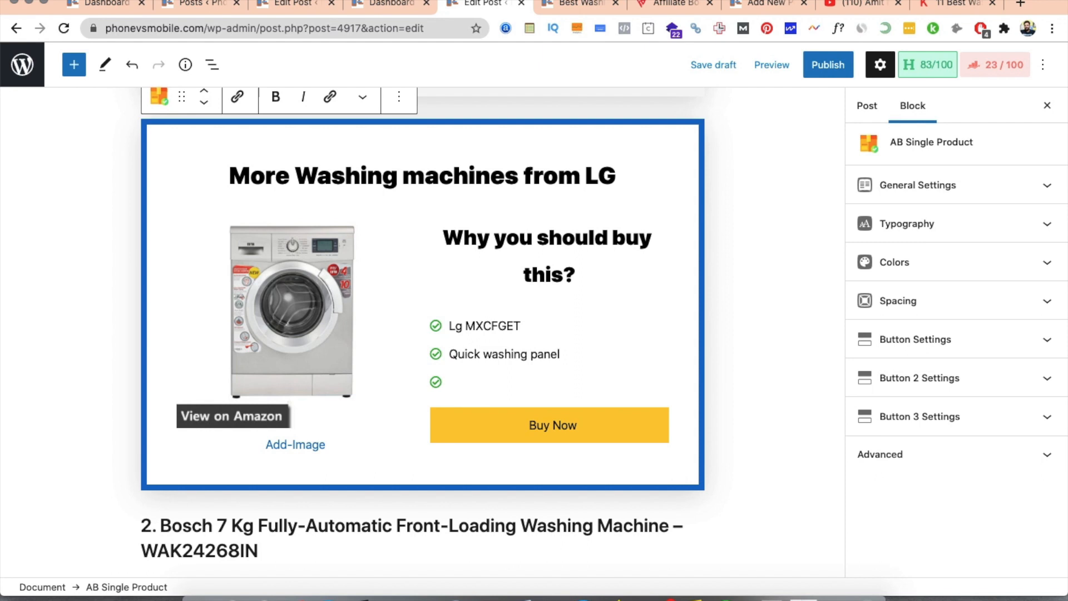
pyautogui.write('MEta')
pyautogui.write('al body')
pyautogui.click(762, 414)
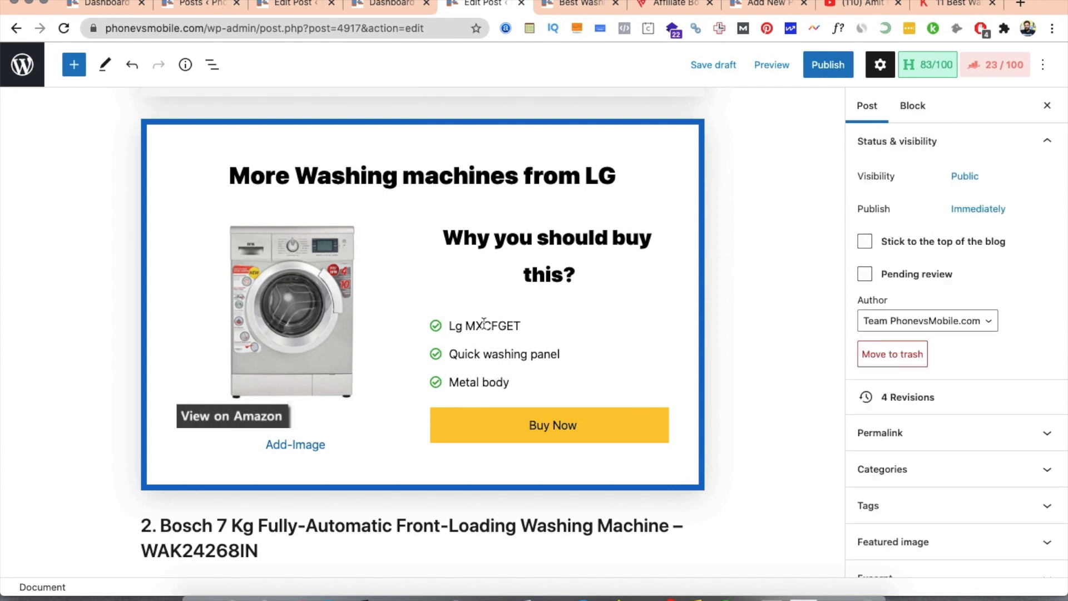
# - Examine the single product block's general settings, including design type, image, border and title alignment
pyautogui.click(569, 427)
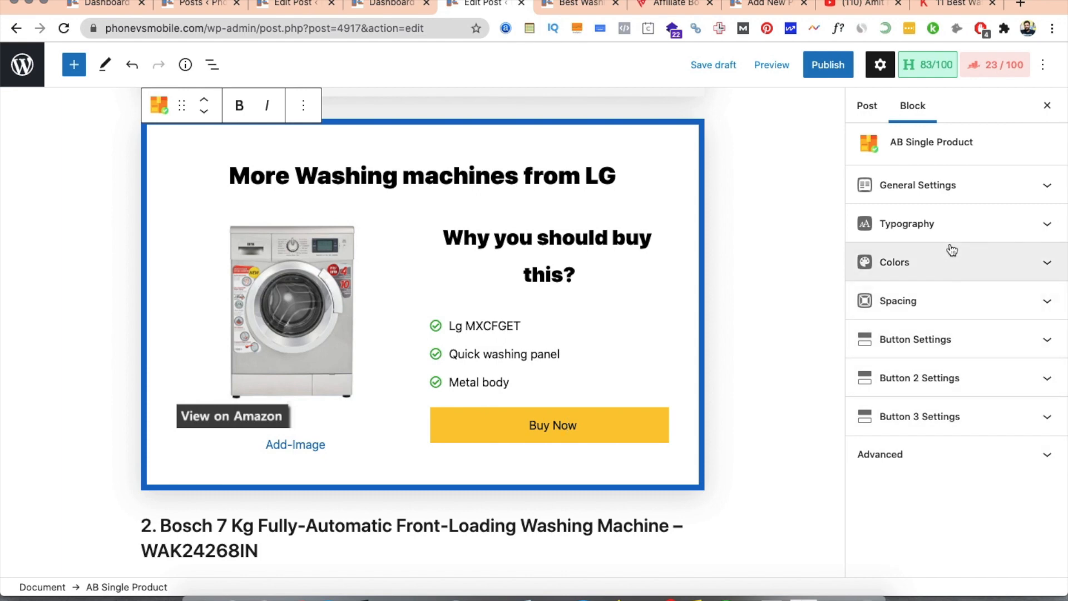
pyautogui.click(961, 194)
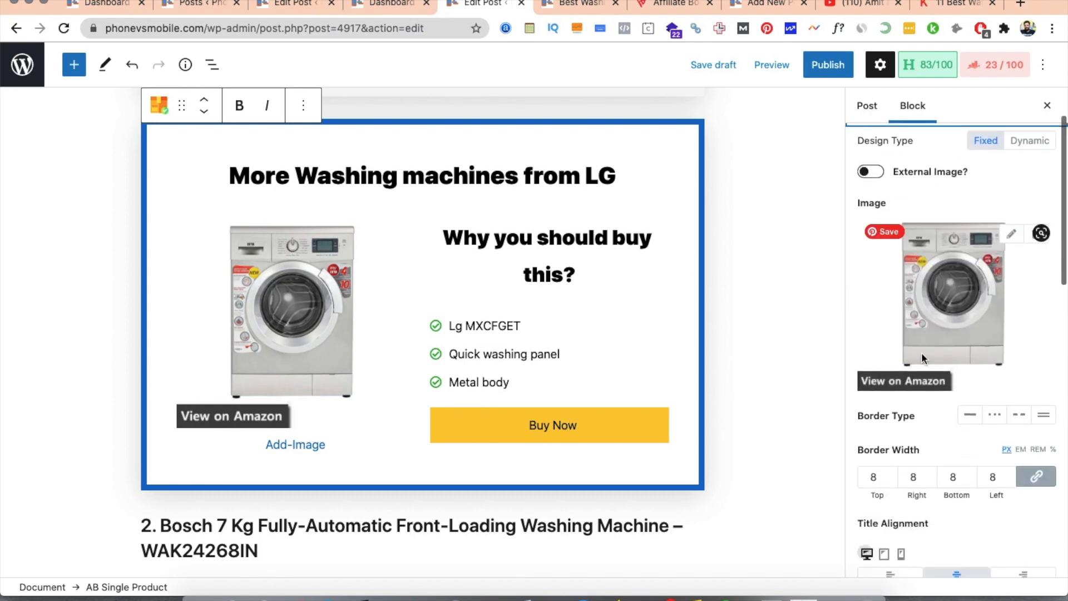
pyautogui.scroll(-5, 942, 478)
pyautogui.scroll(6, 932, 330)
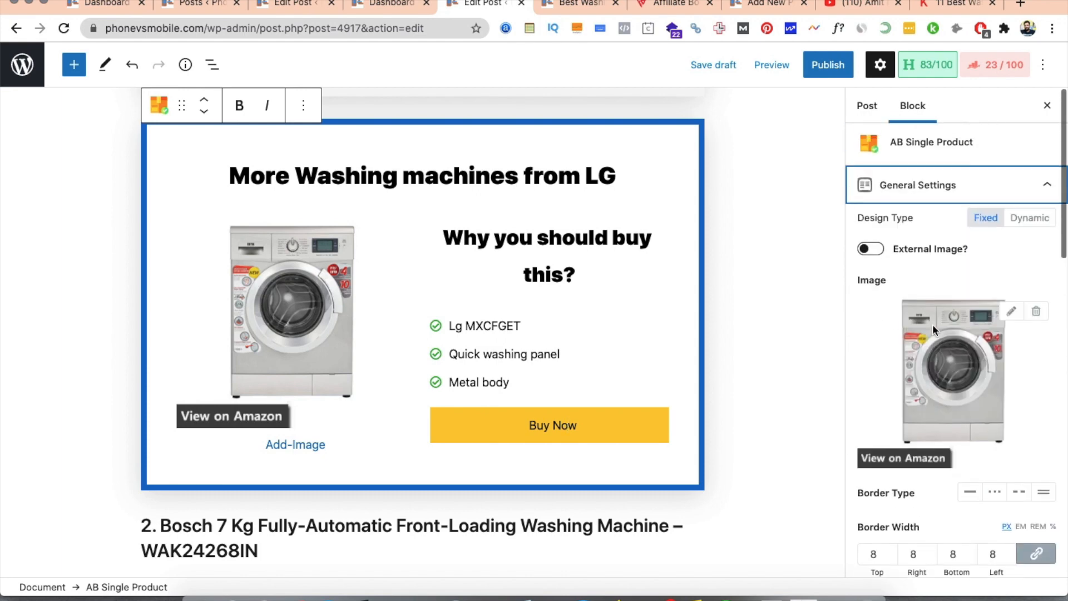
pyautogui.click(1046, 193)
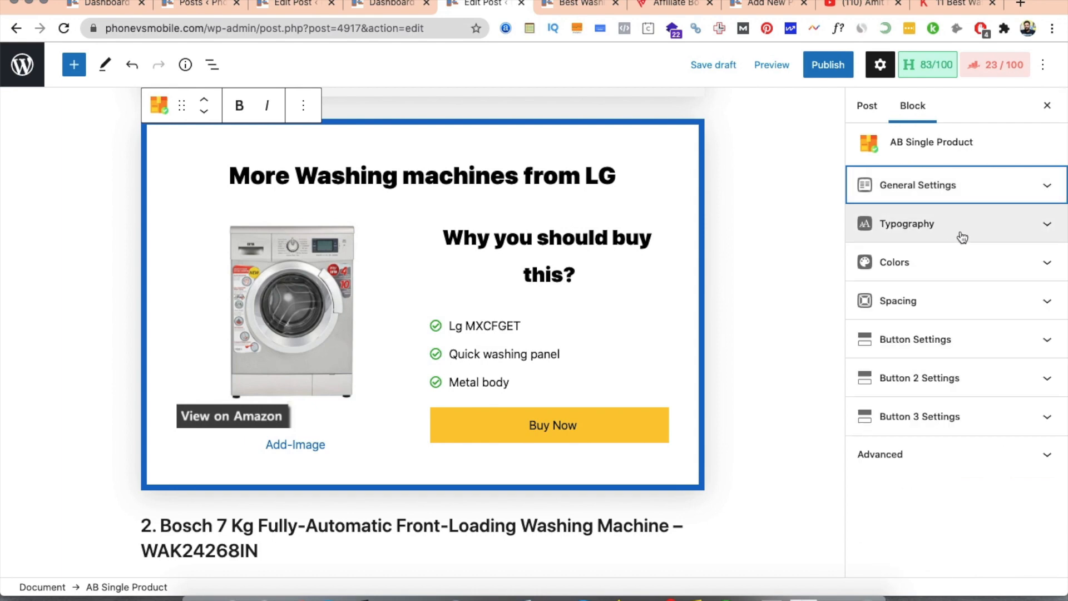
# - Set the icon color of the single product block to the green #30ac3d preset
pyautogui.click(966, 264)
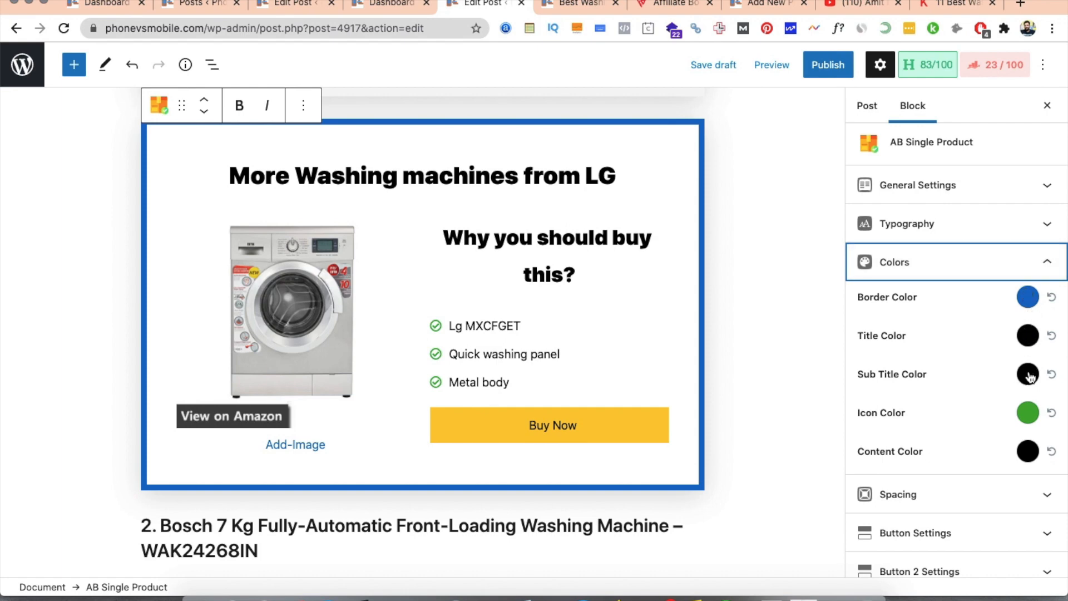
pyautogui.click(1028, 413)
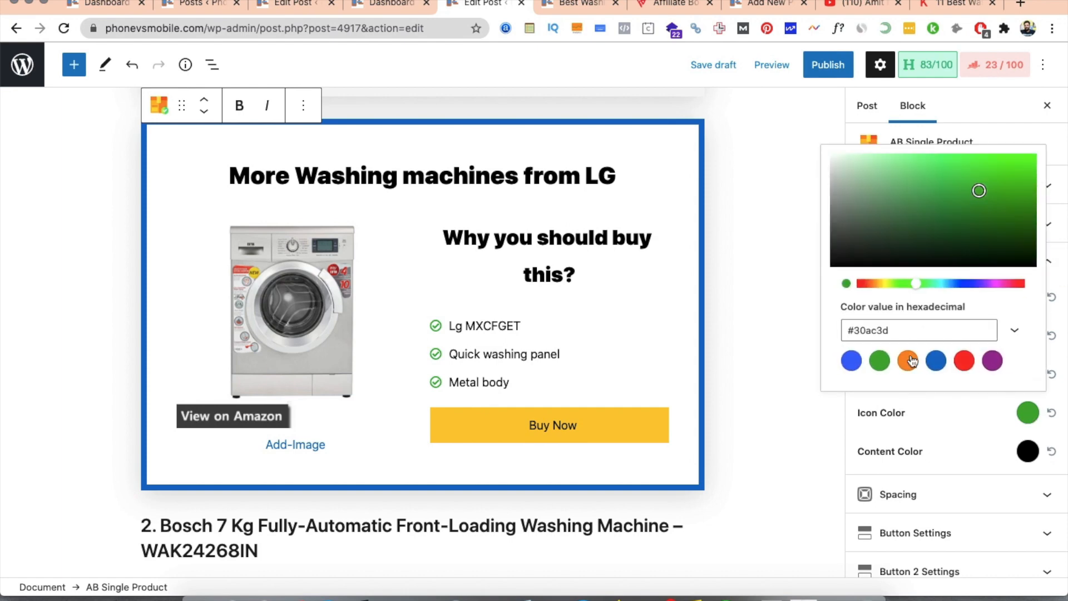
pyautogui.click(879, 362)
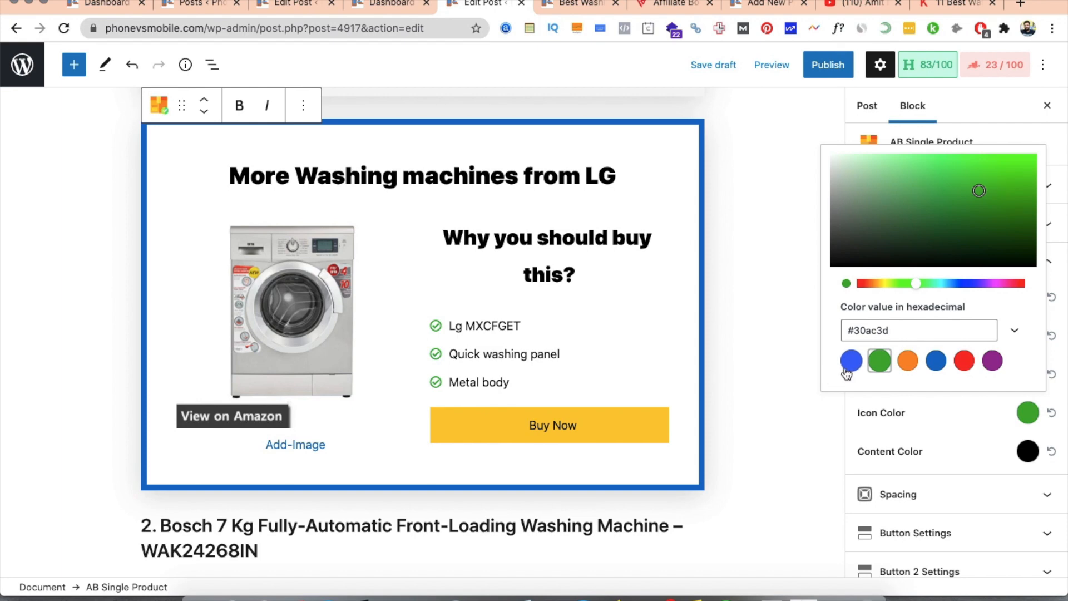
pyautogui.click(790, 369)
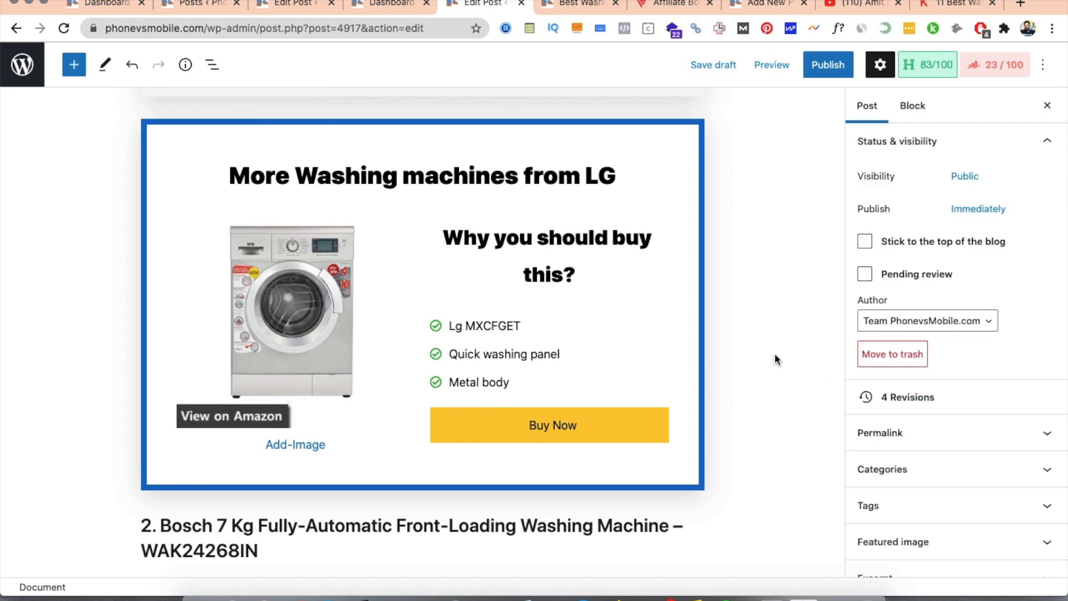
# - Set the icon position of the single product block's Buy Now button to Right
pyautogui.click(590, 362)
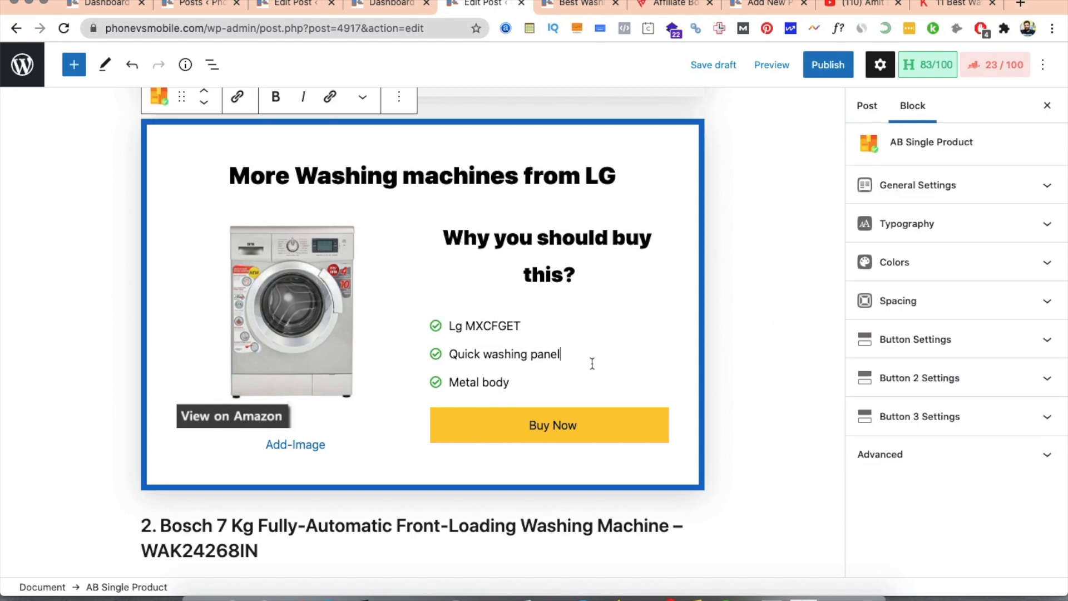
pyautogui.click(982, 328)
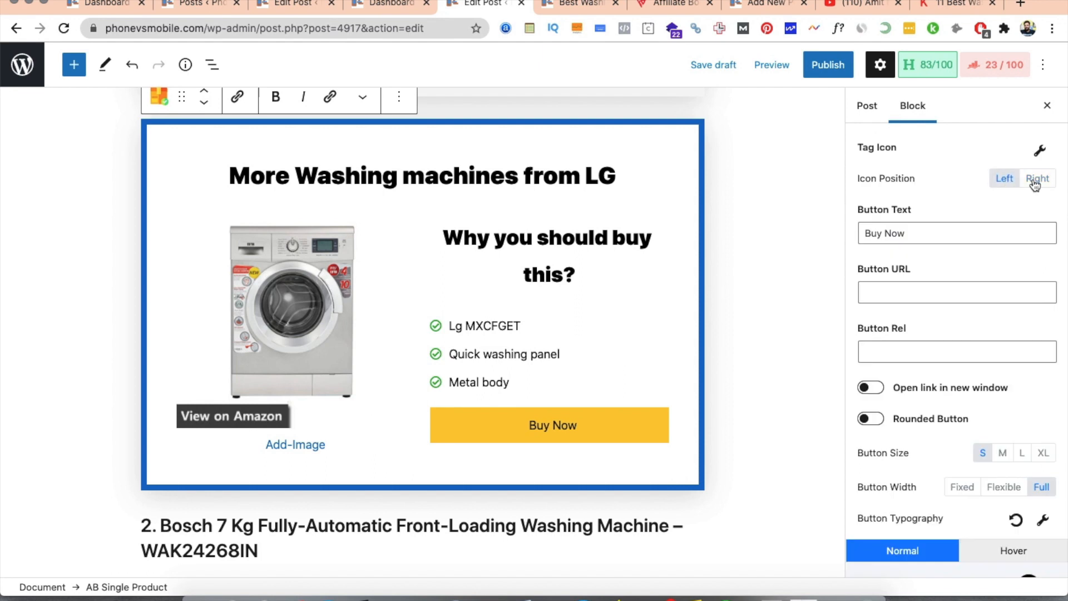
pyautogui.click(1035, 181)
pyautogui.doubleClick(929, 234)
pyautogui.click(929, 234)
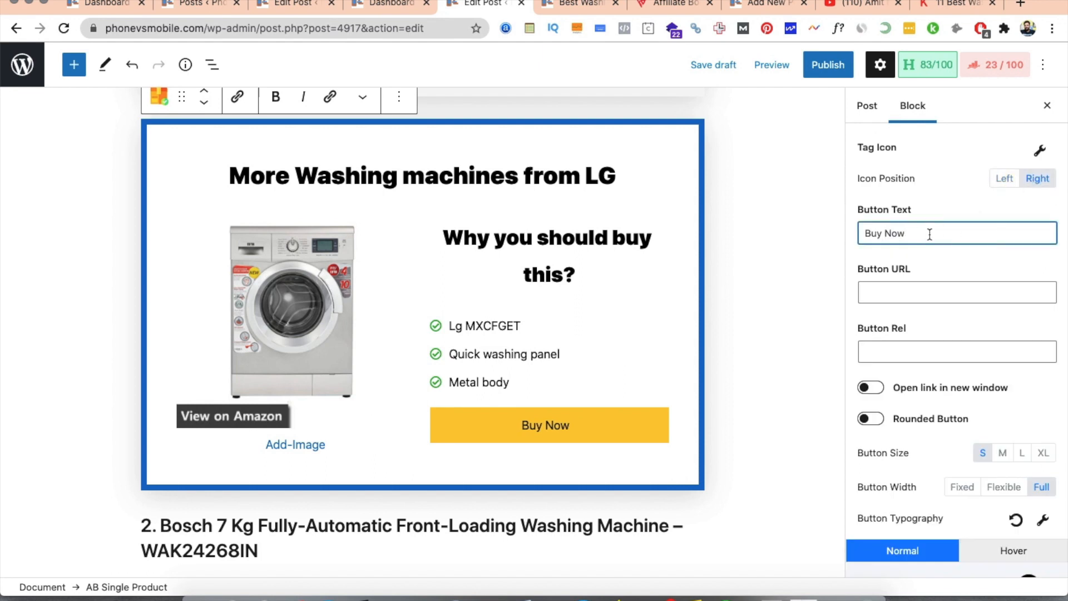
pyautogui.write('!')
pyautogui.press('BackSpace')
pyautogui.click(910, 295)
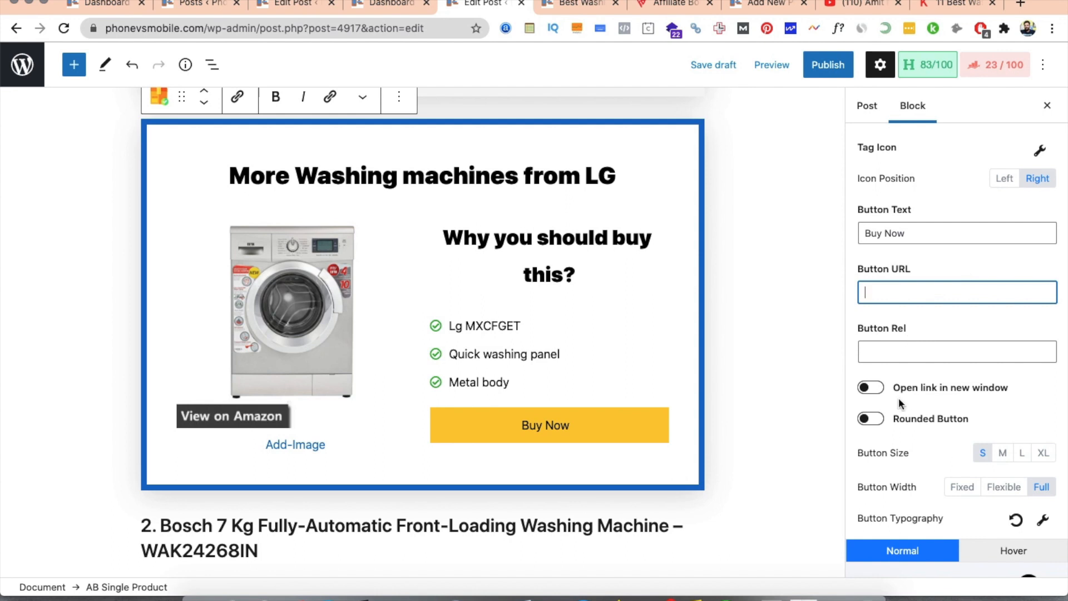
# - Try the rounded style on the single product block's Buy Now button, switch it off again and leave the block
pyautogui.click(876, 419)
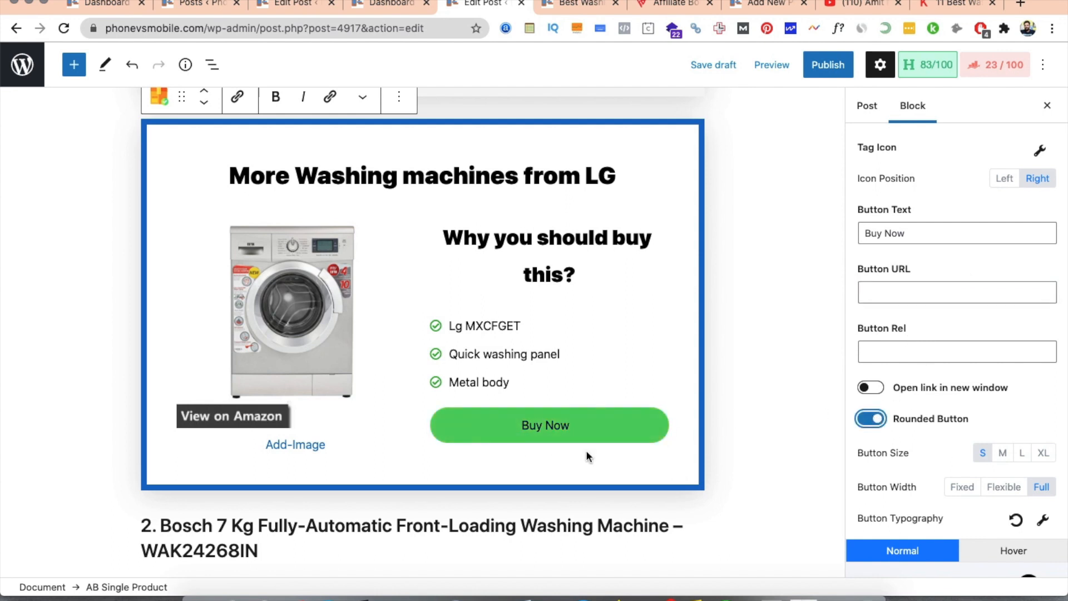
pyautogui.click(875, 421)
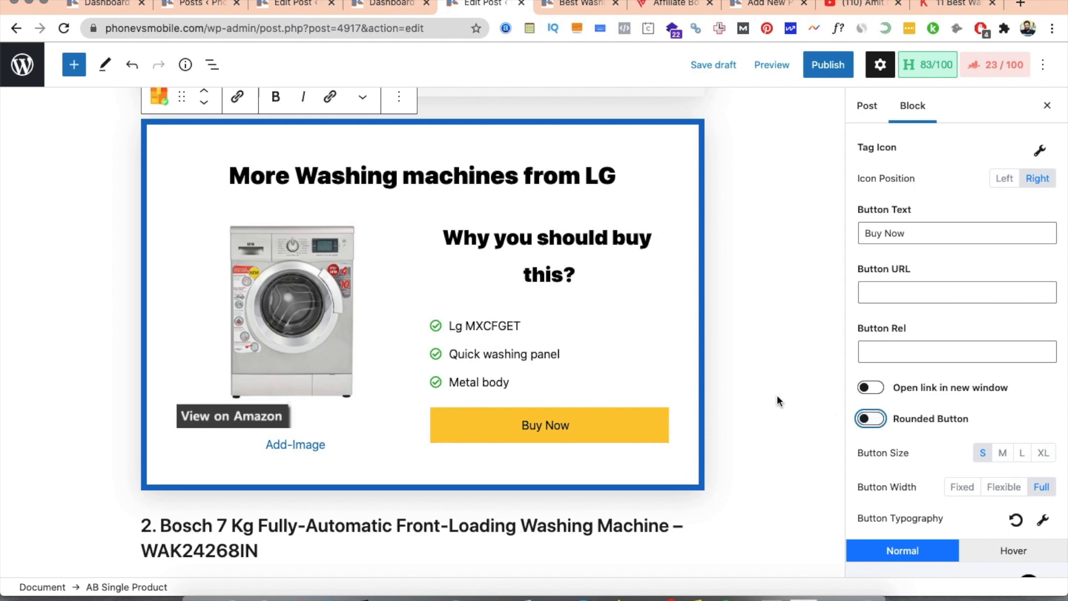
pyautogui.click(800, 409)
pyautogui.click(597, 357)
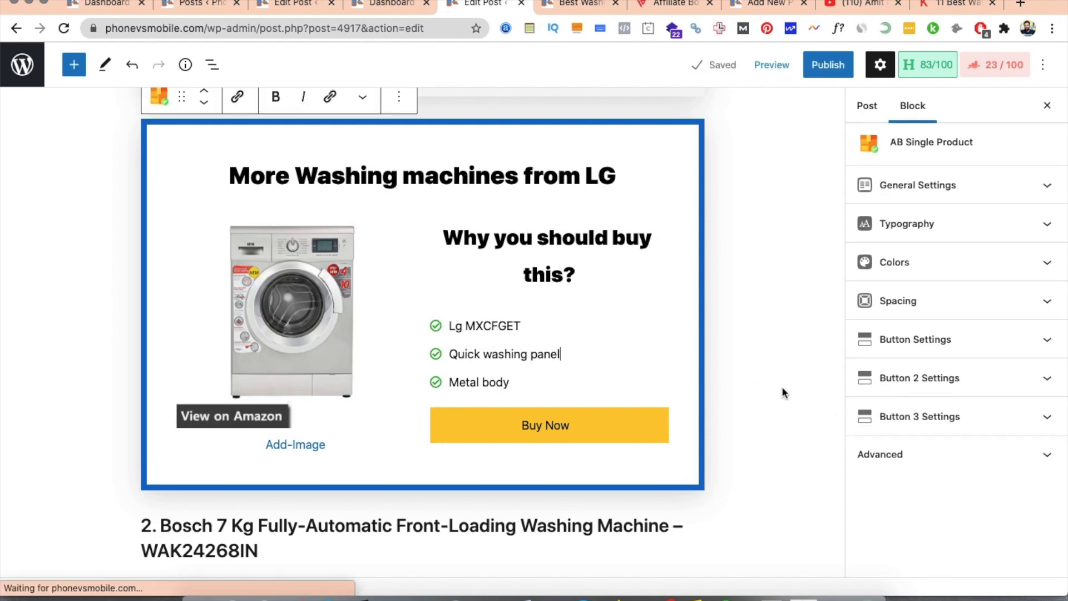
pyautogui.click(782, 386)
# - Look over the pros and cons, call-to-action and single product blocks in the draft and preview the post in a new tab
pyautogui.scroll(10, 782, 386)
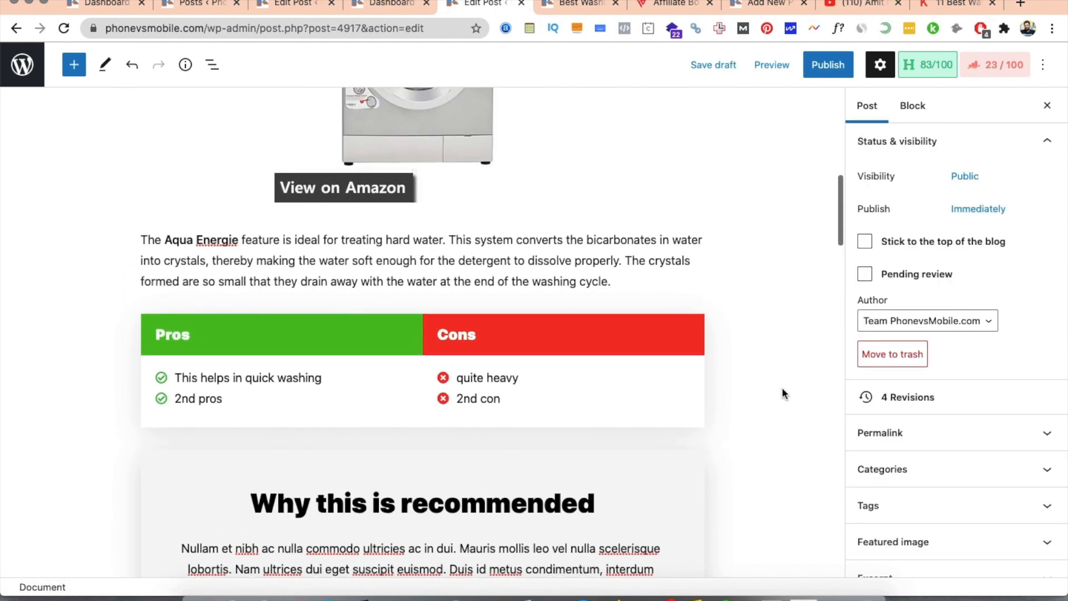
pyautogui.scroll(-5, 566, 353)
pyautogui.scroll(-4, 571, 359)
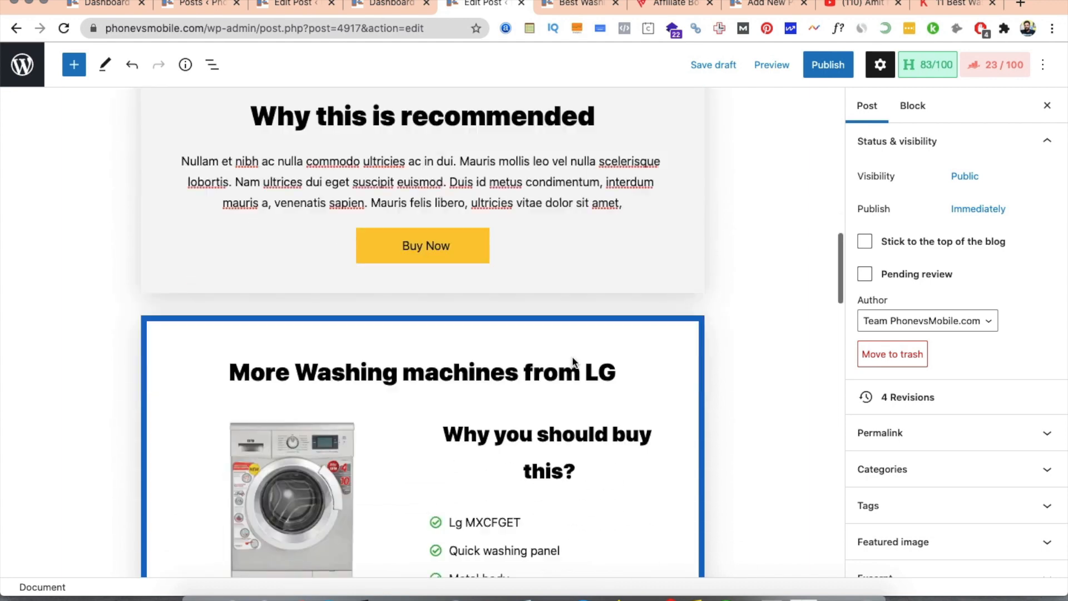
pyautogui.scroll(-2, 529, 485)
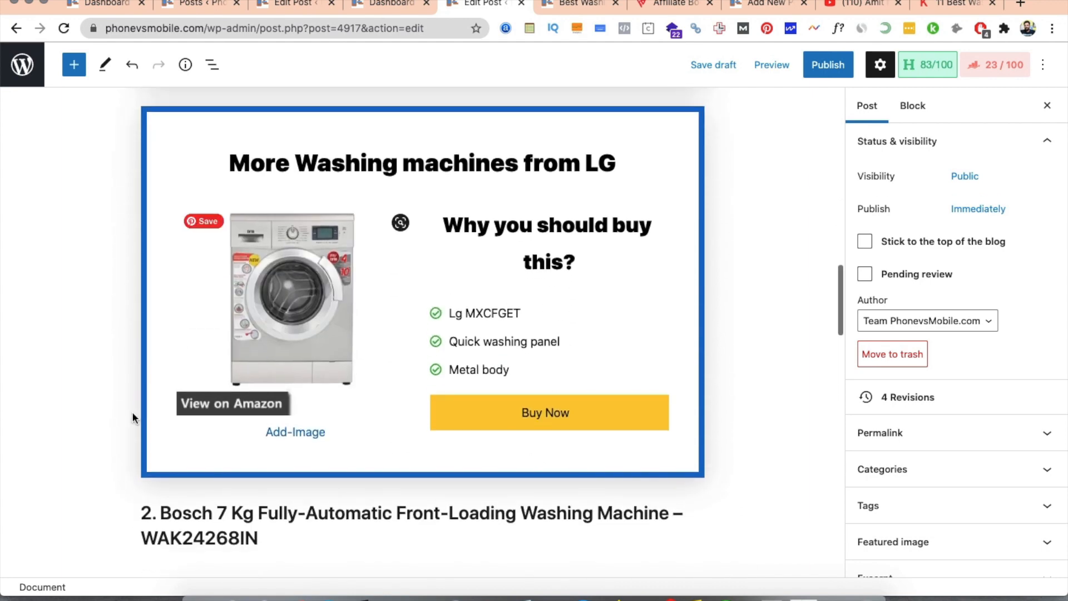
pyautogui.click(765, 70)
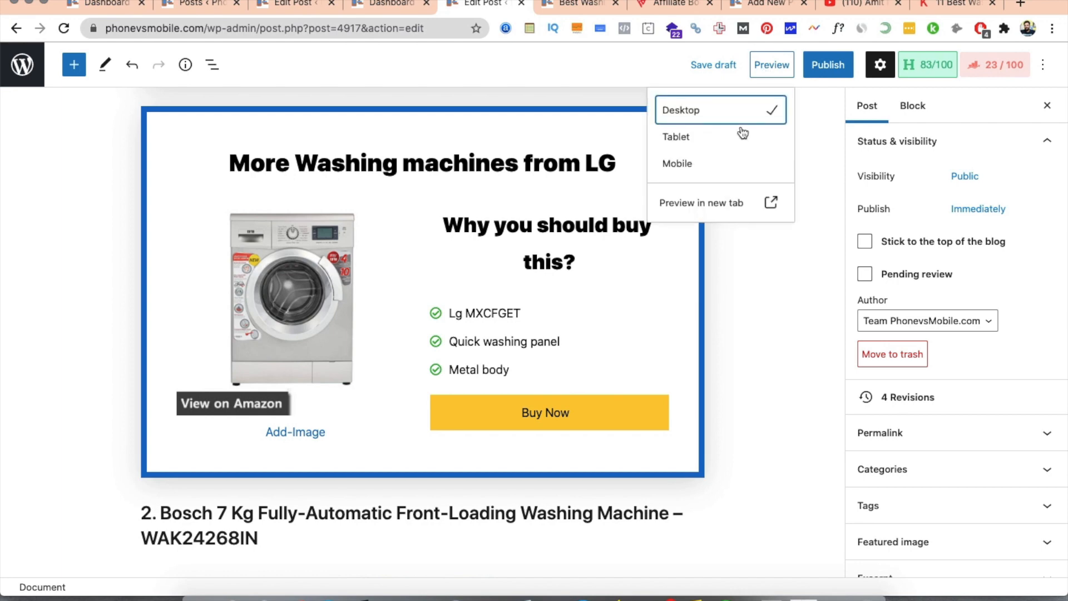
pyautogui.click(712, 205)
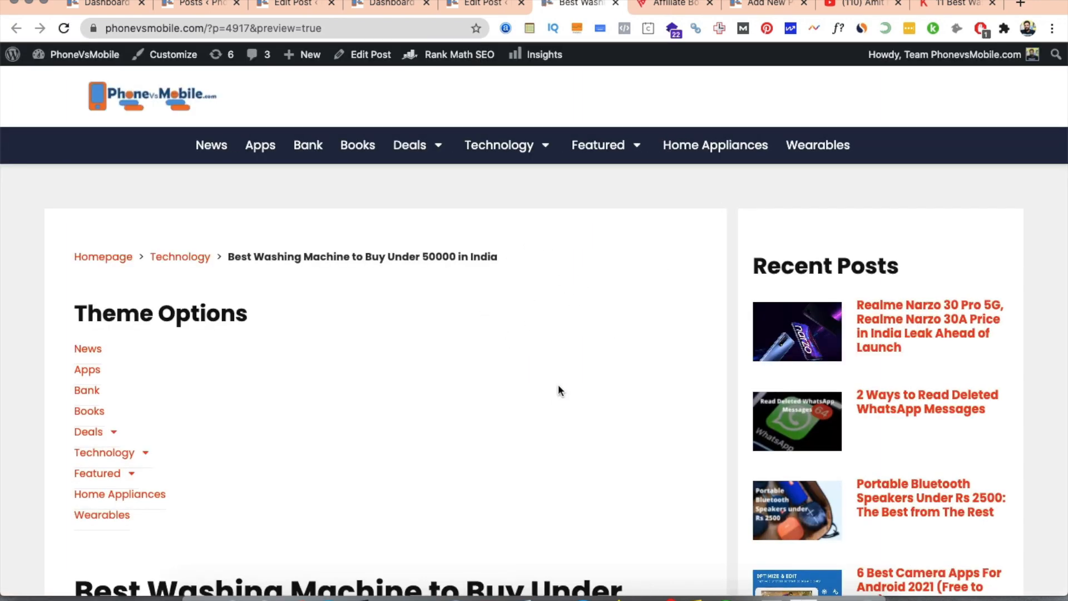
# - Examine the pros and cons and call-to-action blocks below the IFB 8 Kg washing machine in the post preview
pyautogui.scroll(-15, 558, 384)
pyautogui.scroll(15, 559, 383)
pyautogui.scroll(-15, 291, 417)
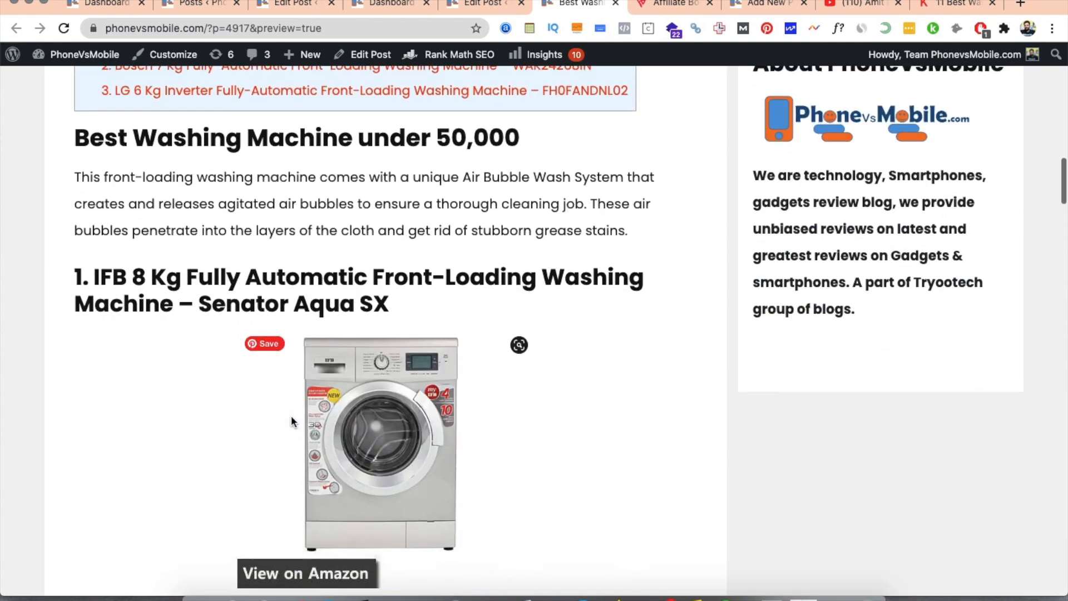
pyautogui.scroll(-10, 291, 417)
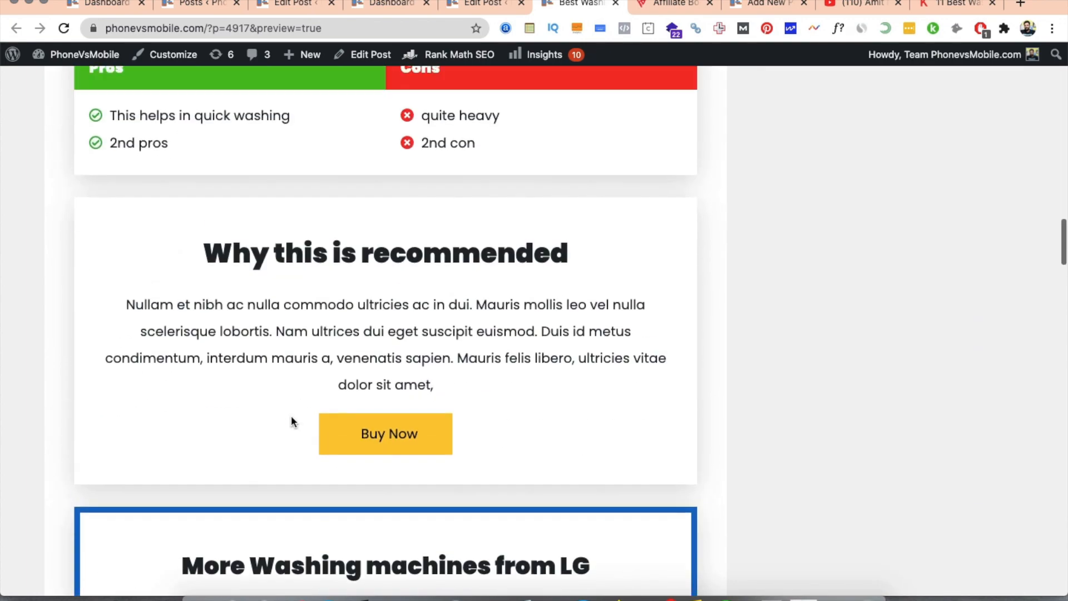
pyautogui.scroll(7, 292, 417)
pyautogui.scroll(4, 447, 299)
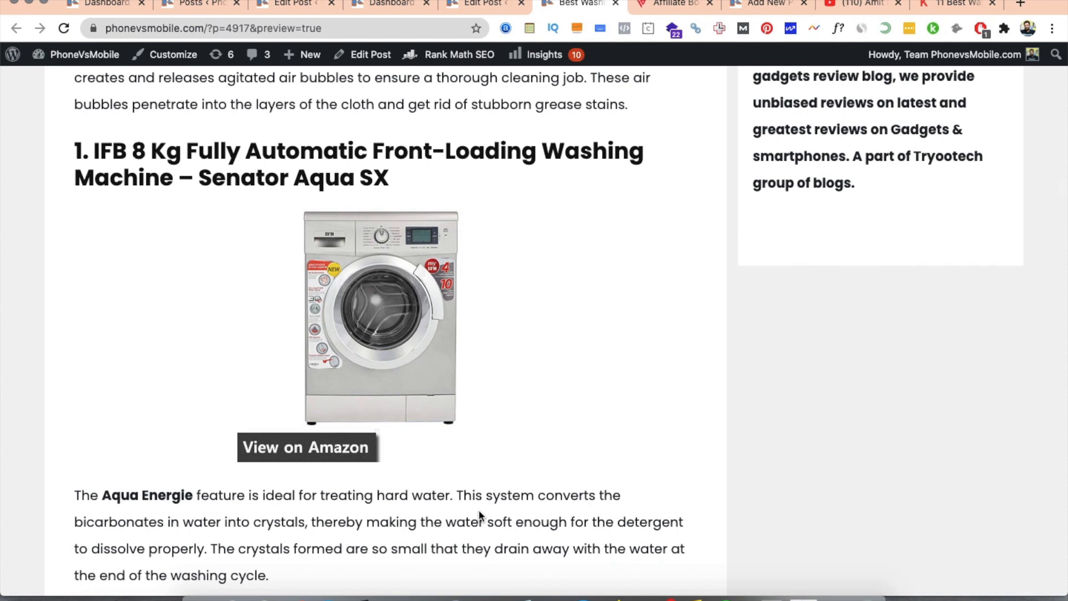
pyautogui.scroll(-5, 479, 509)
pyautogui.scroll(-2, 563, 504)
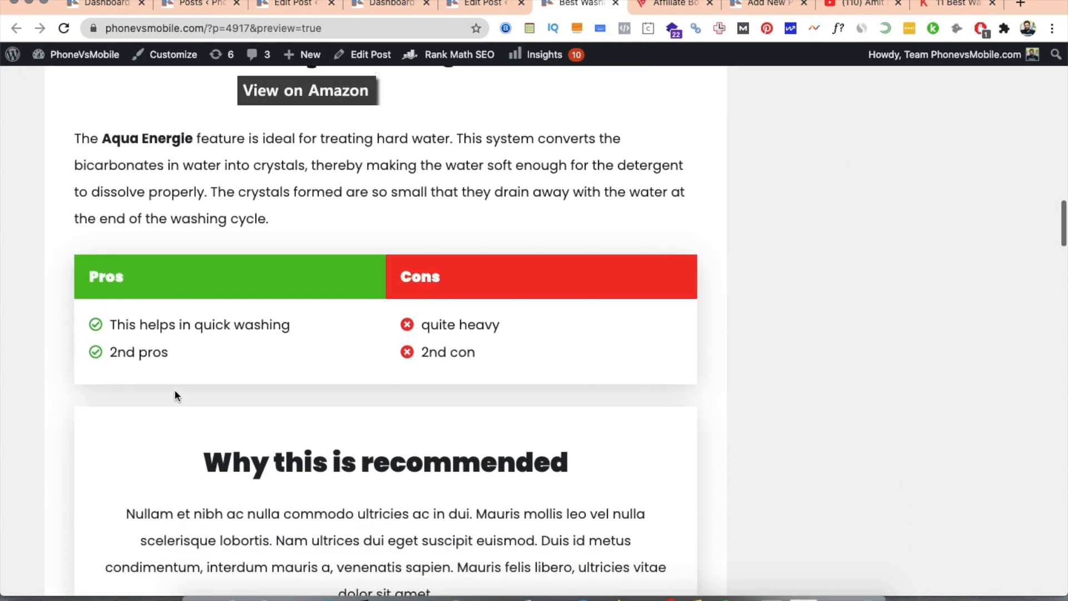
pyautogui.scroll(-3, 595, 356)
pyautogui.scroll(-1, 495, 428)
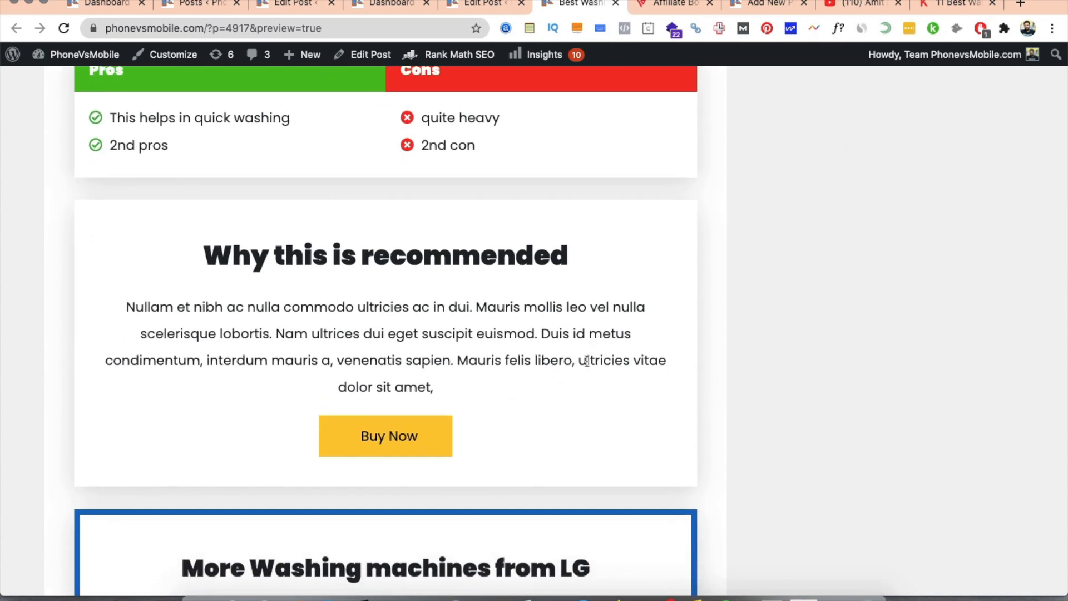
# - Examine the "More Washing machines from LG" single product block in the preview and try its Buy Now button
pyautogui.scroll(-2, 556, 362)
pyautogui.scroll(-4, 512, 373)
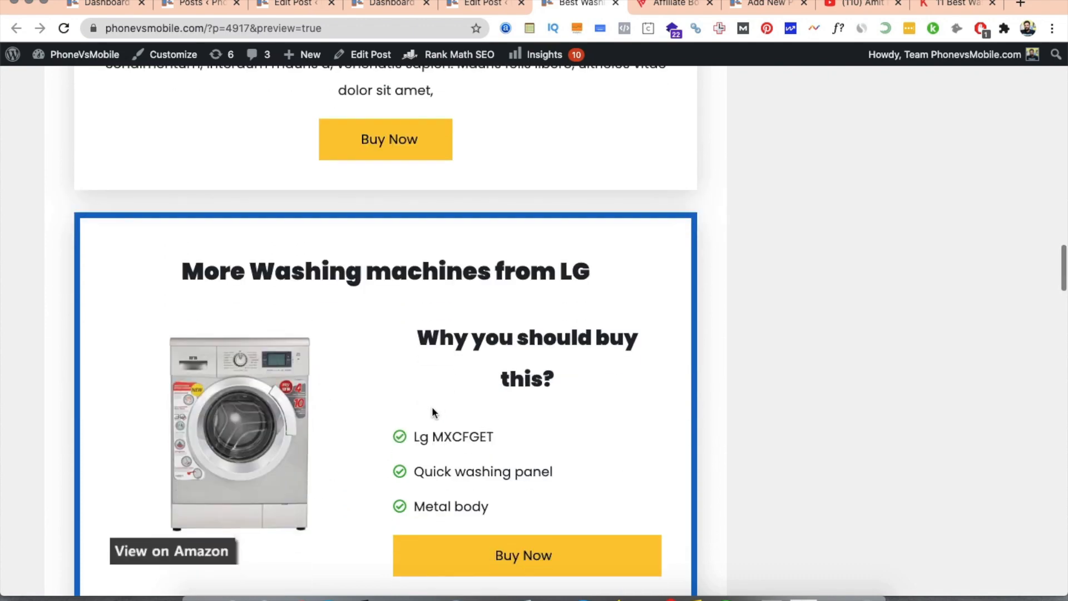
pyautogui.scroll(-1, 446, 311)
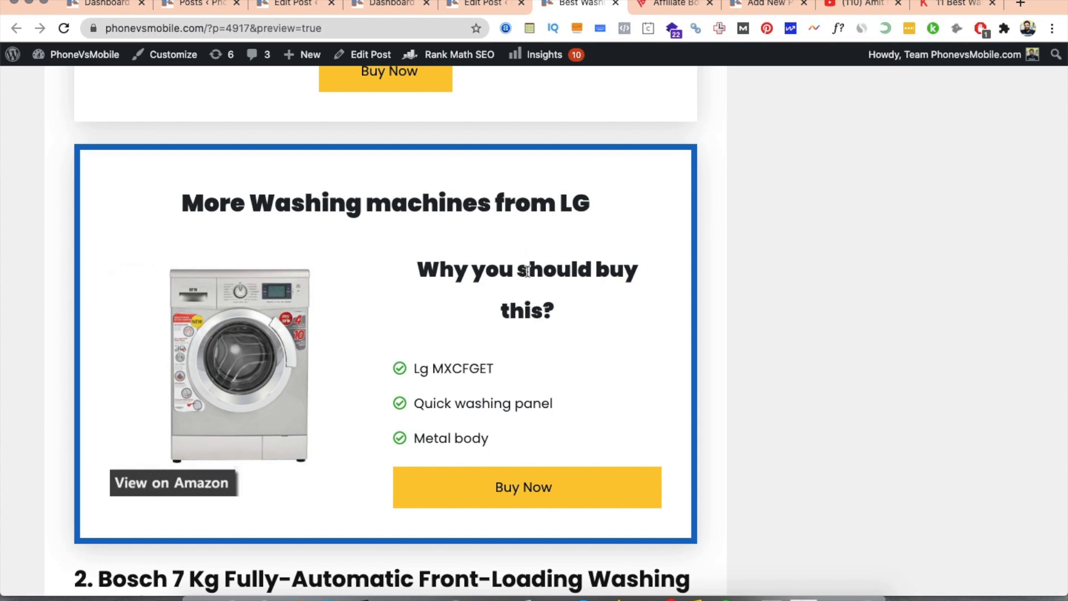
pyautogui.scroll(-1, 485, 394)
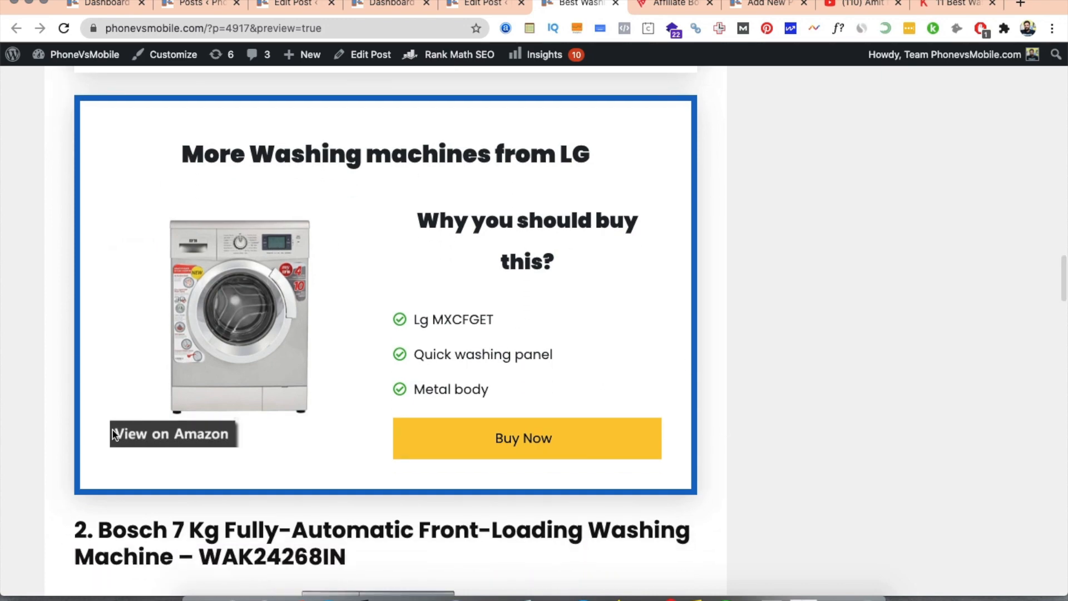
pyautogui.scroll(-3, 431, 439)
pyautogui.scroll(3, 432, 439)
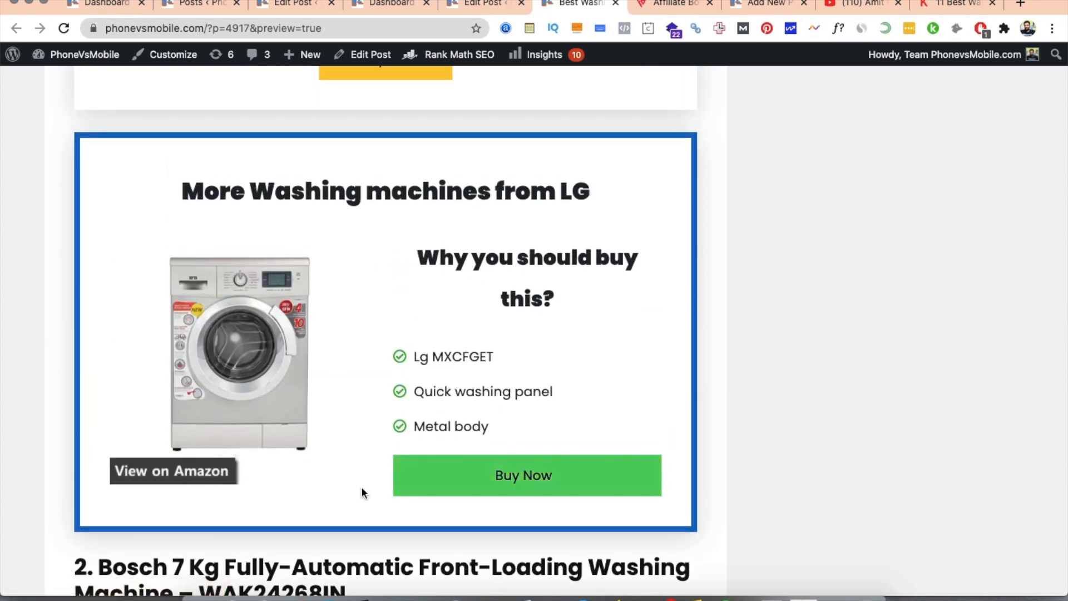
pyautogui.click(508, 480)
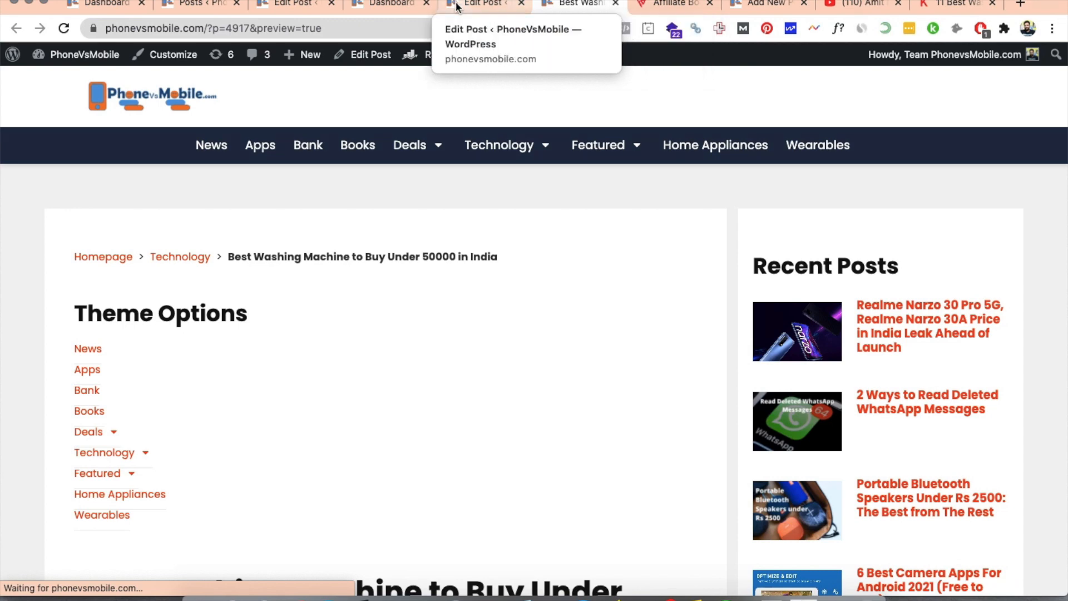
# - Return to the post editor and add an empty paragraph after the last Bosch paragraph, above the LG 6 Kg heading
pyautogui.click(452, 6)
pyautogui.click(768, 392)
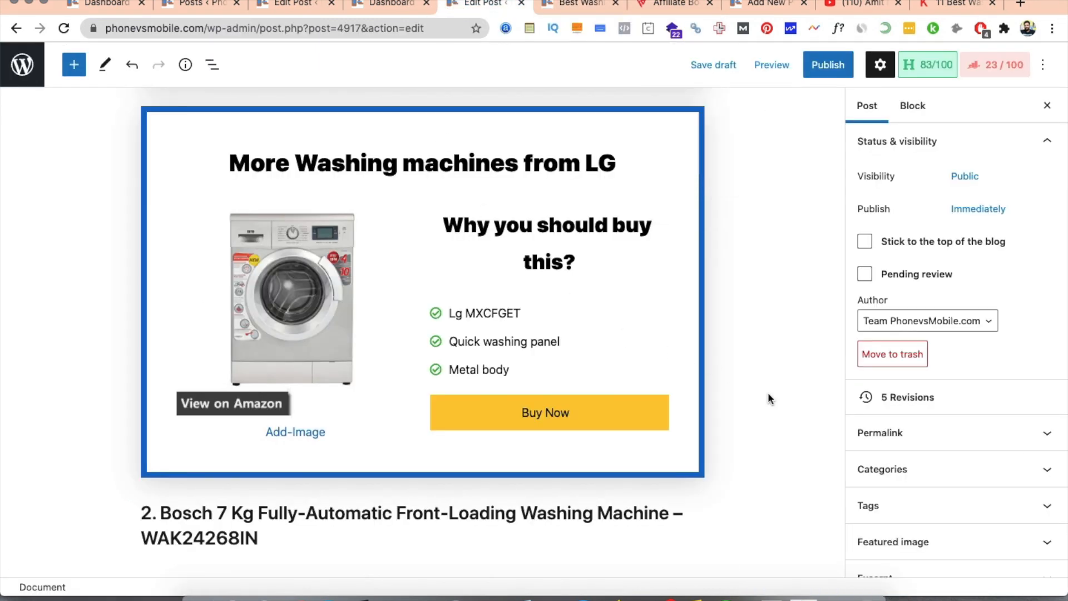
pyautogui.scroll(-8, 768, 393)
pyautogui.scroll(5, 767, 393)
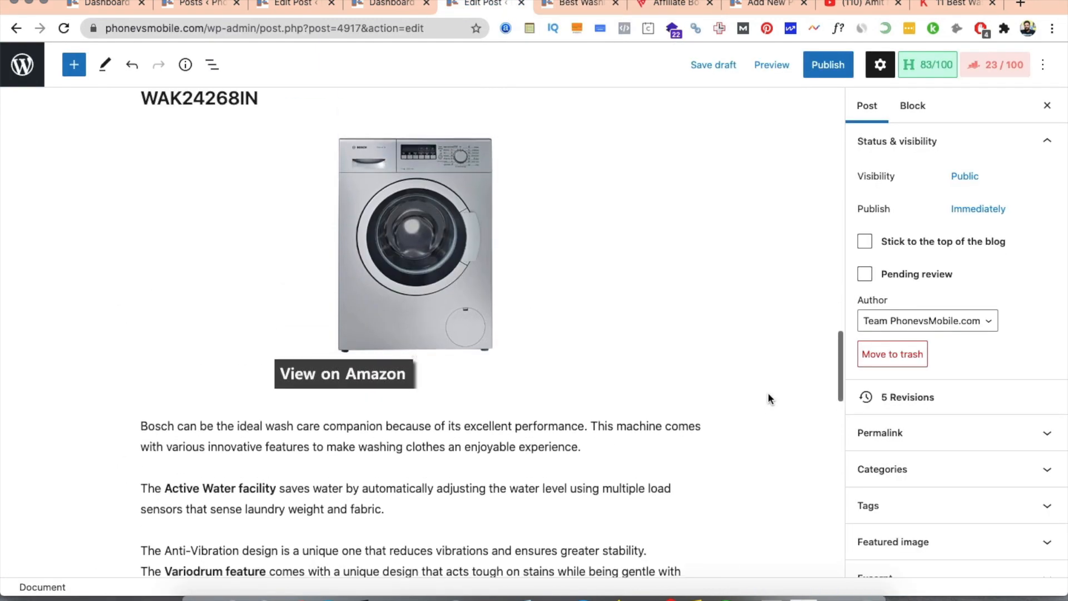
pyautogui.scroll(-5, 639, 490)
pyautogui.scroll(1, 639, 490)
pyautogui.scroll(-2, 639, 489)
pyautogui.scroll(-2, 639, 492)
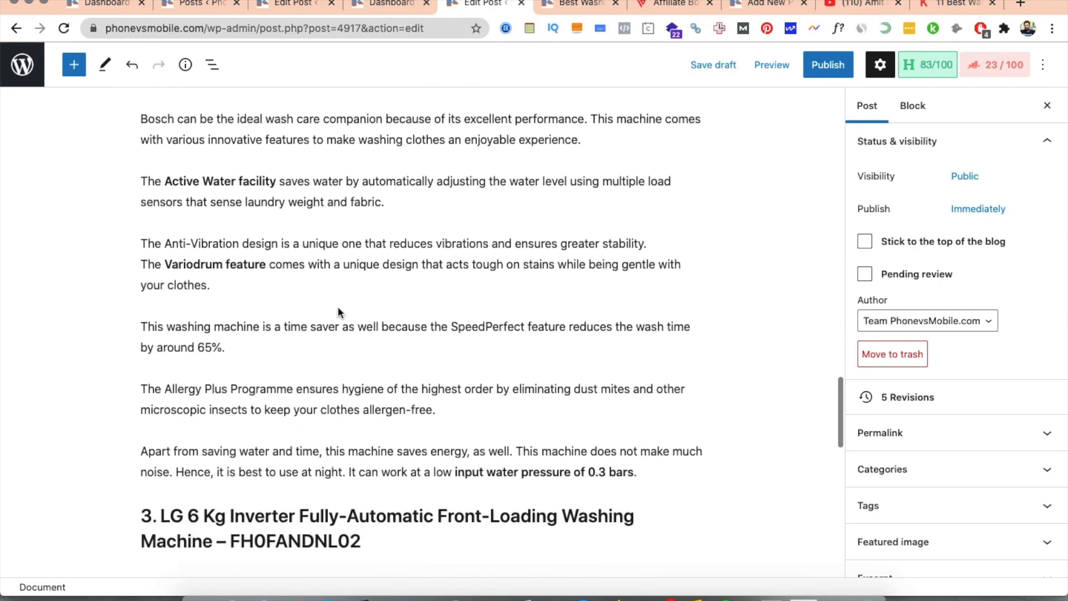
pyautogui.scroll(-2, 578, 409)
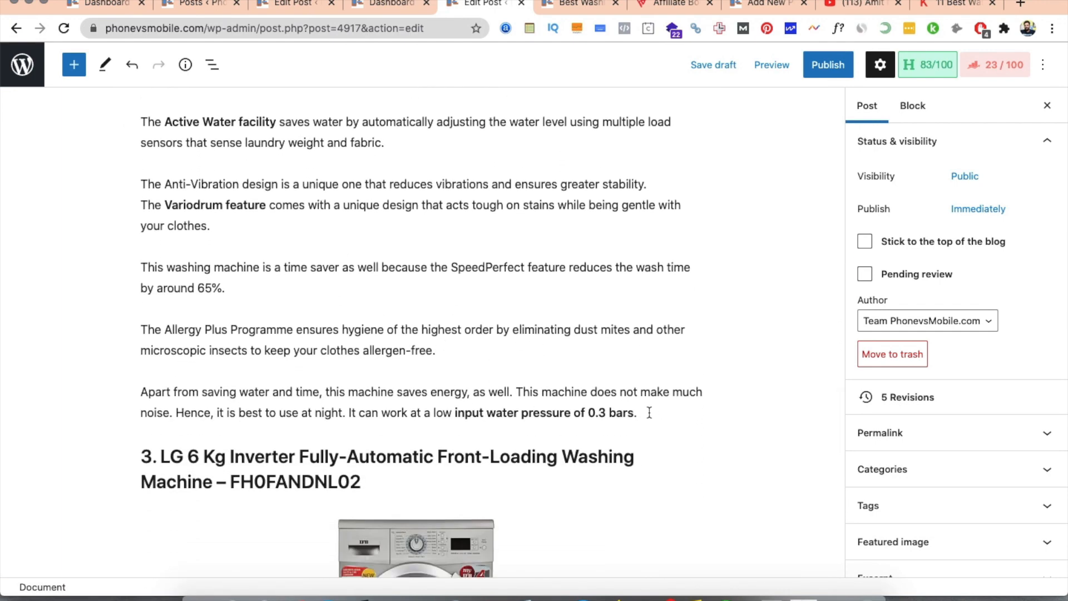
pyautogui.click(649, 412)
pyautogui.press('Return')
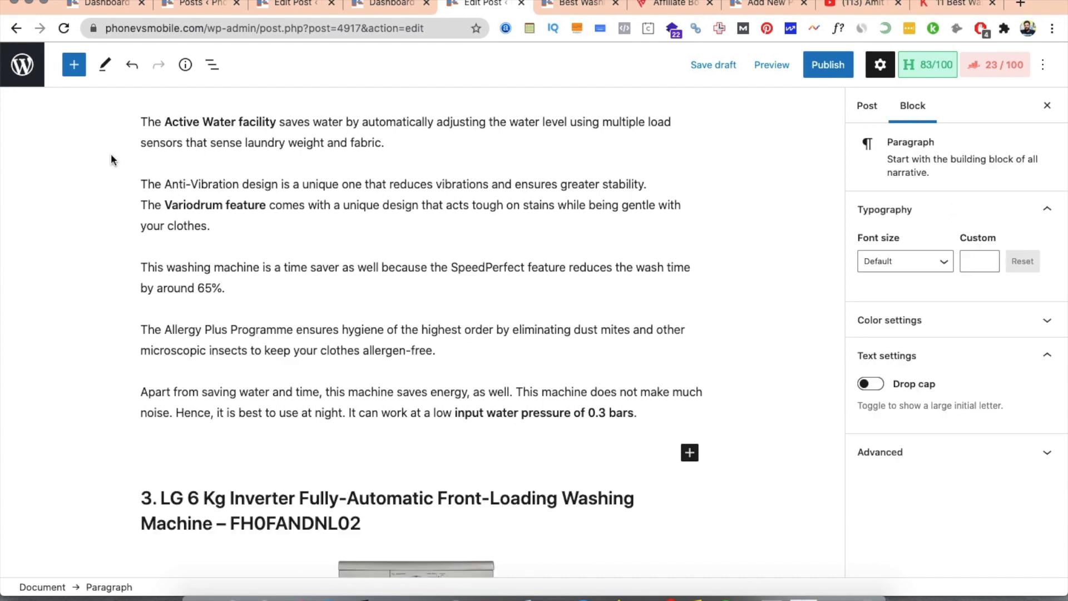
# - Browse the Affiliate Booster blocks and examine the highlighted text box in the kitchenarena.in washing machine article
pyautogui.click(73, 65)
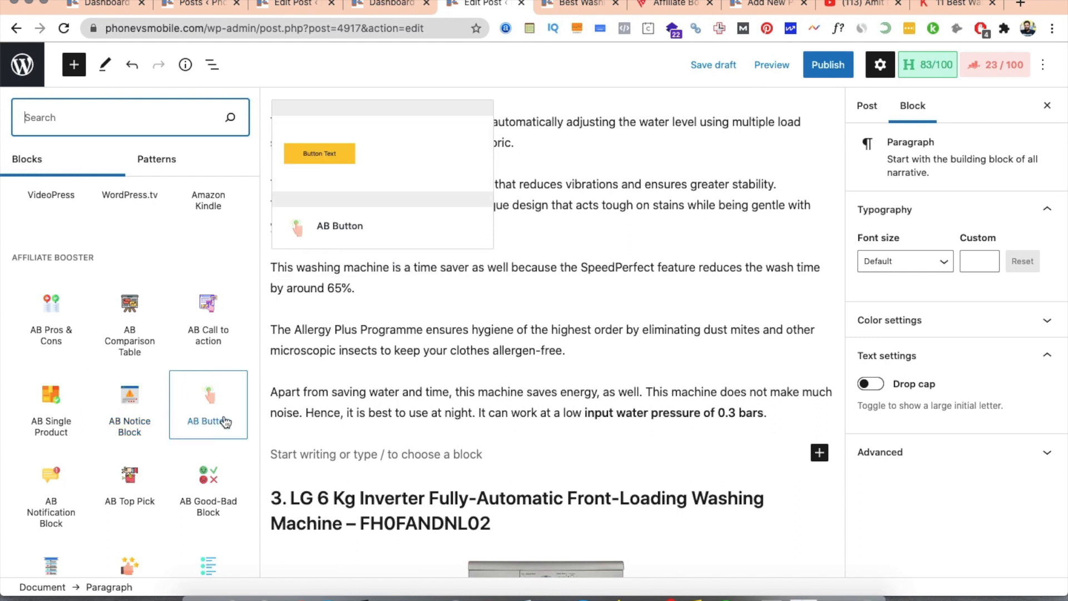
pyautogui.scroll(-3, 209, 412)
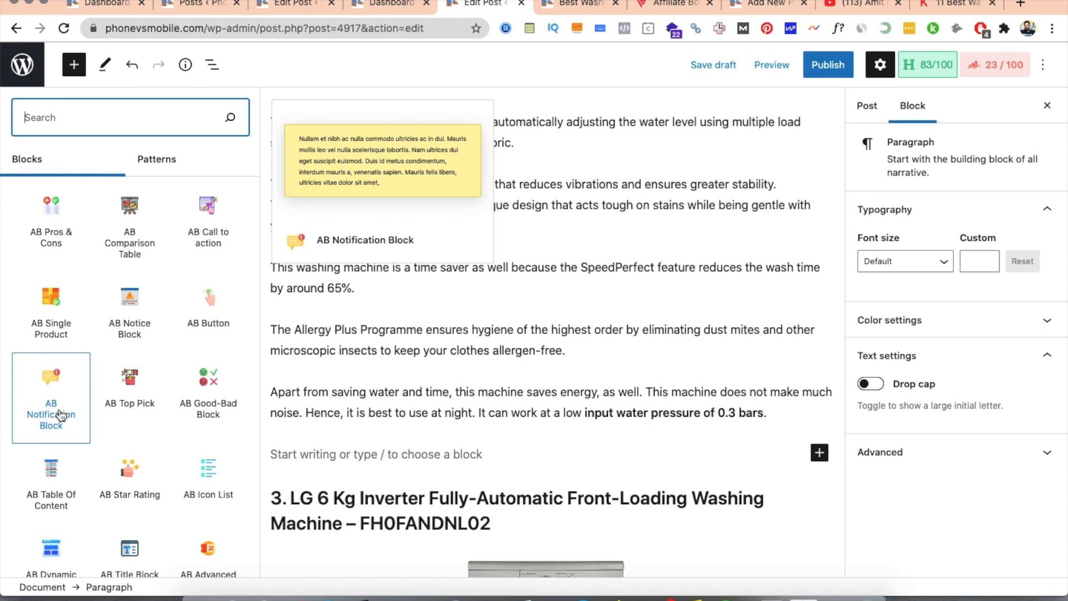
pyautogui.click(954, 5)
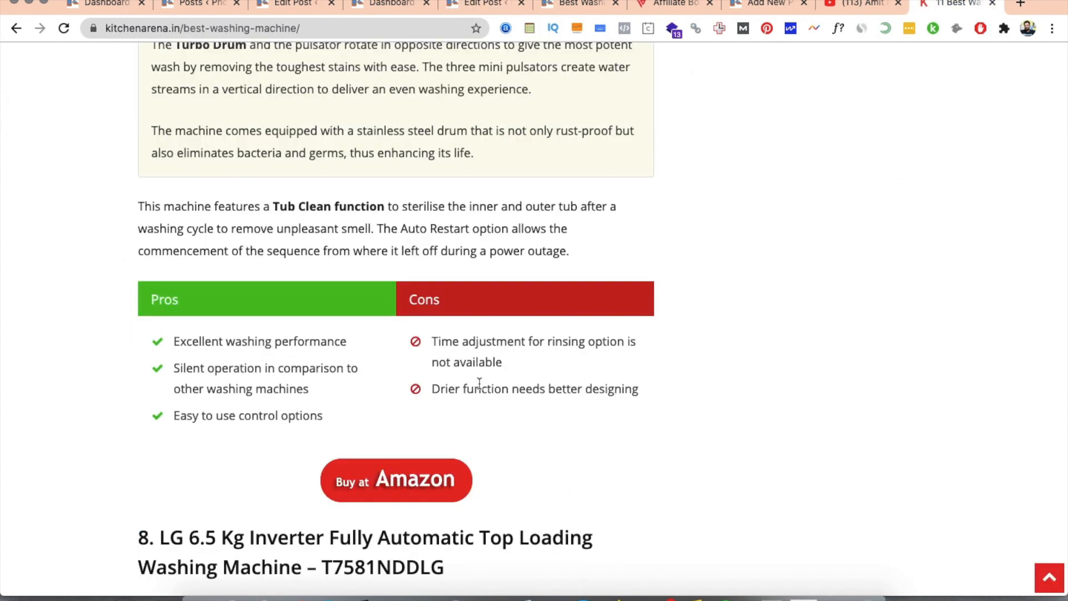
pyautogui.scroll(5, 480, 384)
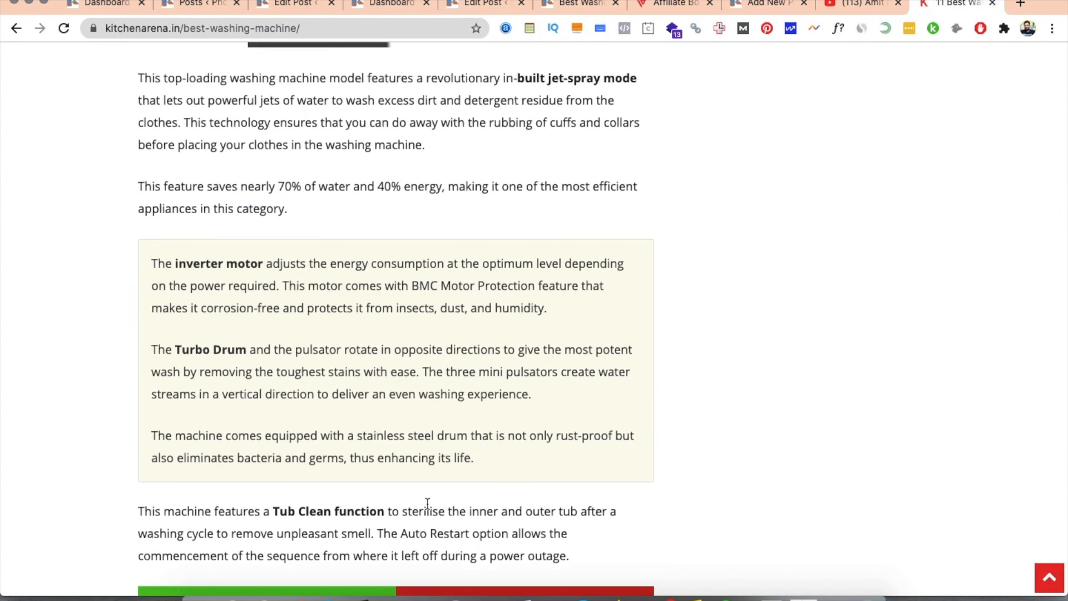
# - Switch to the other editor tab of the draft and insert an AB Notification Block in the empty paragraph above the LG 6 Kg heading
pyautogui.click(768, 4)
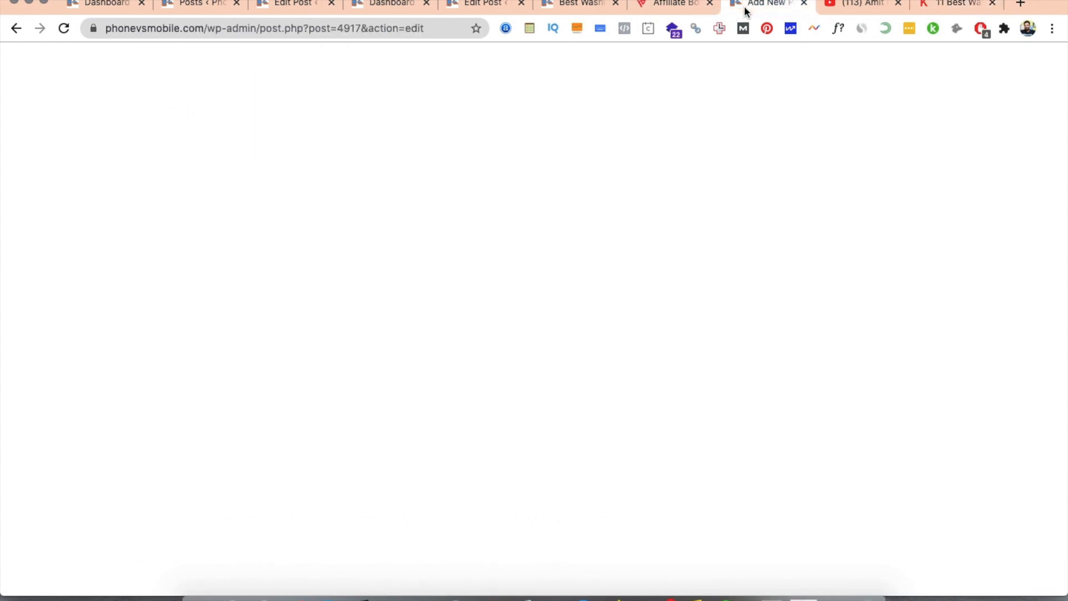
pyautogui.scroll(-14, 559, 428)
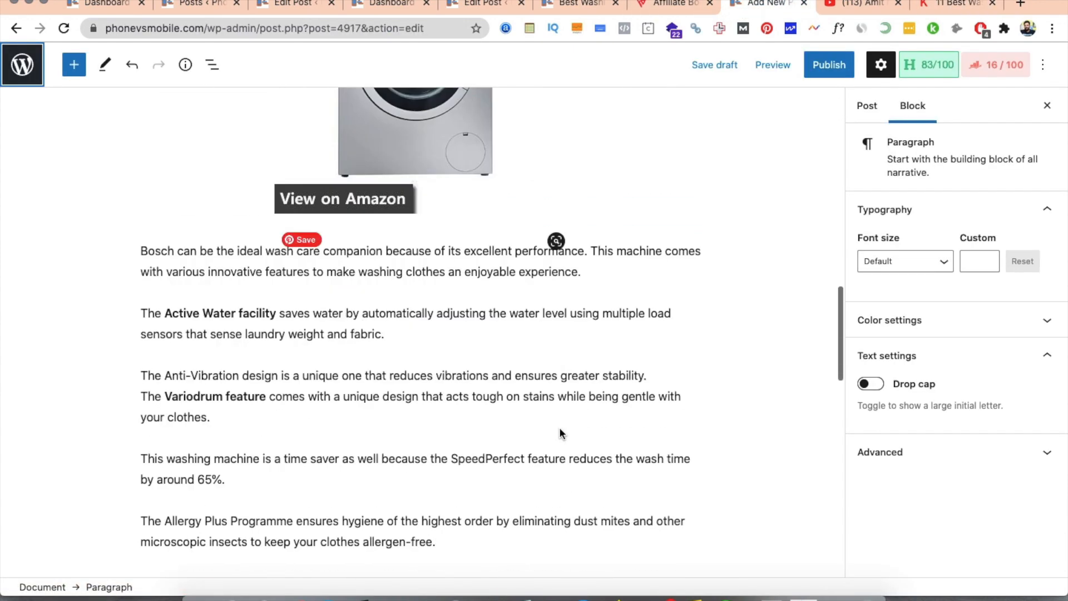
pyautogui.scroll(3, 556, 432)
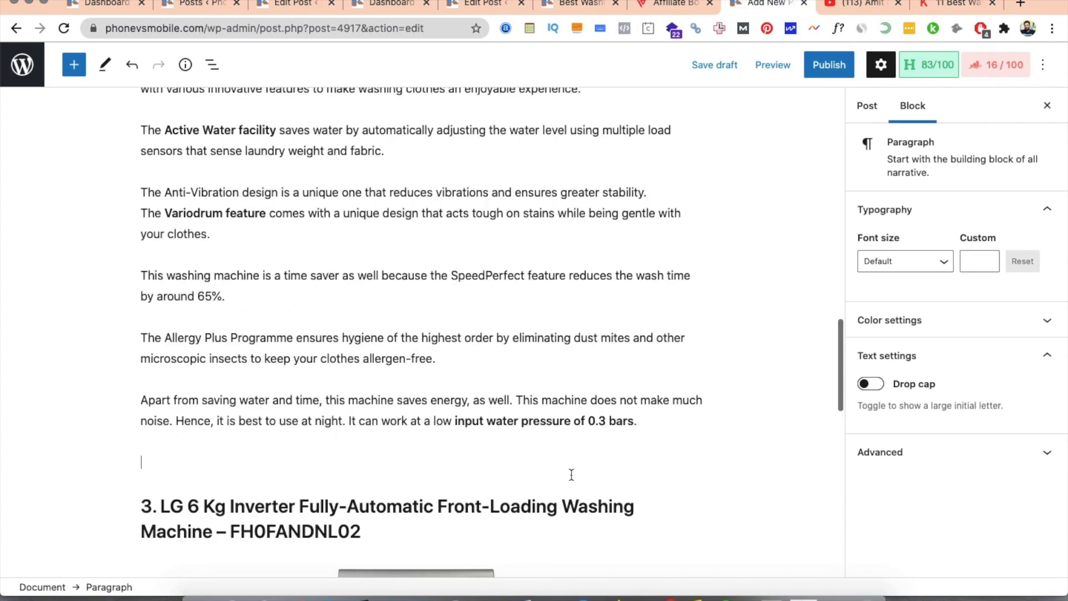
pyautogui.click(689, 461)
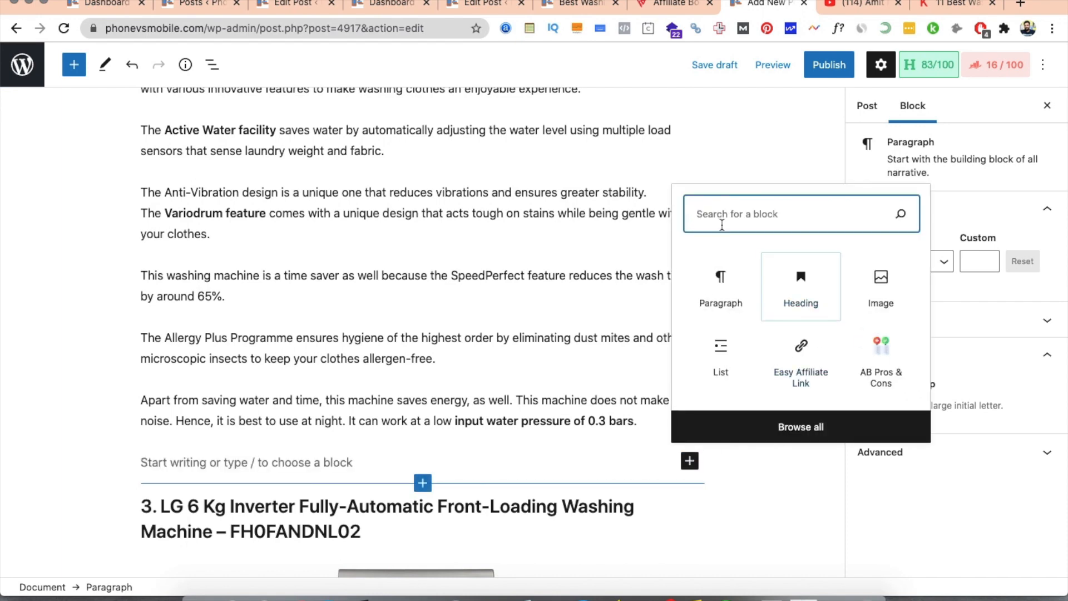
pyautogui.click(753, 427)
pyautogui.scroll(-2, 86, 428)
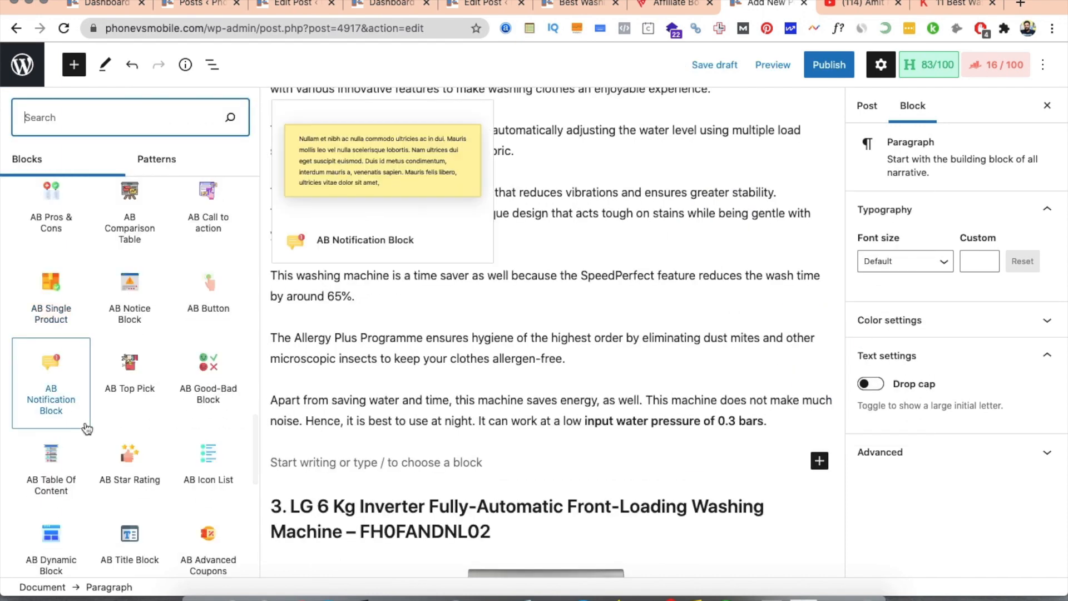
pyautogui.click(59, 388)
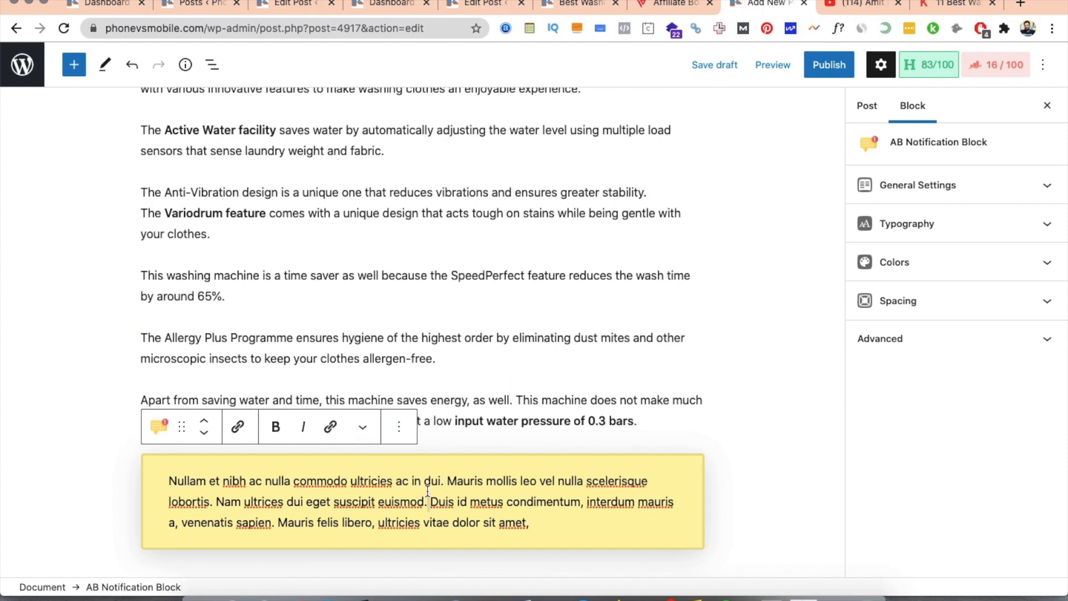
# - Replace the notification block's placeholder text with "This product is good for Indian conditions" and leave the block
pyautogui.press('super+a')
pyautogui.scroll(1, 427, 491)
pyautogui.write('Thi')
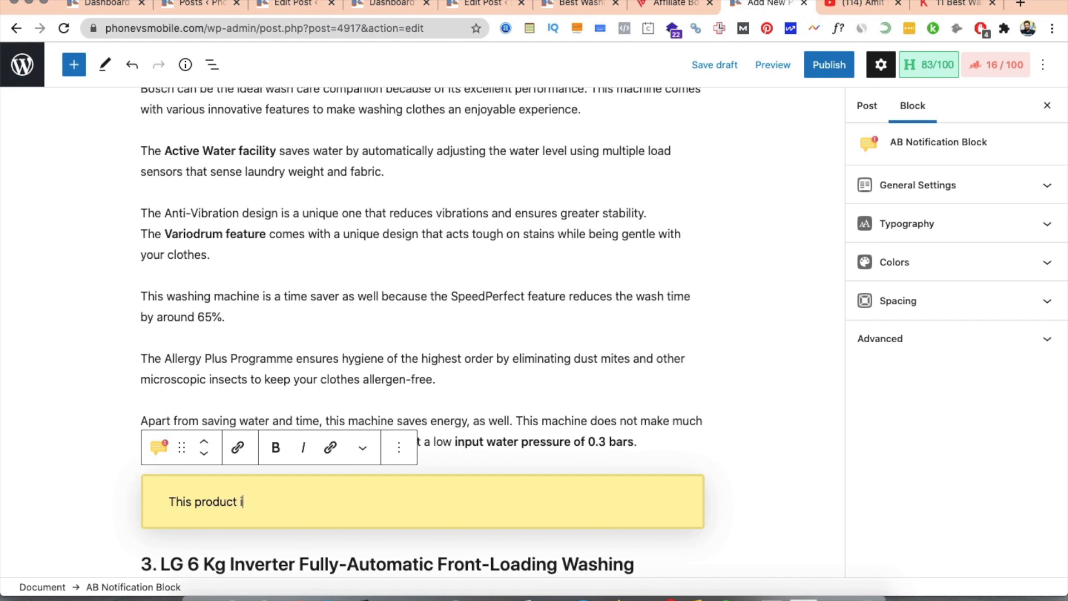
pyautogui.write('s product is good for indian ')
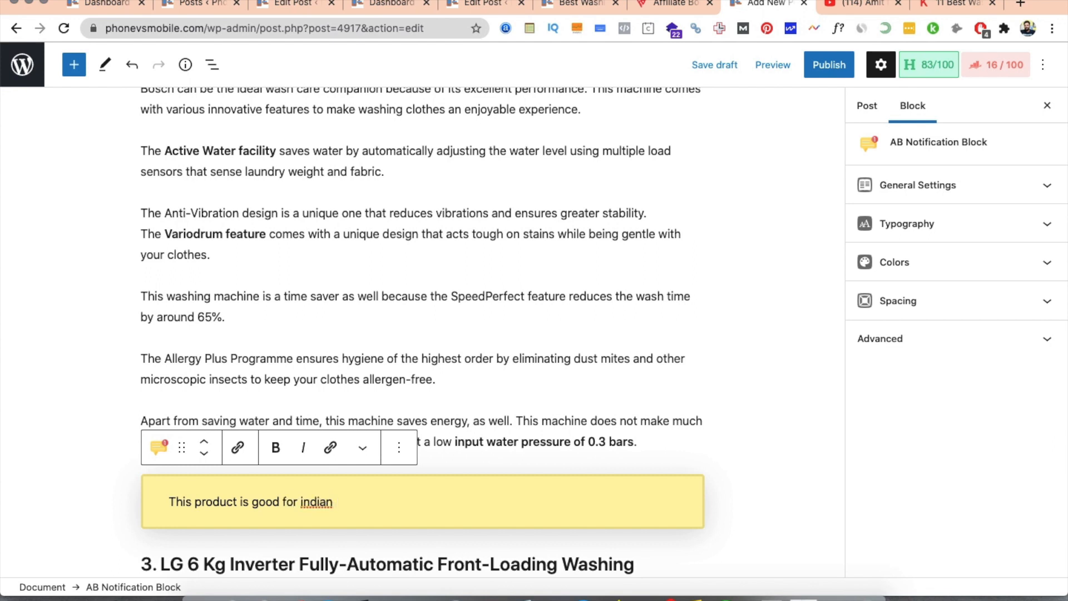
pyautogui.write('conditions')
pyautogui.press('BackSpace')
pyautogui.write('I')
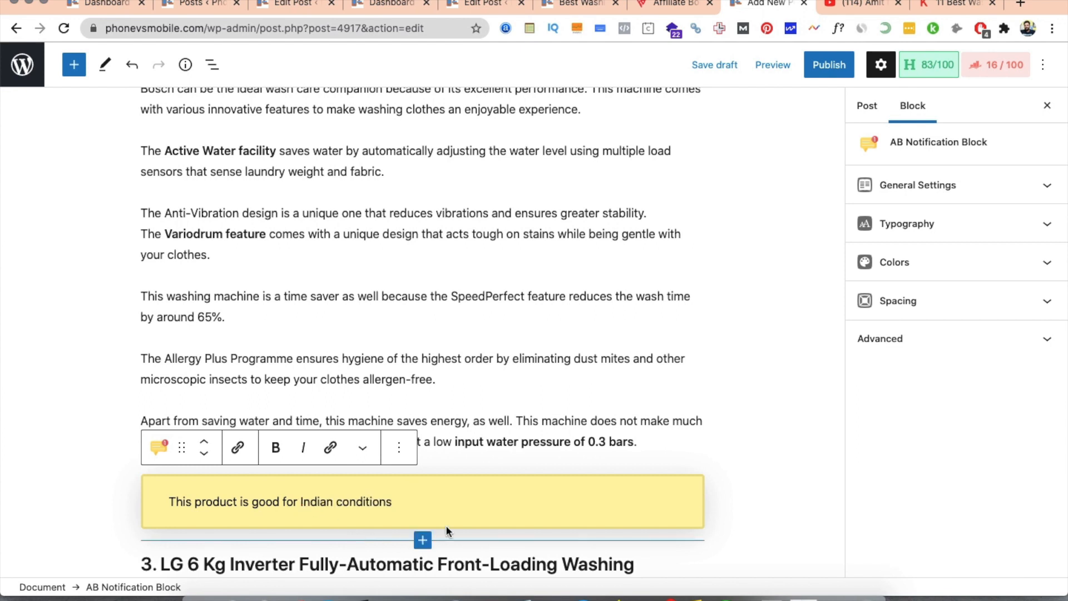
pyautogui.click(627, 404)
pyautogui.scroll(-5, 629, 406)
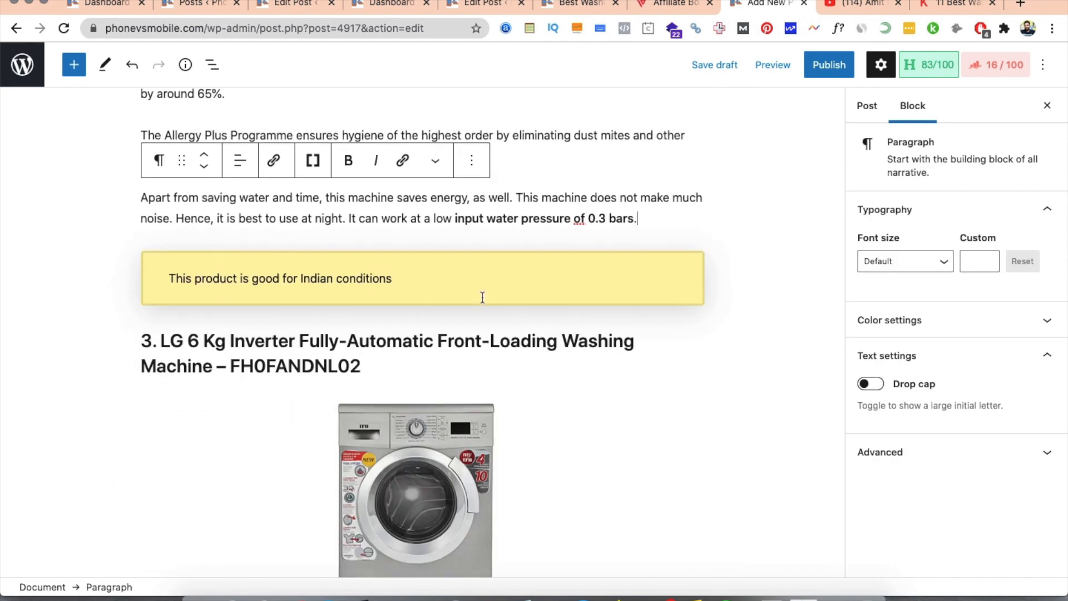
pyautogui.scroll(-9, 619, 576)
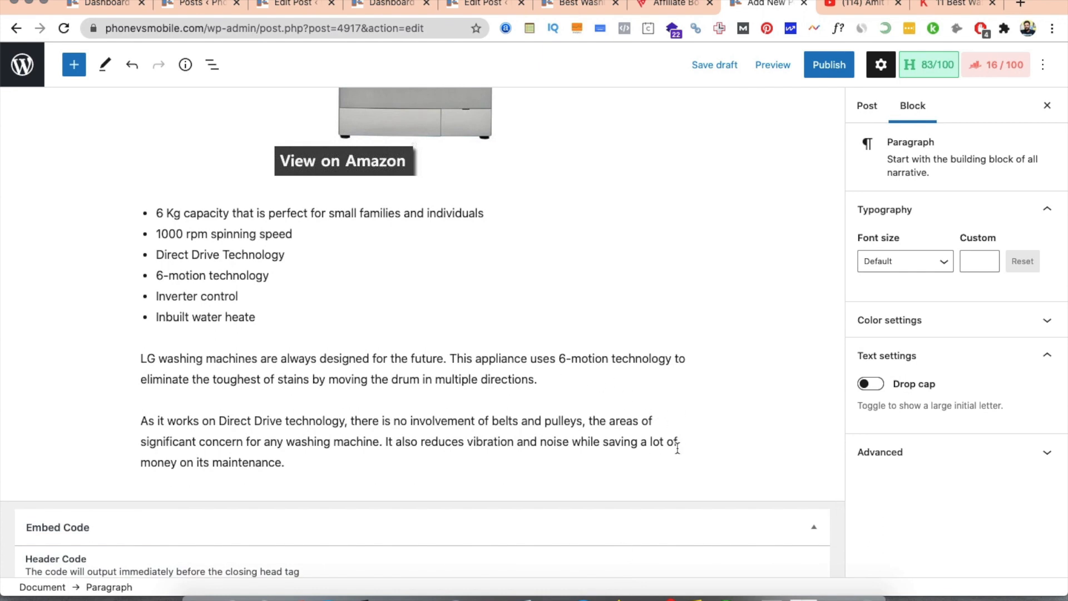
# - Insert an AB Good-Bad Block below the last paragraph of the LG section
pyautogui.click(339, 470)
pyautogui.press('Return')
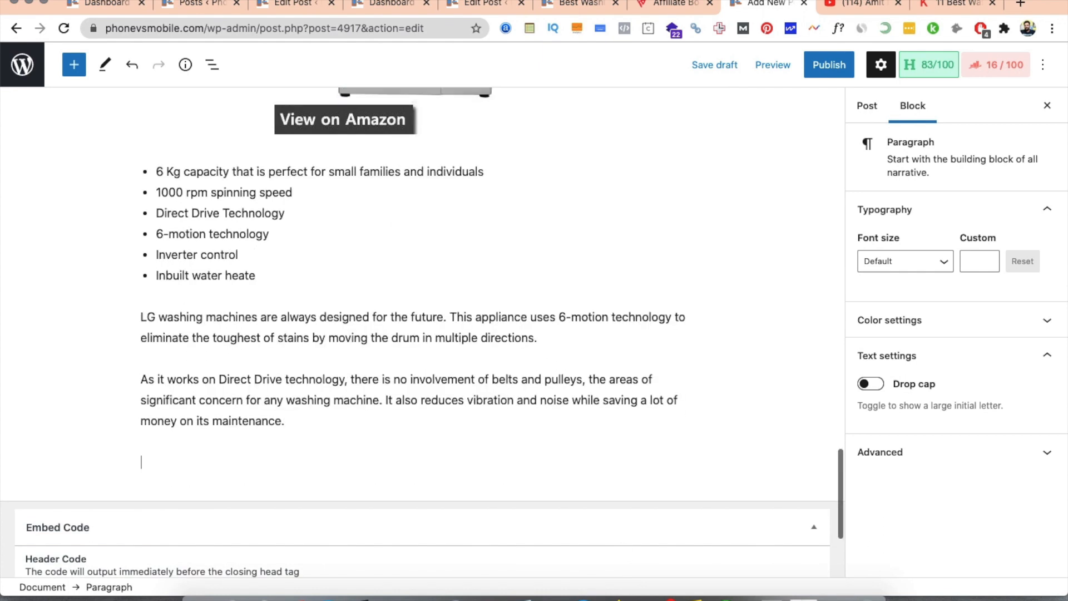
pyautogui.click(690, 461)
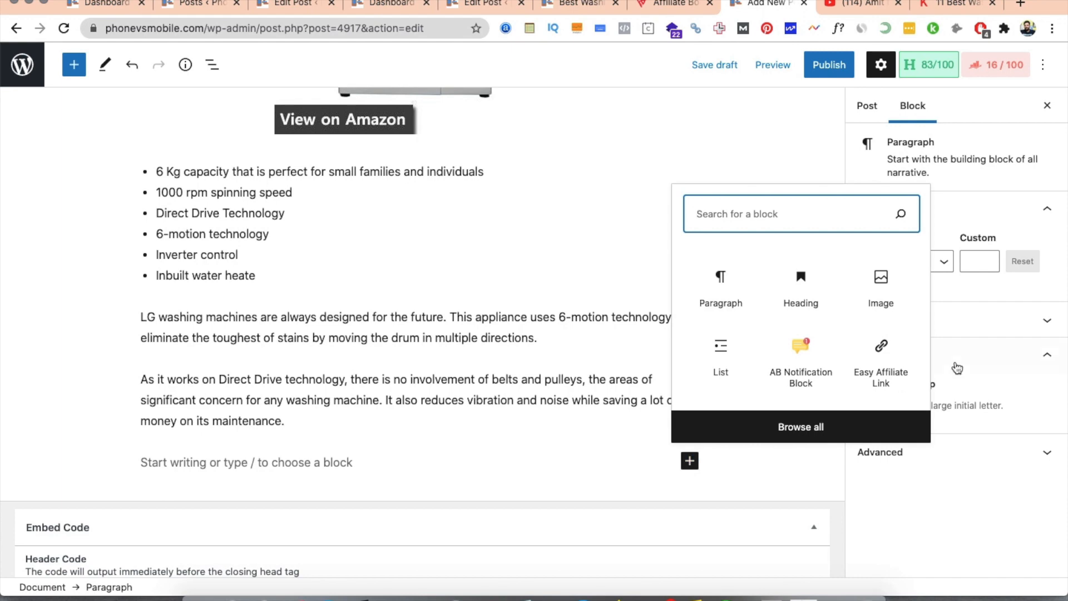
pyautogui.click(816, 439)
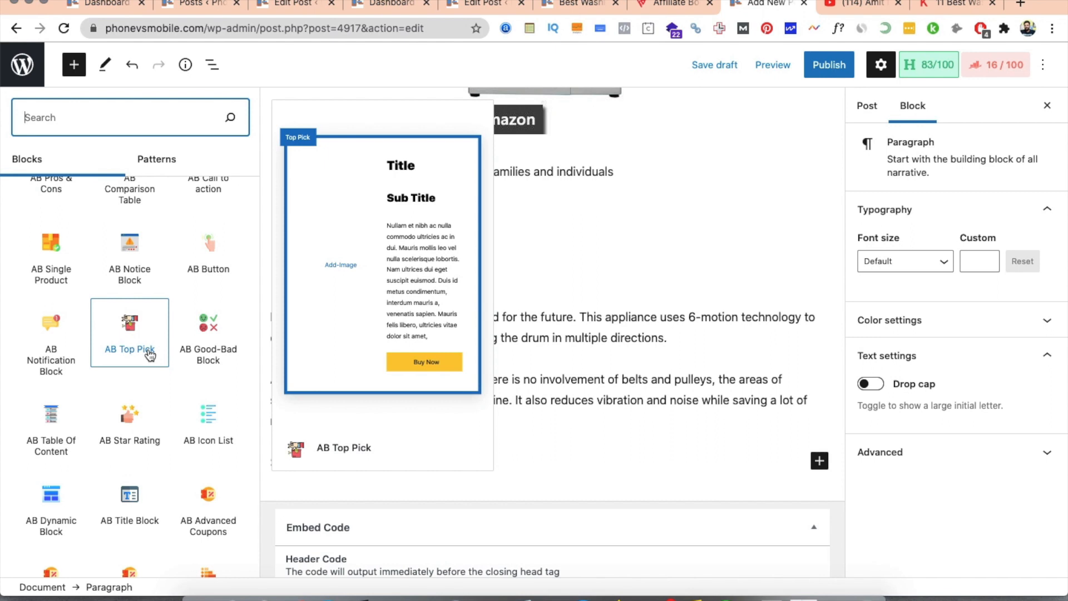
pyautogui.click(218, 332)
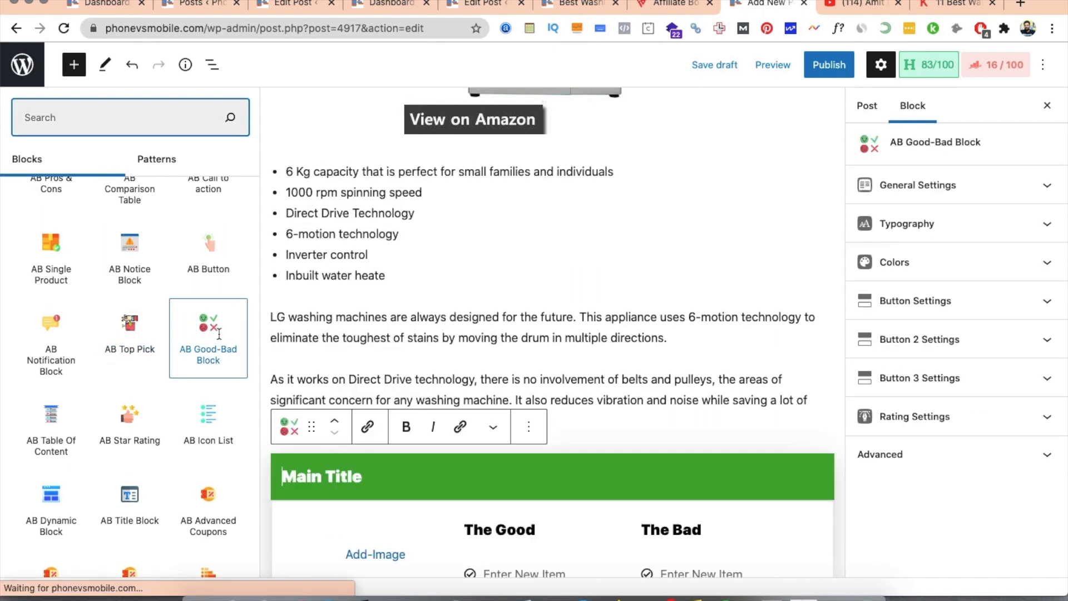
pyautogui.scroll(-4, 453, 422)
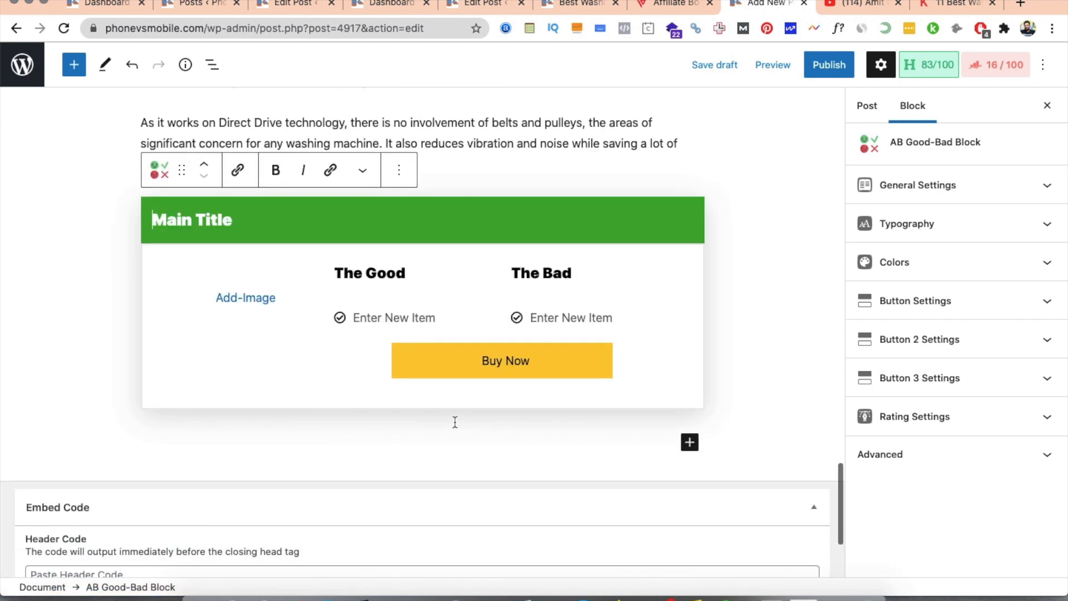
# - Fill in the good-bad block with the title "Good or Bad?", the good item "This is automatic" and the bad item "it stops when overheated"
pyautogui.tripleClick(195, 224)
pyautogui.write('G')
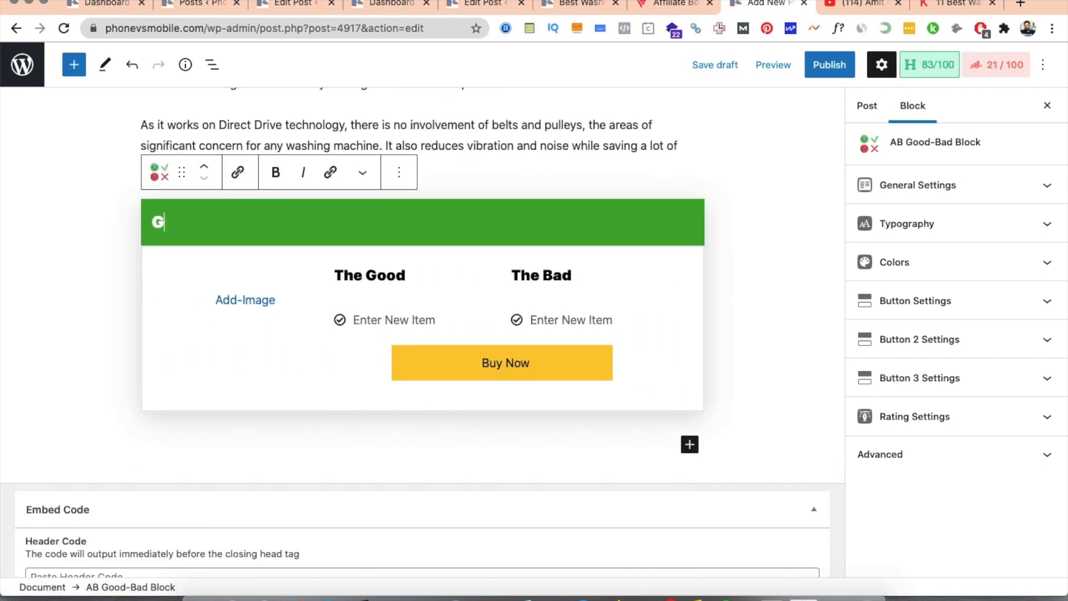
pyautogui.write('ood or Bad?')
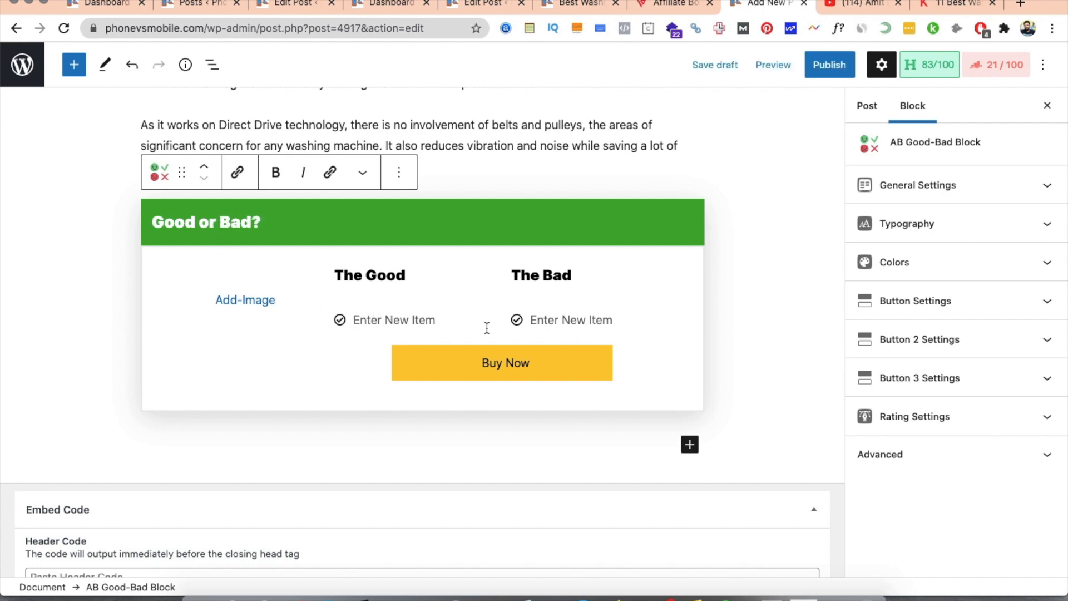
pyautogui.write('This is automatic')
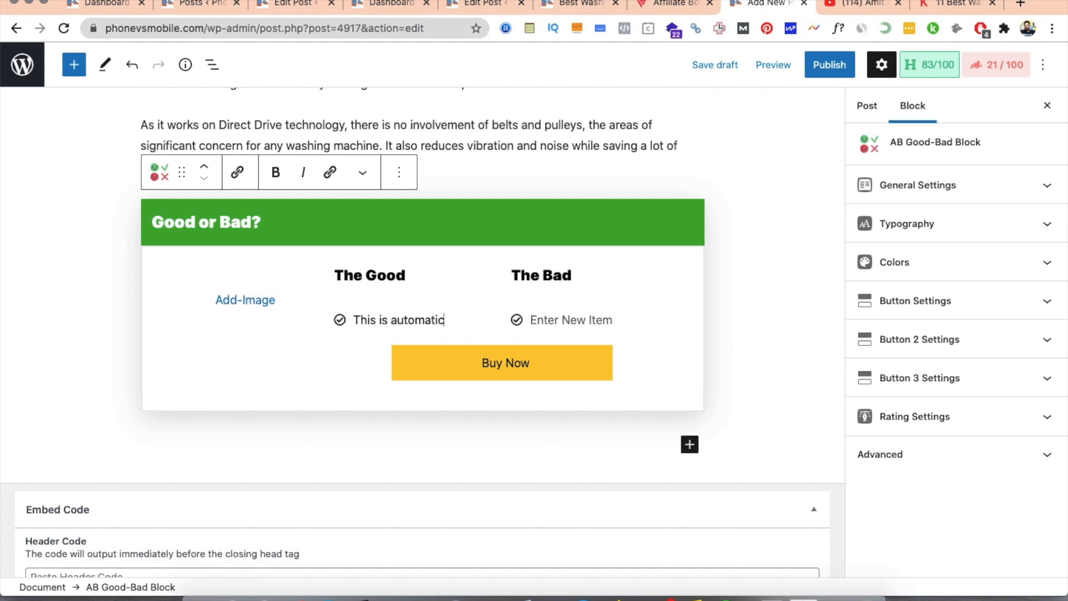
pyautogui.click(563, 327)
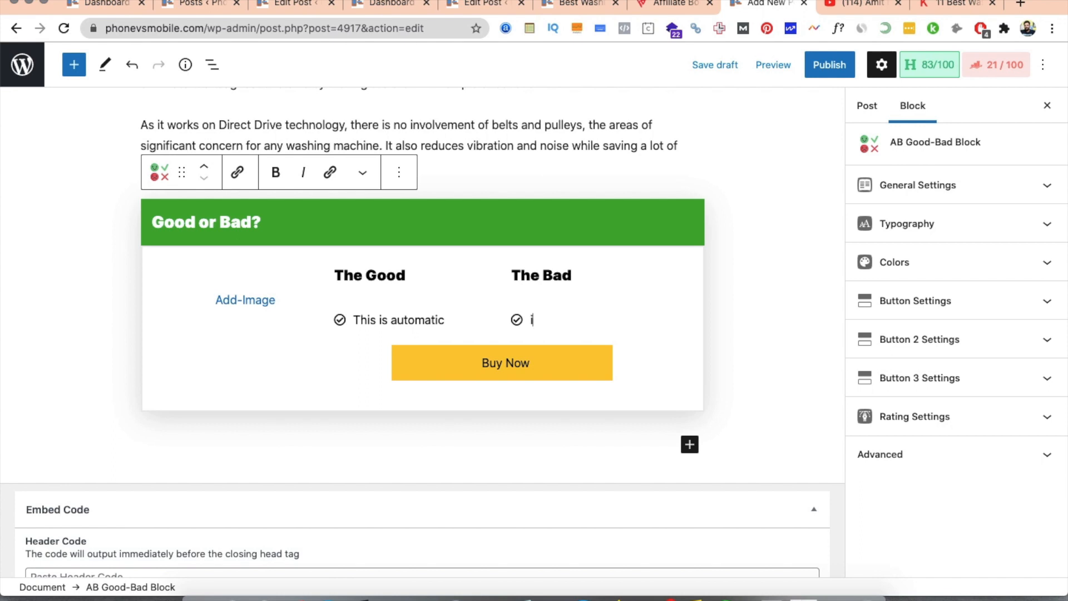
pyautogui.write('it stops when overheated')
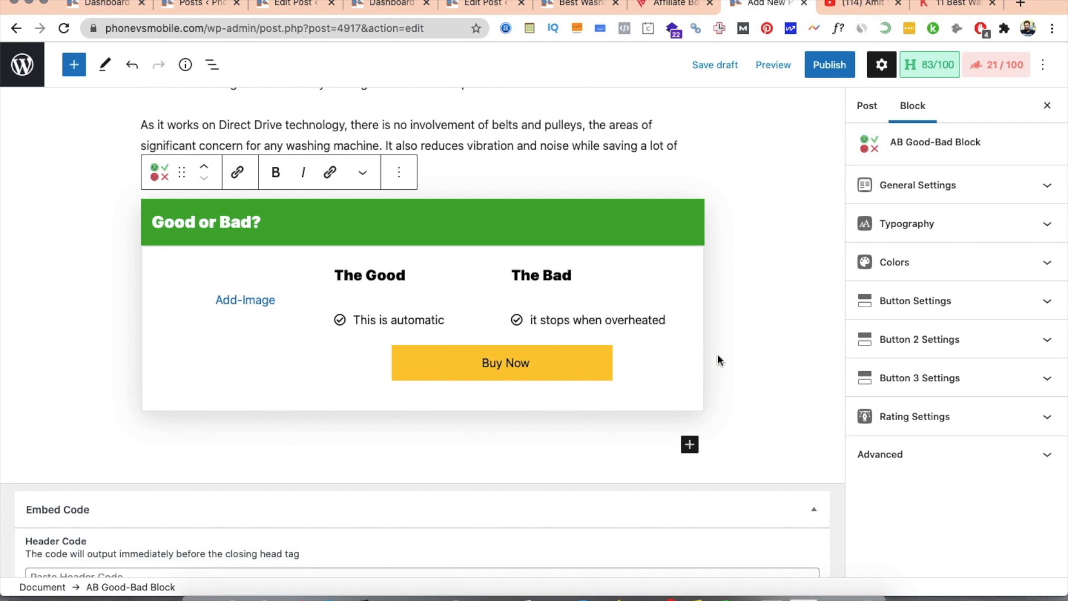
pyautogui.click(718, 358)
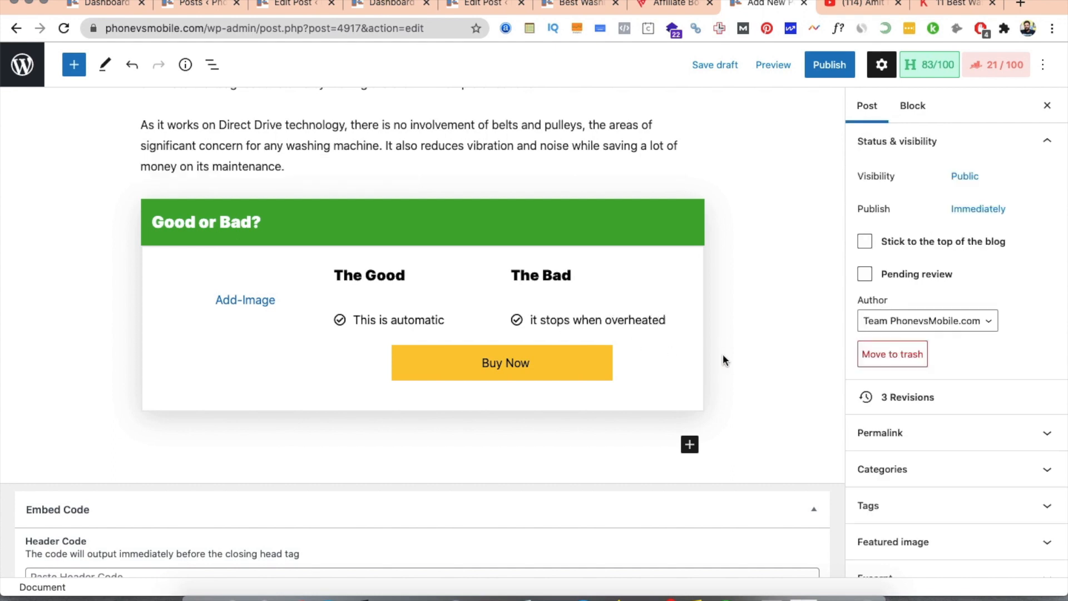
# - Close the duplicate editor tab of the draft, discarding its unsaved changes, and return to the other editor tab
pyautogui.scroll(1, 473, 437)
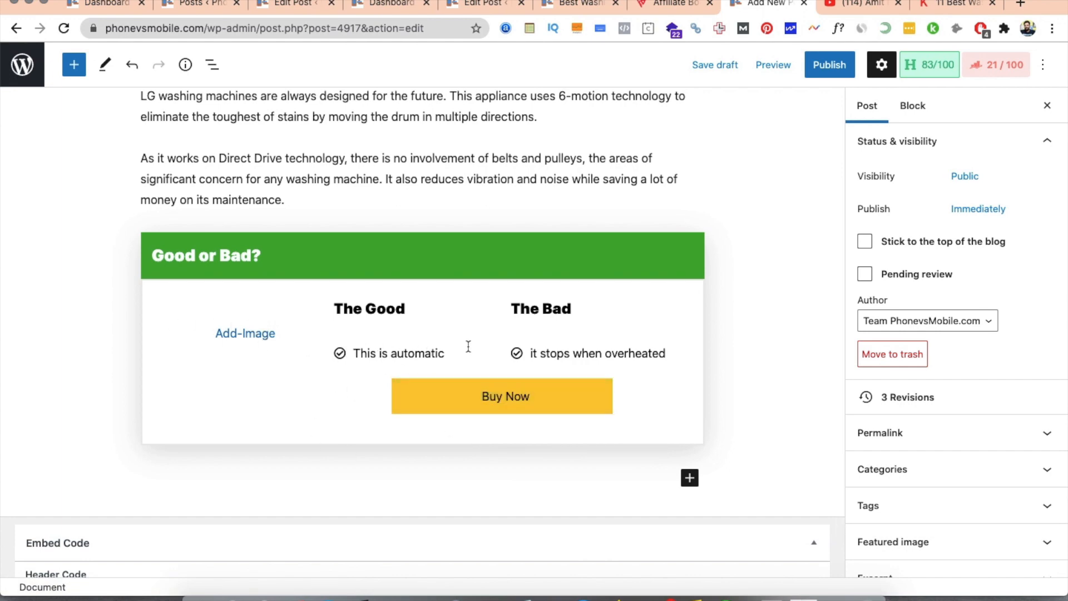
pyautogui.scroll(10, 466, 348)
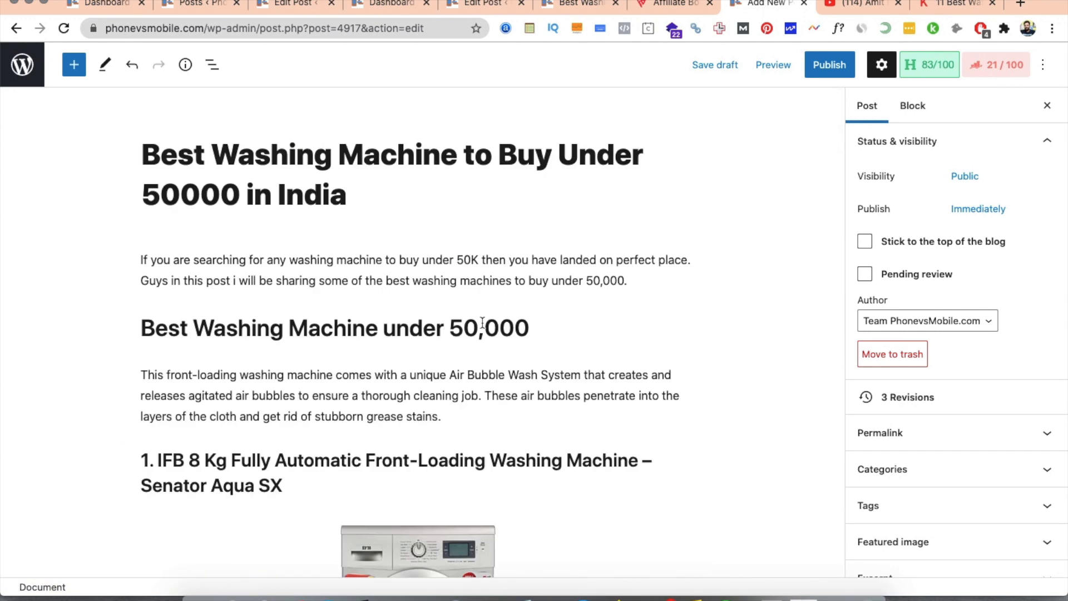
pyautogui.scroll(-20, 490, 474)
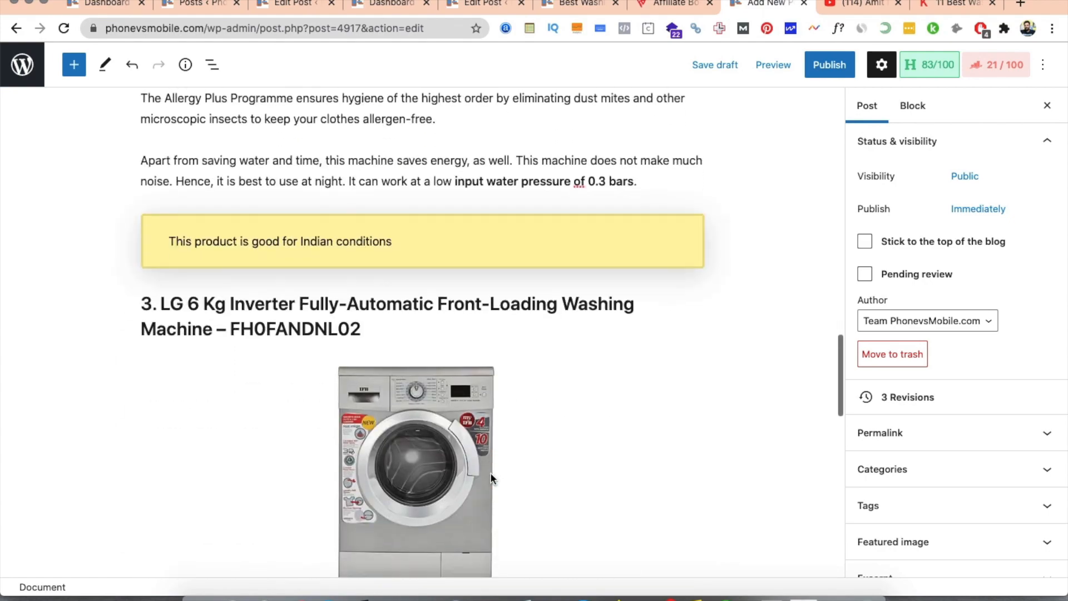
pyautogui.scroll(15, 490, 472)
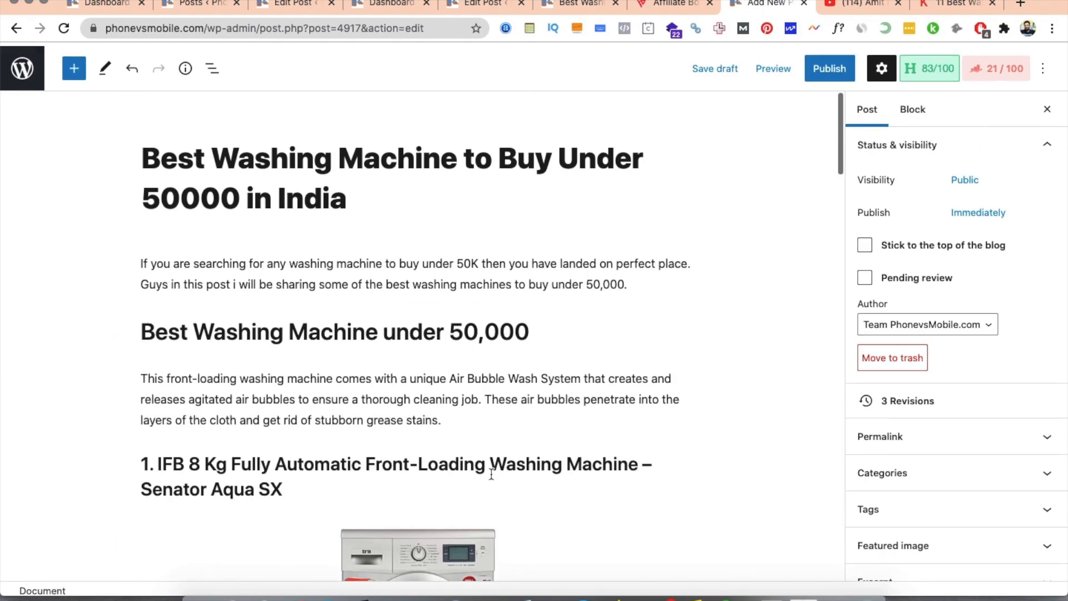
pyautogui.click(476, 7)
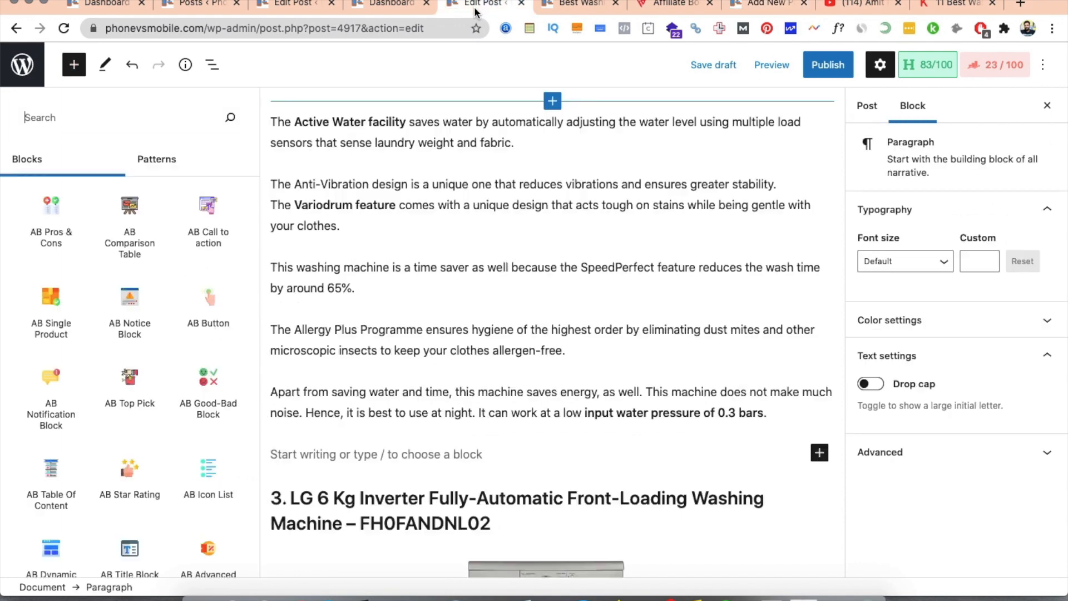
pyautogui.click(803, 5)
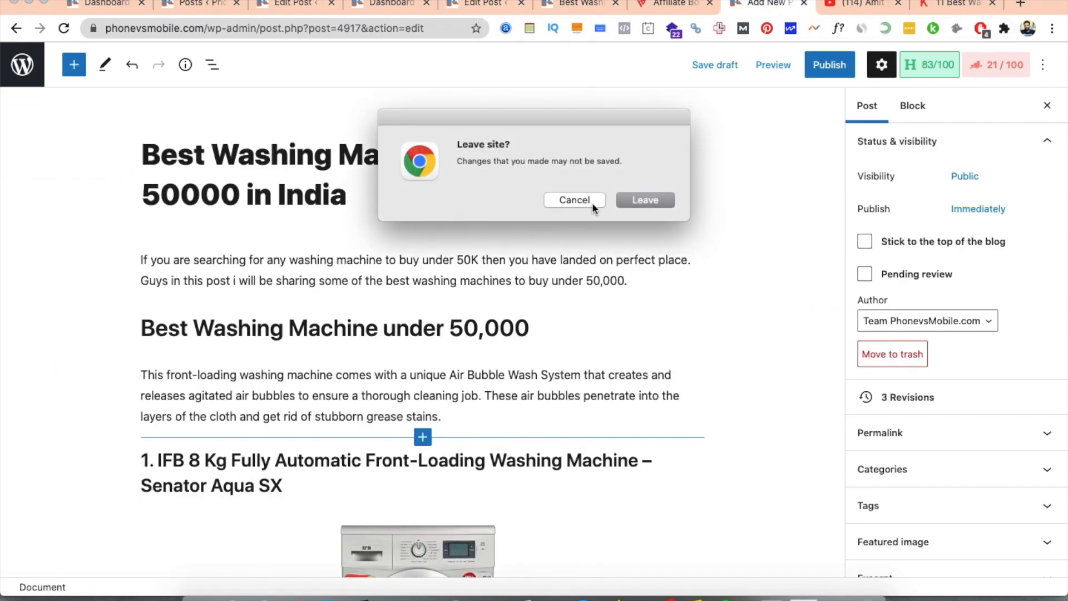
pyautogui.click(639, 200)
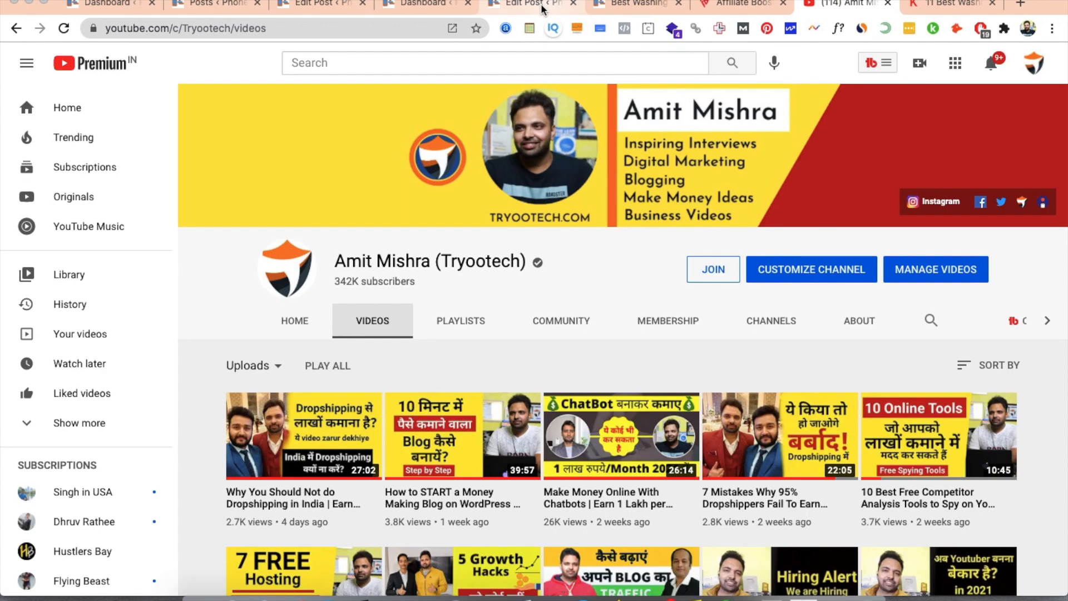
pyautogui.click(534, 4)
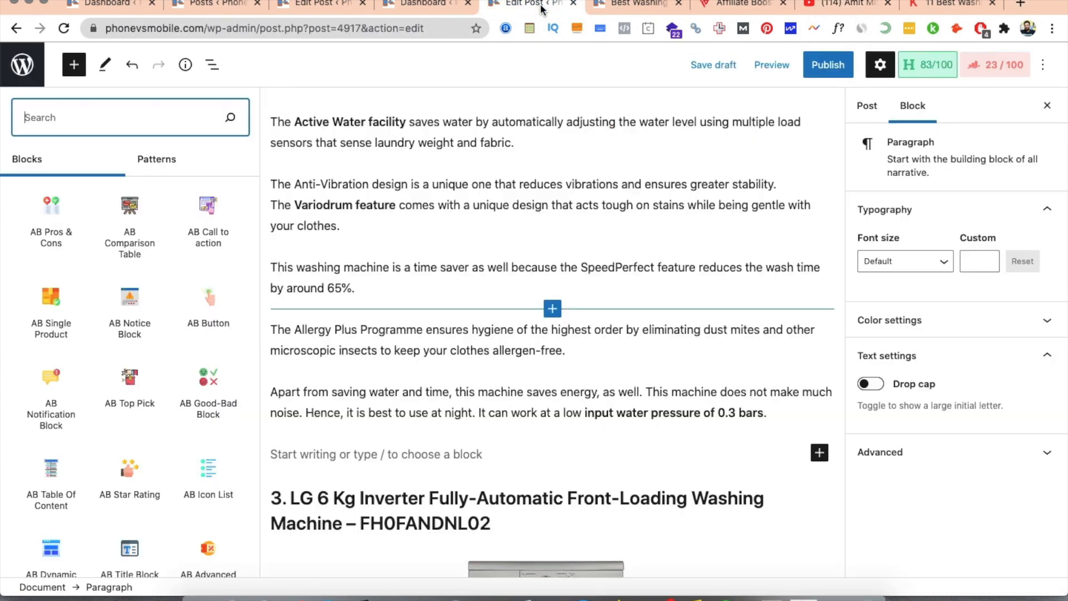
# - Add an empty paragraph after the last paragraph of the LG section
pyautogui.scroll(-15, 535, 284)
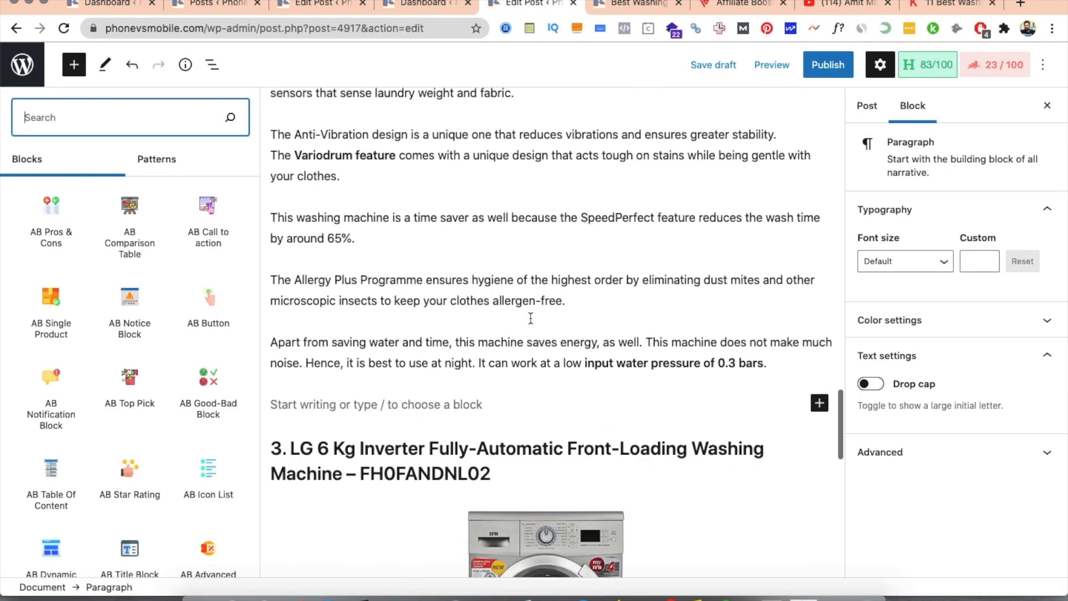
pyautogui.click(422, 264)
pyautogui.press('Return')
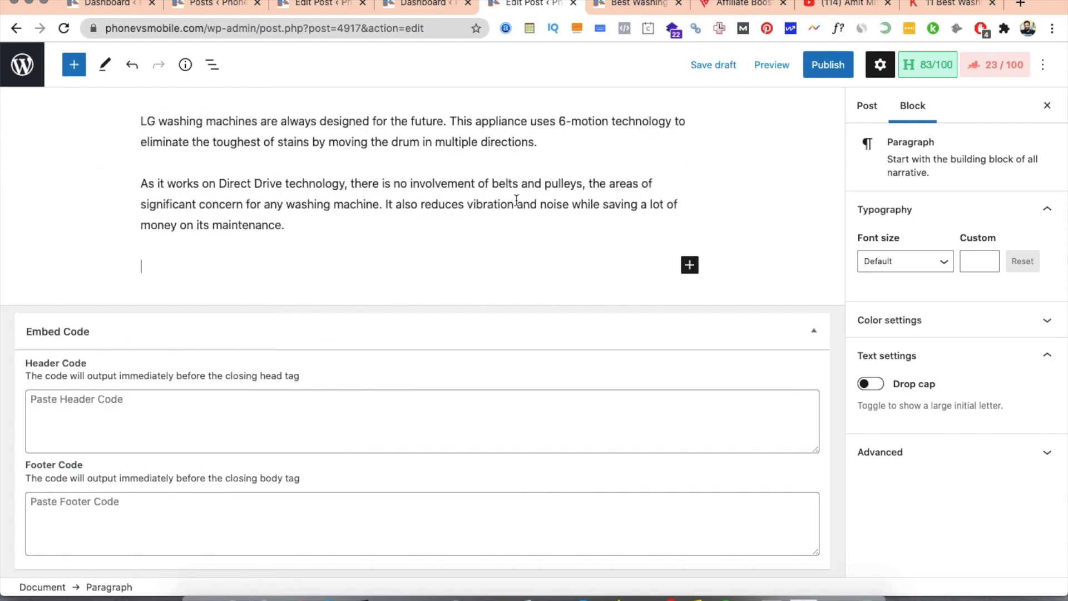
# - Browse the Affiliate Booster blocks and examine the previews of the Table Of Content and Star Rating blocks
pyautogui.click(689, 265)
pyautogui.scroll(-10, 102, 452)
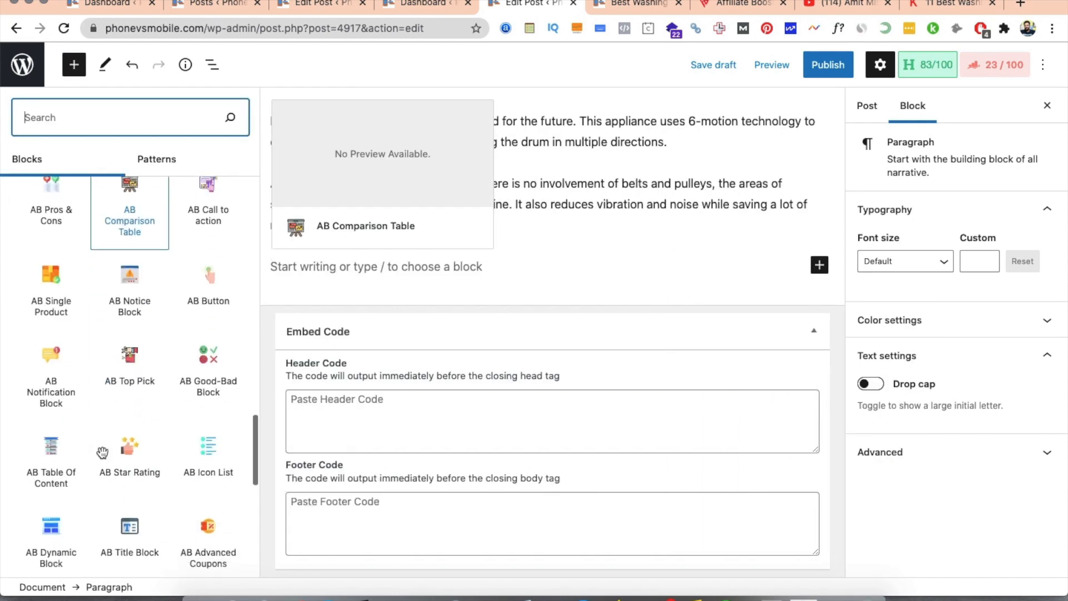
pyautogui.scroll(6, 103, 452)
pyautogui.scroll(-4, 102, 453)
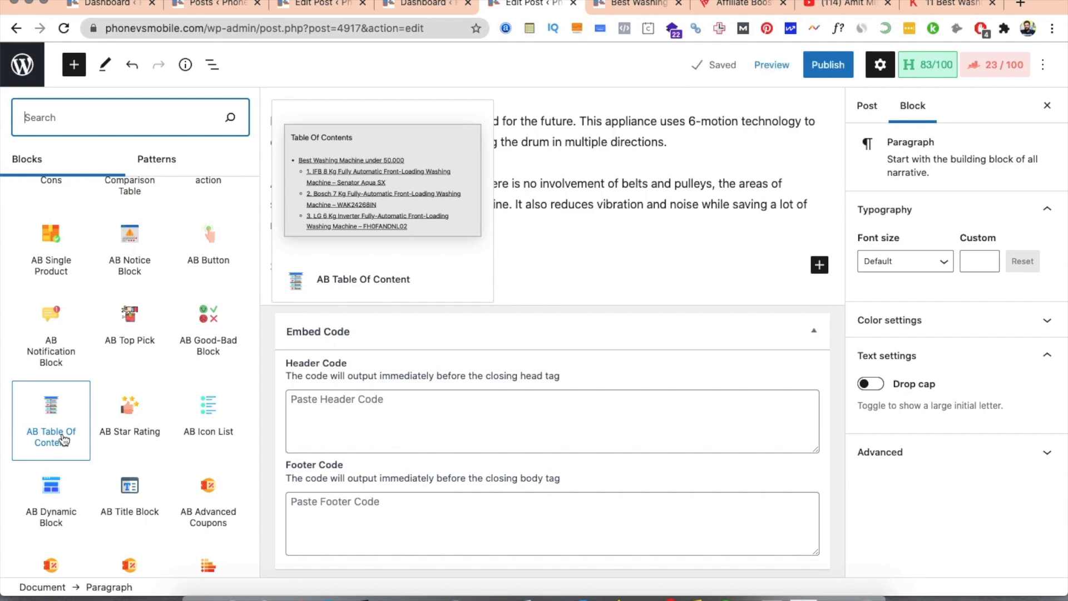
pyautogui.scroll(10, 626, 142)
pyautogui.scroll(-10, 643, 149)
pyautogui.scroll(-7, 557, 460)
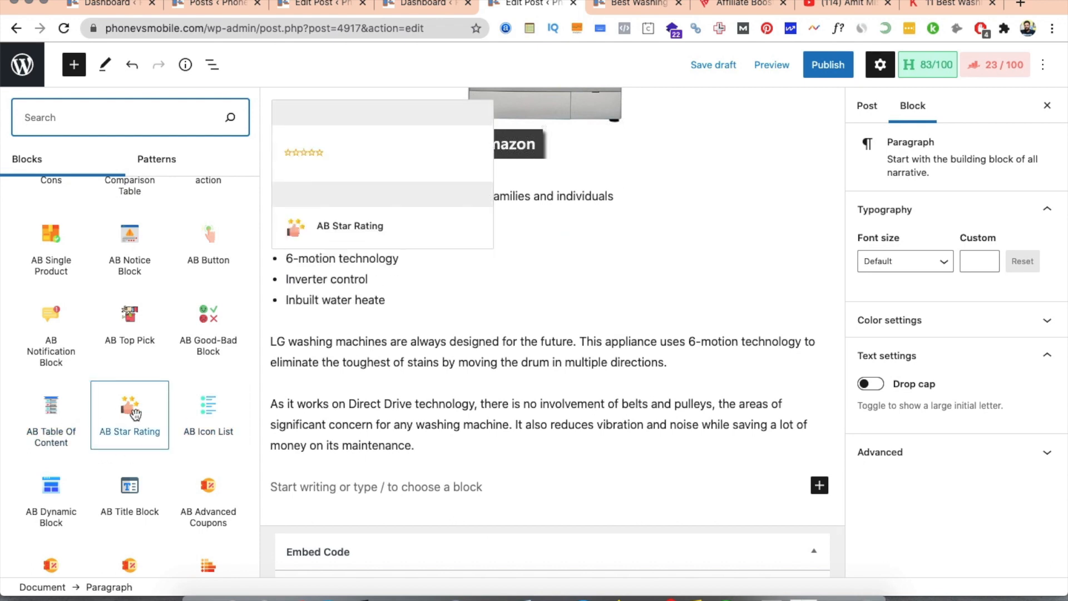
# - Add an empty paragraph between the LG washing machine image and its feature list
pyautogui.click(494, 432)
pyautogui.scroll(5, 493, 432)
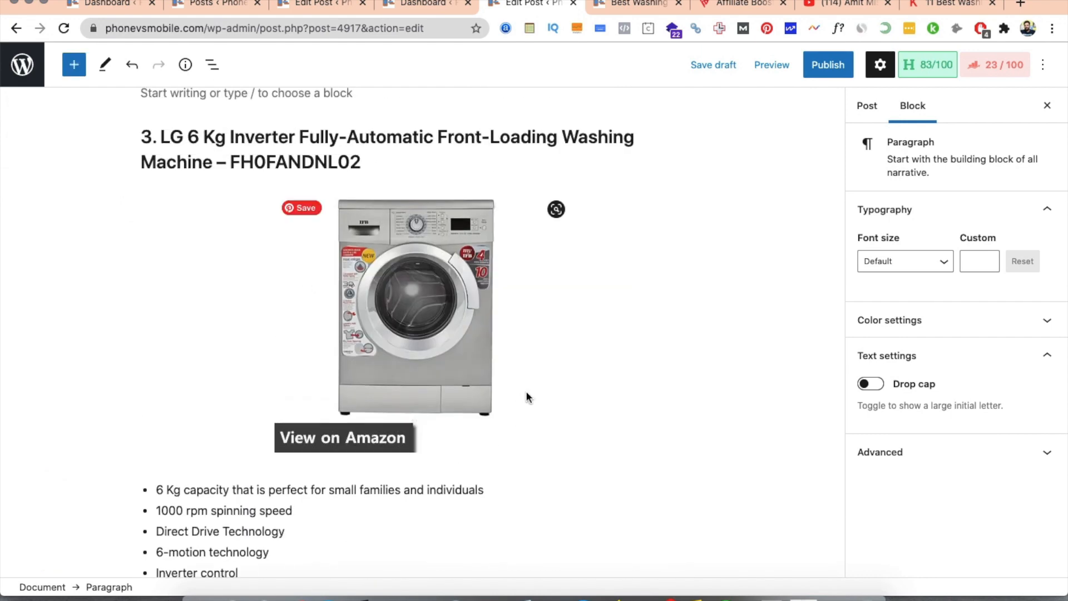
pyautogui.click(525, 391)
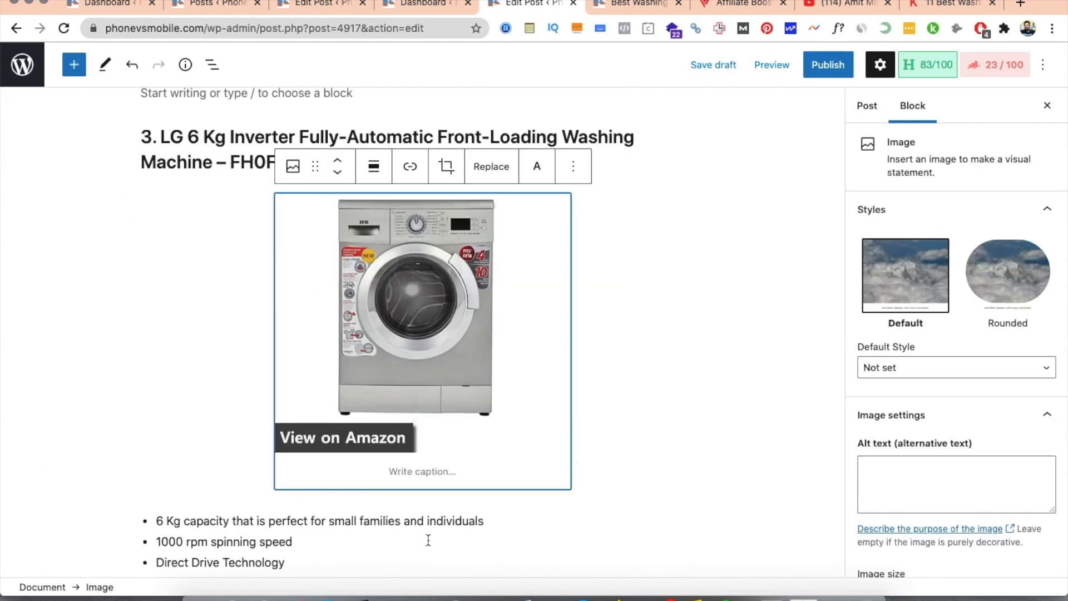
pyautogui.click(566, 457)
pyautogui.press('Return')
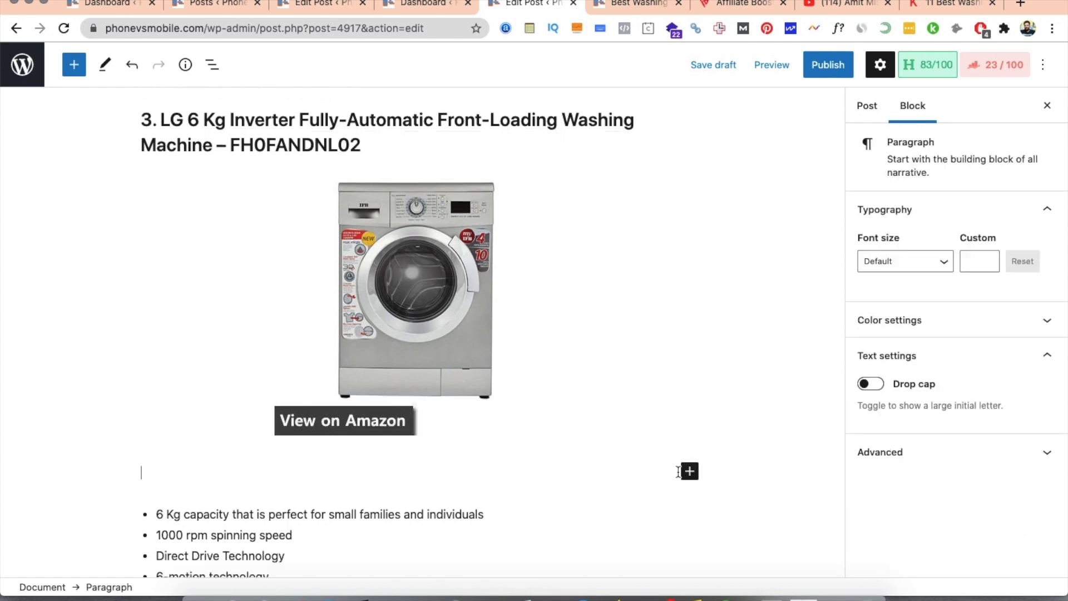
# - Insert an AB Star Rating block in the empty paragraph below the LG washing machine image
pyautogui.click(689, 472)
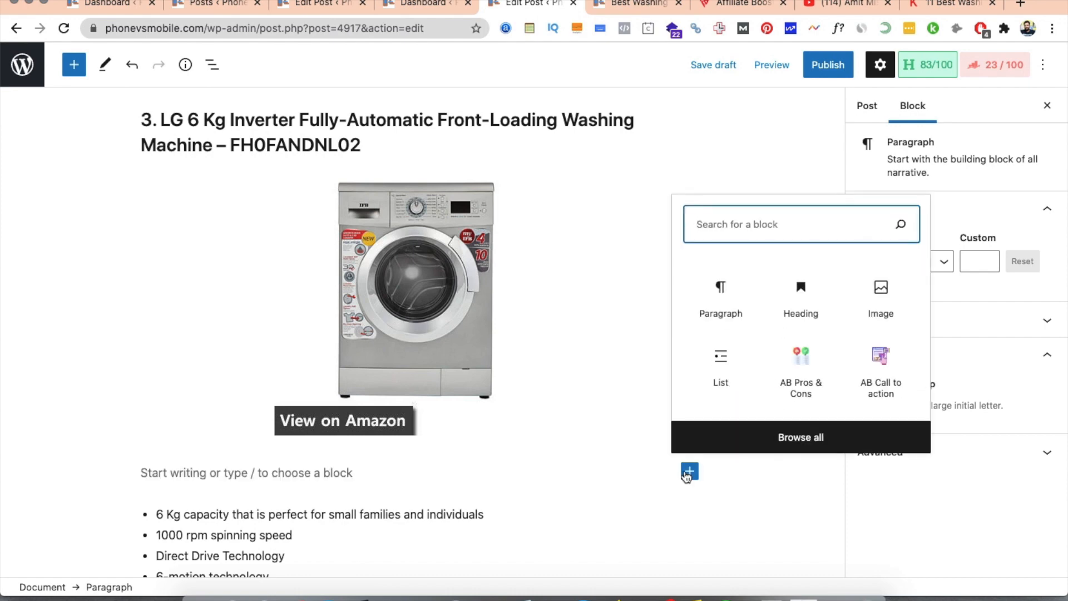
pyautogui.click(794, 440)
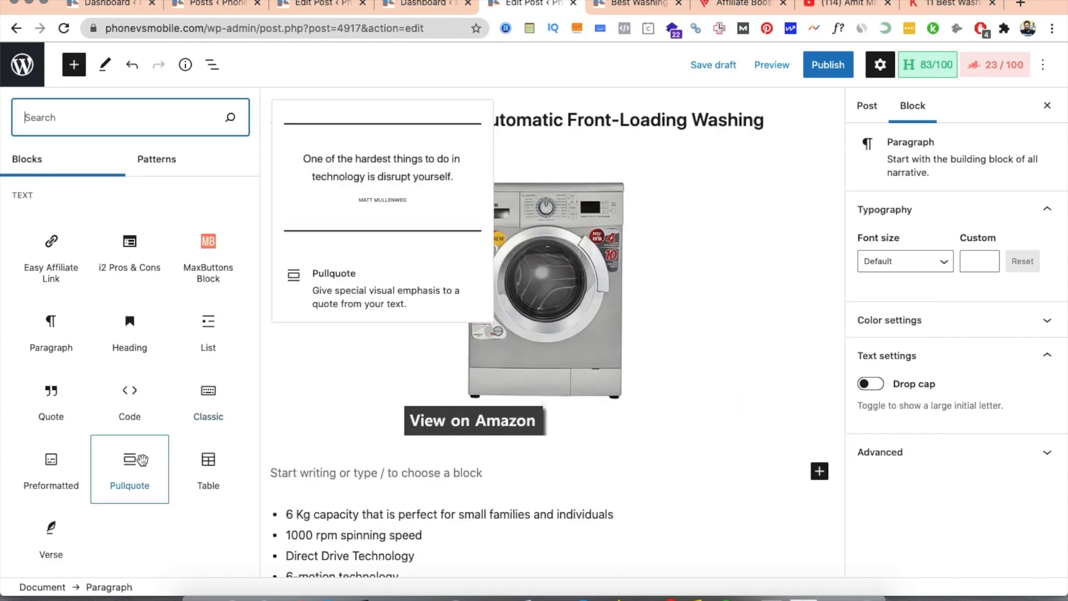
pyautogui.scroll(-10, 134, 451)
pyautogui.scroll(-15, 142, 460)
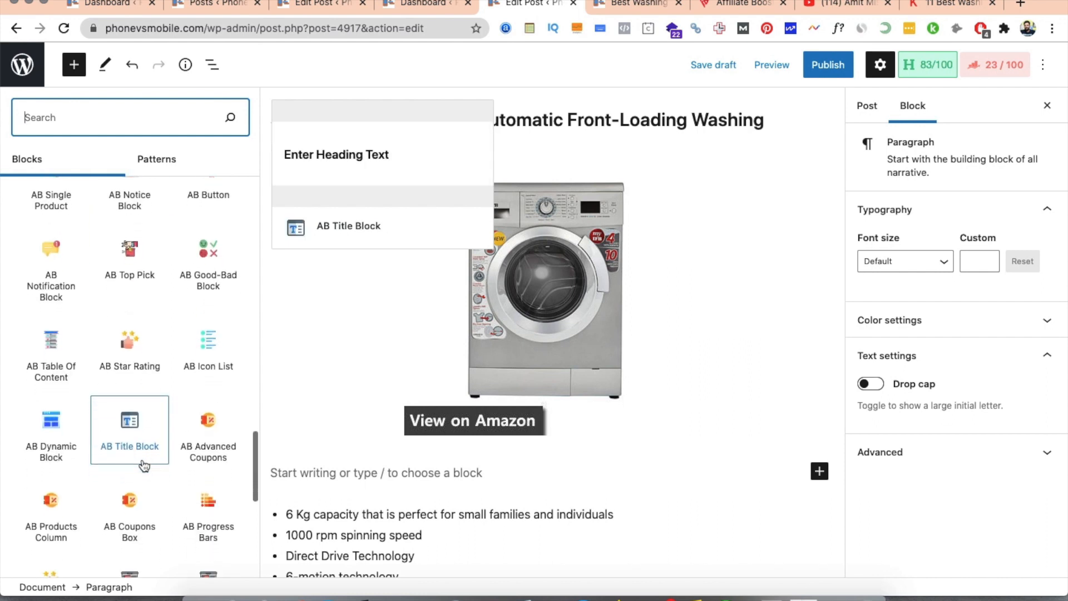
pyautogui.click(140, 365)
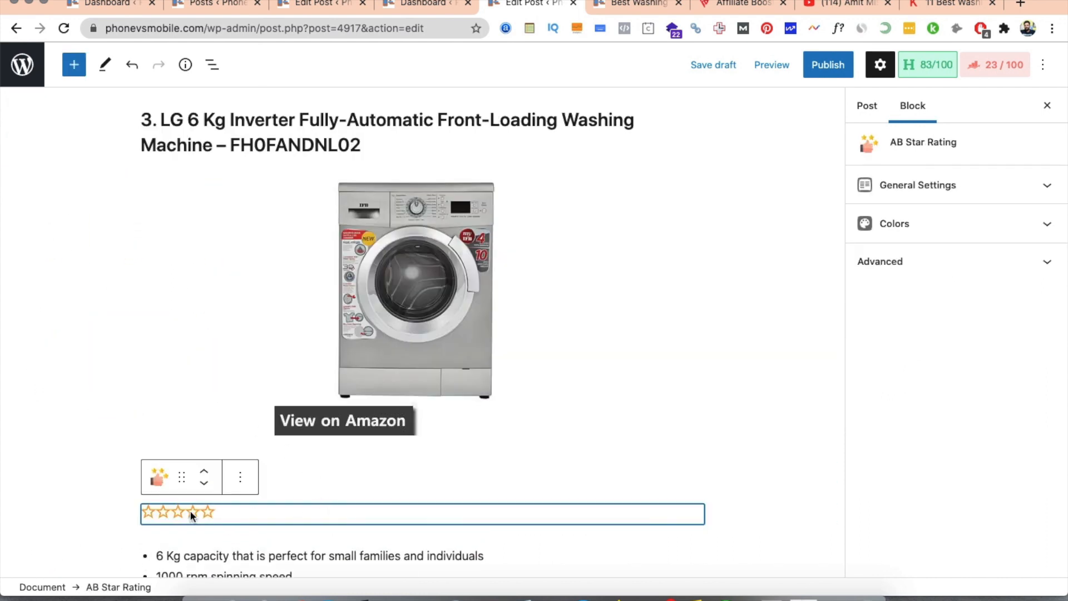
# - Set the LG washing machine's rating to four stars and remove the extra unfilled star rating block above it
pyautogui.click(658, 376)
pyautogui.click(337, 468)
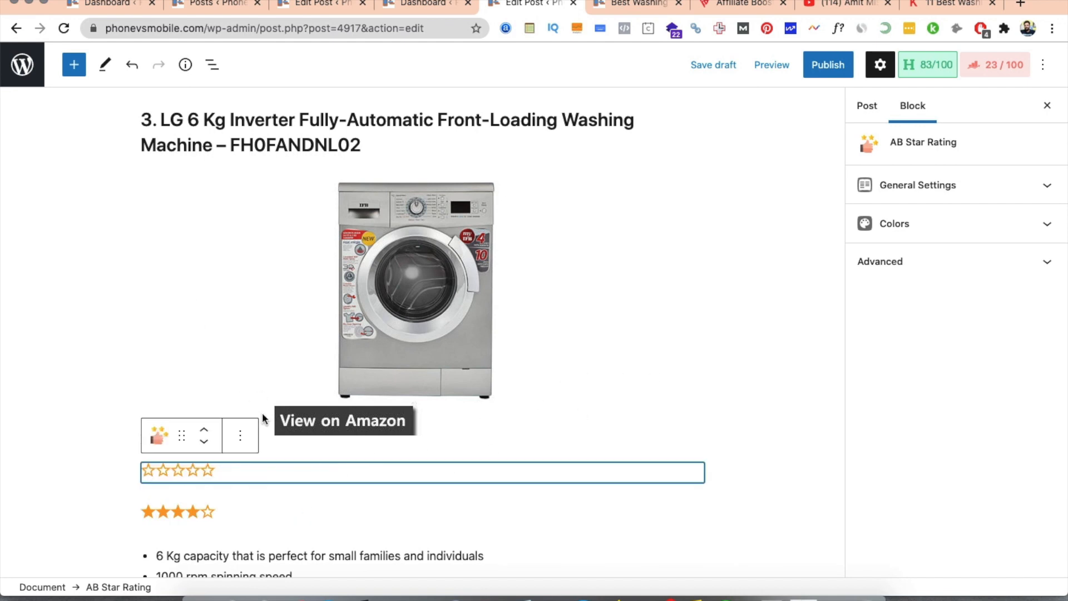
pyautogui.click(240, 435)
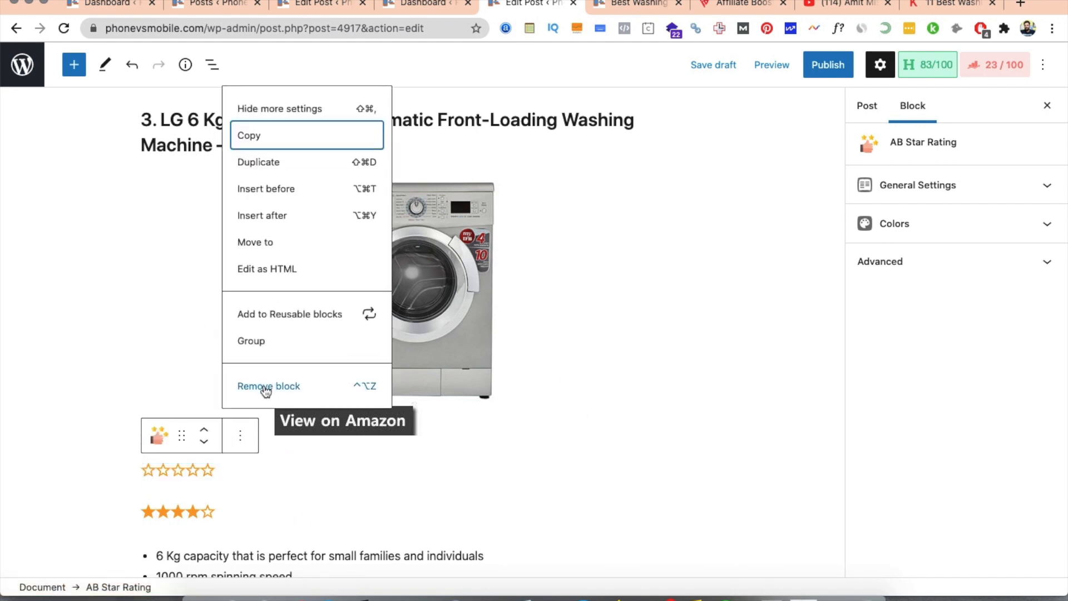
pyautogui.click(265, 388)
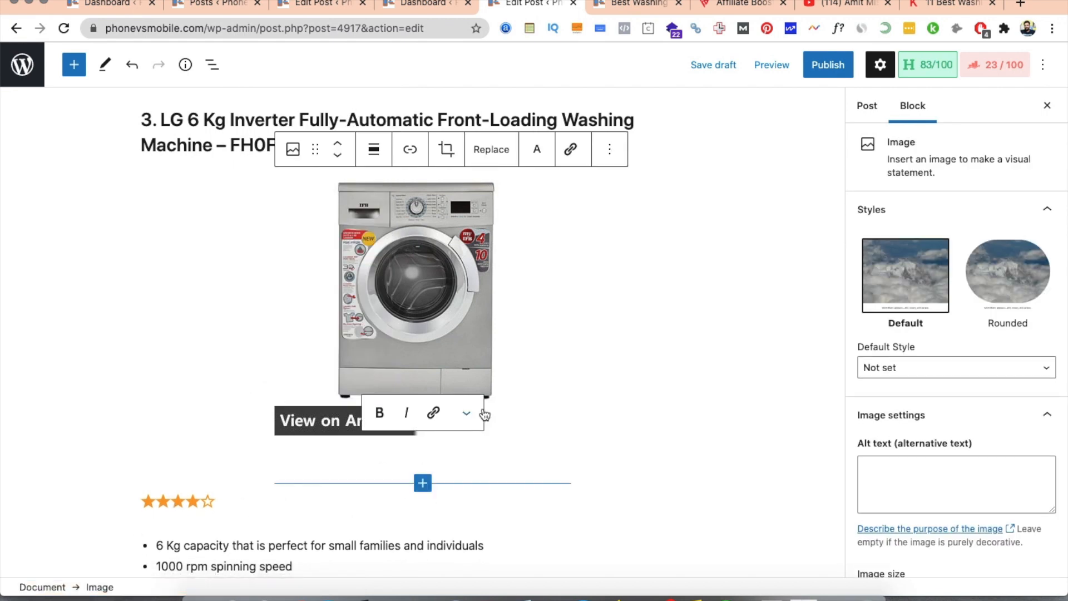
pyautogui.scroll(-3, 600, 510)
pyautogui.scroll(15, 600, 511)
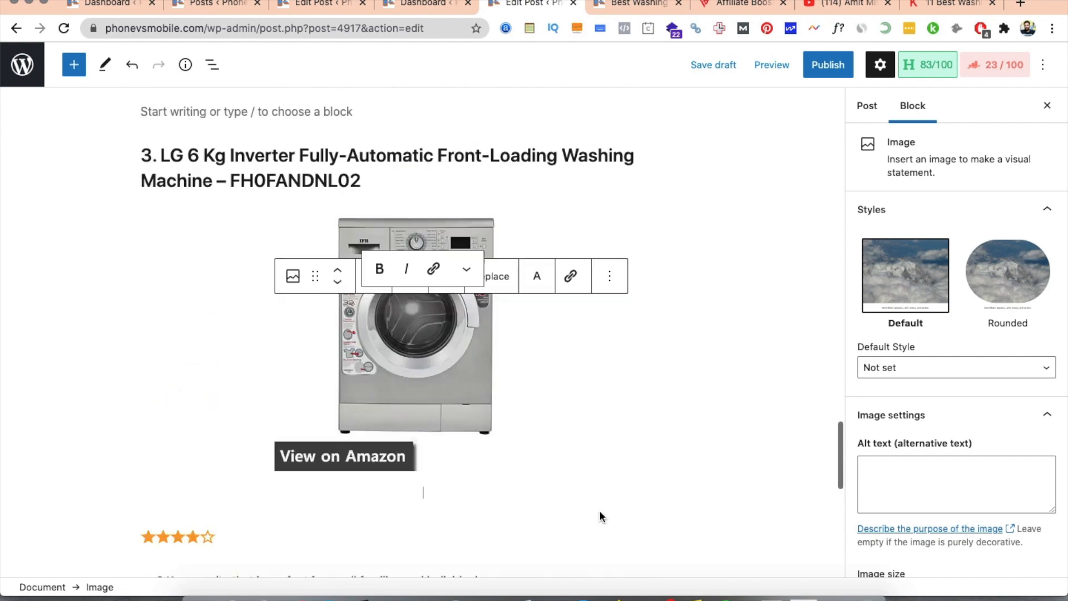
# - Insert an AB Icon List block below the LG washing machine's first description paragraph
pyautogui.scroll(-5, 600, 511)
pyautogui.scroll(-20, 600, 511)
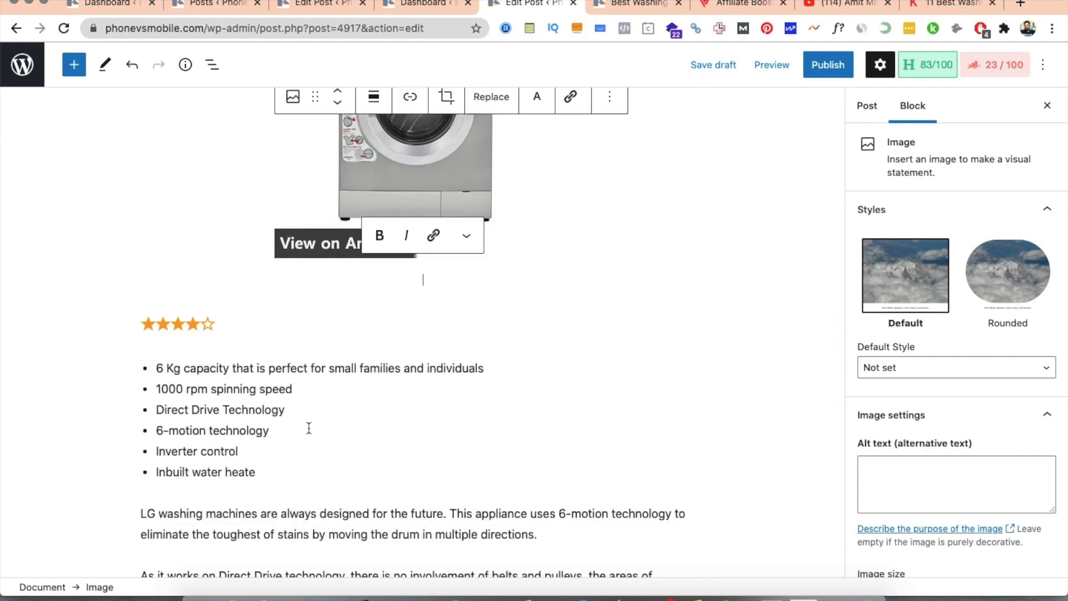
pyautogui.click(237, 323)
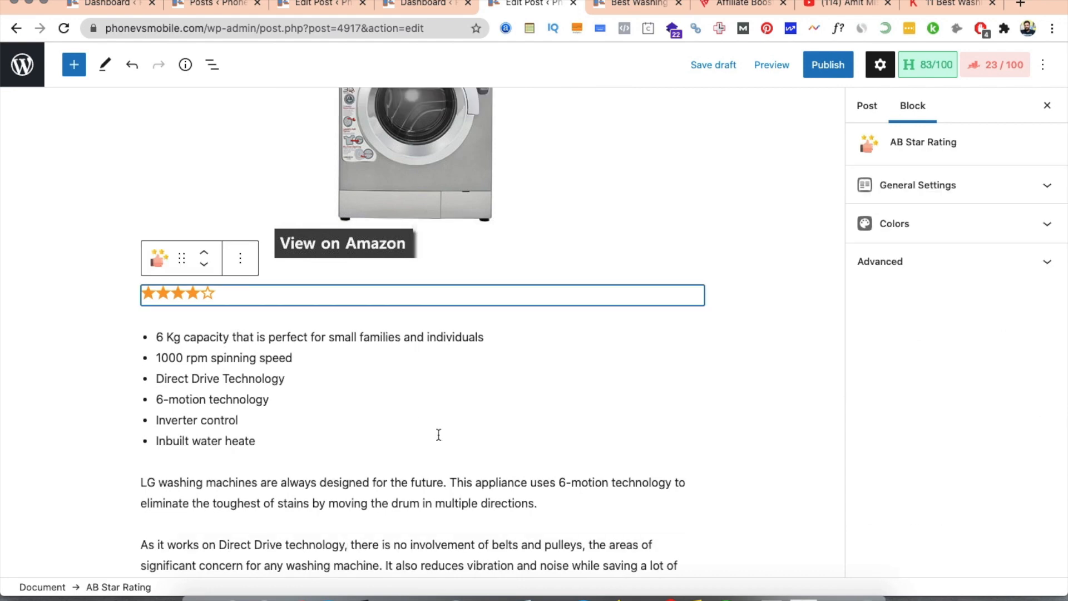
pyautogui.scroll(-4, 439, 431)
pyautogui.click(552, 291)
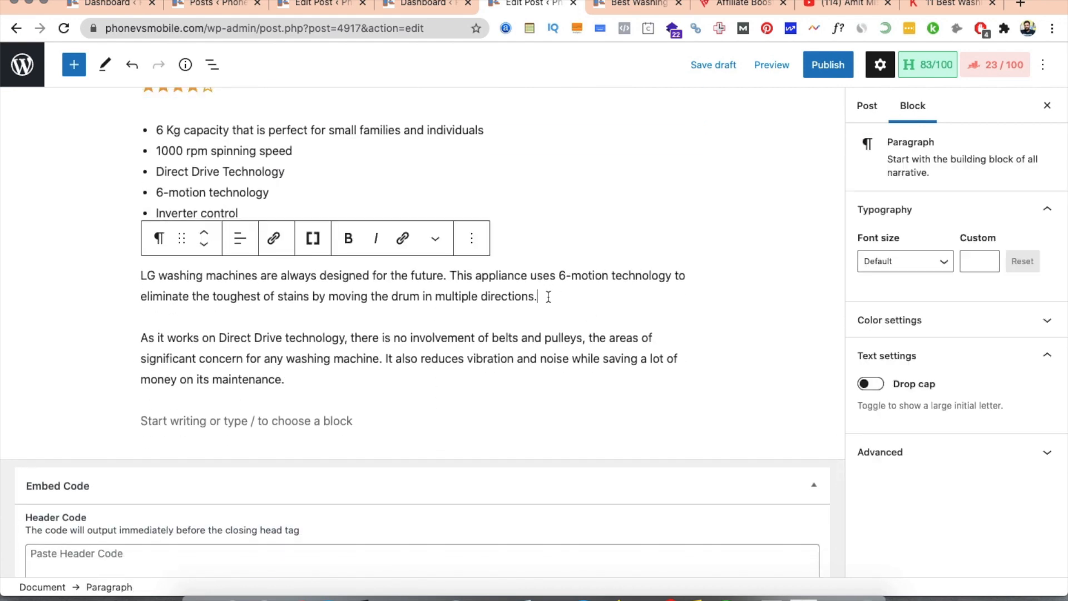
pyautogui.press('Return')
pyautogui.click(73, 65)
pyautogui.scroll(-2, 142, 478)
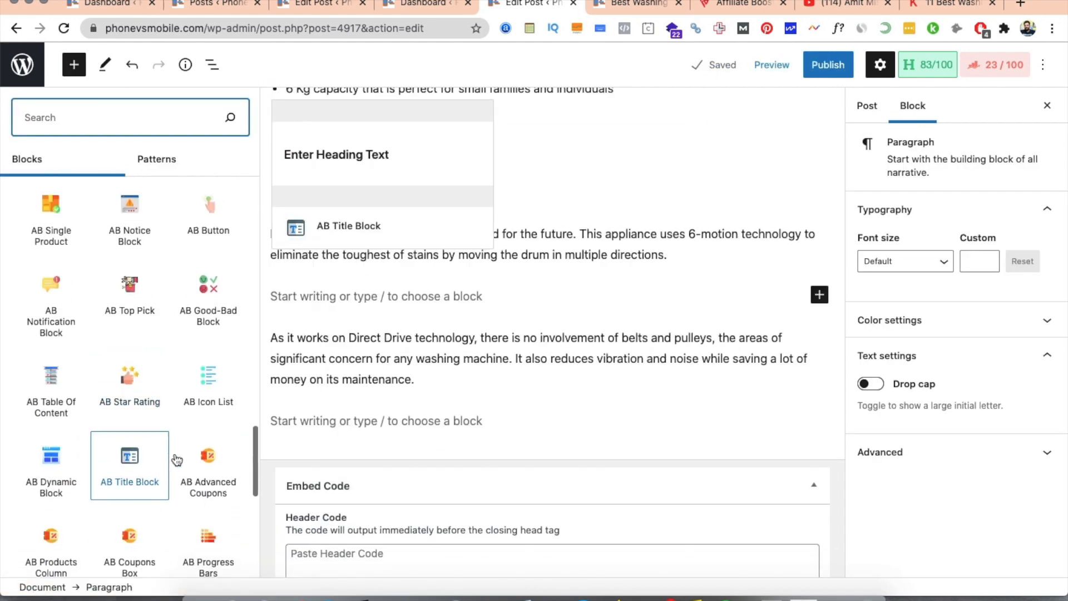
pyautogui.scroll(1, 212, 389)
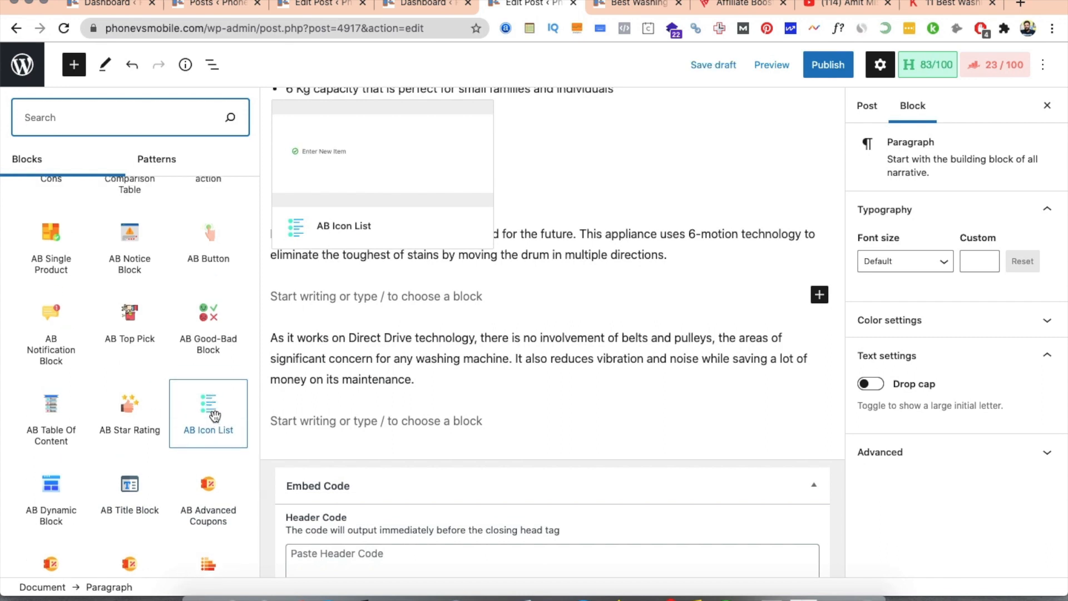
pyautogui.click(214, 416)
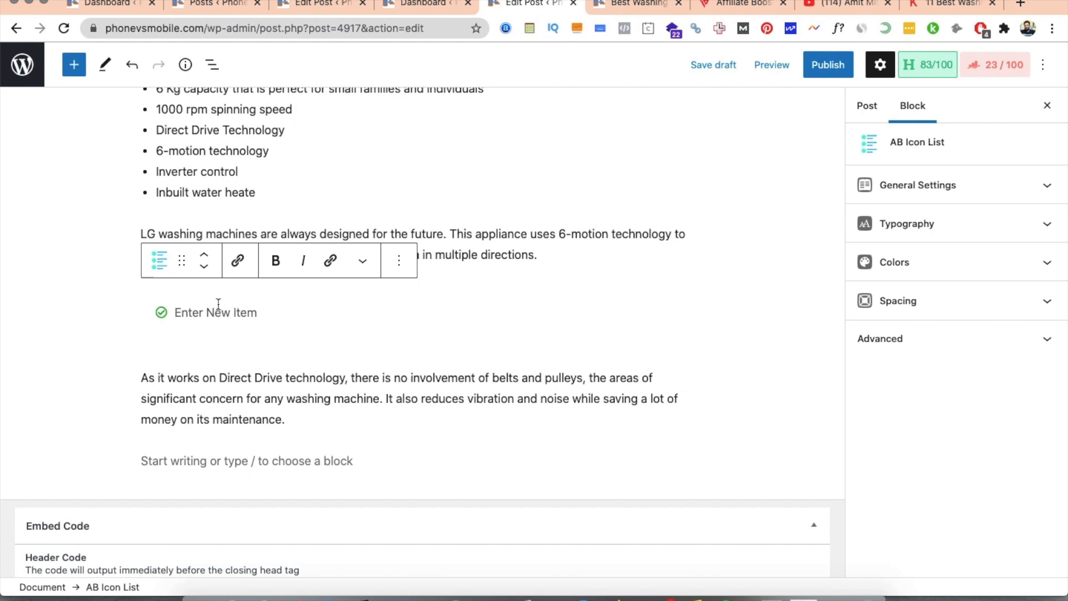
# - Fill the icon list with the items 1st, 2nd and 3rd, and add an empty fourth item
pyautogui.scroll(-1, 216, 343)
pyautogui.write('1st')
pyautogui.press('Return')
pyautogui.write('2nd')
pyautogui.press('Return')
pyautogui.write('3rd')
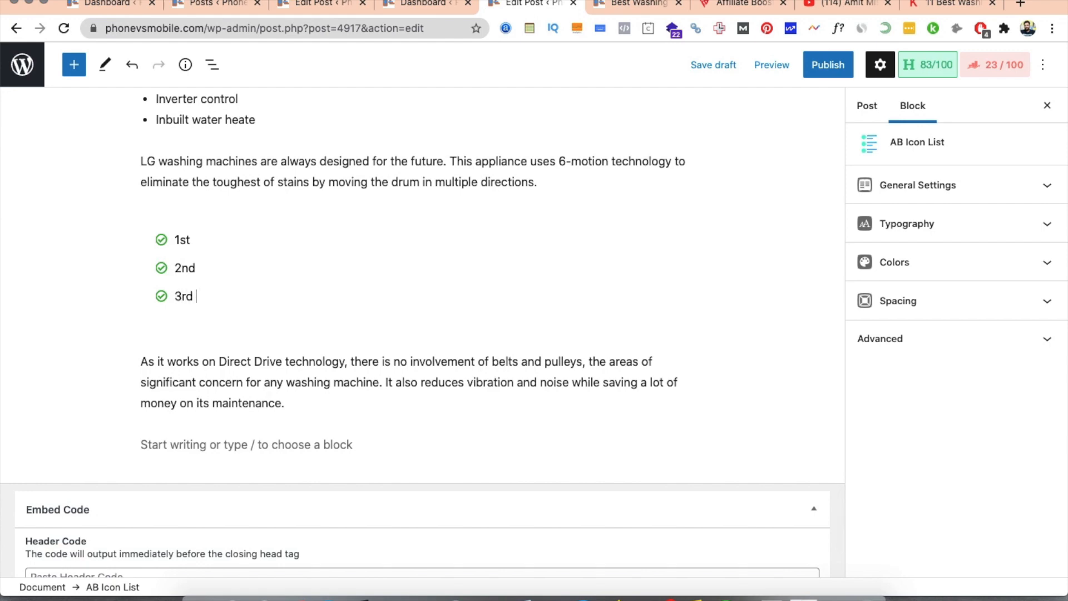
pyautogui.scroll(4, 422, 332)
pyautogui.scroll(-3, 422, 332)
pyautogui.press('Return')
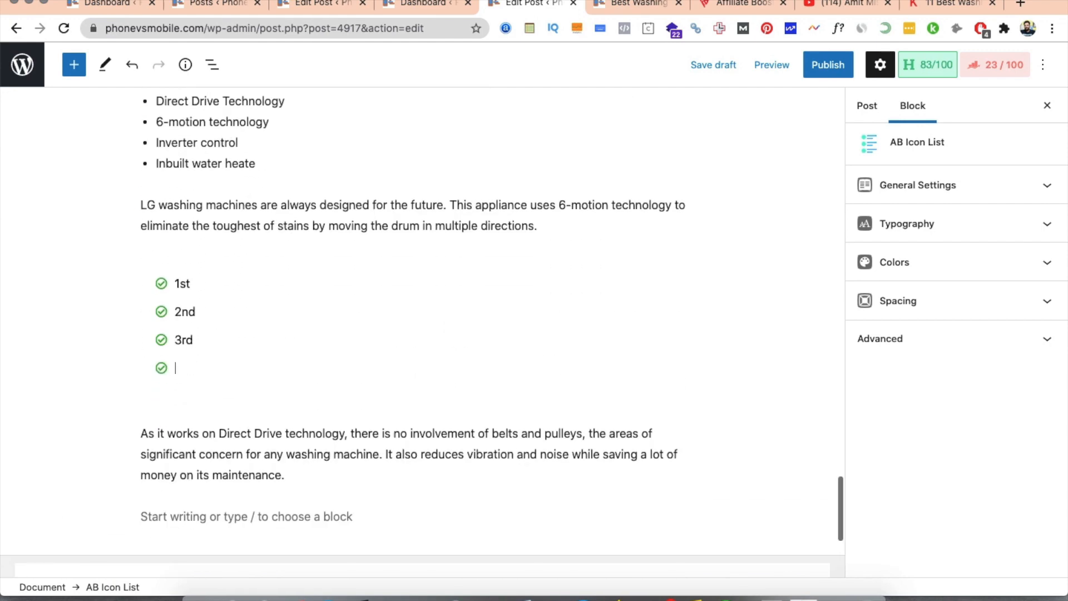
# - Insert an AB Dynamic Block in the empty paragraph at the end of the post
pyautogui.click(341, 517)
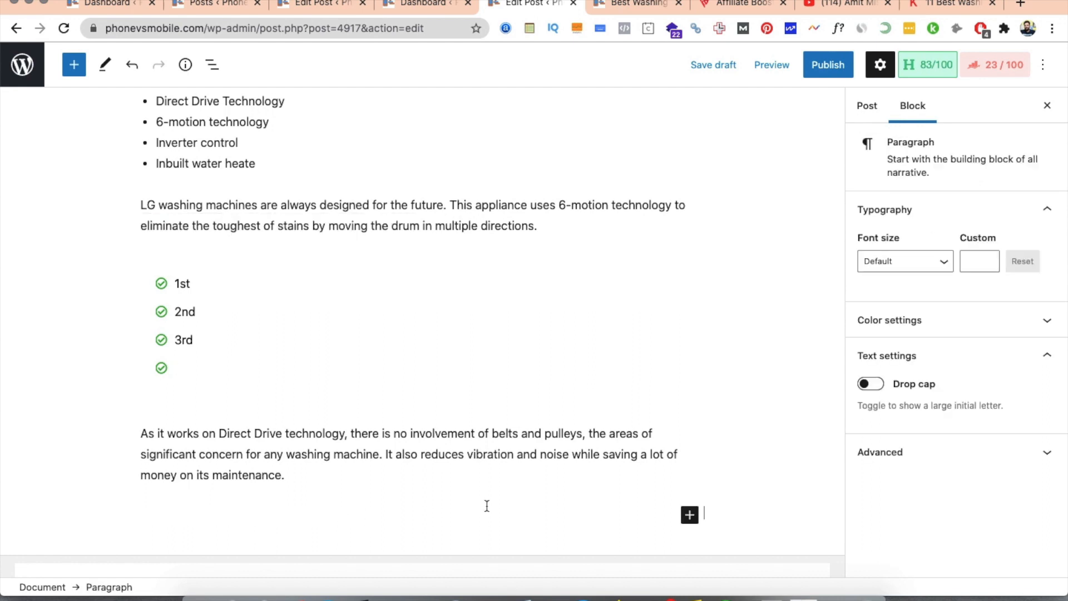
pyautogui.click(691, 514)
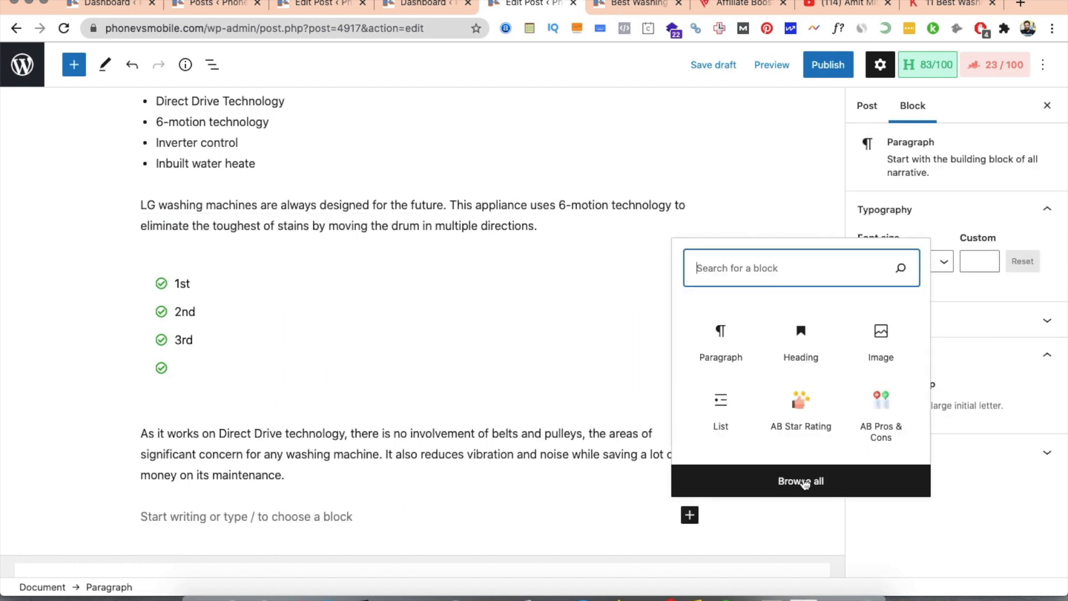
pyautogui.click(805, 482)
pyautogui.scroll(-15, 204, 426)
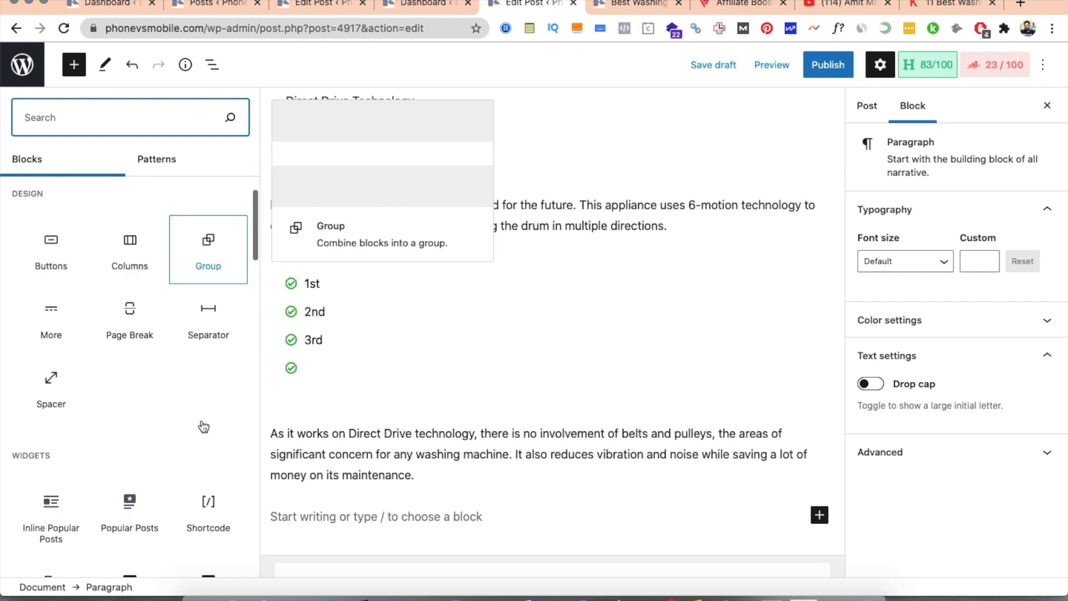
pyautogui.scroll(-15, 204, 426)
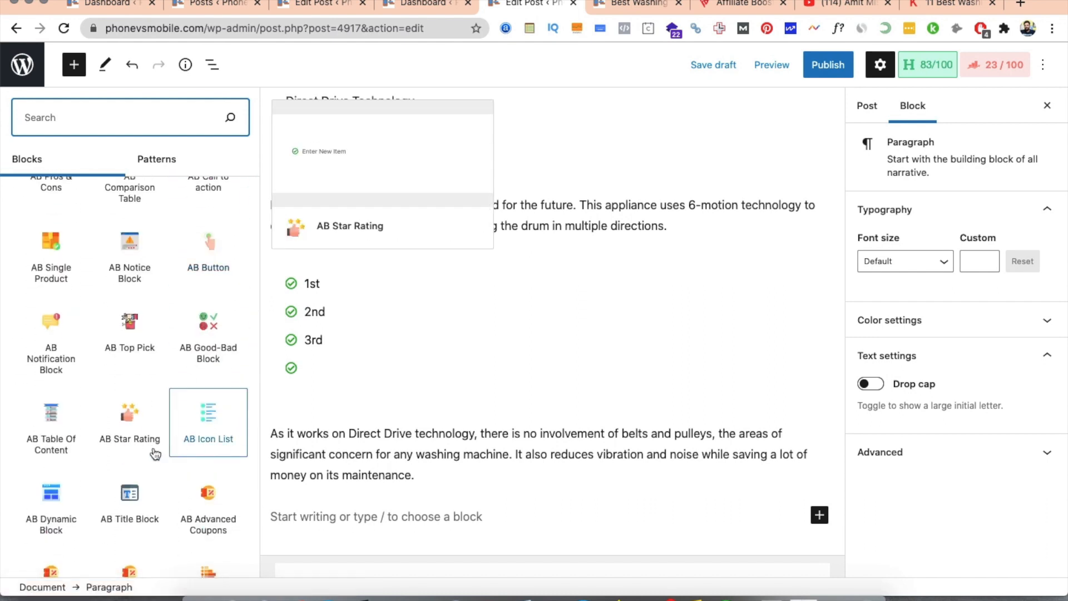
pyautogui.scroll(-3, 153, 453)
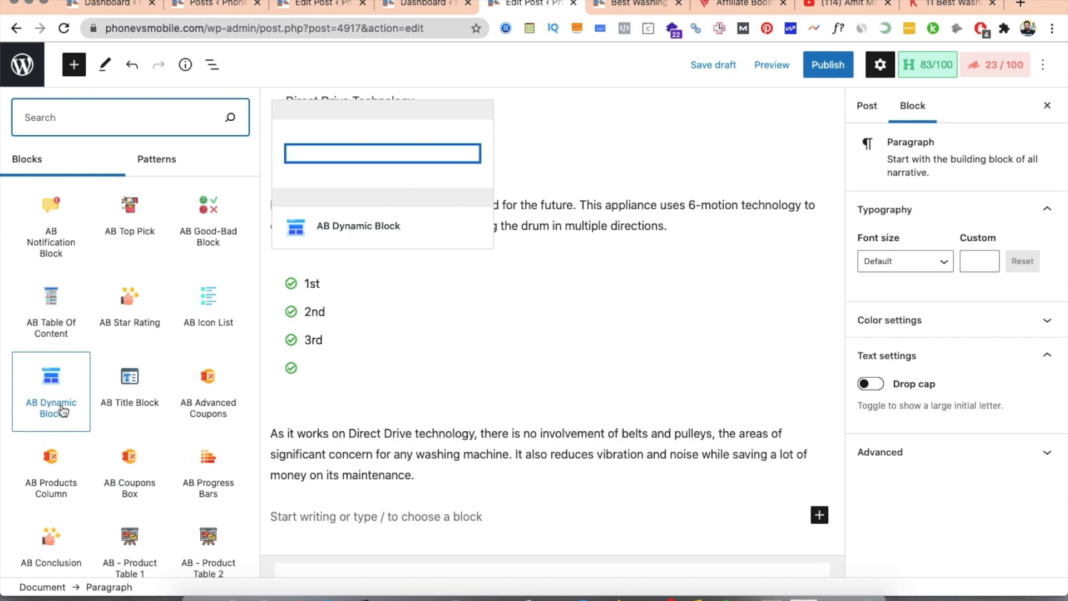
pyautogui.click(51, 391)
# - Copy the LG paragraph about Direct Drive technology into the dynamic block, keeping the original paragraph above it
pyautogui.scroll(-3, 479, 396)
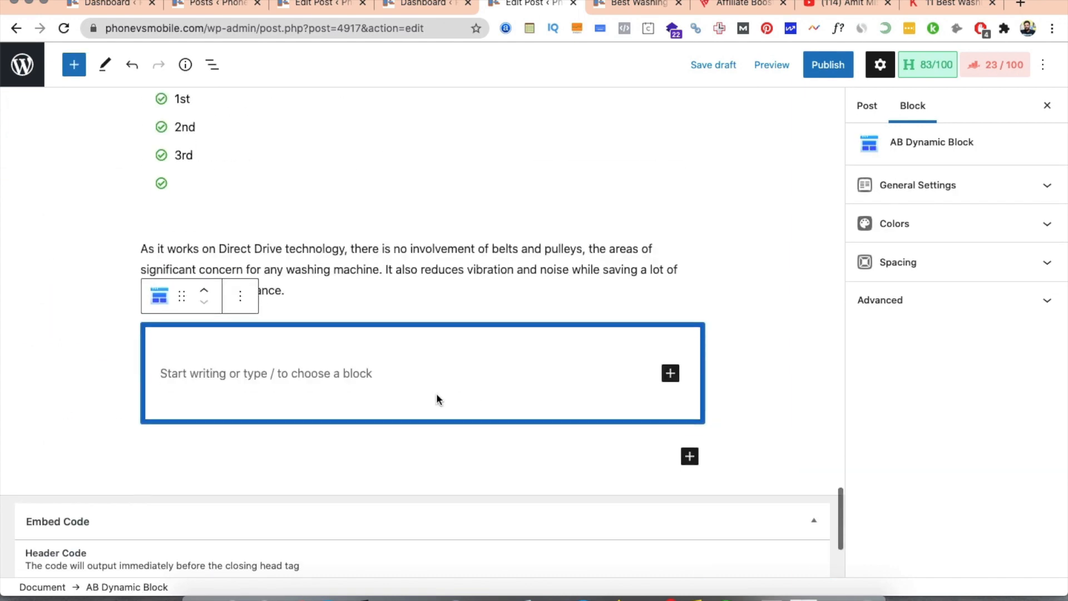
pyautogui.click(281, 374)
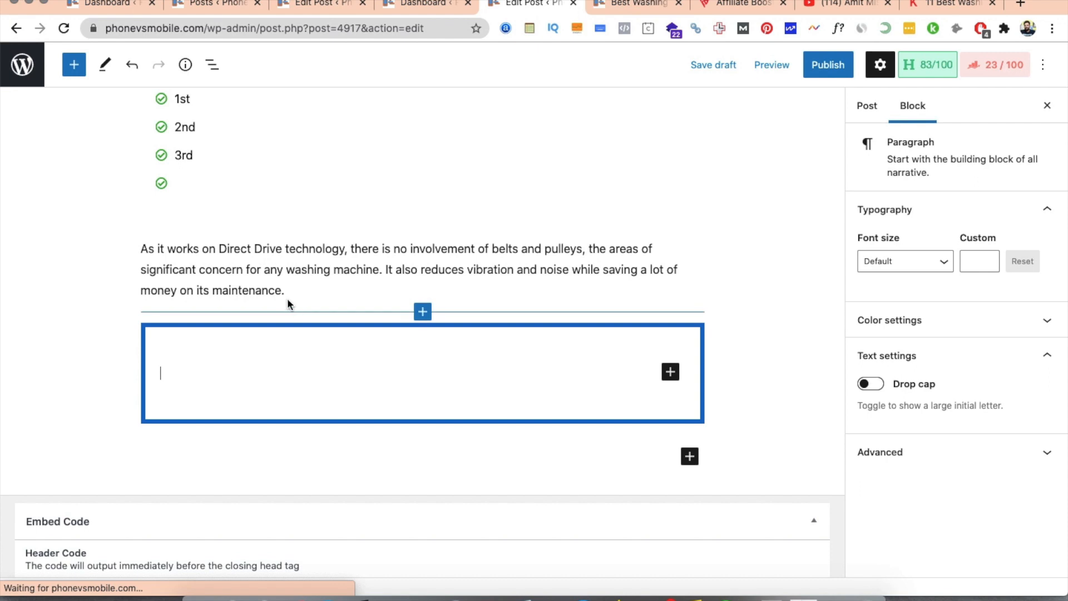
pyautogui.moveTo(286, 291); pyautogui.dragTo(142, 251)
pyautogui.hotkey('ctrl', 'c')
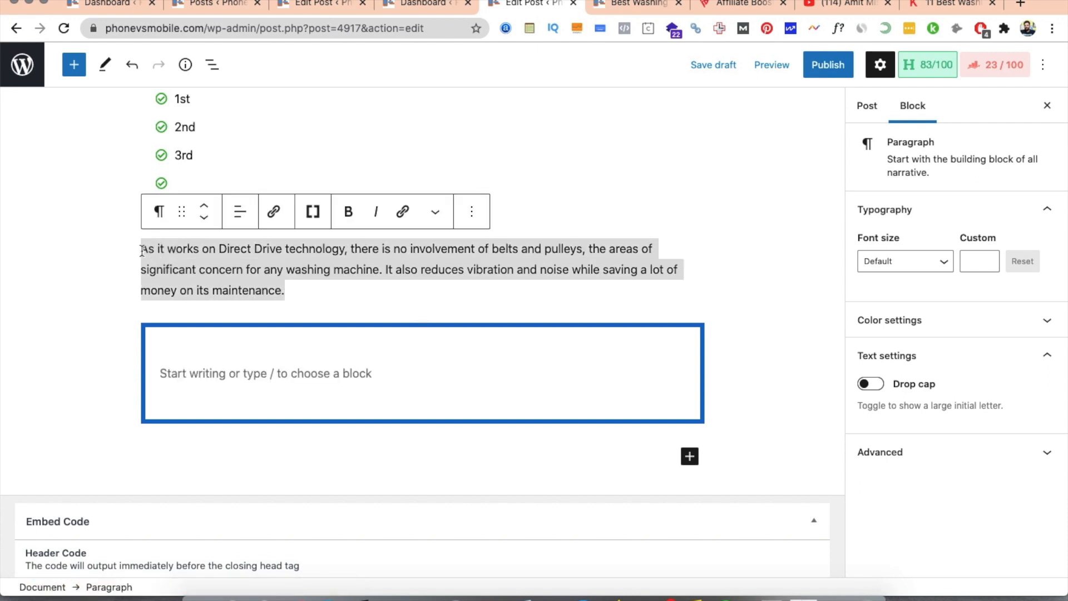
pyautogui.scroll(2, 142, 251)
pyautogui.click(232, 402)
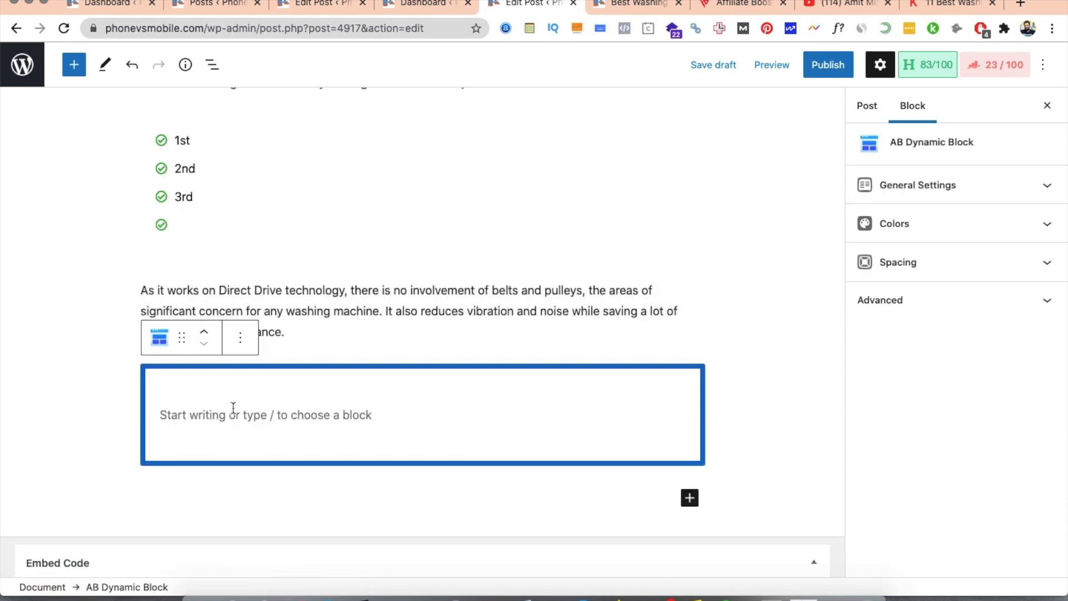
pyautogui.click(234, 415)
pyautogui.hotkey('ctrl', 'v')
pyautogui.click(498, 269)
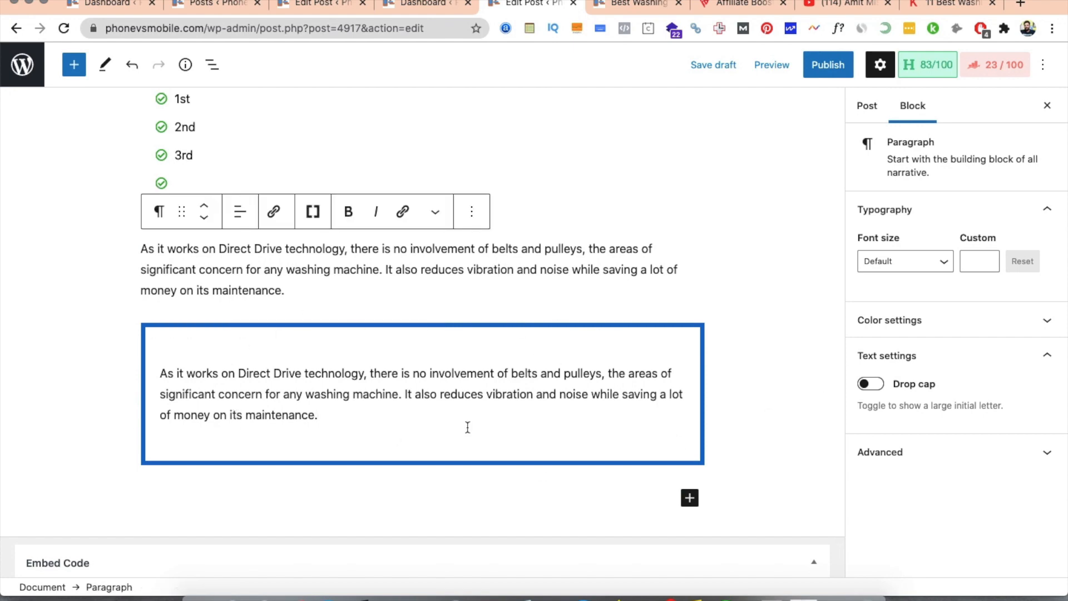
# - Examine the bordered dynamic block in the draft, then switch to the Kitchen Arena washing machine article and look through its highlighted content boxes
pyautogui.scroll(5, 549, 304)
pyautogui.scroll(-10, 549, 307)
pyautogui.scroll(-15, 548, 303)
pyautogui.scroll(-10, 548, 305)
pyautogui.click(321, 325)
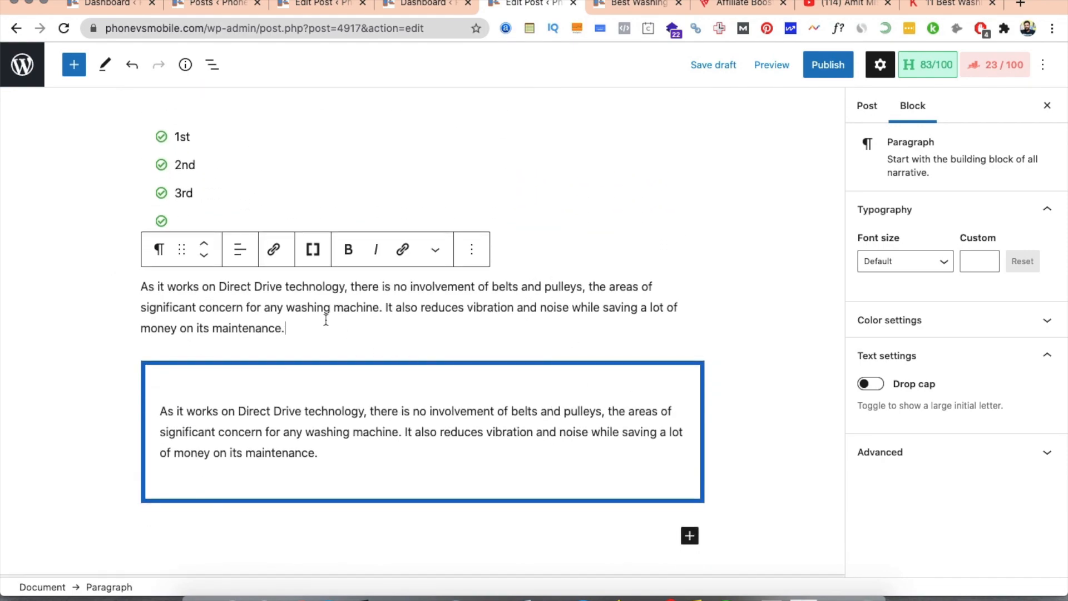
pyautogui.click(912, 10)
pyautogui.scroll(-20, 434, 474)
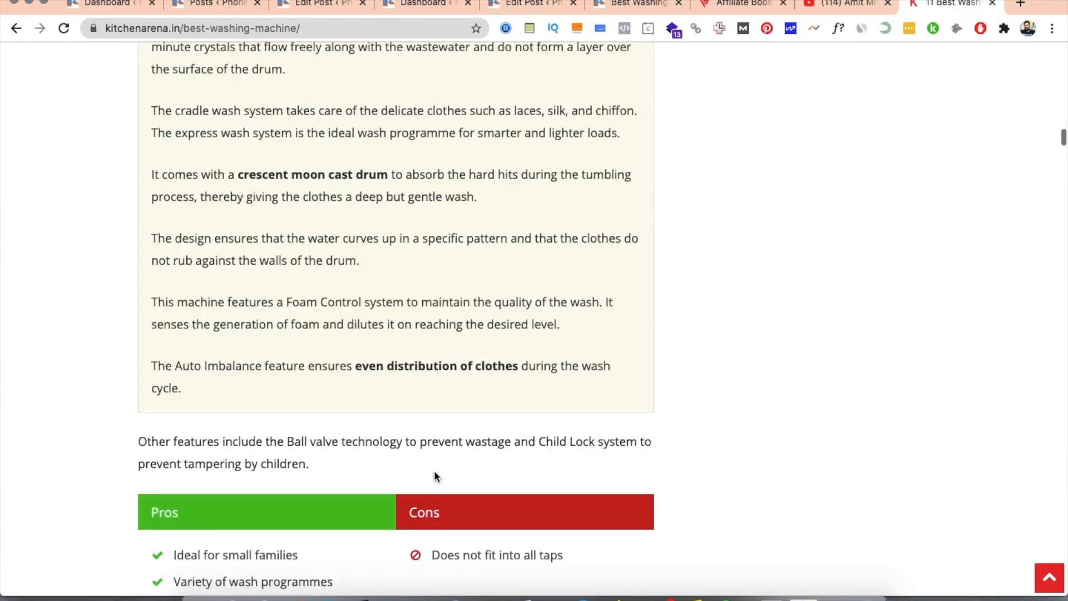
pyautogui.scroll(6, 433, 474)
pyautogui.scroll(20, 435, 471)
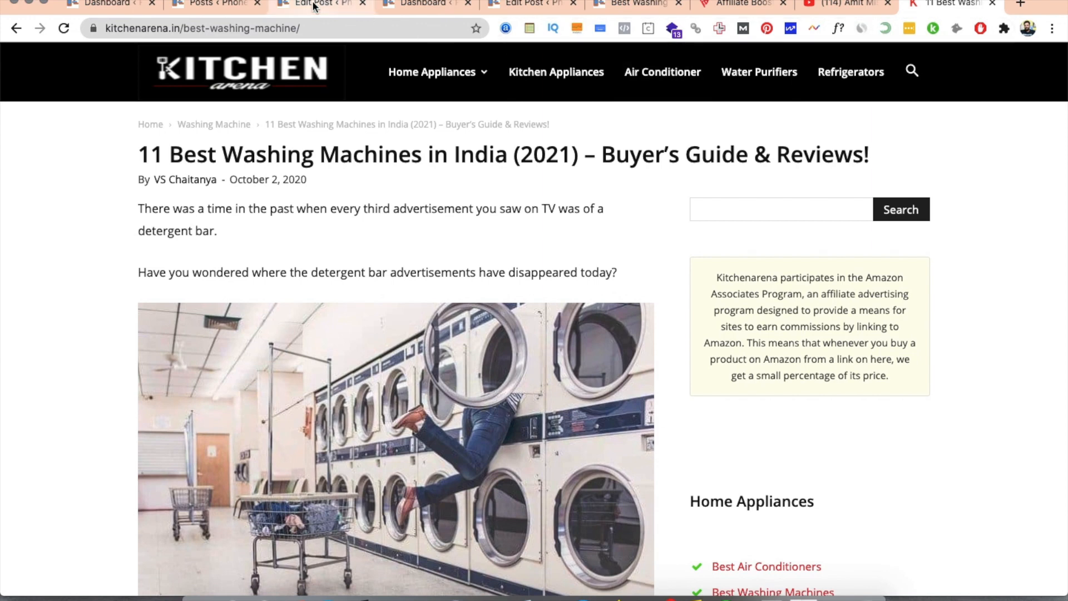
# - Close the browser tab with the Fastrack Reflex Review post and return to the washing machine draft
pyautogui.click(311, 5)
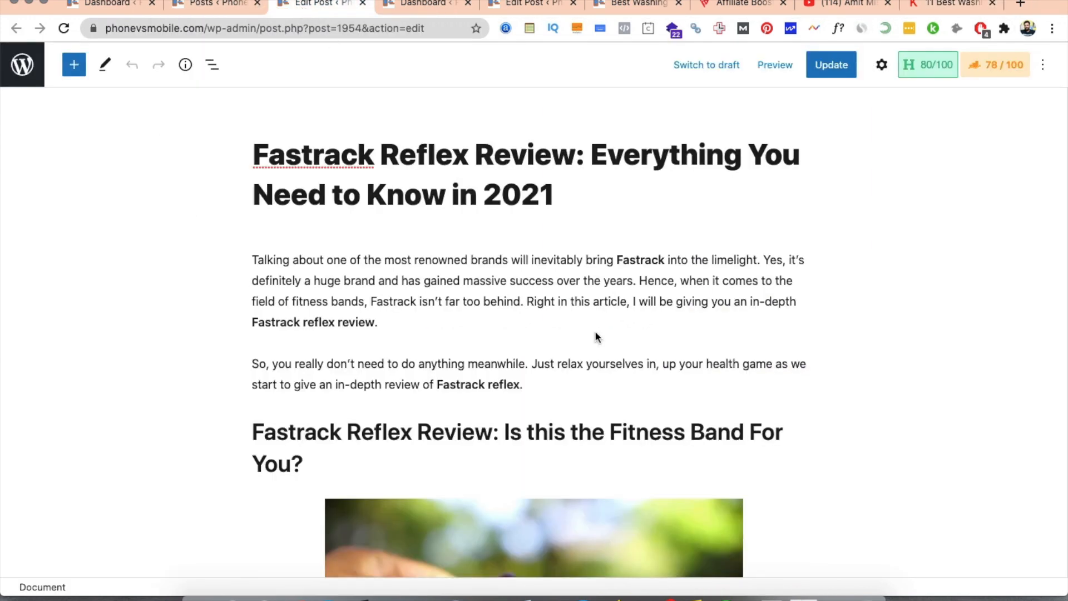
pyautogui.click(396, 5)
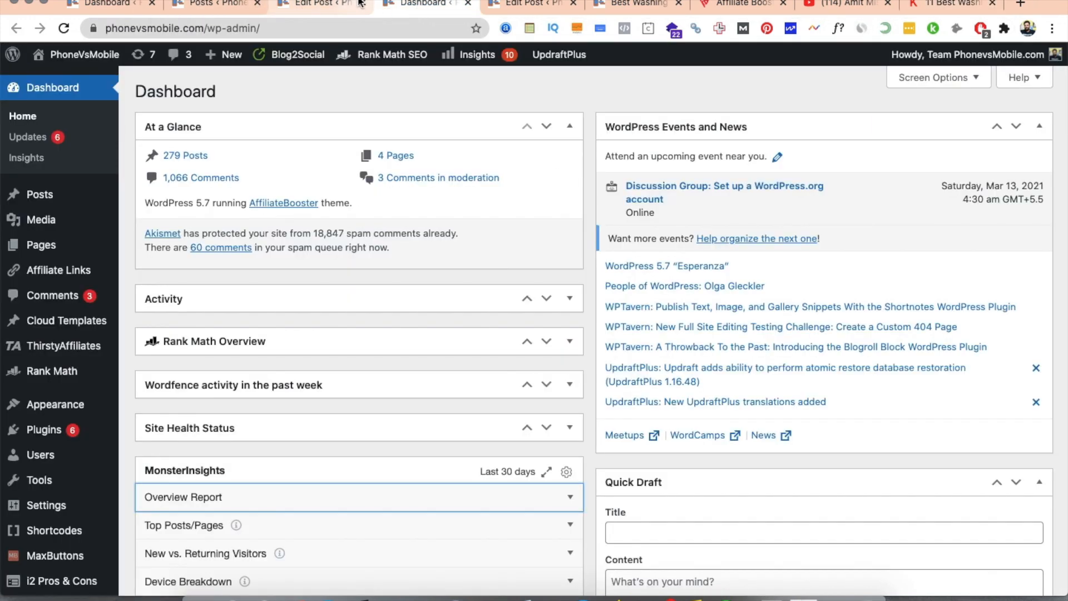
pyautogui.click(362, 4)
pyautogui.click(408, 9)
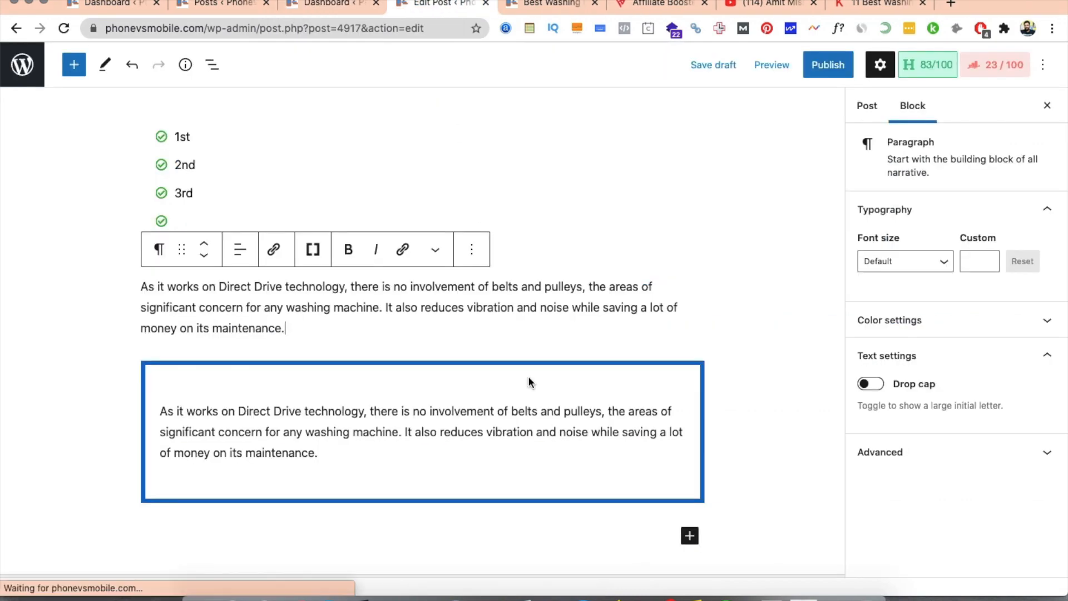
# - Review the blocks already added to the draft, from the Why this is recommended and LG product boxes down to the dynamic block
pyautogui.scroll(-5, 528, 381)
pyautogui.scroll(15, 529, 376)
pyautogui.scroll(3, 529, 375)
pyautogui.scroll(-4, 490, 378)
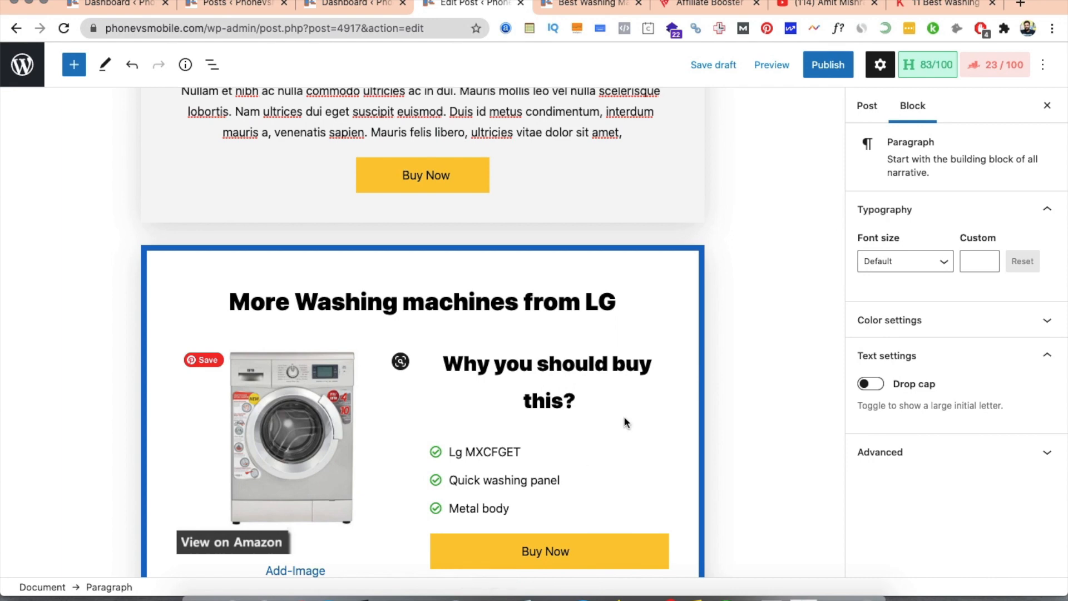
pyautogui.scroll(-4, 427, 129)
pyautogui.scroll(4, 634, 297)
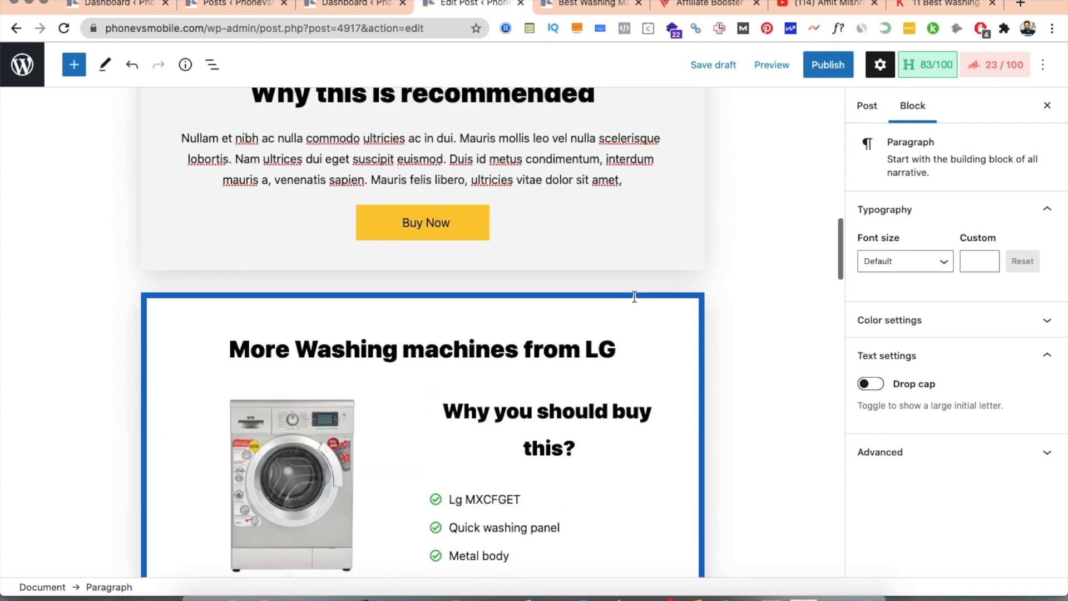
pyautogui.scroll(-5, 635, 297)
pyautogui.scroll(-10, 634, 300)
pyautogui.scroll(-20, 634, 296)
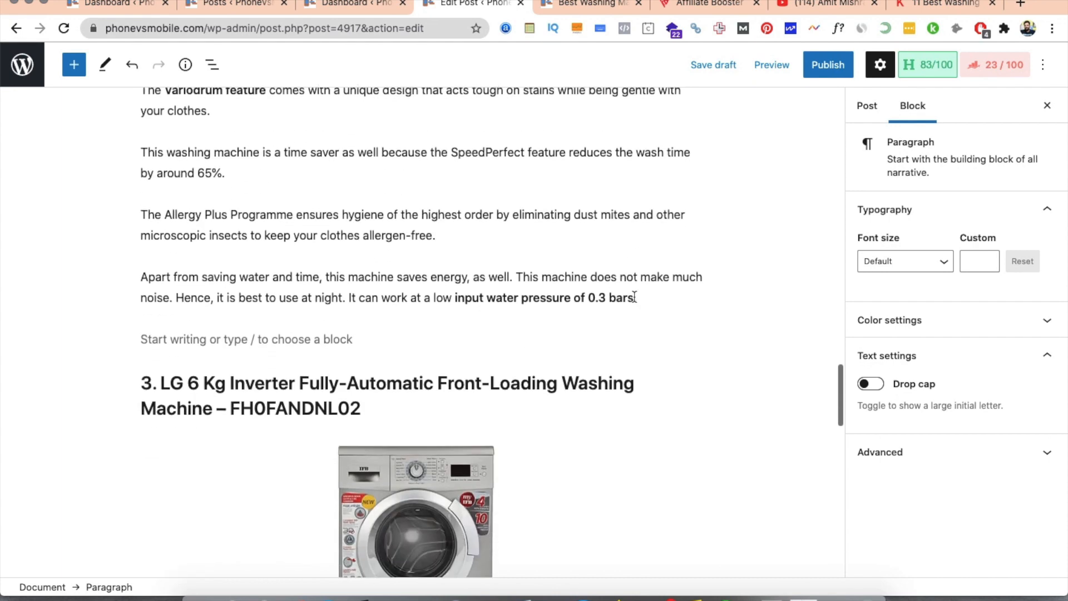
pyautogui.scroll(2, 634, 296)
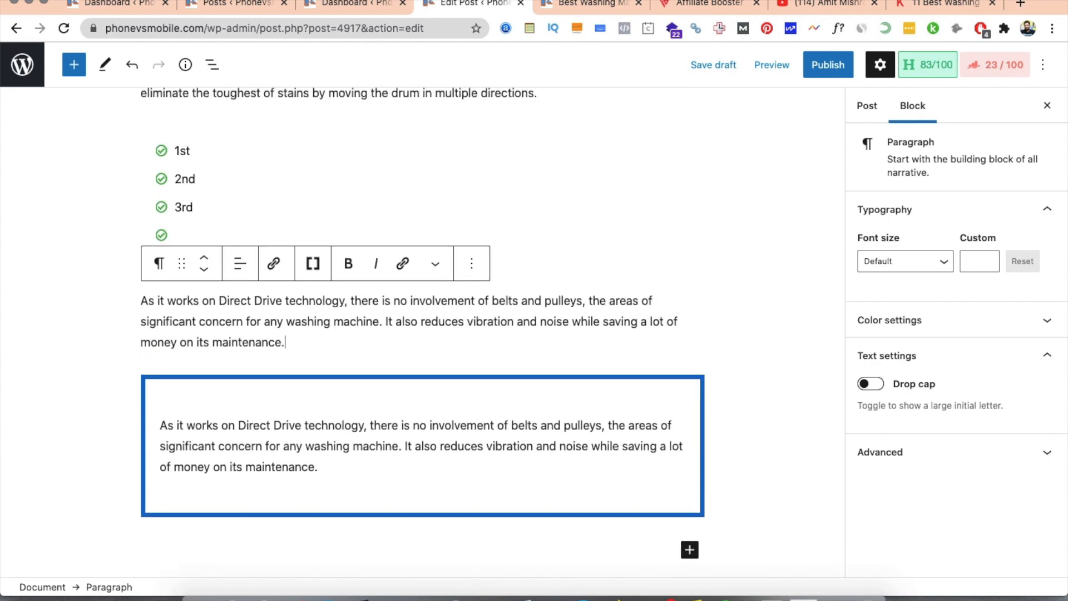
# - Insert an AB Advanced Coupons block between the Direct Drive paragraph and the bordered dynamic block
pyautogui.press('Return')
pyautogui.click(689, 341)
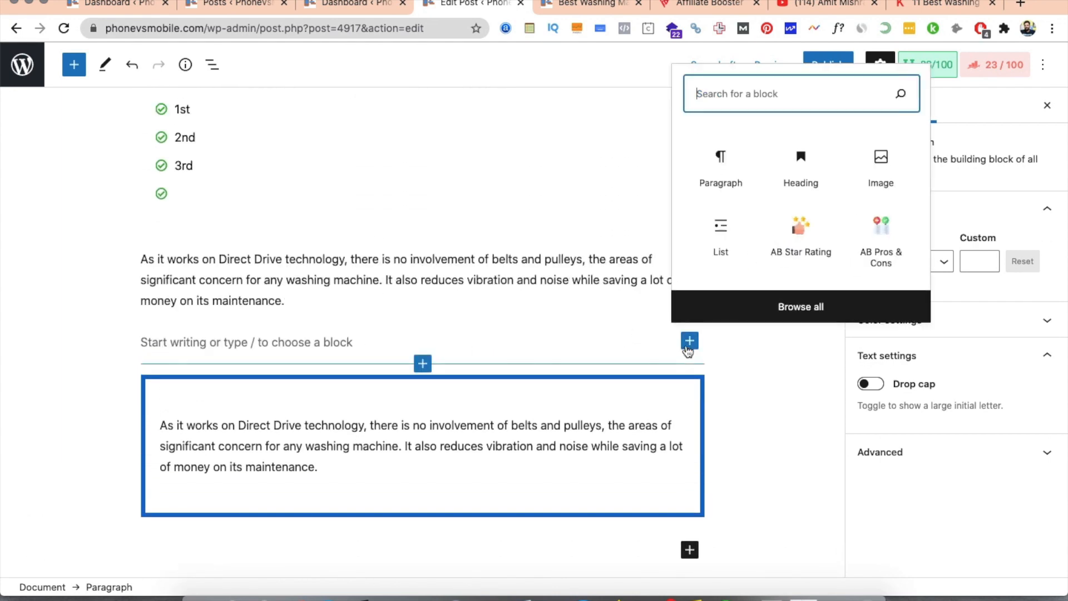
pyautogui.click(813, 312)
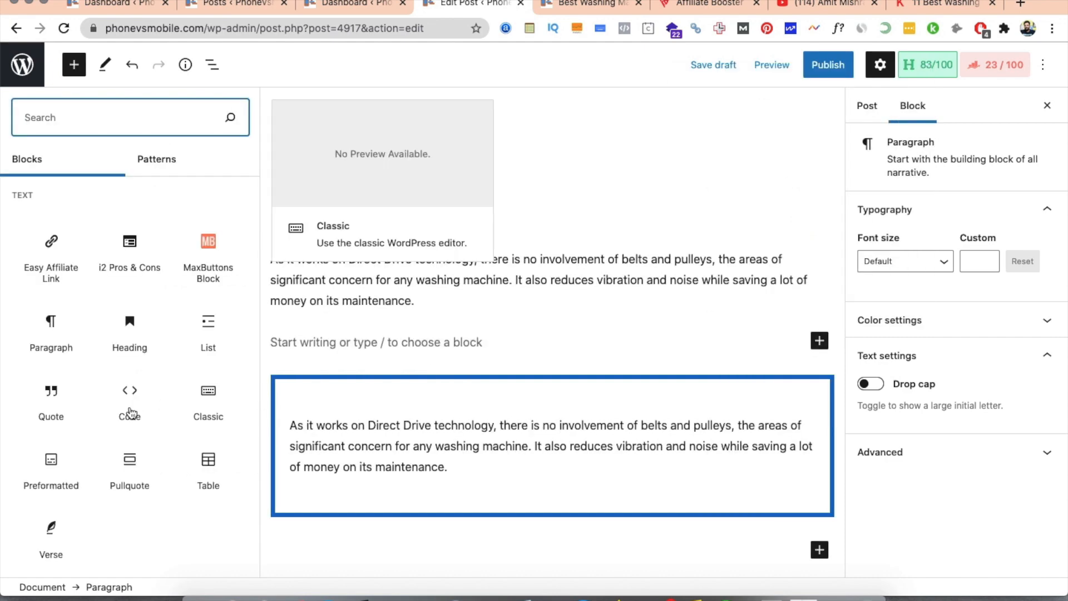
pyautogui.scroll(-15, 131, 413)
pyautogui.scroll(-15, 131, 413)
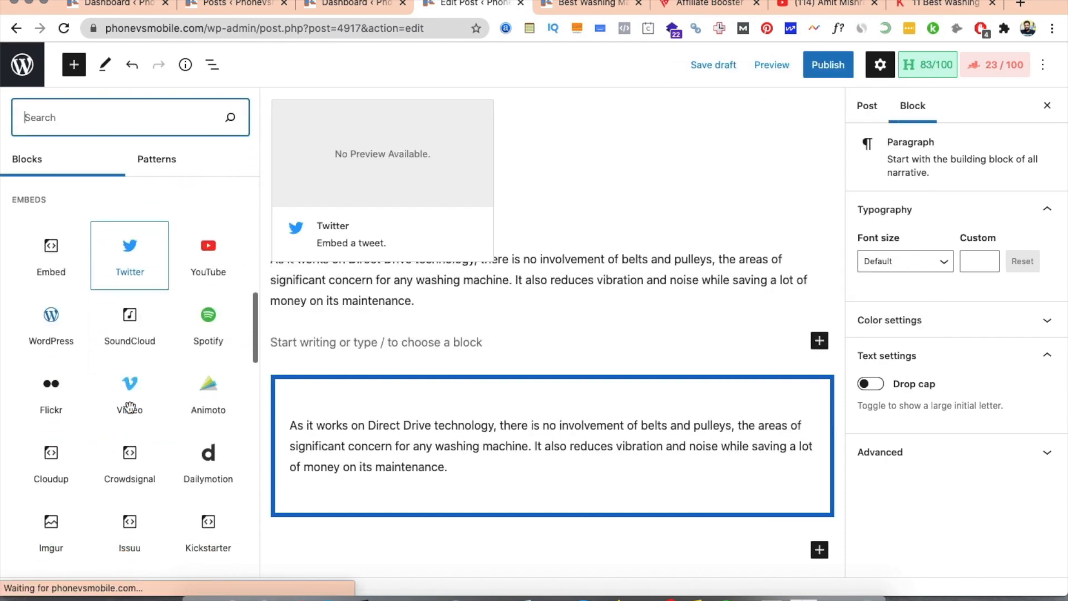
pyautogui.scroll(-5, 131, 412)
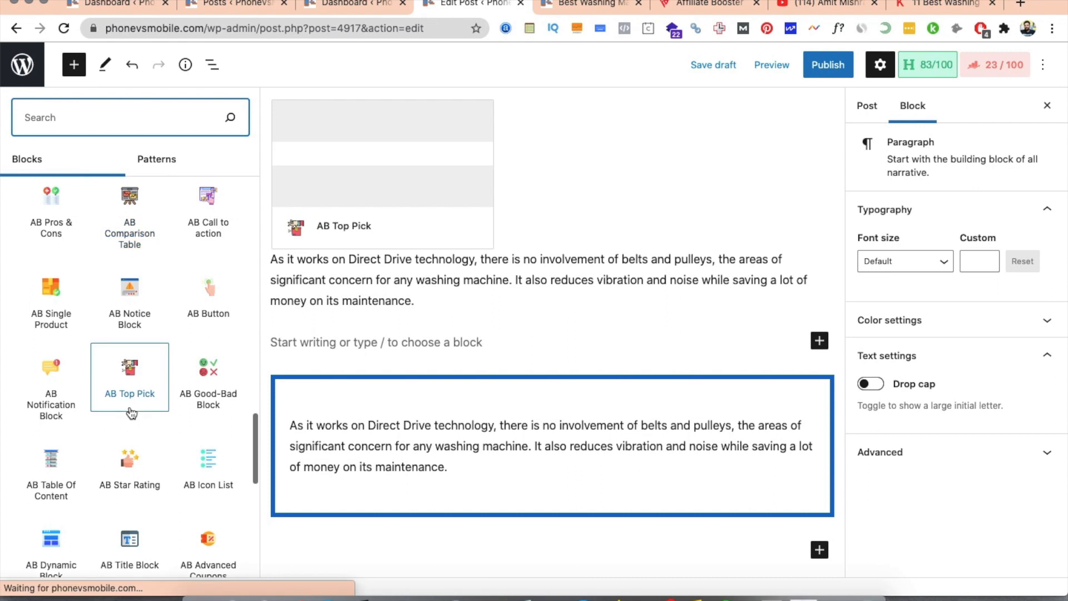
pyautogui.scroll(-2, 129, 406)
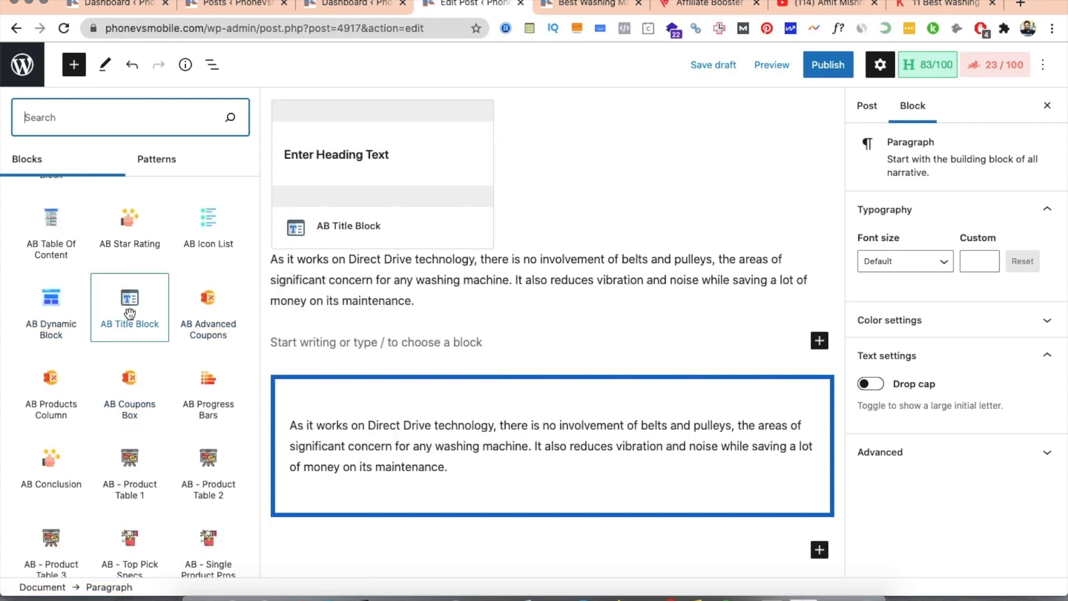
pyautogui.click(216, 328)
# - Replace the headline of the AB Advanced Coupons block with "LG MXCF74"
pyautogui.scroll(-3, 501, 428)
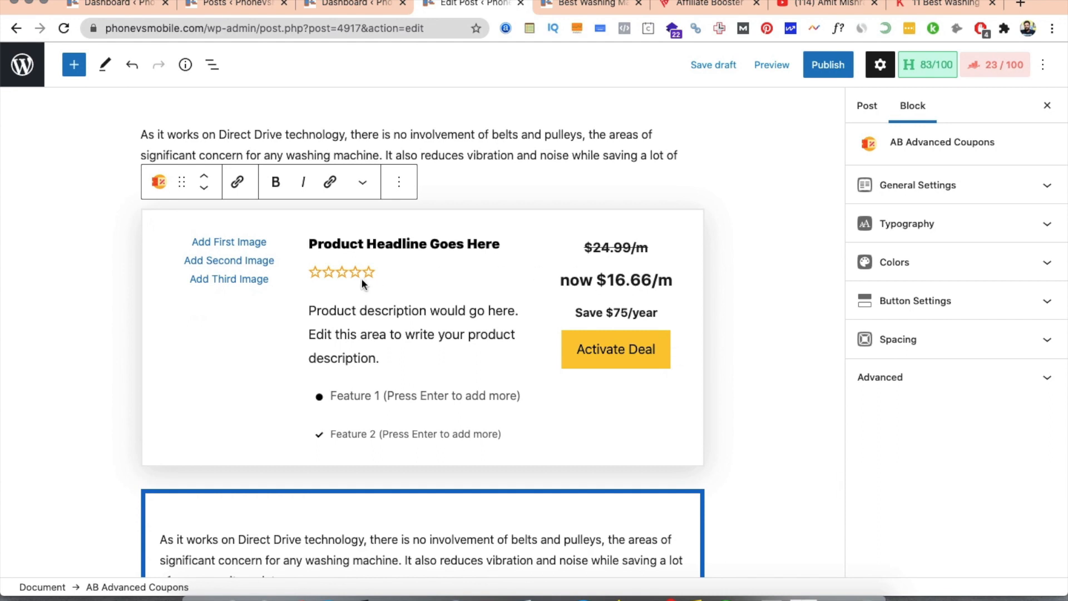
pyautogui.tripleClick(336, 242)
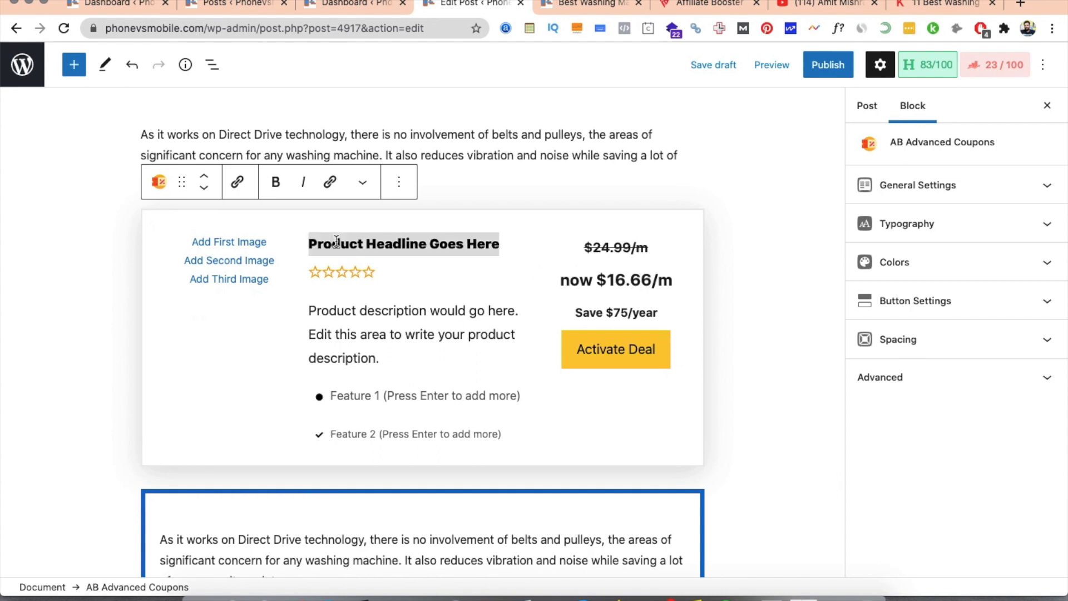
pyautogui.write('L')
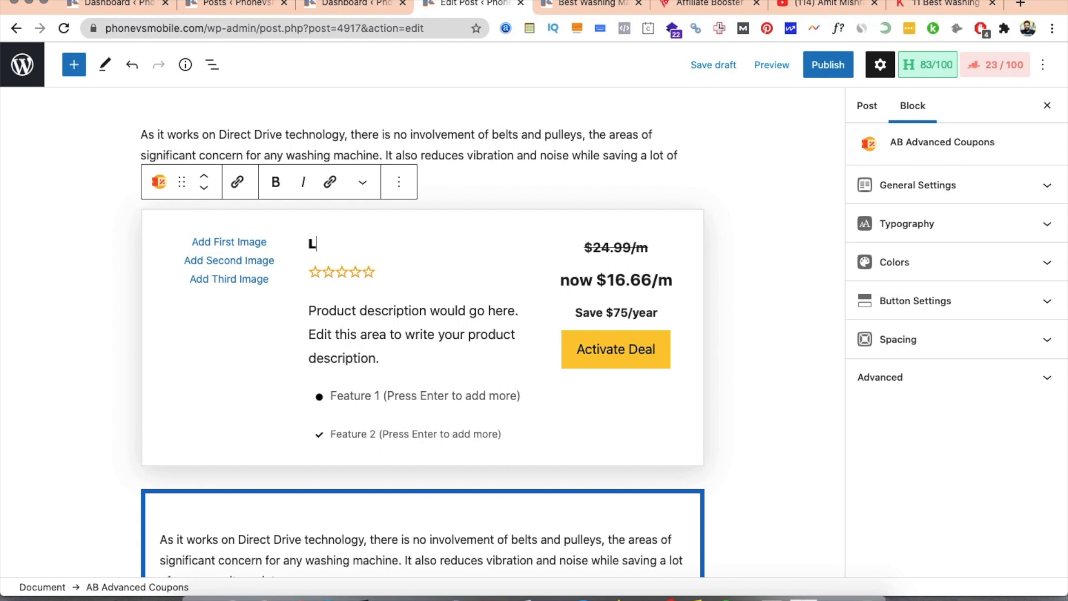
pyautogui.write('G MXCF$%')
pyautogui.press('BackSpace')
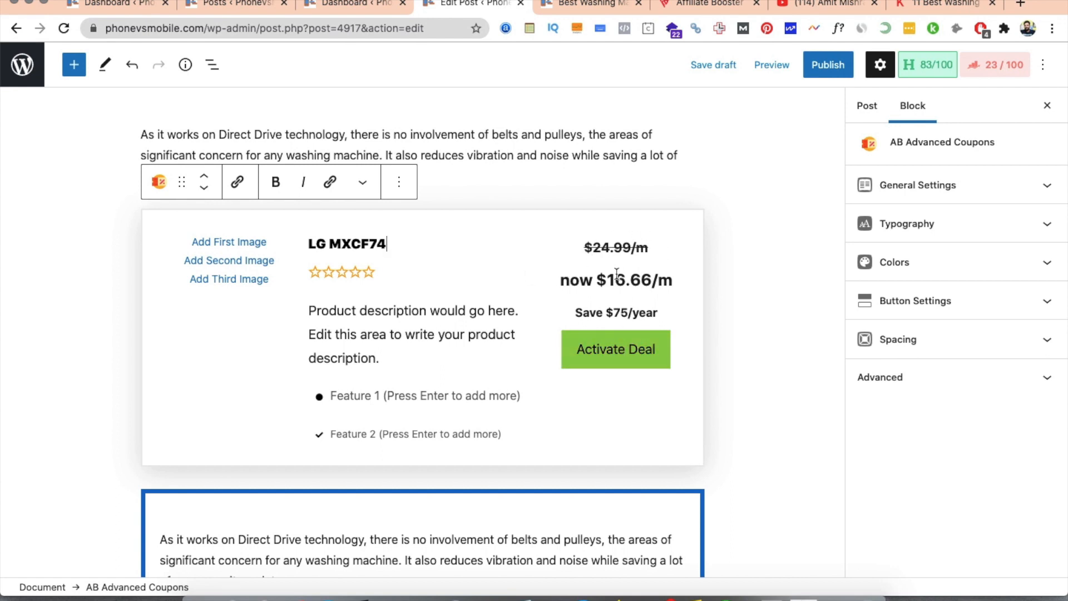
# - Shorten the coupon block's savings line to "Save $75"
pyautogui.click(663, 313)
pyautogui.press('BackSpace')
pyautogui.press('BackSpace')
pyautogui.press('BackSpace')
pyautogui.press('BackSpace')
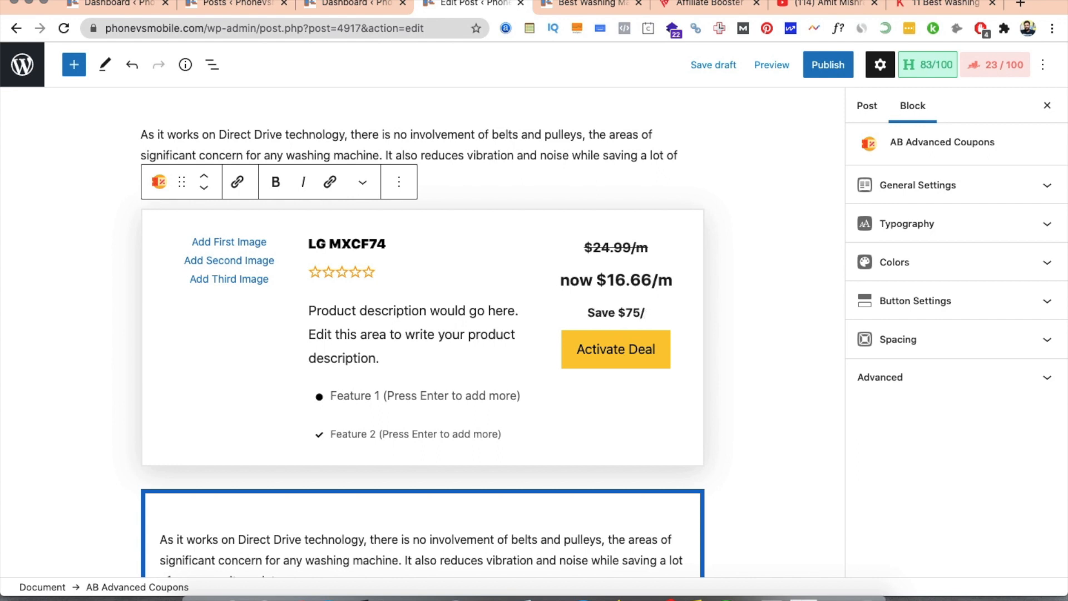
pyautogui.press('BackSpace')
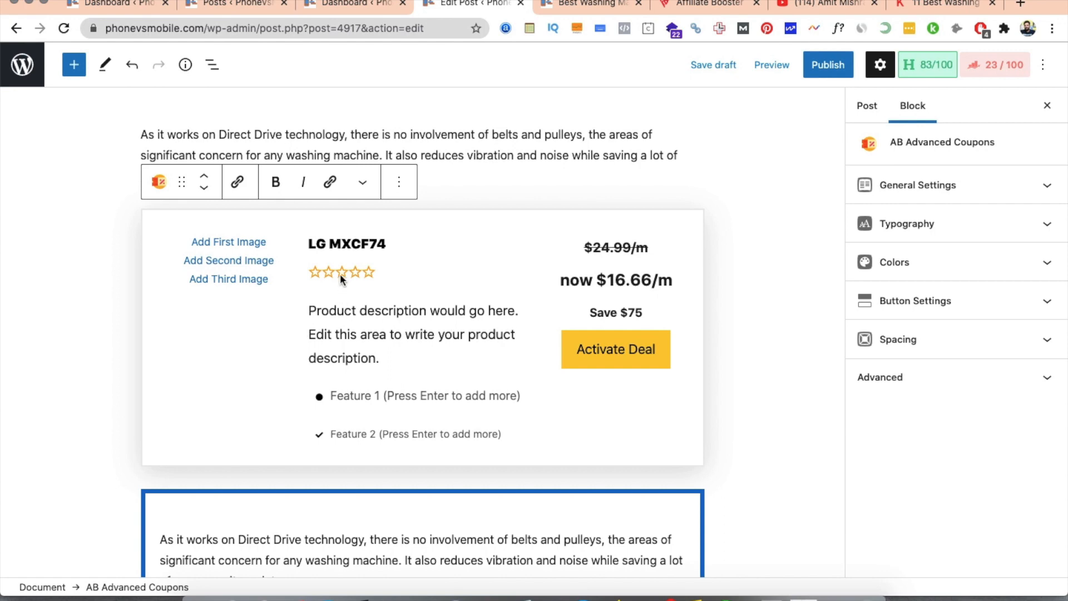
# - Give the LG MXCF74 product in the coupon block a five-star rating
pyautogui.click(354, 271)
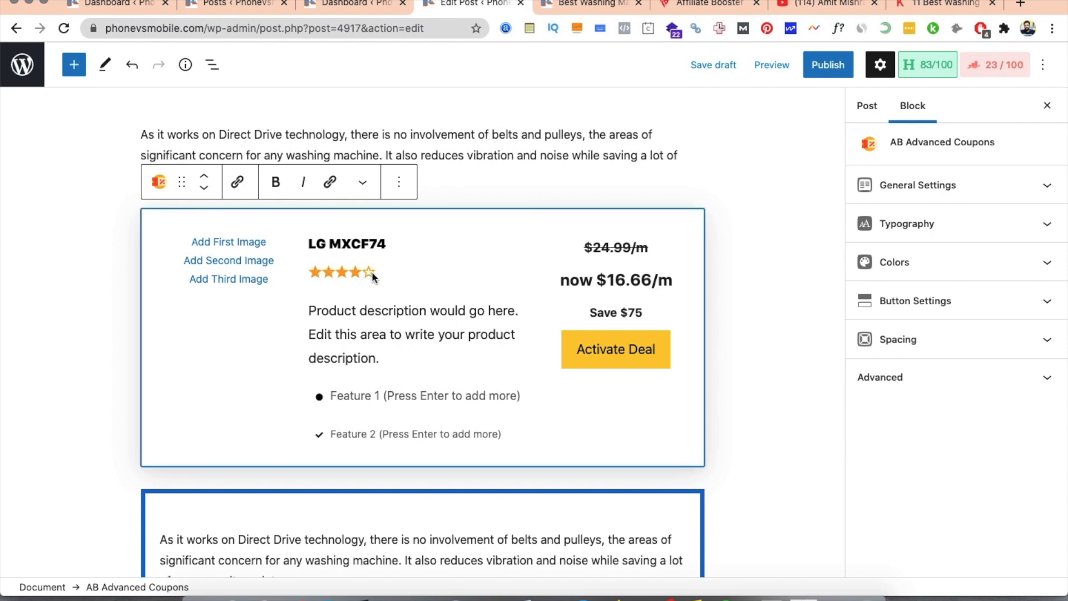
pyautogui.click(796, 315)
pyautogui.scroll(-3, 797, 314)
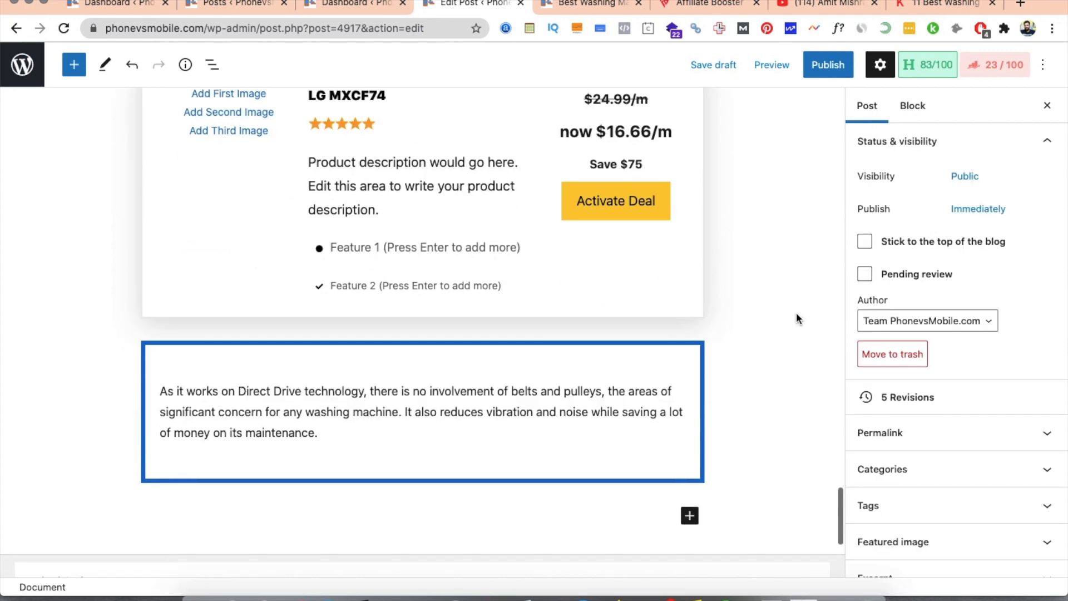
# - Insert an AB Products Column block between the Direct Drive paragraph and the LG MXCF74 coupon block
pyautogui.scroll(4, 796, 314)
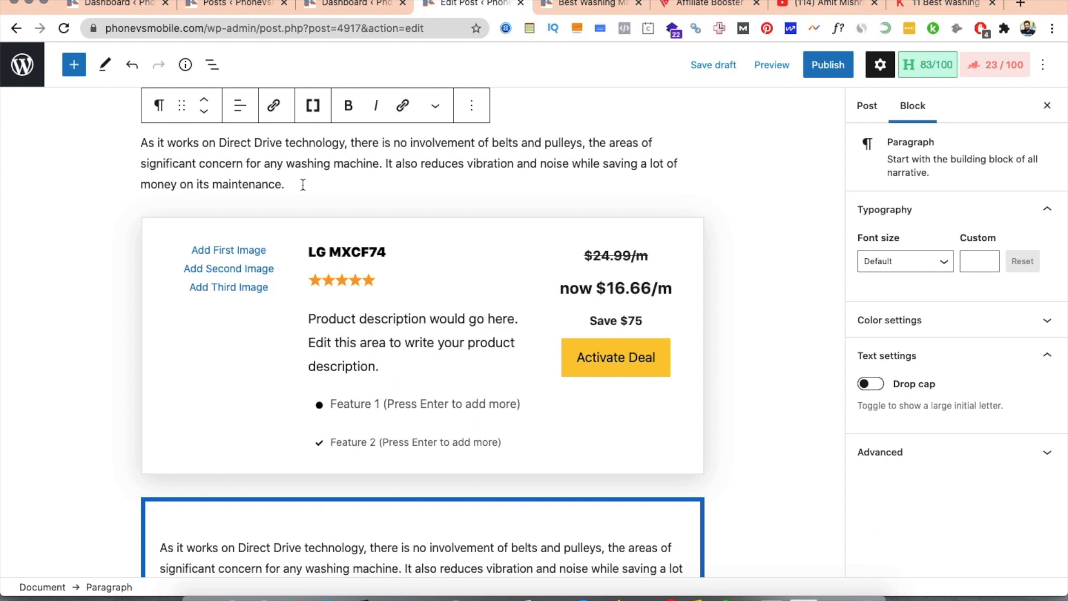
pyautogui.press('Return')
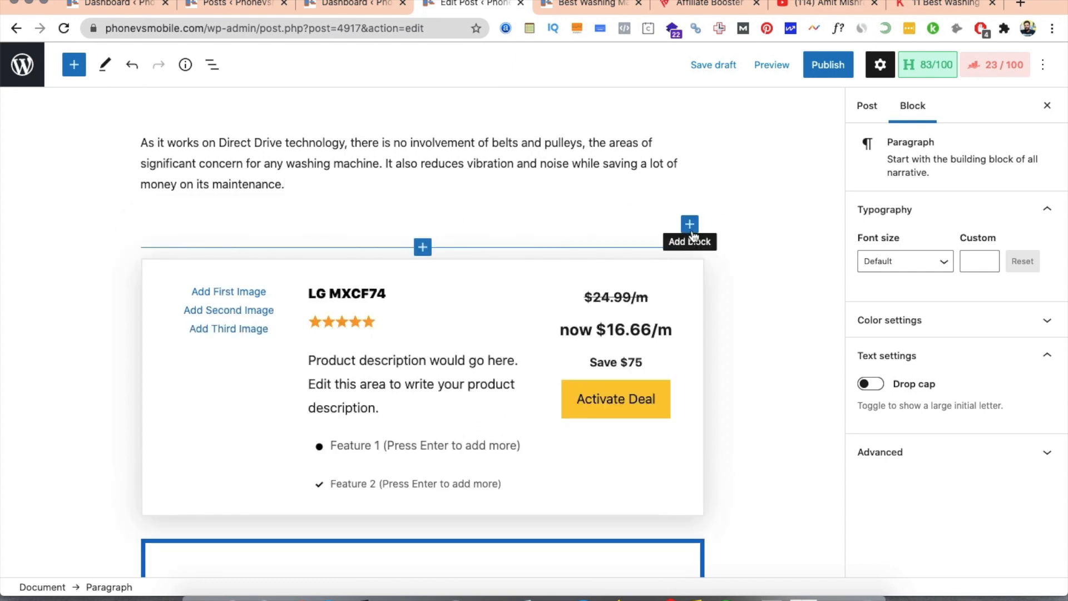
pyautogui.click(690, 233)
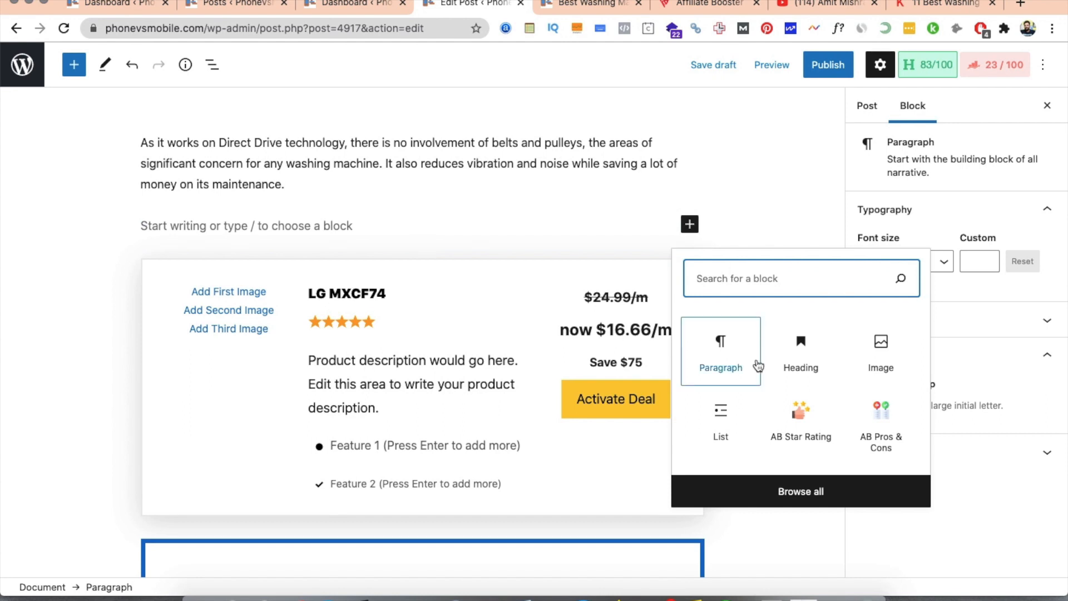
pyautogui.click(815, 495)
pyautogui.scroll(-10, 88, 490)
pyautogui.scroll(-15, 88, 493)
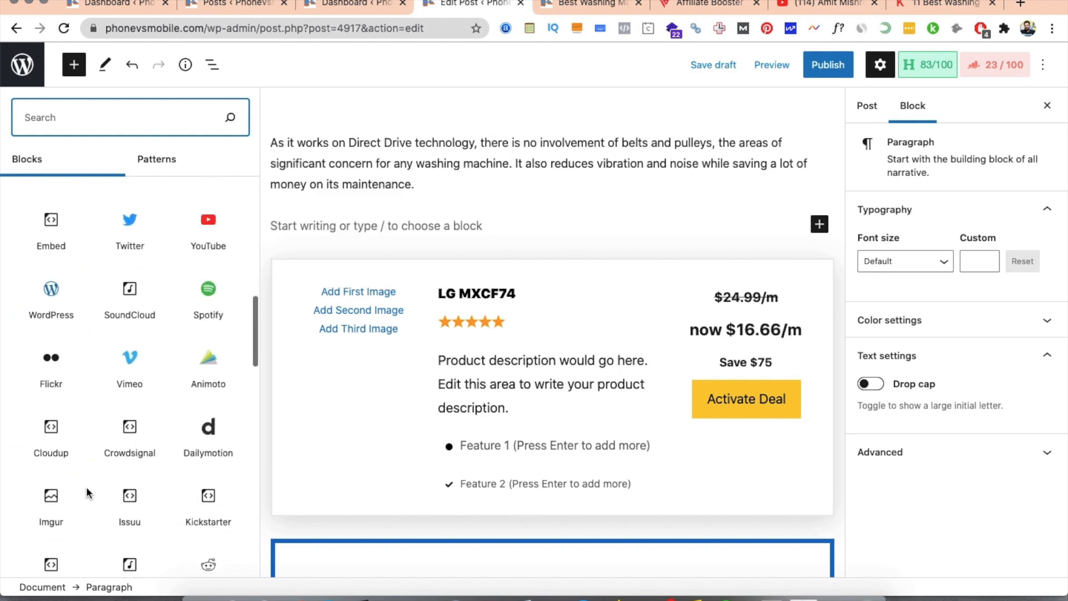
pyautogui.scroll(-8, 88, 494)
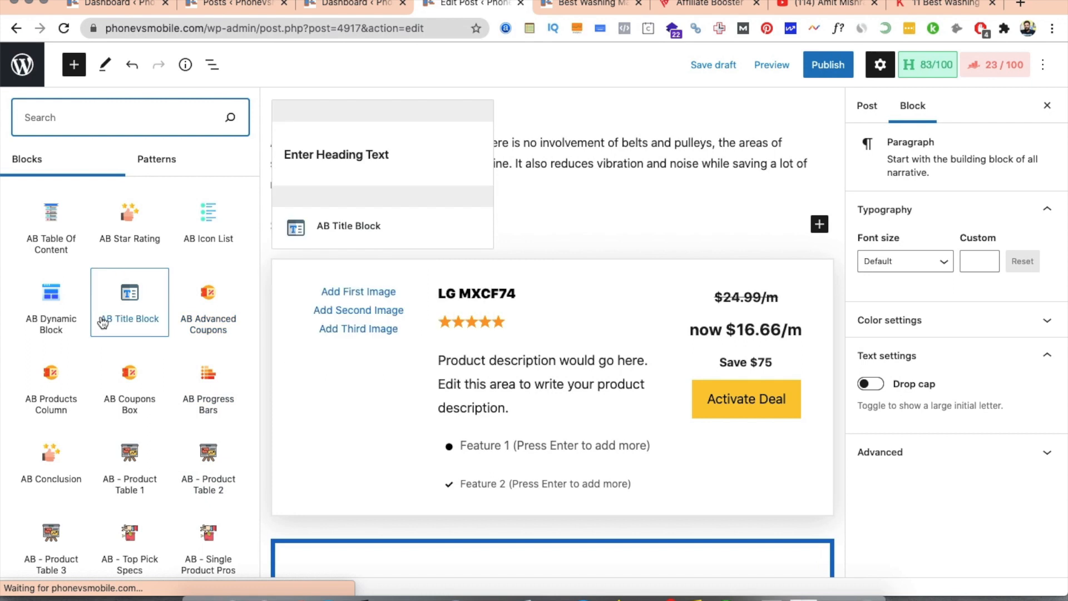
pyautogui.click(56, 396)
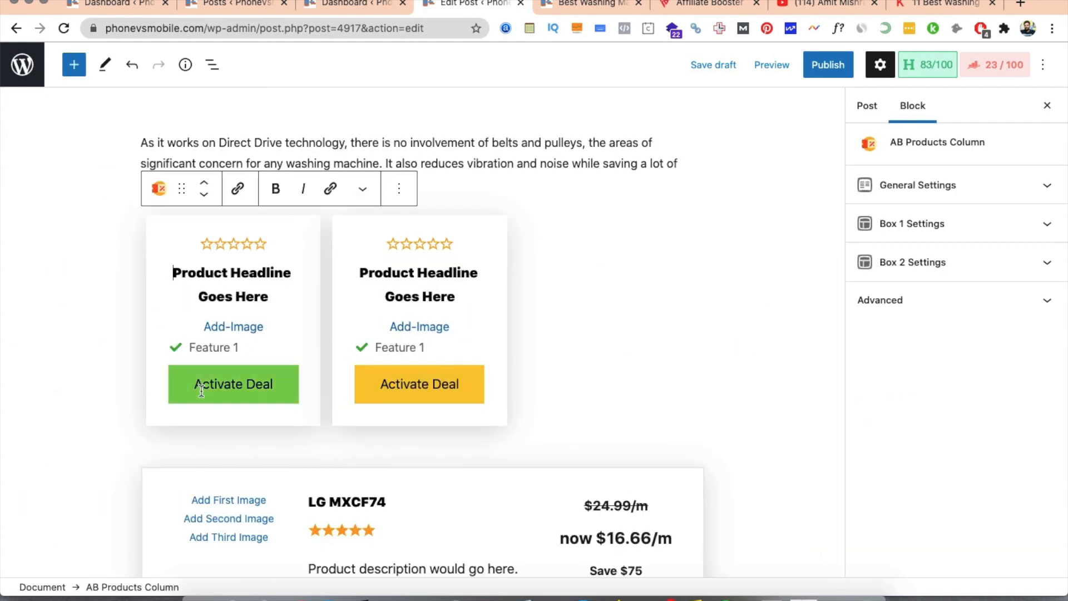
pyautogui.scroll(3, 679, 372)
pyautogui.scroll(-2, 679, 372)
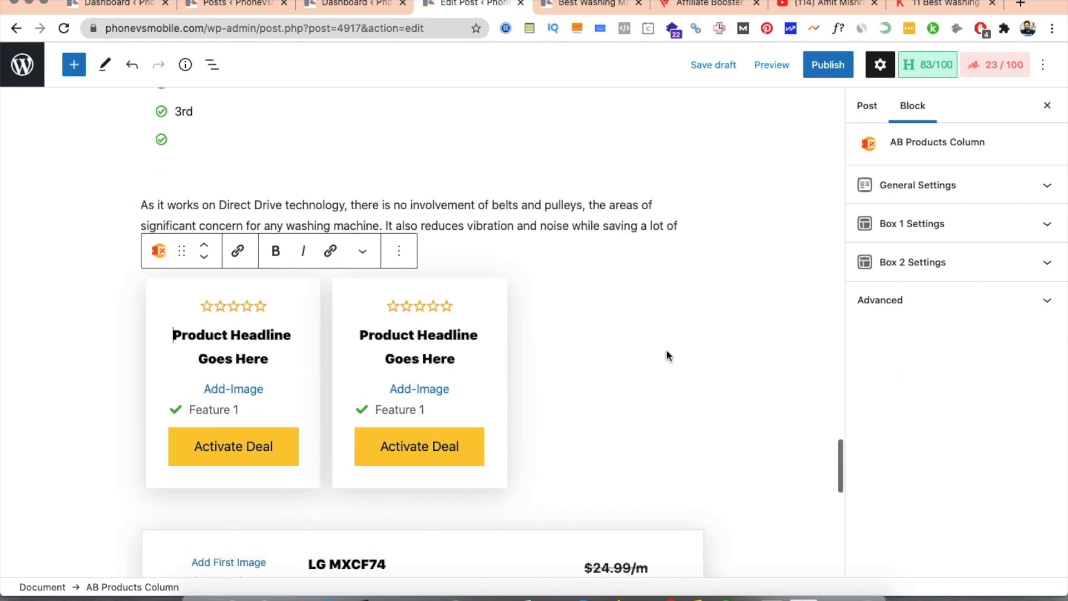
# - Insert an AB Conclusion block between the Direct Drive paragraph and the two product columns
pyautogui.click(573, 224)
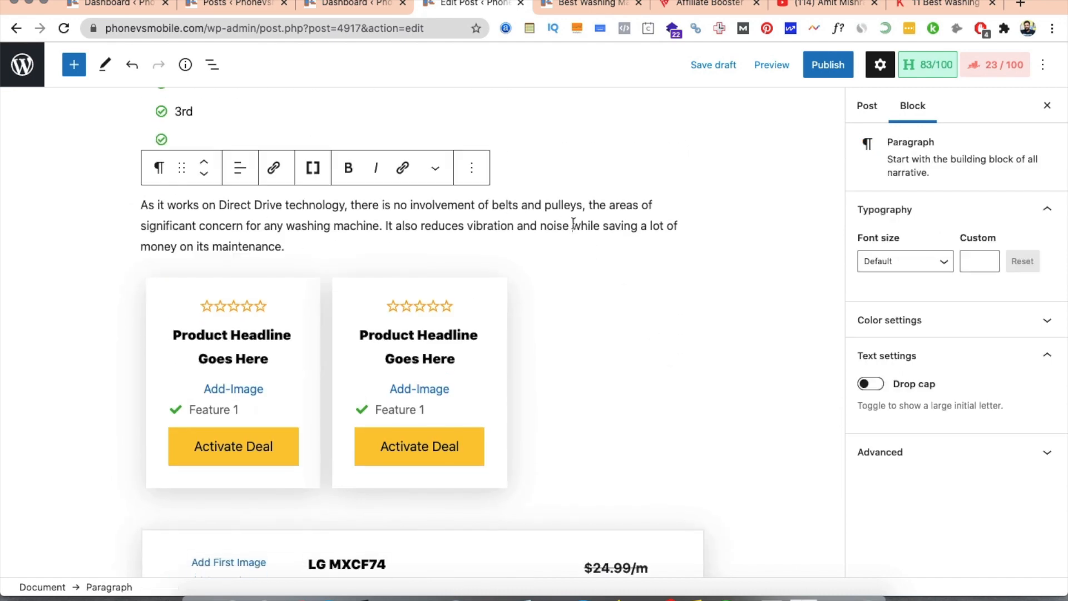
pyautogui.scroll(-10, 574, 223)
pyautogui.scroll(12, 574, 223)
pyautogui.scroll(3, 574, 223)
pyautogui.scroll(-6, 573, 223)
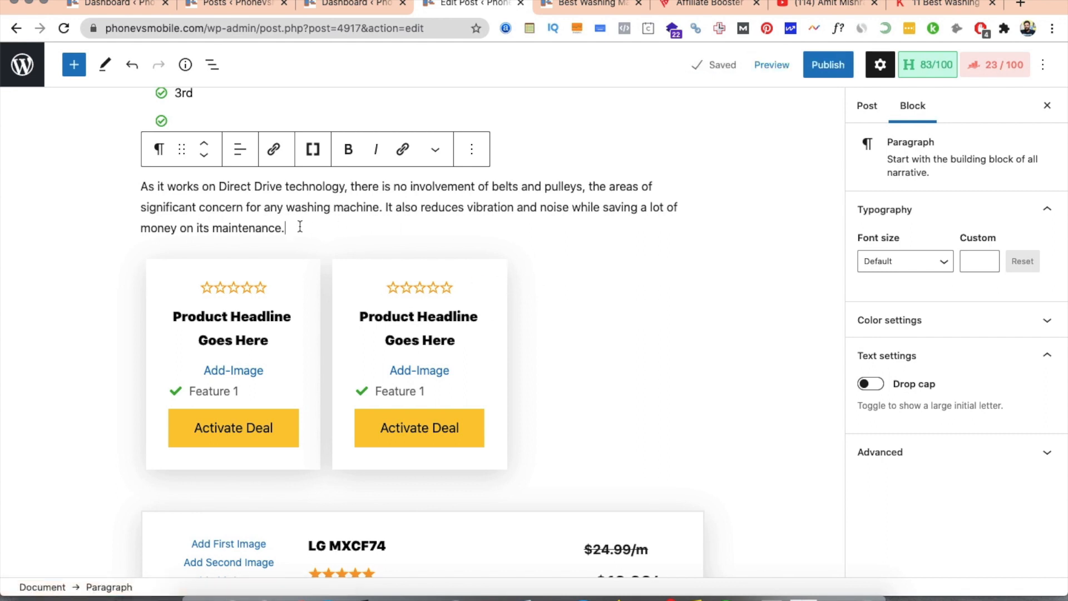
pyautogui.press('Return')
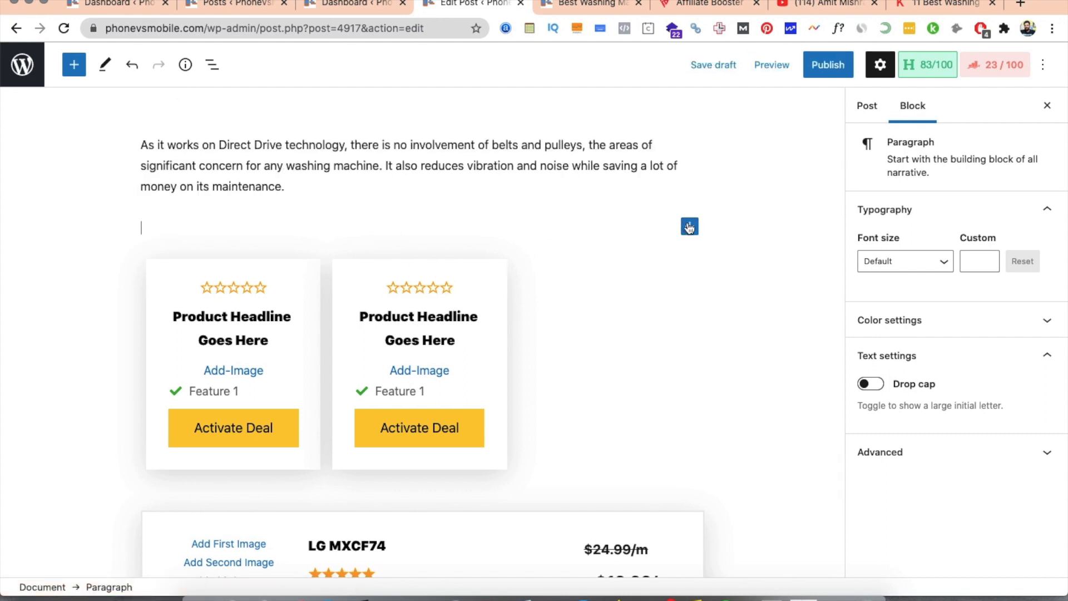
pyautogui.click(688, 226)
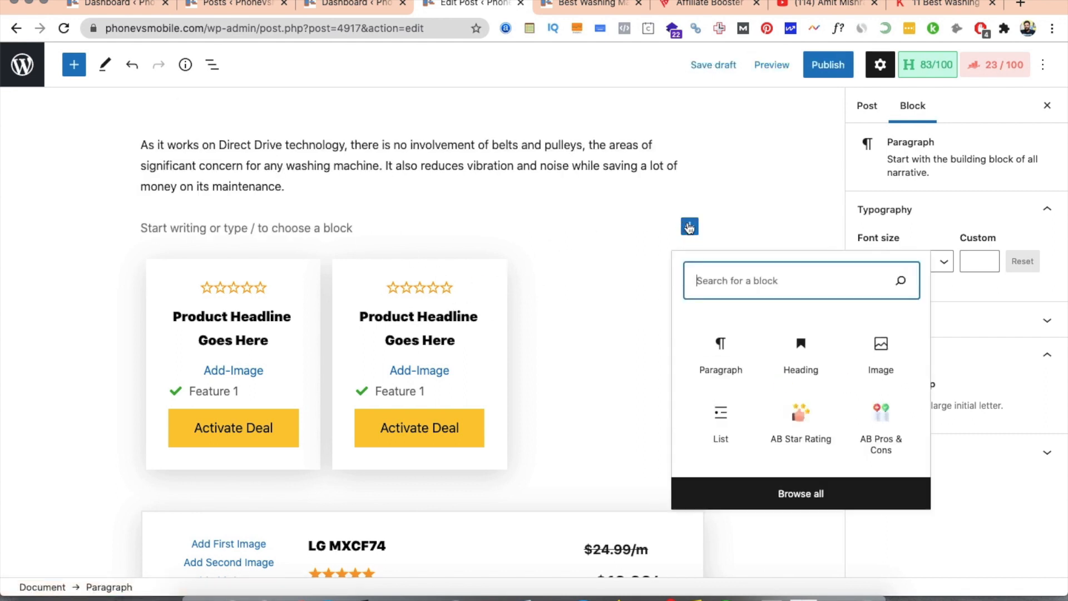
pyautogui.click(801, 495)
pyautogui.scroll(-10, 129, 394)
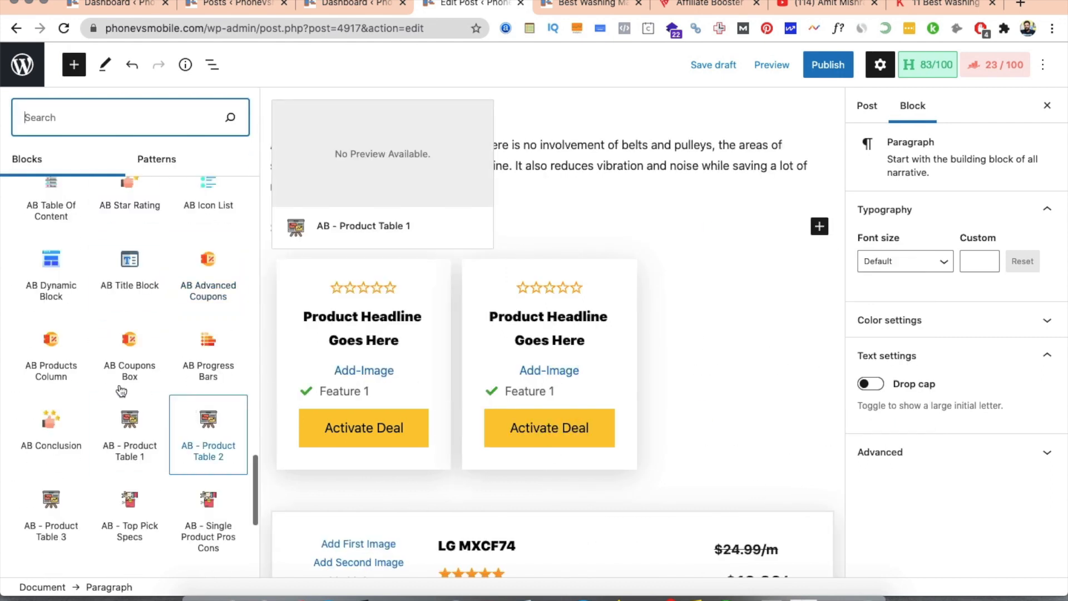
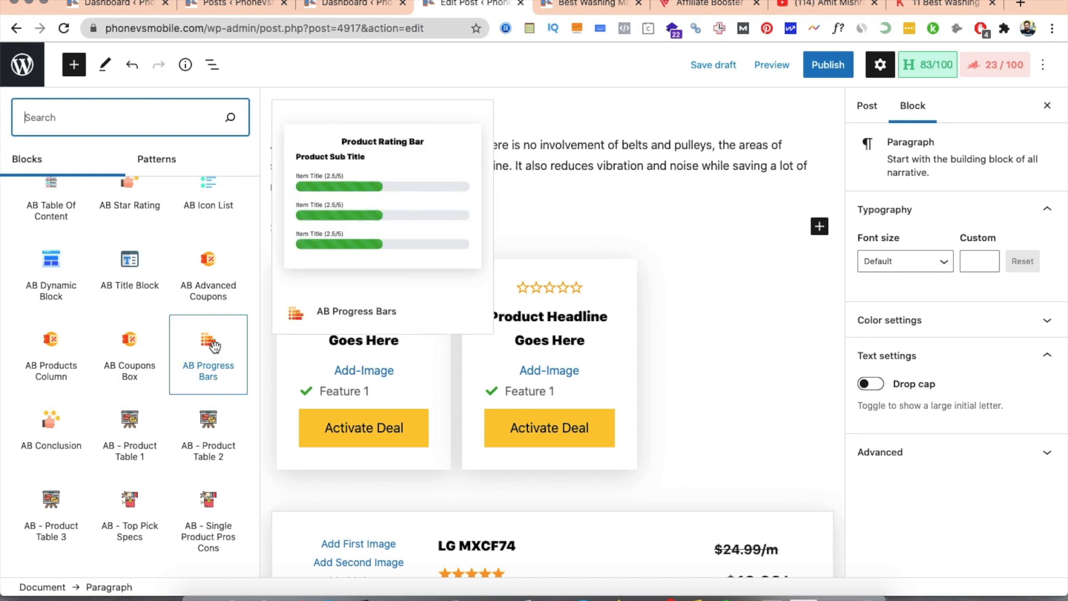
pyautogui.scroll(-2, 215, 346)
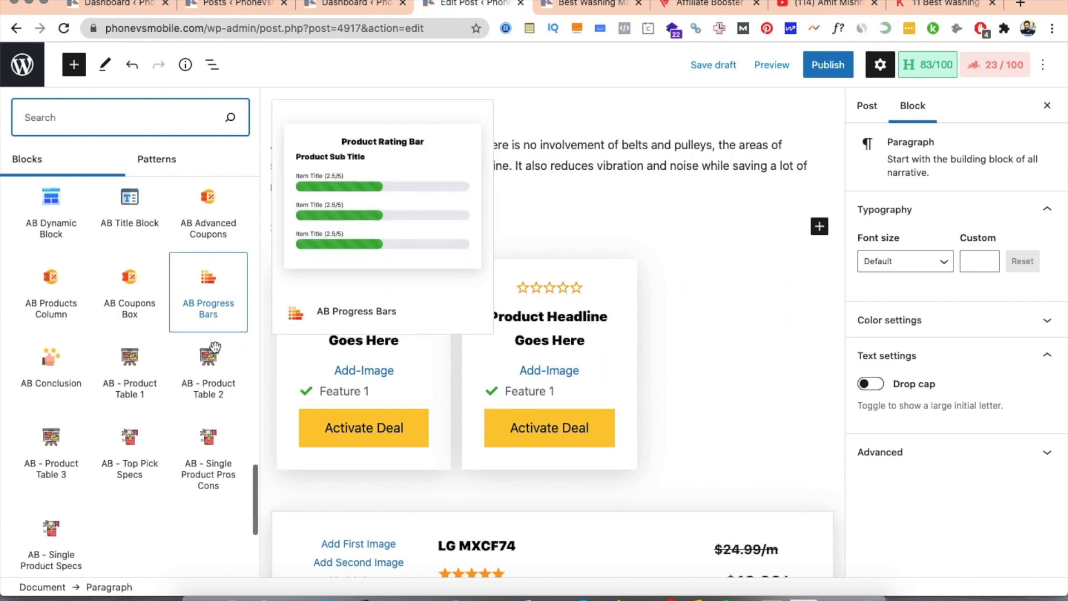
pyautogui.click(57, 363)
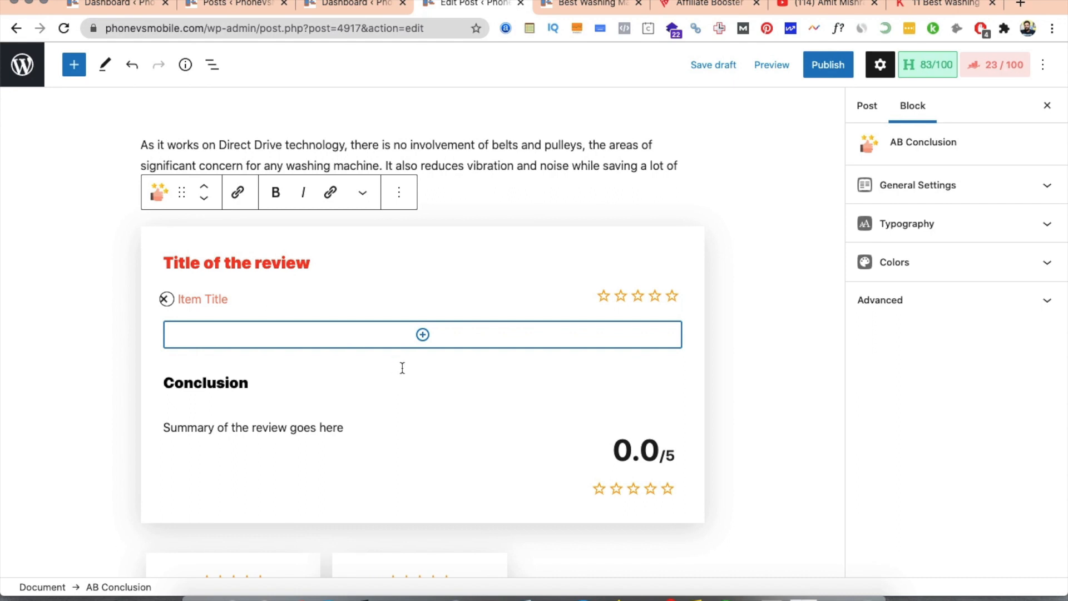
# - Retitle the review box "Conclusion" and add a second rating item to it
pyautogui.tripleClick(228, 266)
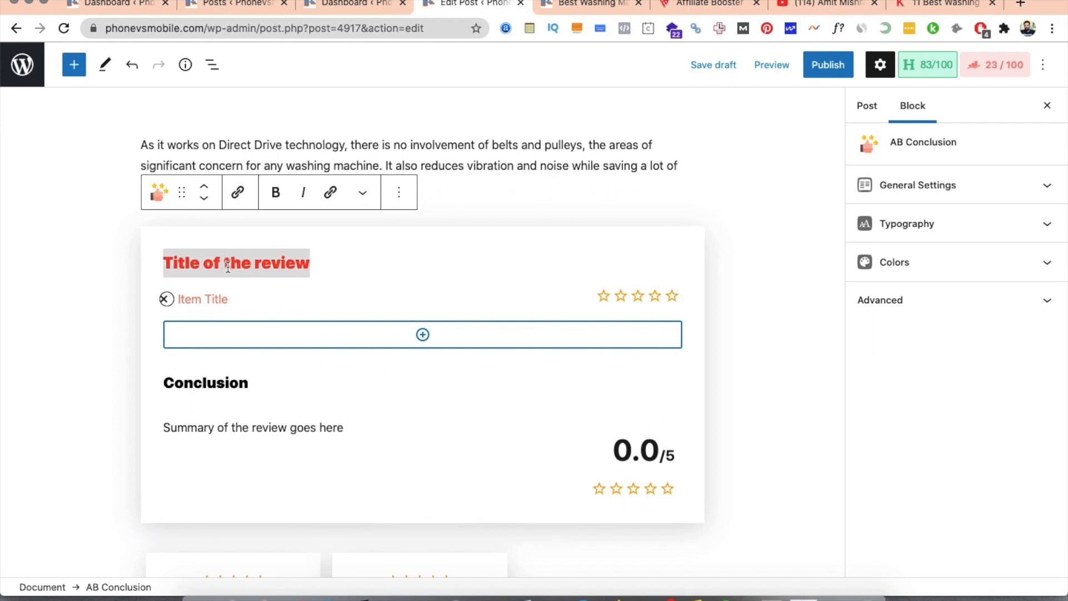
pyautogui.write('Conclusion')
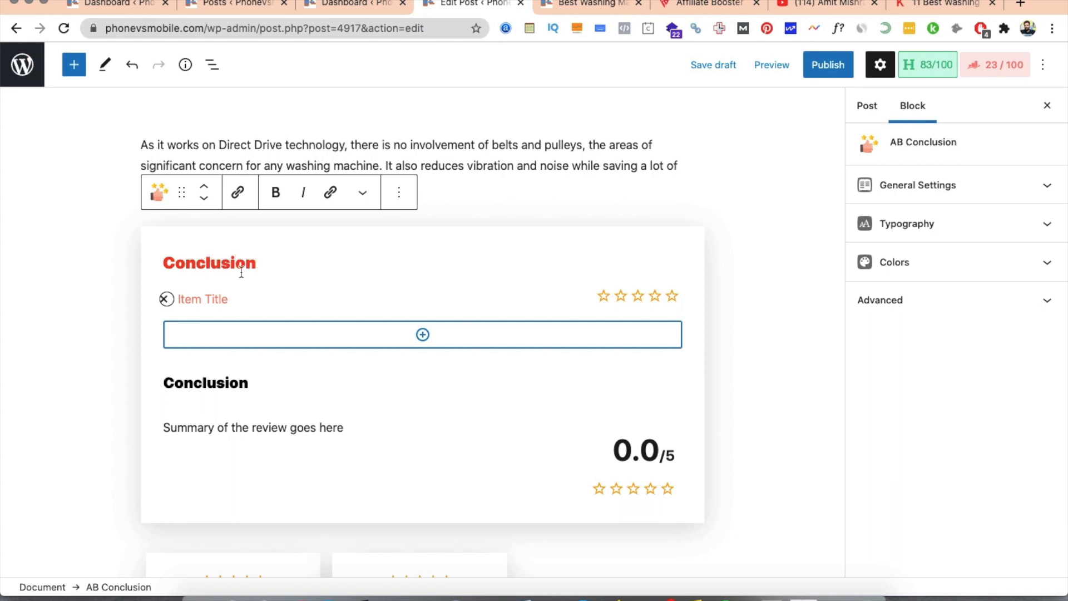
pyautogui.click(423, 334)
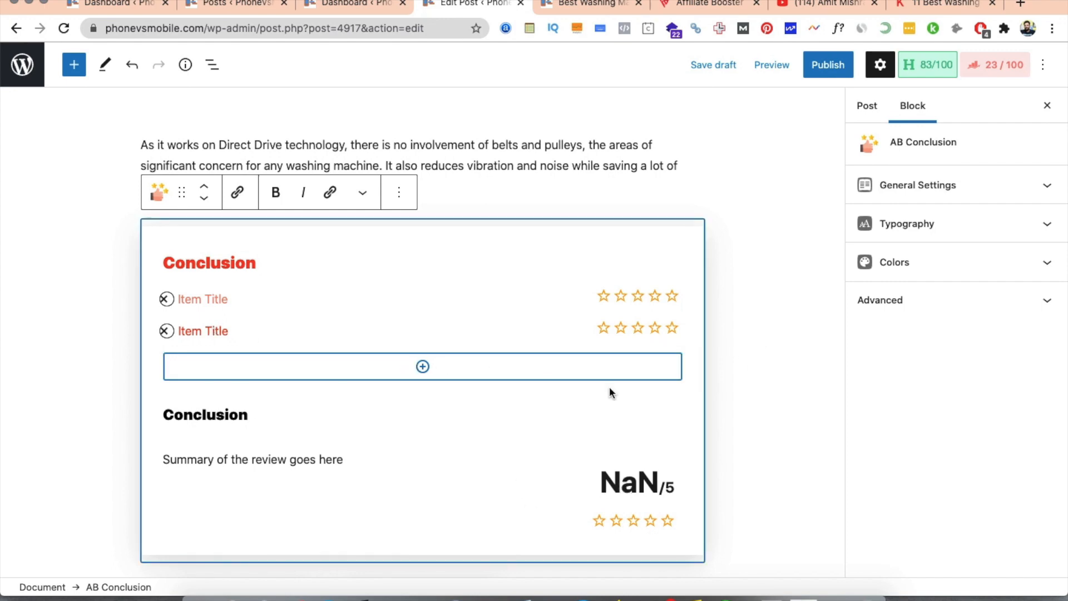
# - Insert an AB - Top Pick Specs block between the Direct Drive paragraph and the Conclusion block
pyautogui.scroll(2, 609, 386)
pyautogui.scroll(-5, 609, 386)
pyautogui.scroll(-4, 609, 391)
pyautogui.scroll(5, 609, 346)
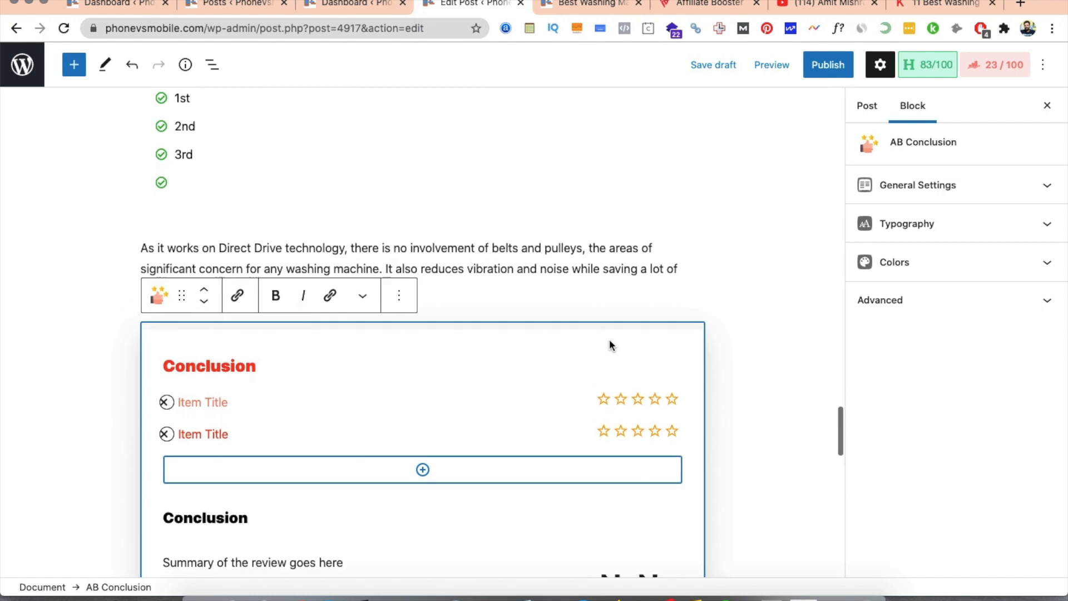
pyautogui.click(683, 270)
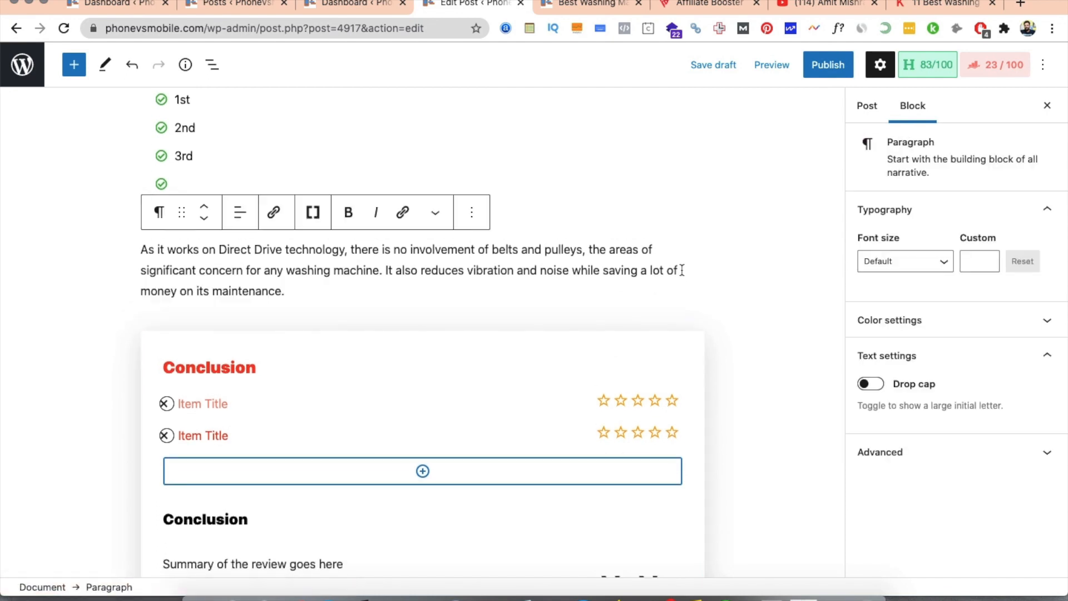
pyautogui.press('Return')
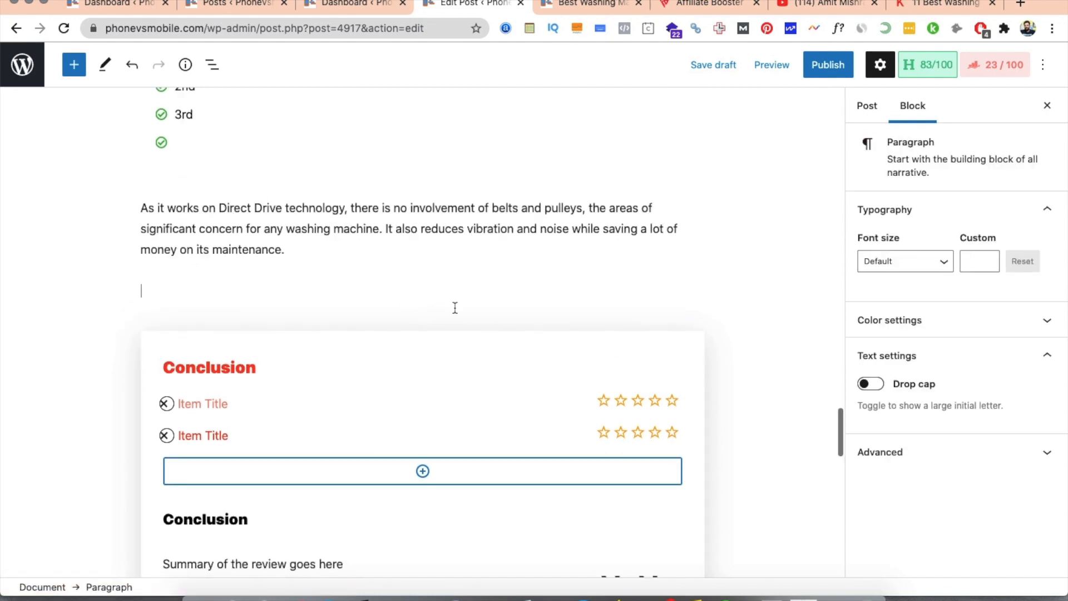
pyautogui.click(689, 289)
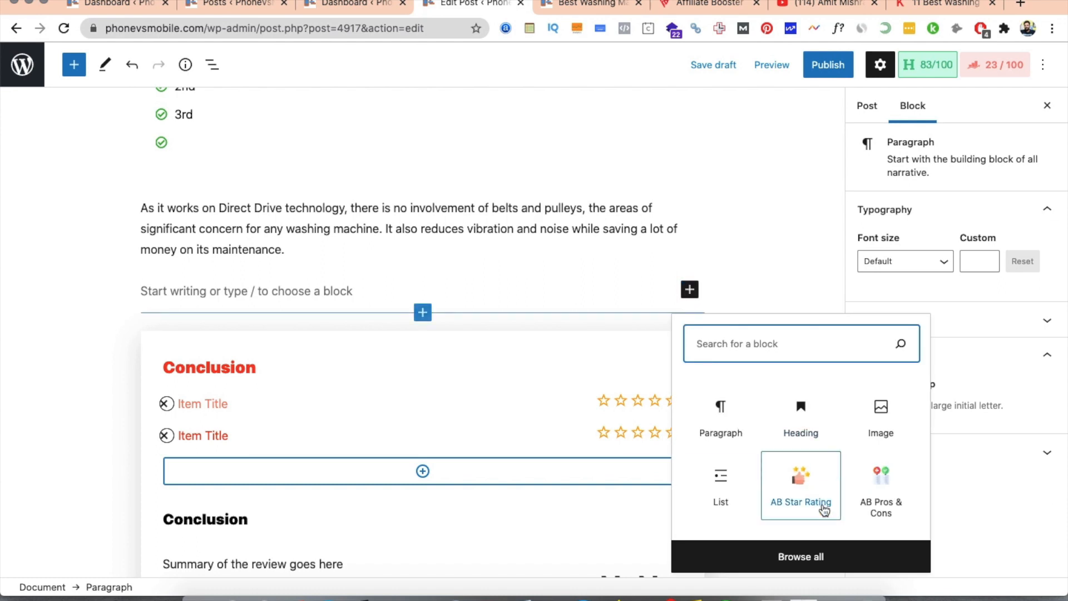
pyautogui.click(828, 558)
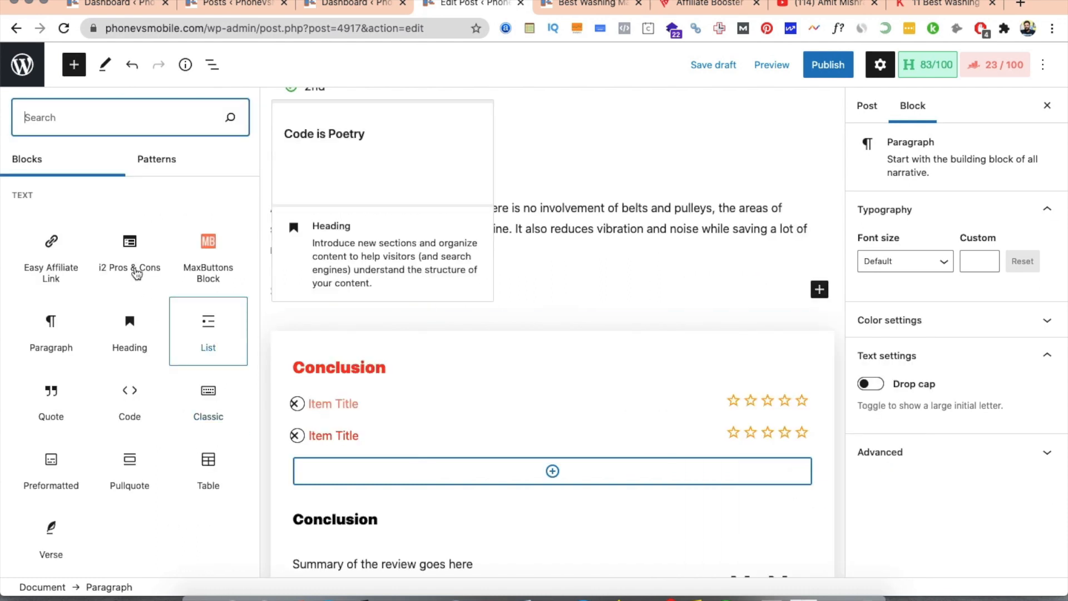
pyautogui.scroll(-10, 133, 265)
pyautogui.scroll(-15, 133, 266)
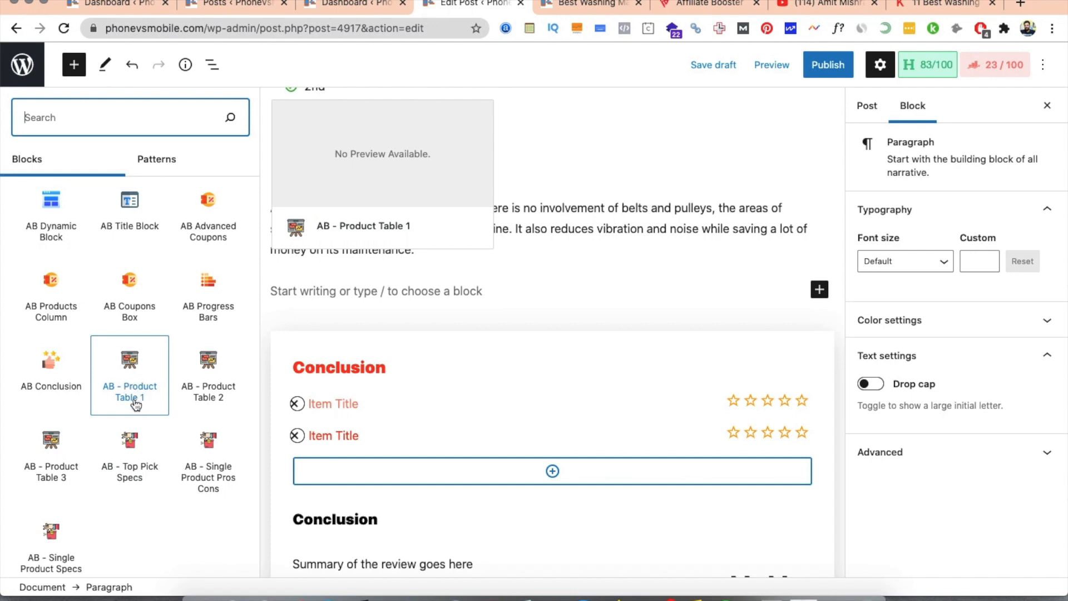
pyautogui.click(148, 472)
# - Look over the Top Pick block, including its Specifications and Our Verdict sections, and the content around it
pyautogui.scroll(-2, 520, 465)
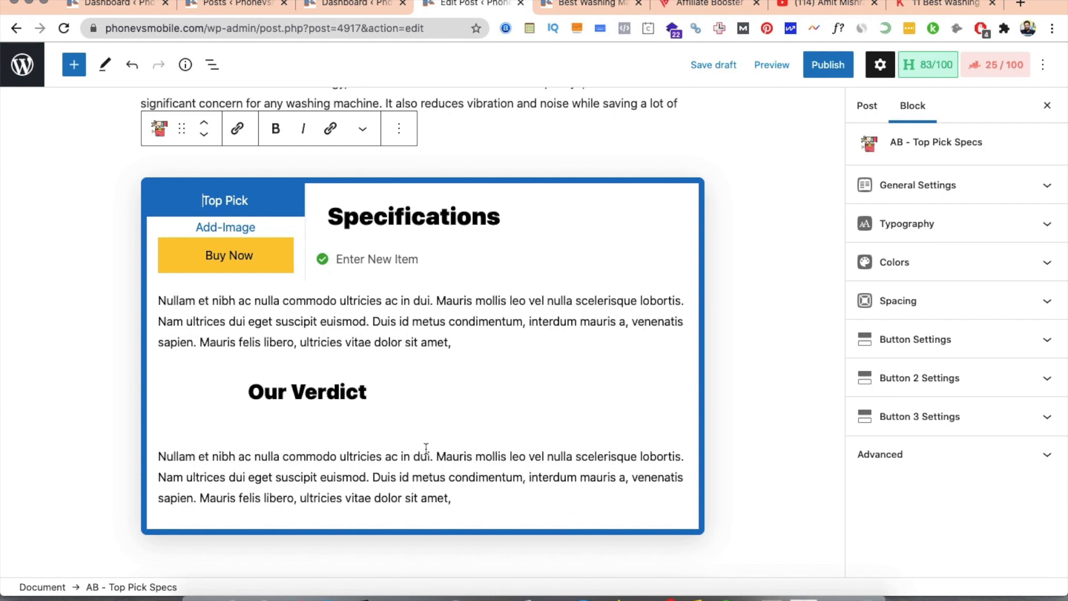
pyautogui.scroll(-3, 540, 367)
pyautogui.scroll(10, 541, 367)
pyautogui.scroll(-4, 540, 367)
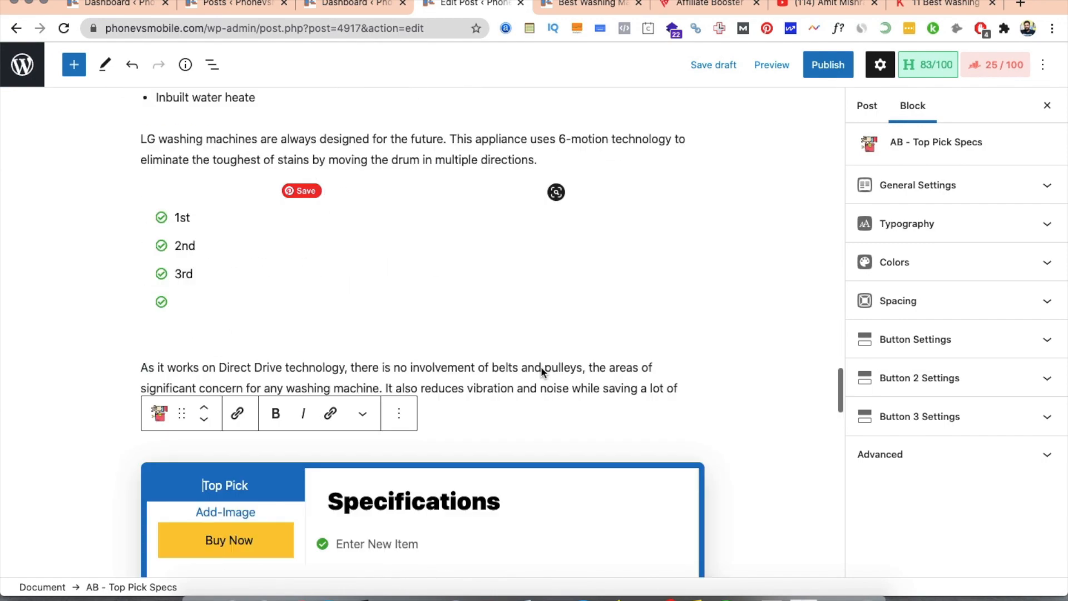
pyautogui.scroll(-8, 541, 367)
pyautogui.scroll(7, 540, 370)
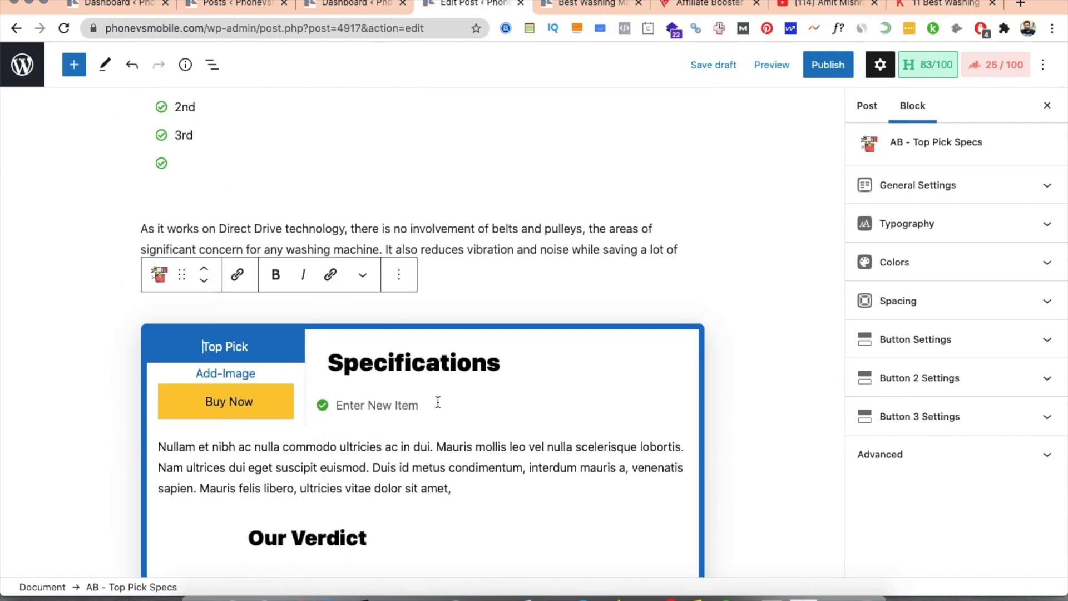
# - Add the silver Bosch washing machine image from the media library to the Top Pick Specs block
pyautogui.scroll(-4, 455, 452)
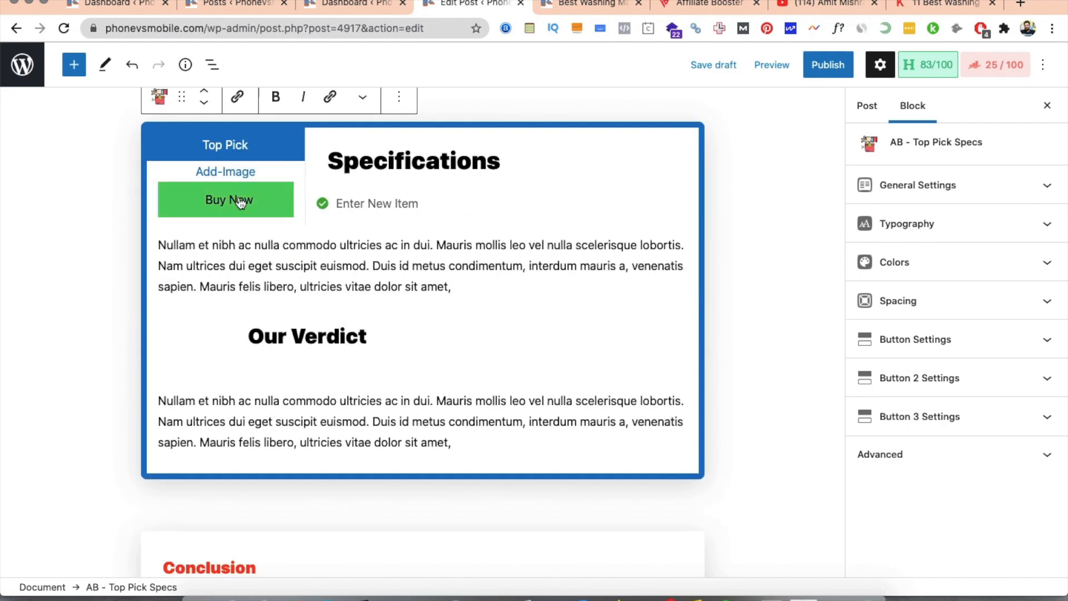
pyautogui.scroll(1, 240, 202)
pyautogui.click(239, 244)
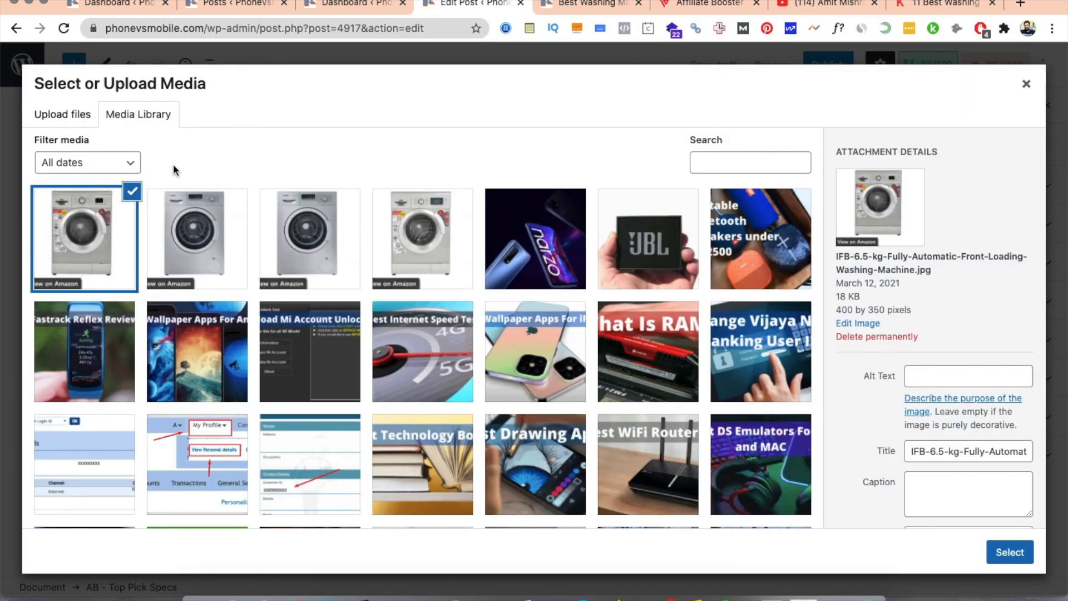
pyautogui.click(328, 227)
pyautogui.click(1010, 552)
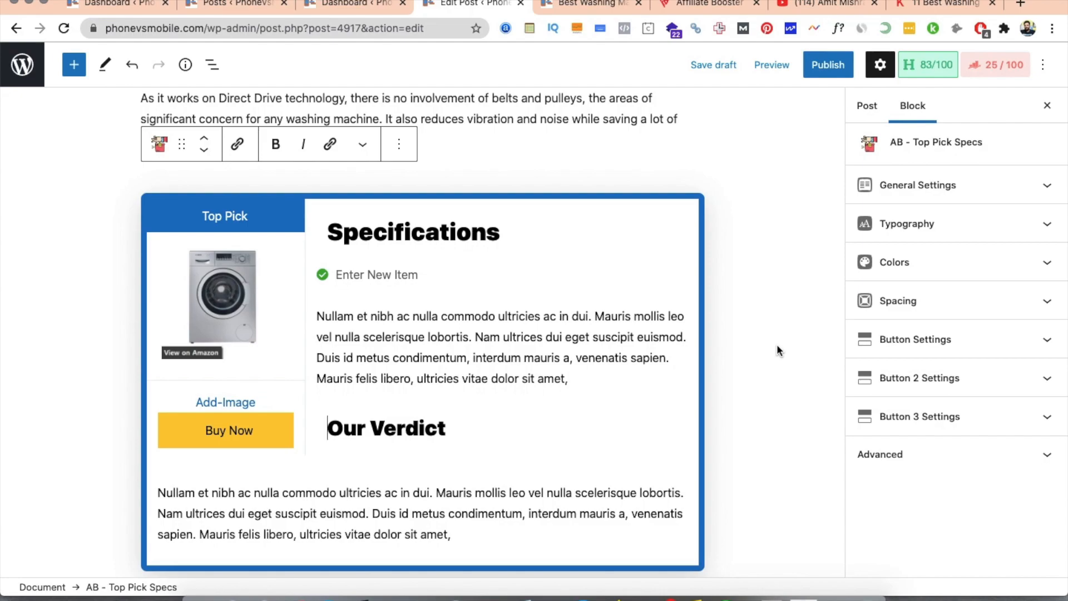
# - Preview the draft in a new tab and examine the Top Pick, Conclusion, product column and coupon blocks down to the end of the post
pyautogui.scroll(15, 777, 347)
pyautogui.scroll(20, 776, 344)
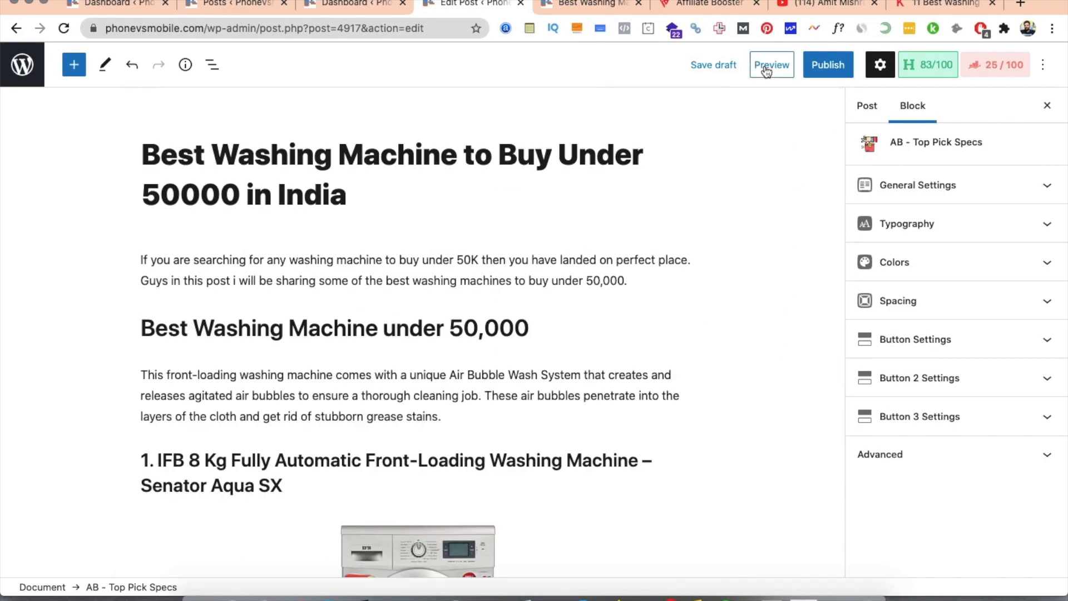
pyautogui.click(766, 70)
pyautogui.click(691, 200)
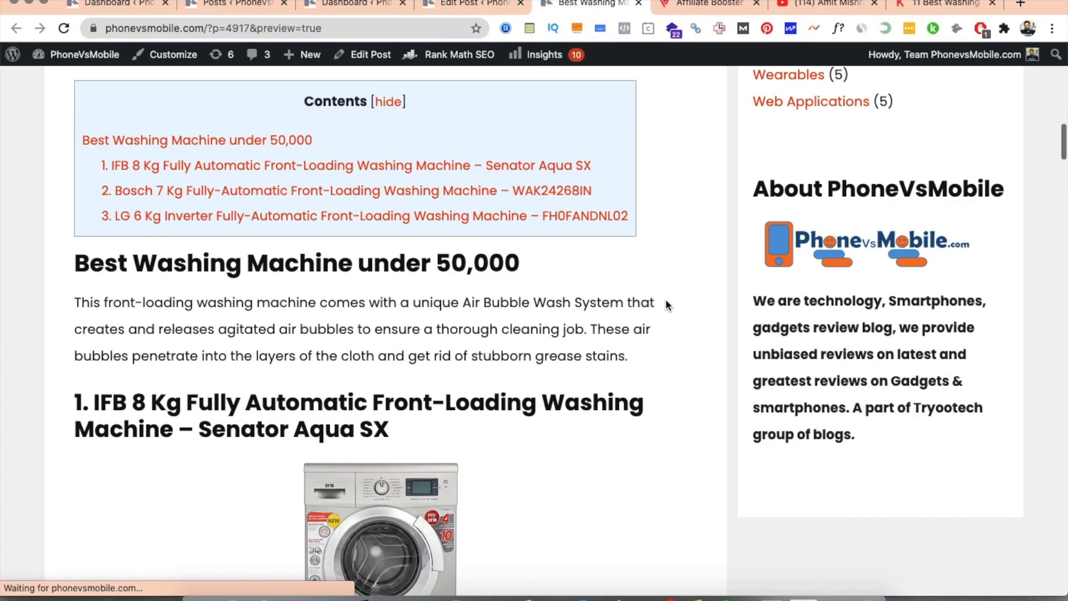
pyautogui.scroll(-20, 666, 301)
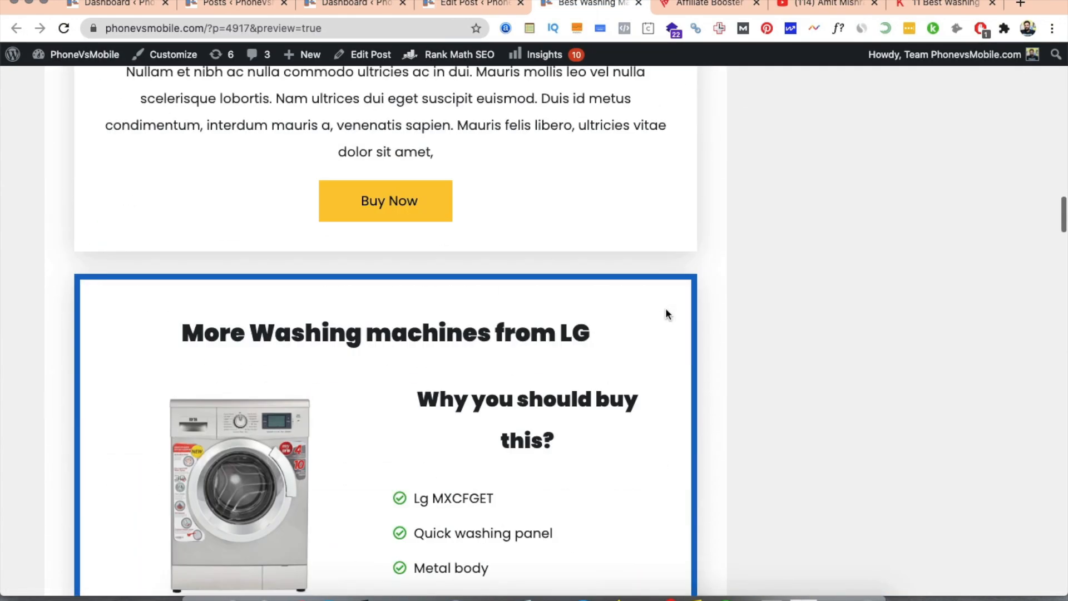
pyautogui.scroll(-15, 666, 309)
pyautogui.scroll(-15, 667, 314)
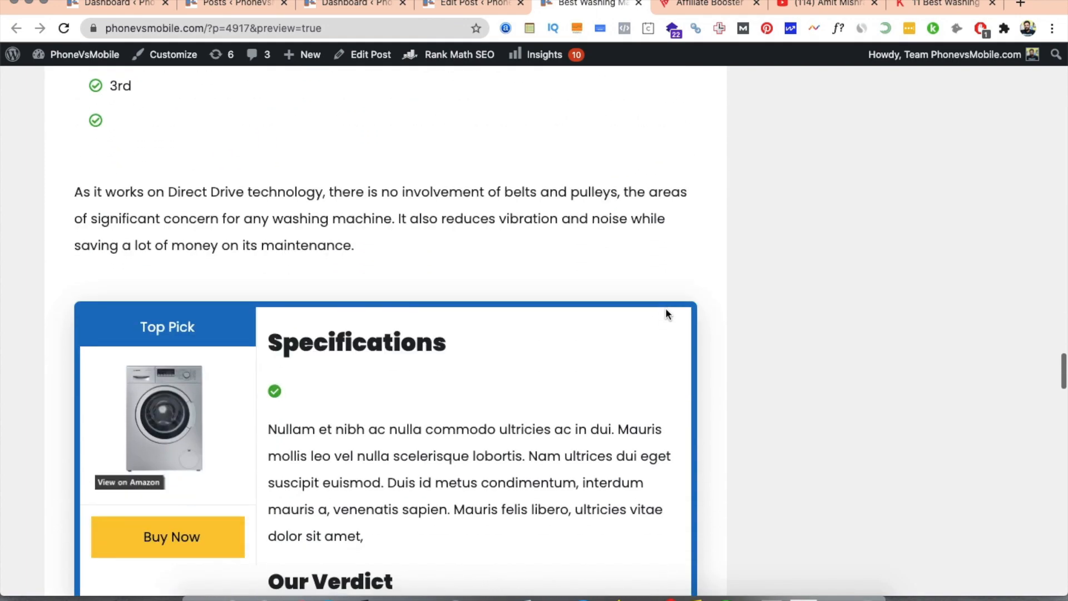
pyautogui.scroll(-3, 666, 314)
pyautogui.scroll(-12, 667, 313)
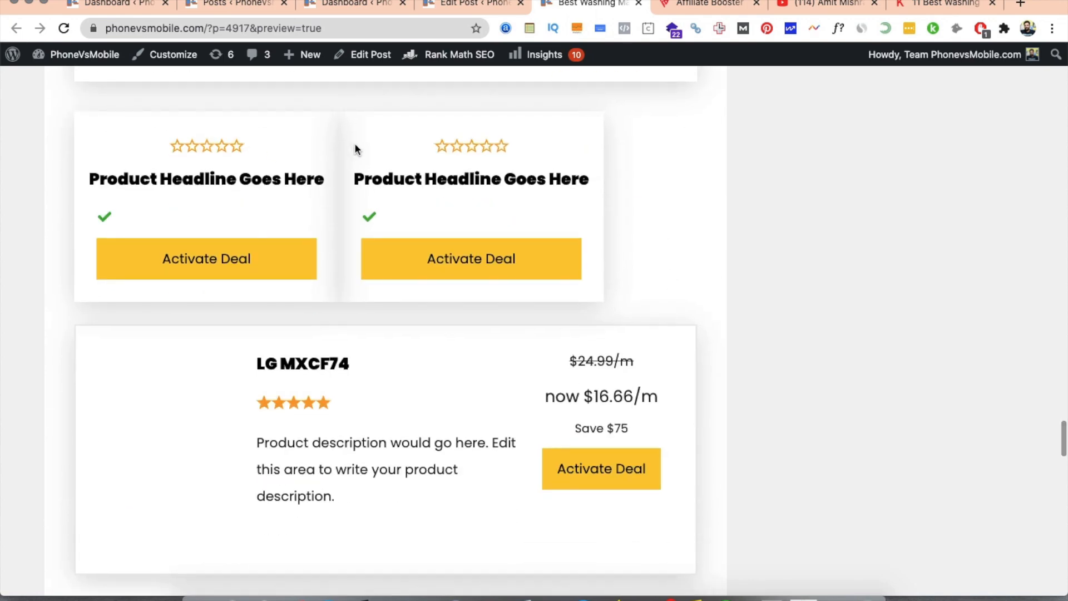
pyautogui.scroll(-3, 483, 441)
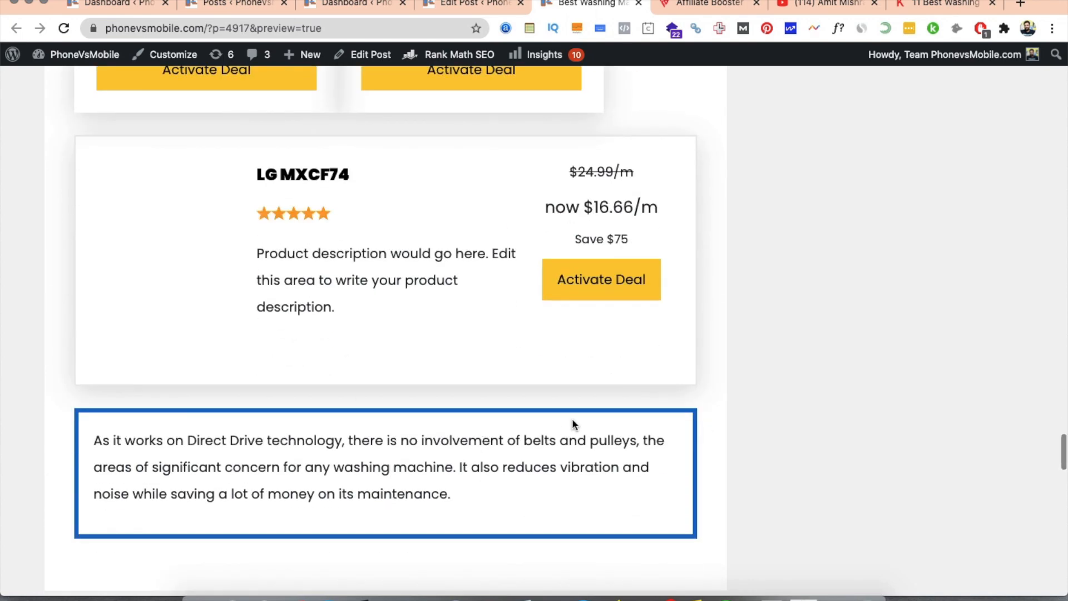
pyautogui.scroll(-4, 557, 432)
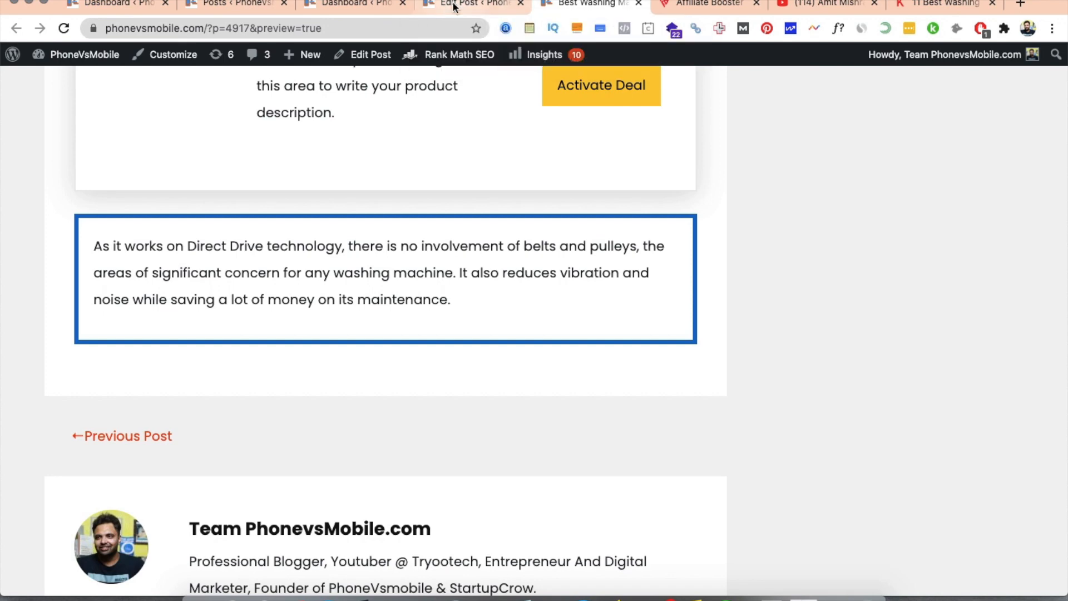
# - Back in the post editor, insert an AB - Single Product Pros Cons block between the LG washing machines paragraph and the icon list
pyautogui.click(453, 7)
pyautogui.scroll(-3, 594, 371)
pyautogui.scroll(-7, 594, 371)
pyautogui.press('Return')
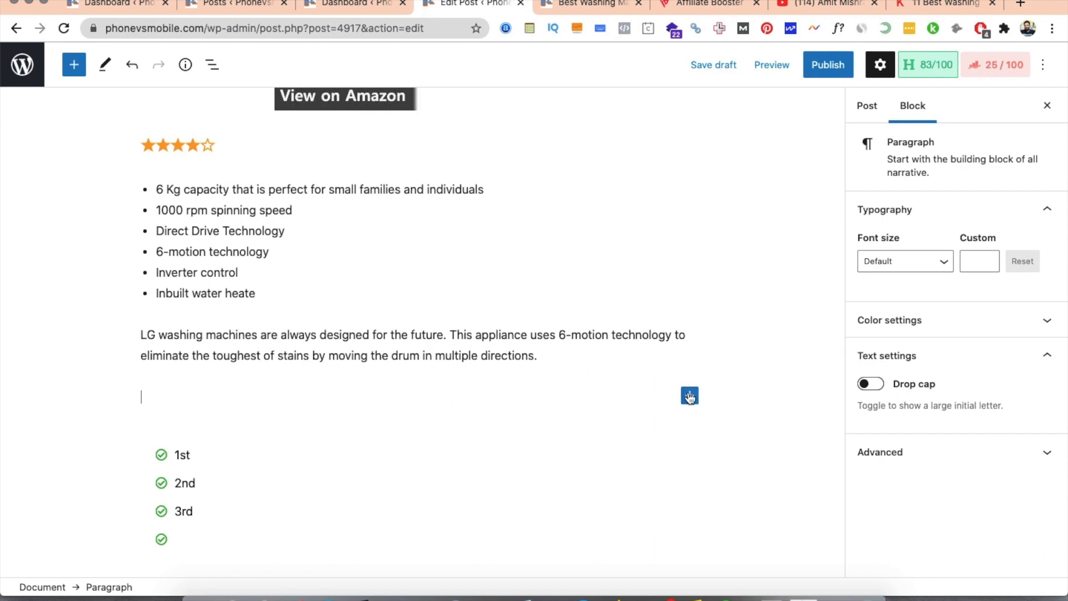
pyautogui.click(689, 395)
pyautogui.click(795, 364)
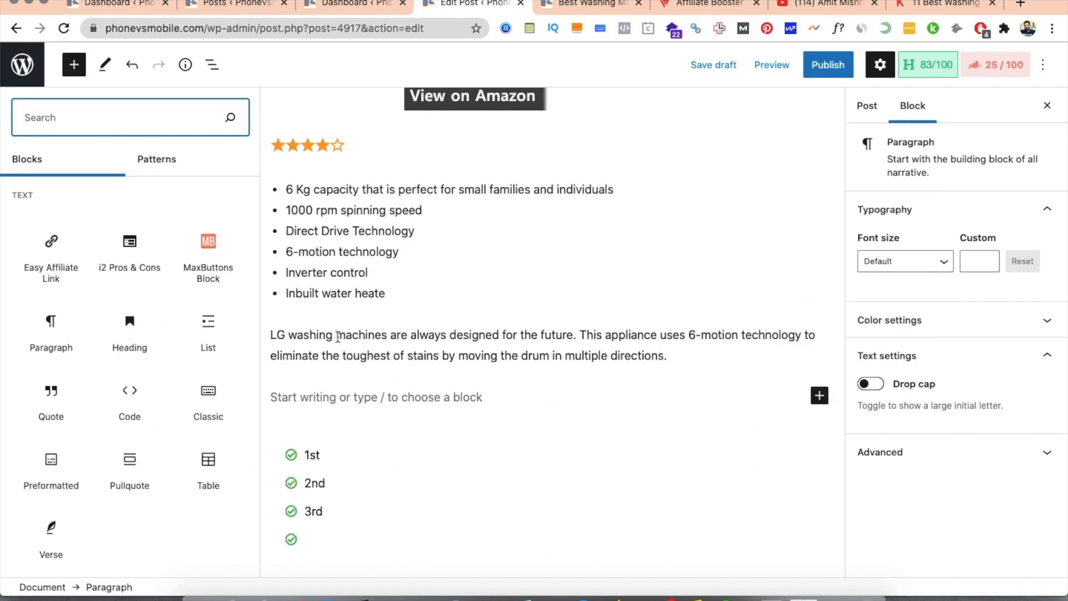
pyautogui.scroll(-5, 156, 543)
pyautogui.scroll(-15, 156, 543)
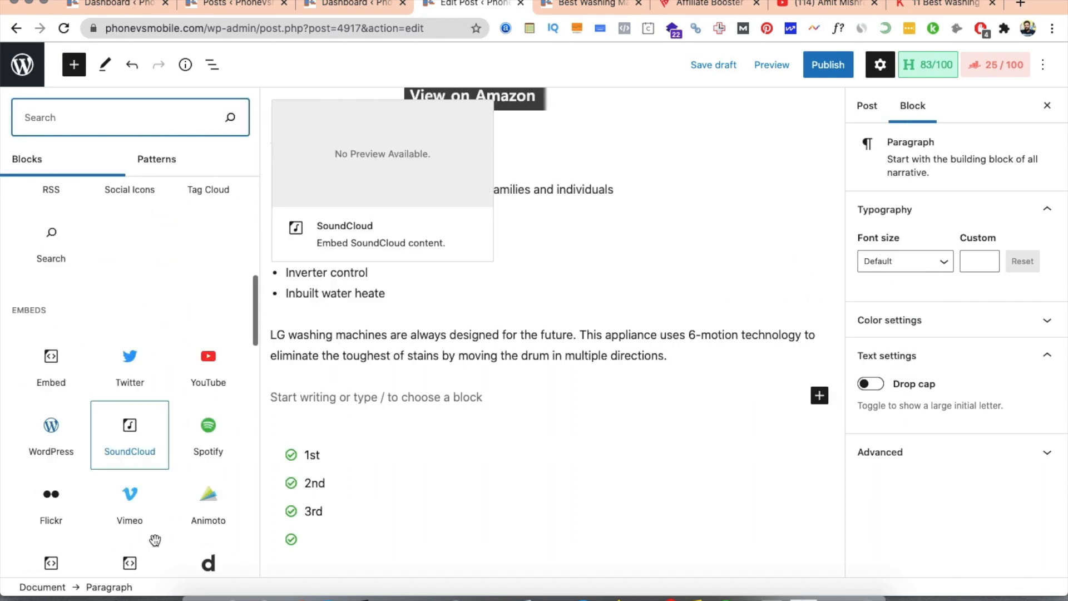
pyautogui.scroll(-7, 154, 540)
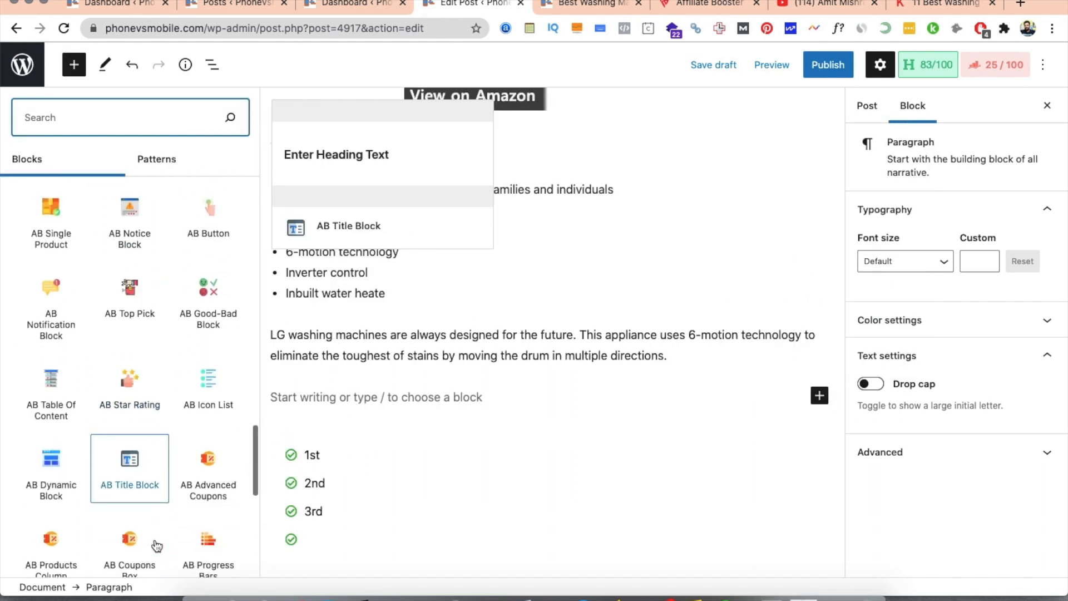
pyautogui.scroll(-3, 157, 546)
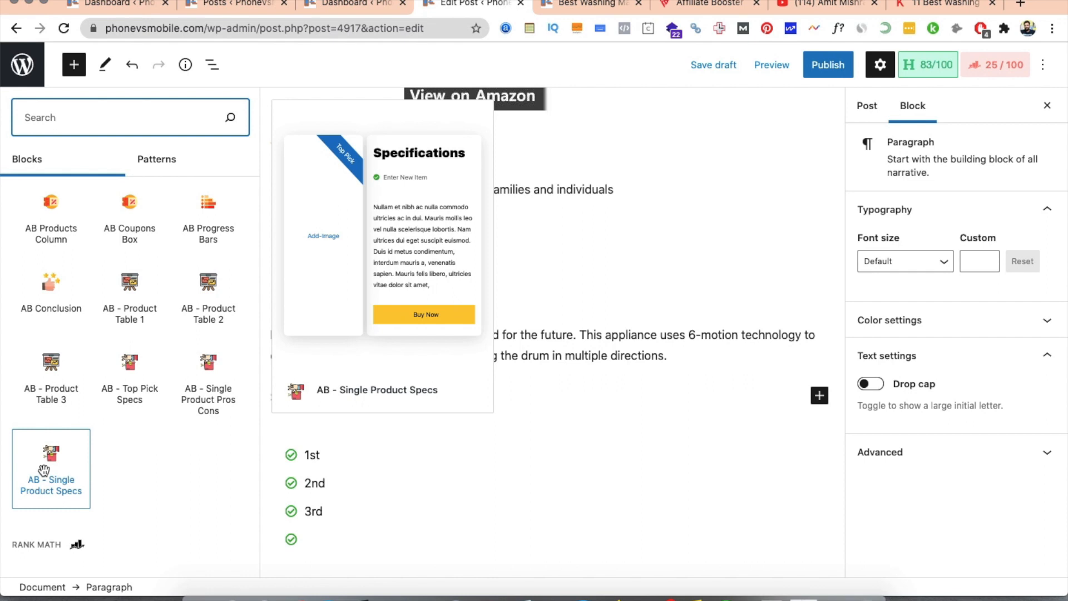
pyautogui.moveTo(133, 395)
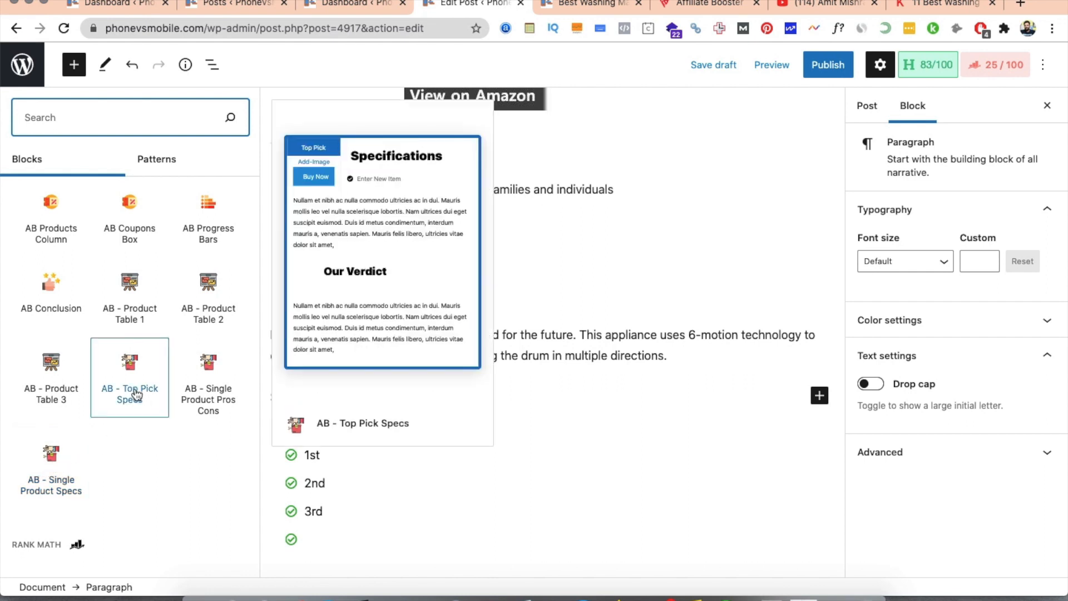
pyautogui.moveTo(209, 394)
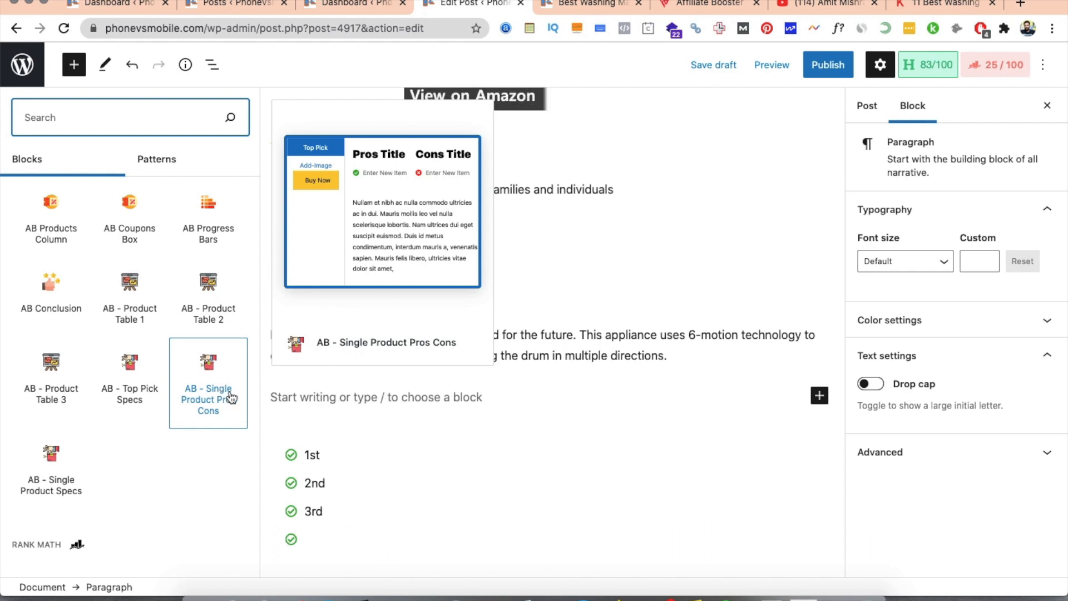
pyautogui.click(215, 398)
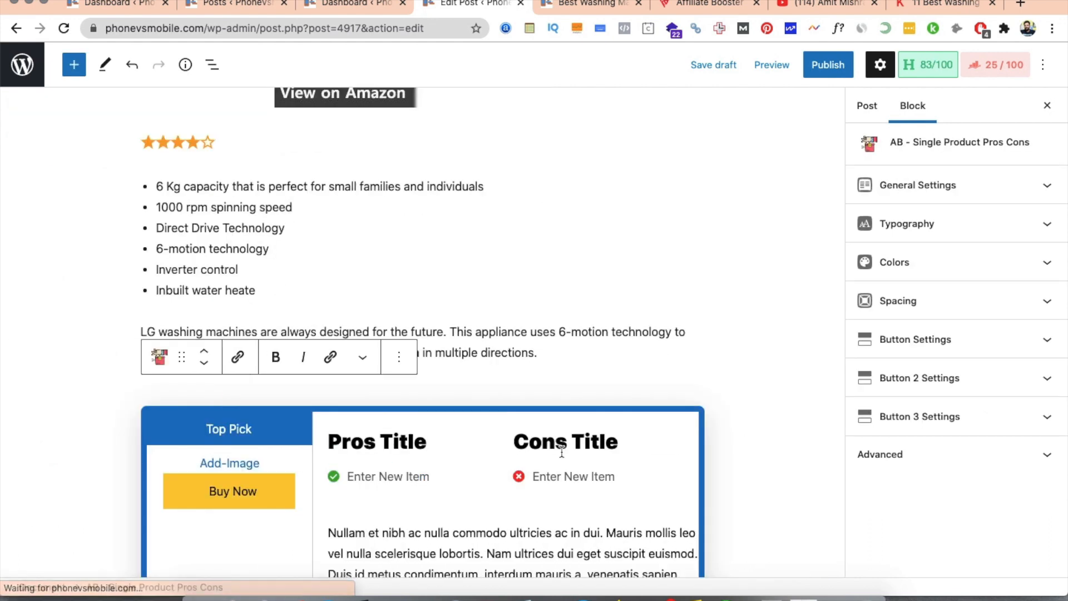
# - Look over the new Pros Cons block and the draft's Bosch and IFB product sections
pyautogui.scroll(-3, 621, 357)
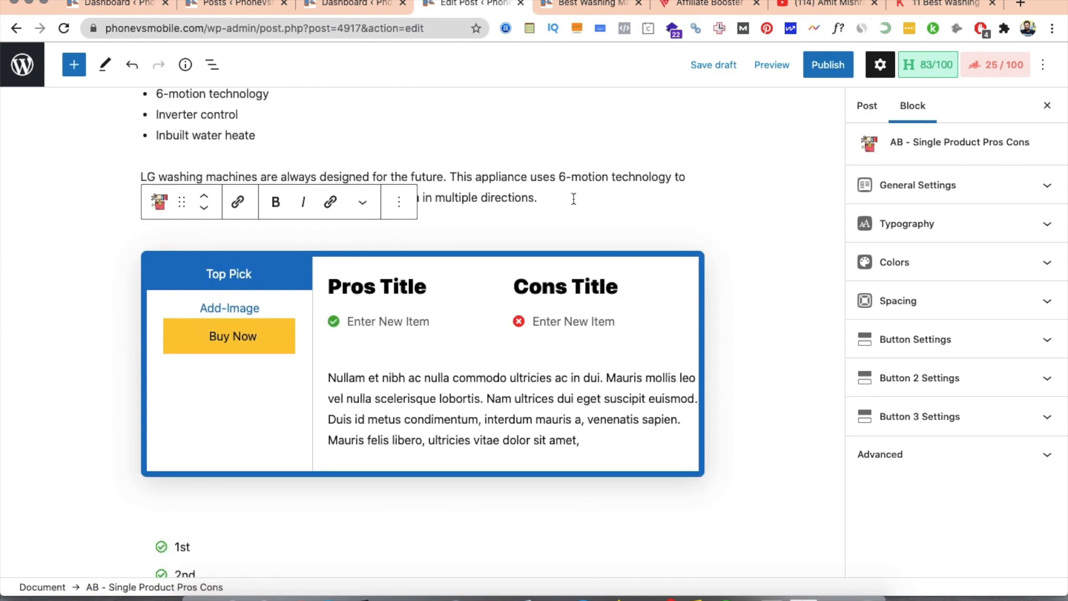
pyautogui.click(573, 199)
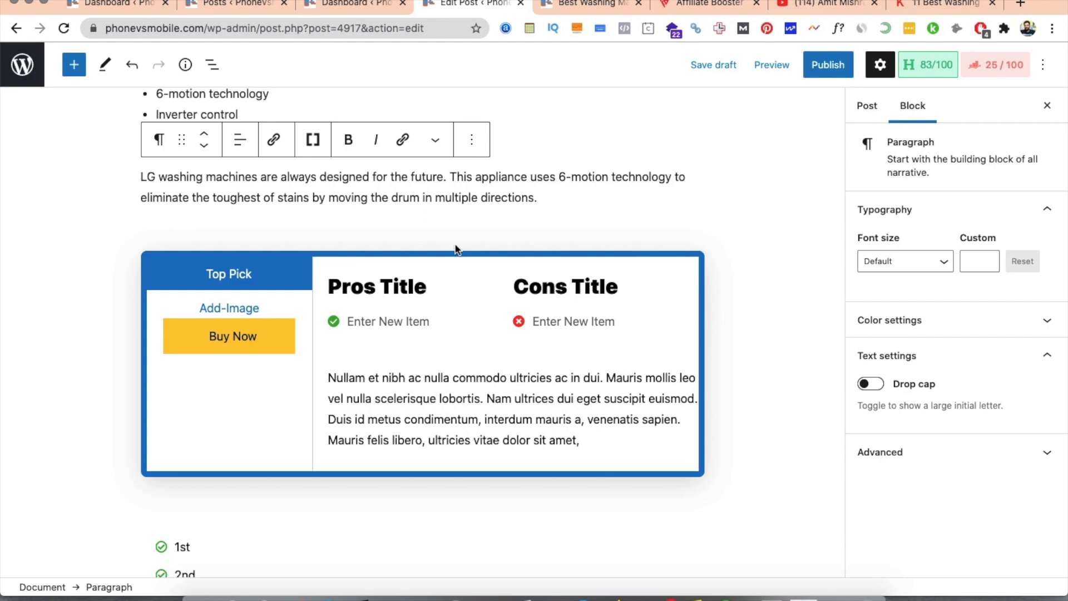
pyautogui.scroll(-12, 456, 248)
pyautogui.scroll(6, 455, 249)
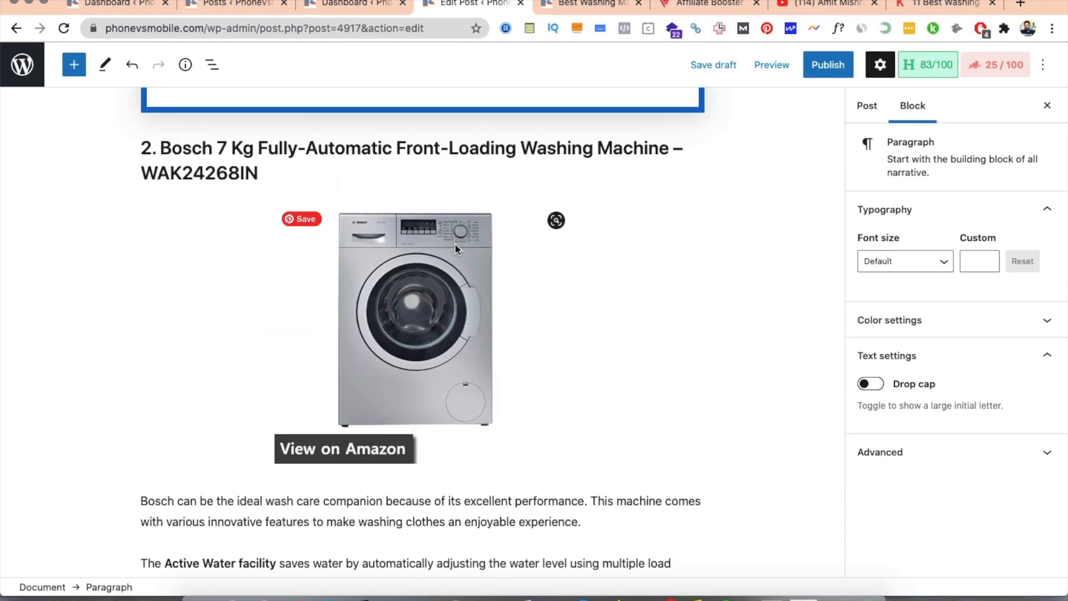
pyautogui.scroll(10, 455, 242)
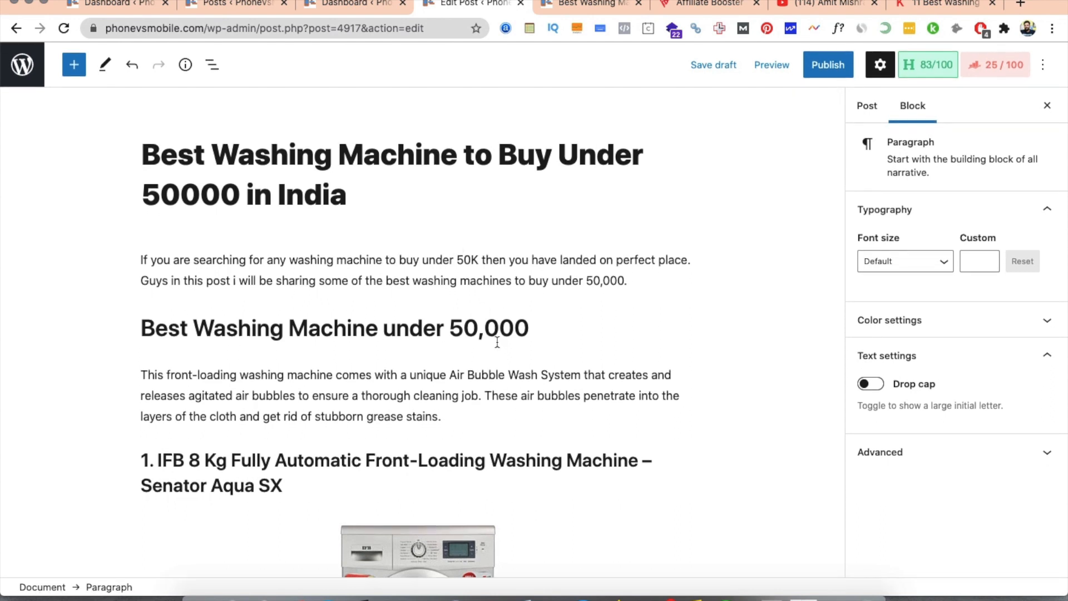
pyautogui.scroll(-4, 497, 341)
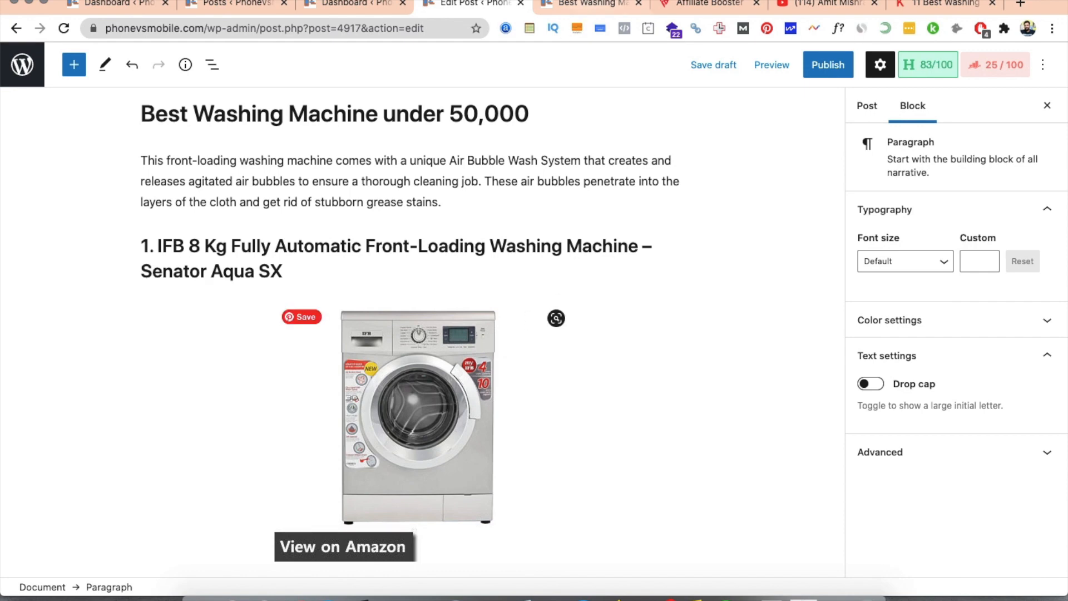
# - Switch to the Affiliate Booster website and open its list of available blocks
pyautogui.click(707, 4)
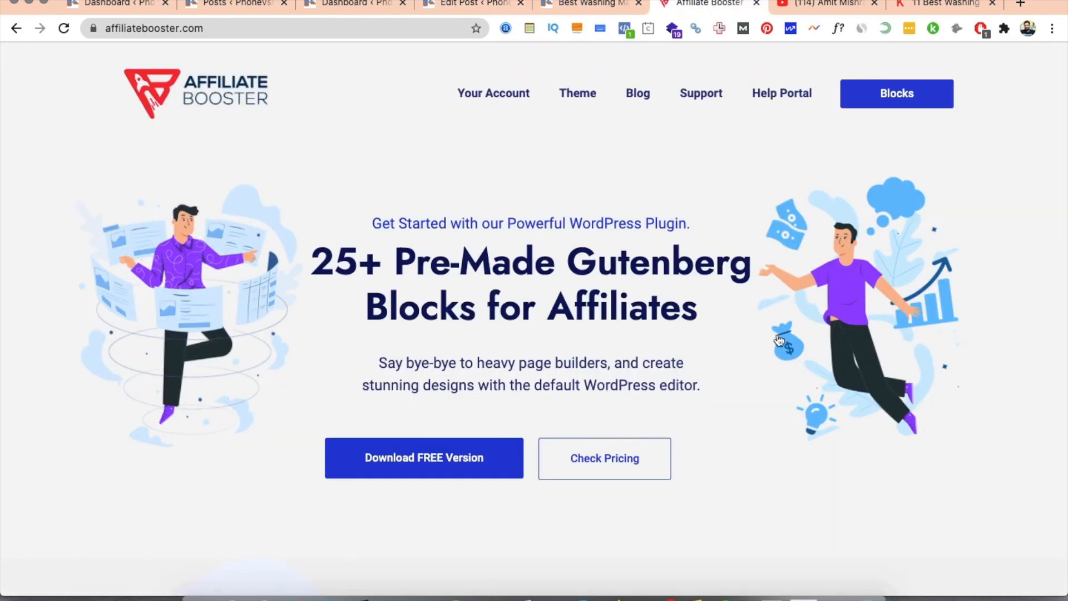
pyautogui.click(904, 101)
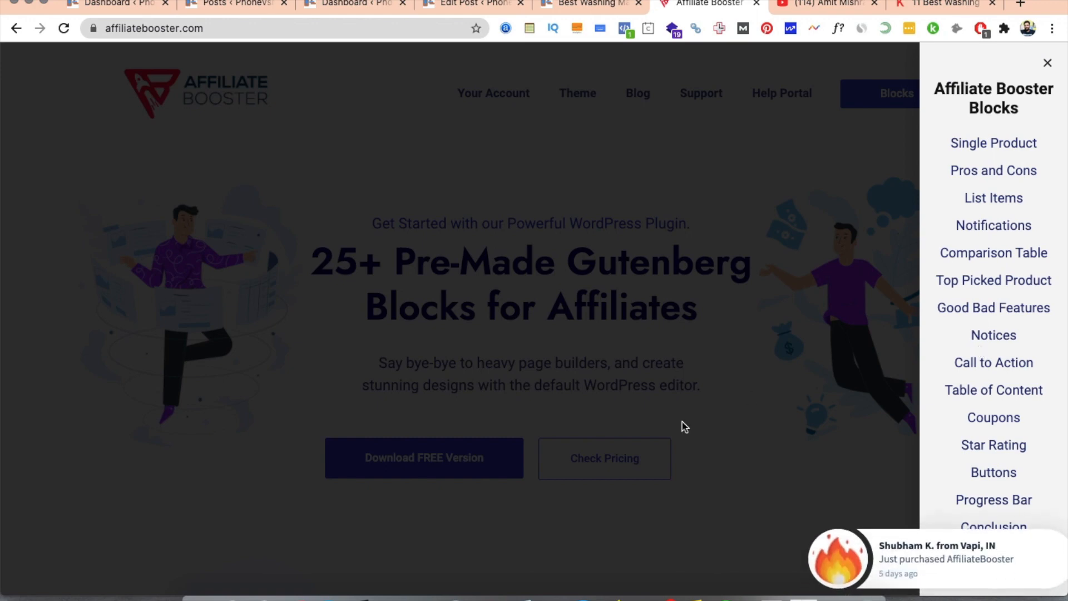
pyautogui.scroll(-4, 974, 501)
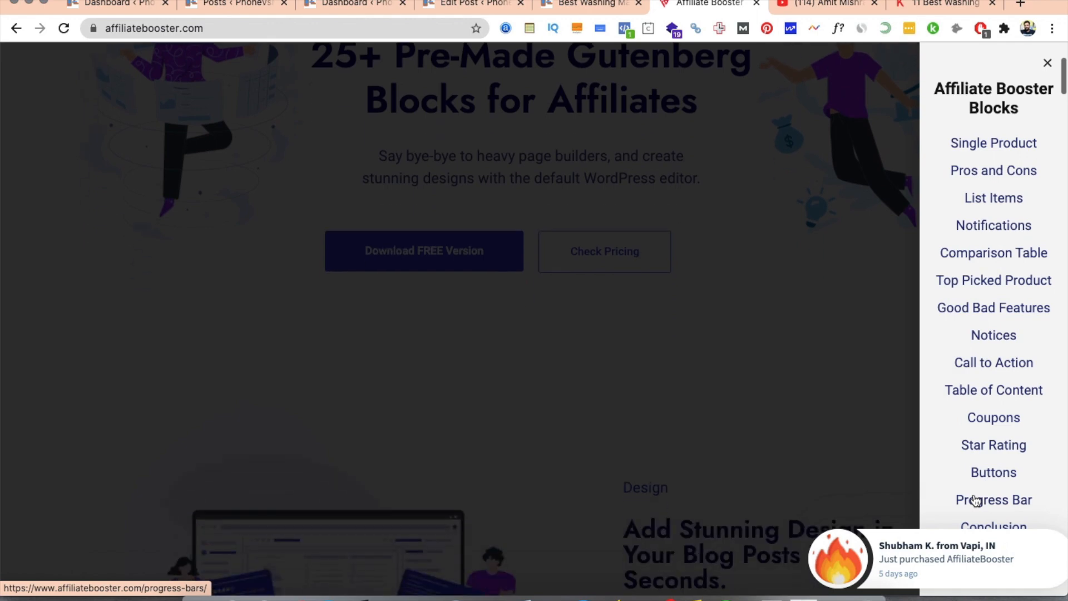
# - Return to the post preview and examine the finished blocks, from the Conclusion and product columns to the Pros and Cons box
pyautogui.click(579, 4)
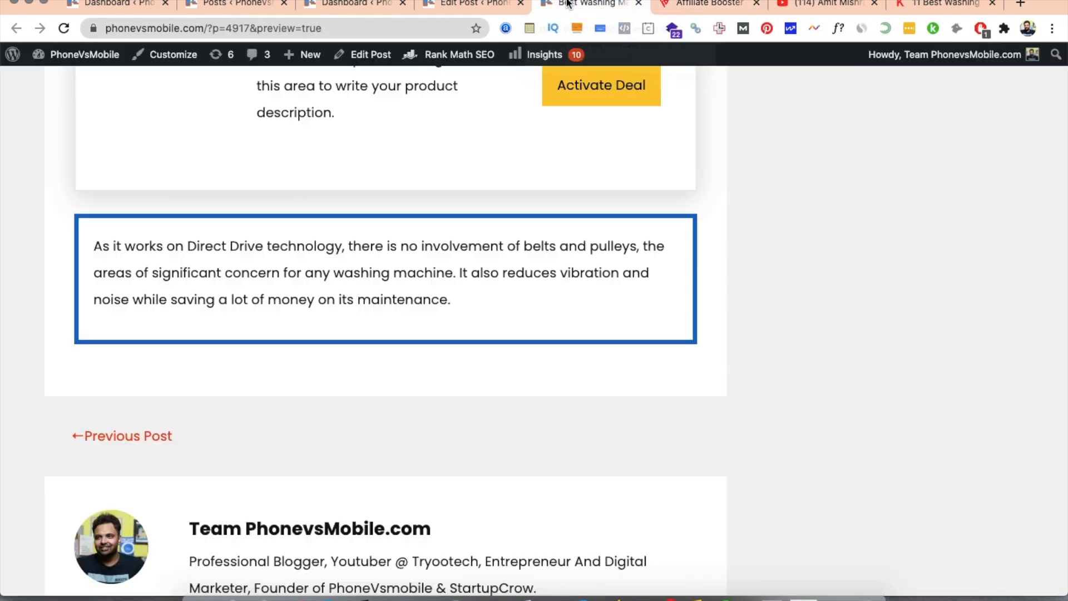
pyautogui.scroll(8, 424, 266)
pyautogui.scroll(12, 422, 262)
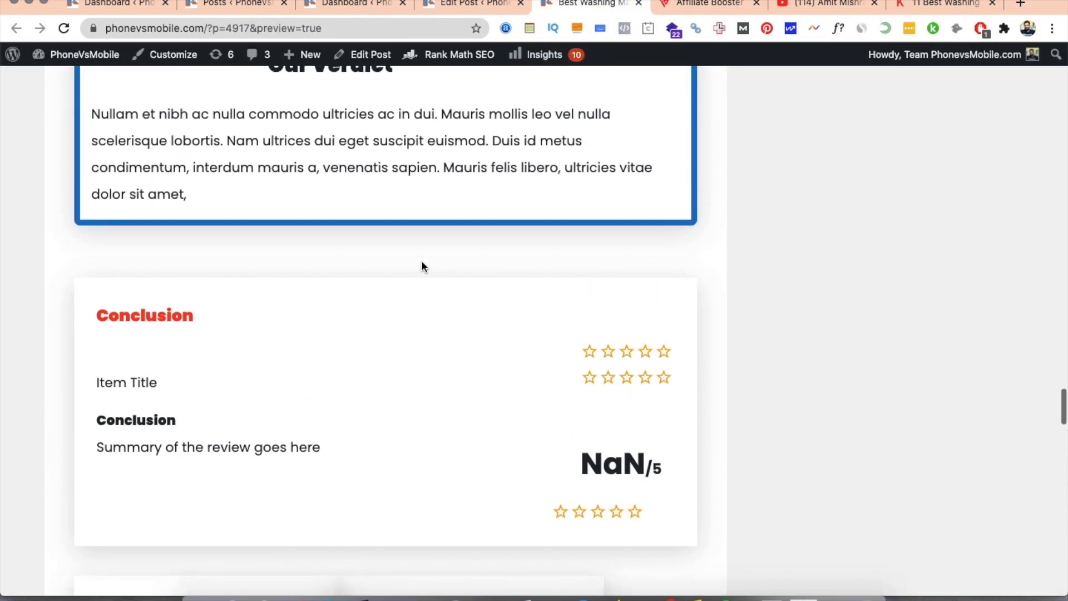
pyautogui.scroll(5, 421, 266)
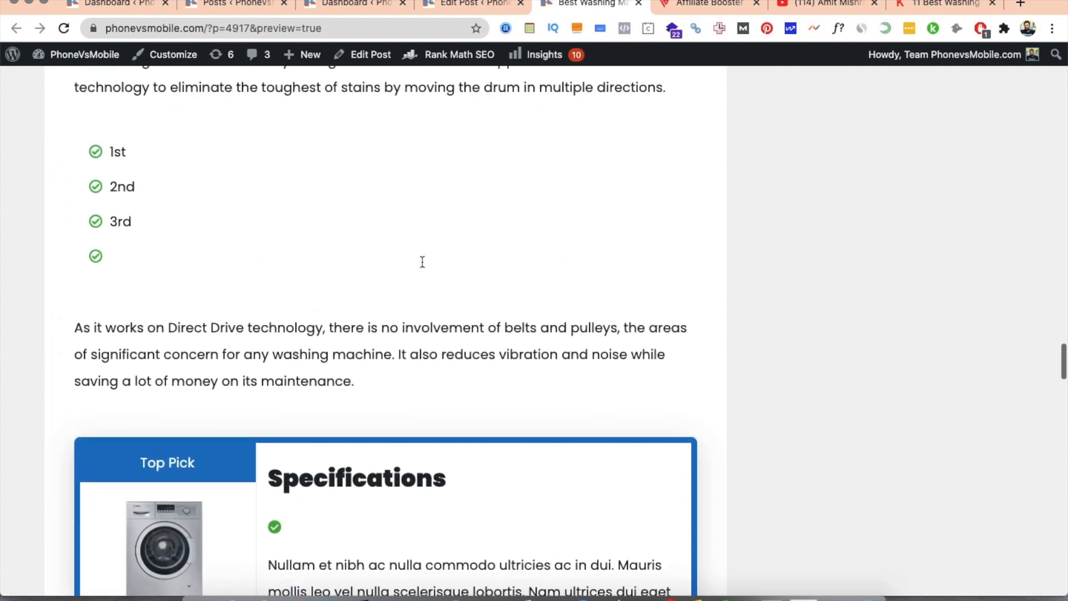
pyautogui.scroll(6, 382, 367)
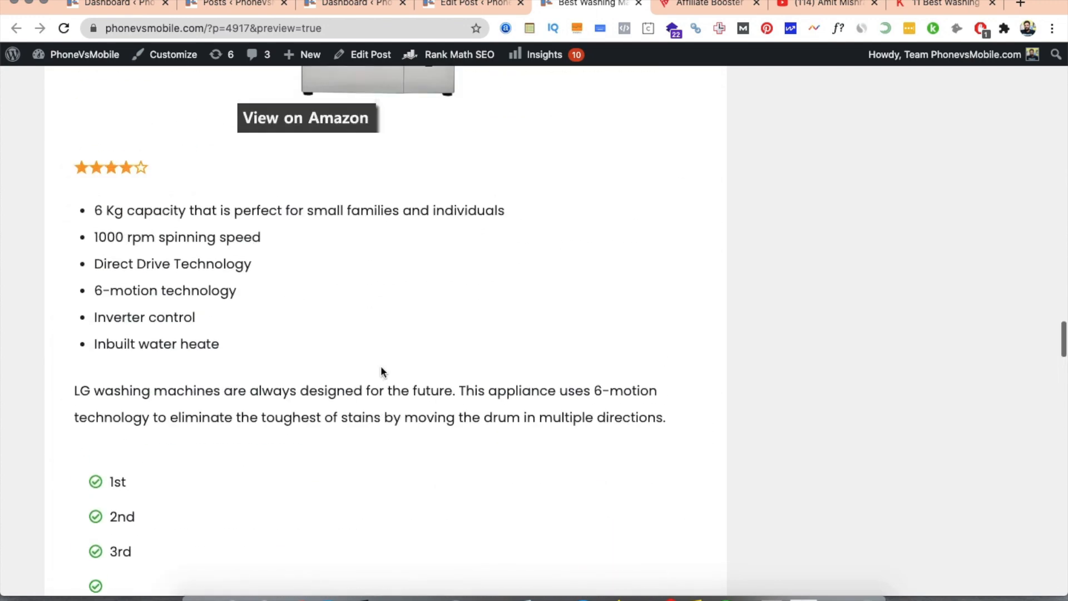
pyautogui.scroll(3, 381, 367)
pyautogui.scroll(-9, 381, 368)
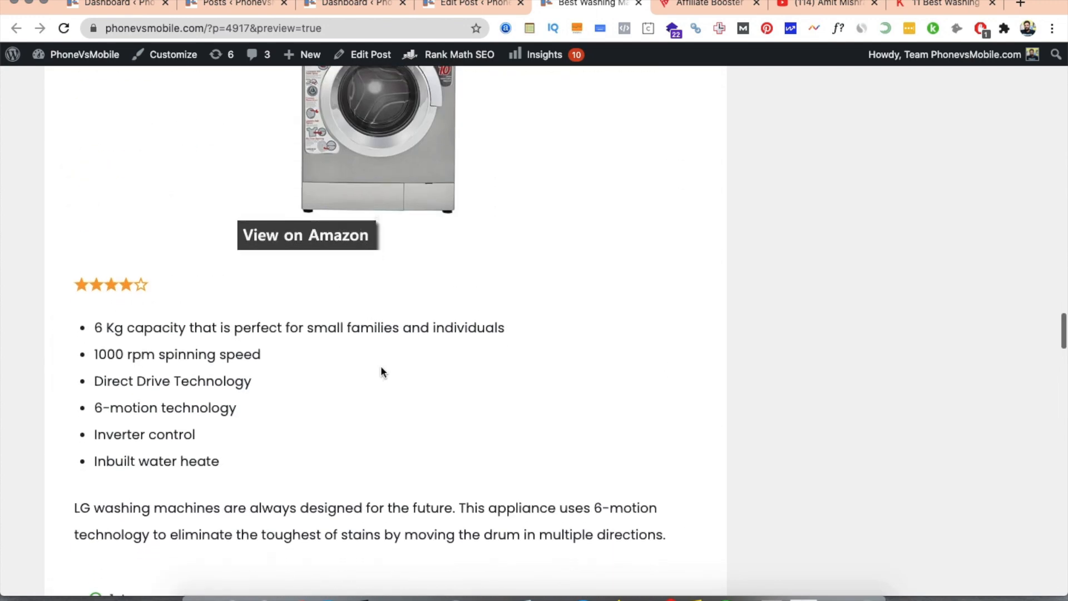
pyautogui.scroll(-20, 402, 307)
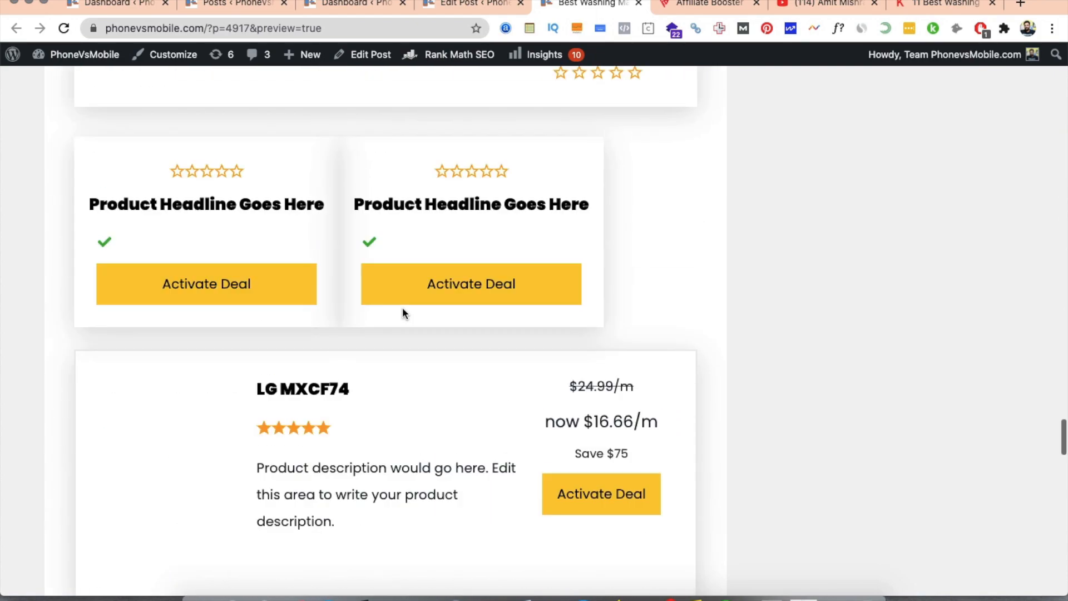
pyautogui.scroll(7, 401, 309)
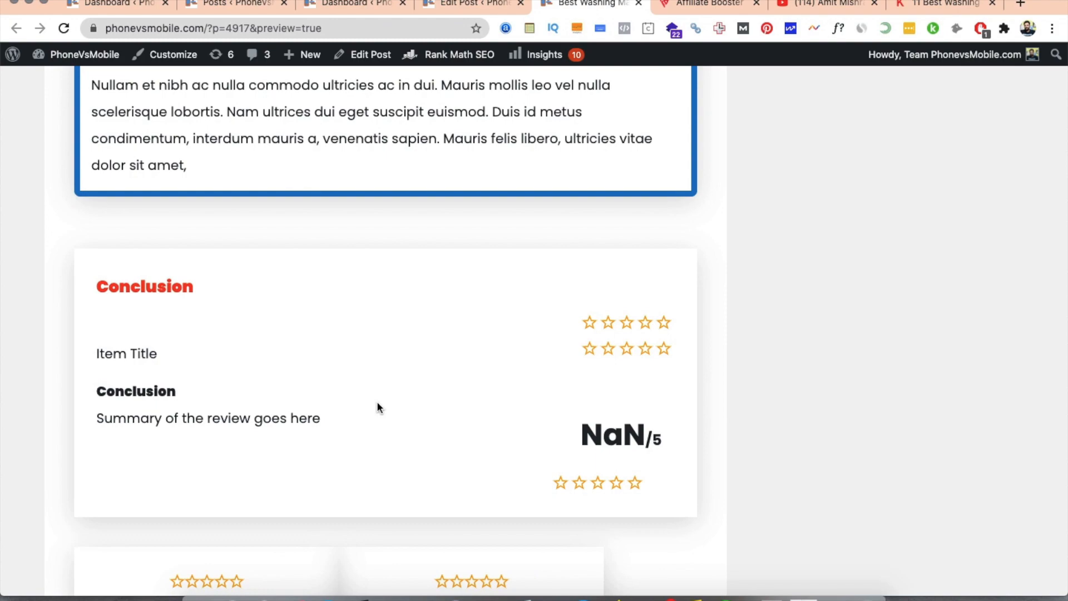
pyautogui.scroll(-20, 376, 401)
pyautogui.scroll(2, 378, 402)
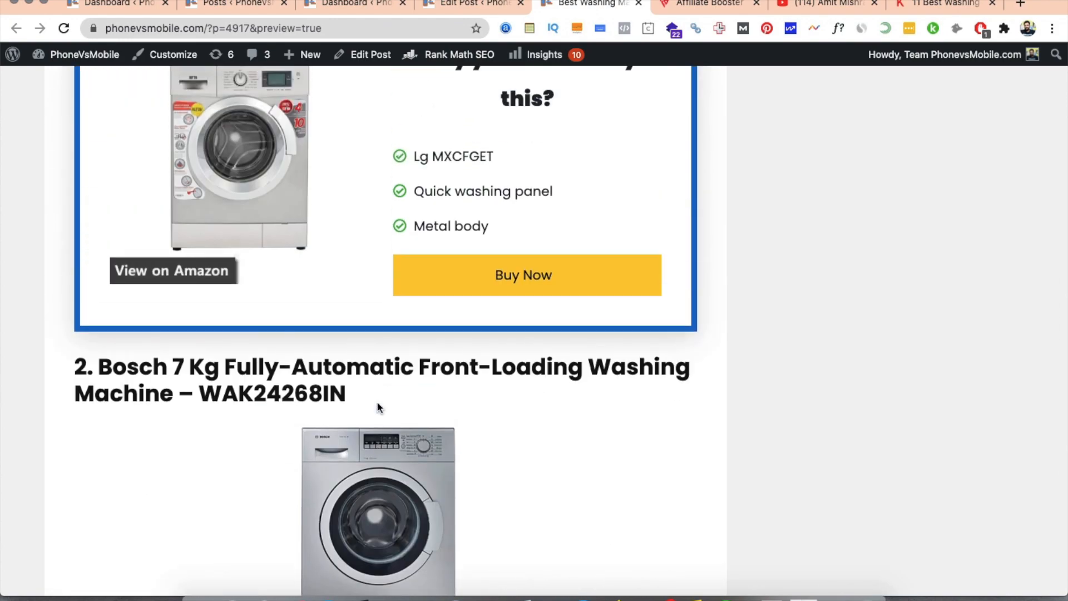
pyautogui.scroll(20, 377, 407)
pyautogui.scroll(-15, 377, 407)
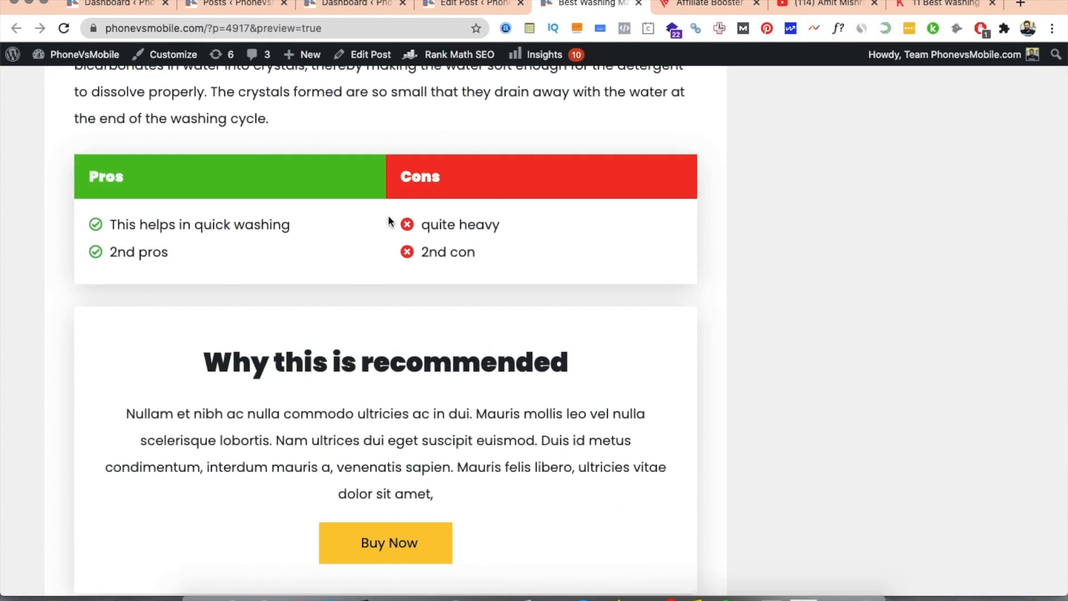
# - Look over the previewed post from its title to the More Washing machines from LG box
pyautogui.scroll(20, 542, 233)
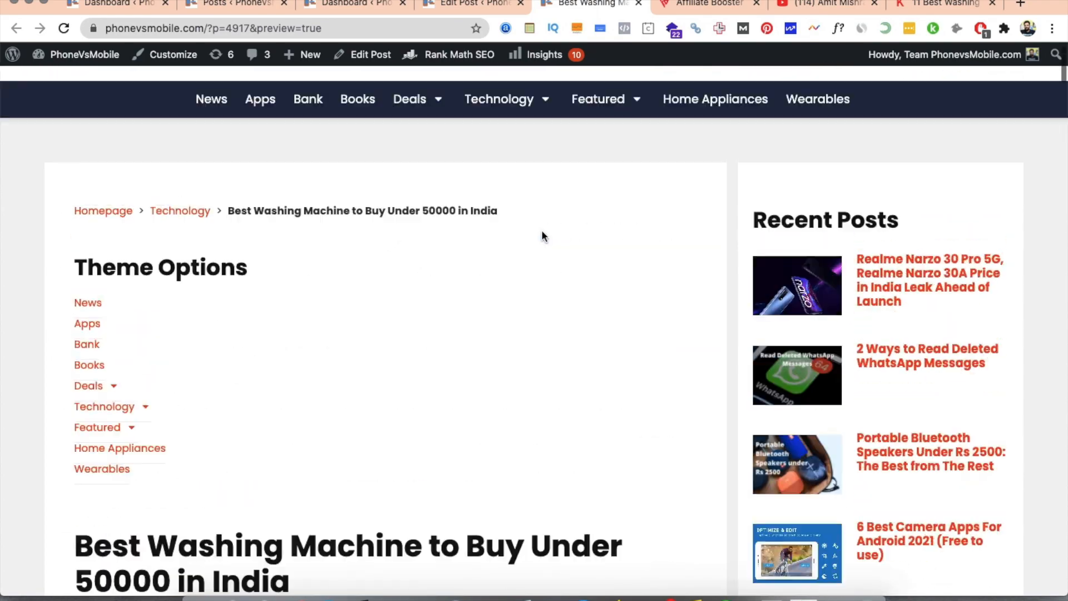
pyautogui.scroll(-20, 542, 231)
pyautogui.scroll(5, 542, 231)
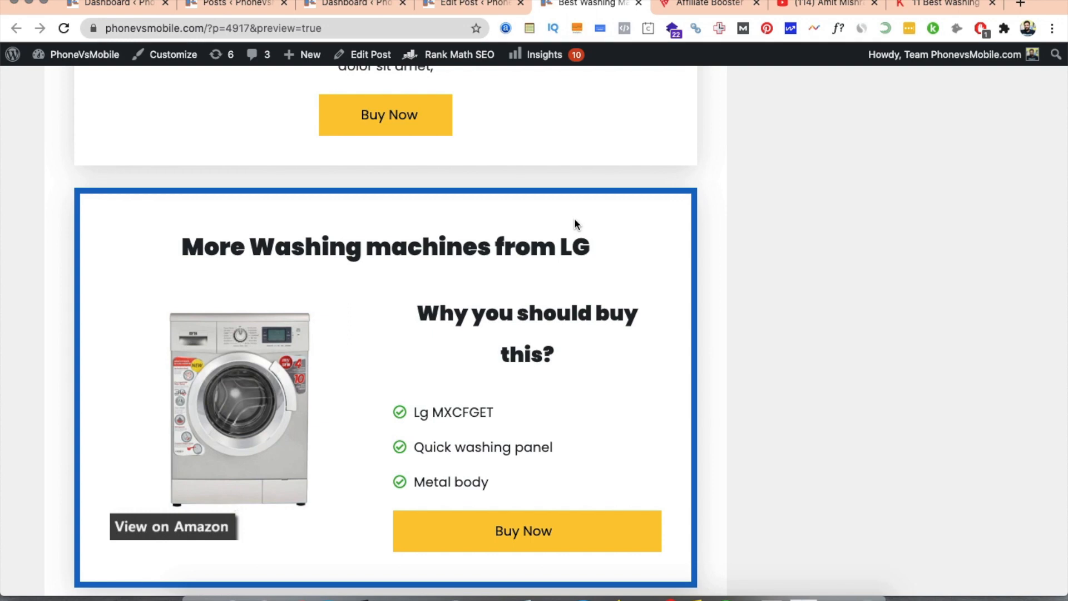
# - Switch to the Affiliate Booster website and view the home page's free download and pricing options and its Design section
pyautogui.click(676, 4)
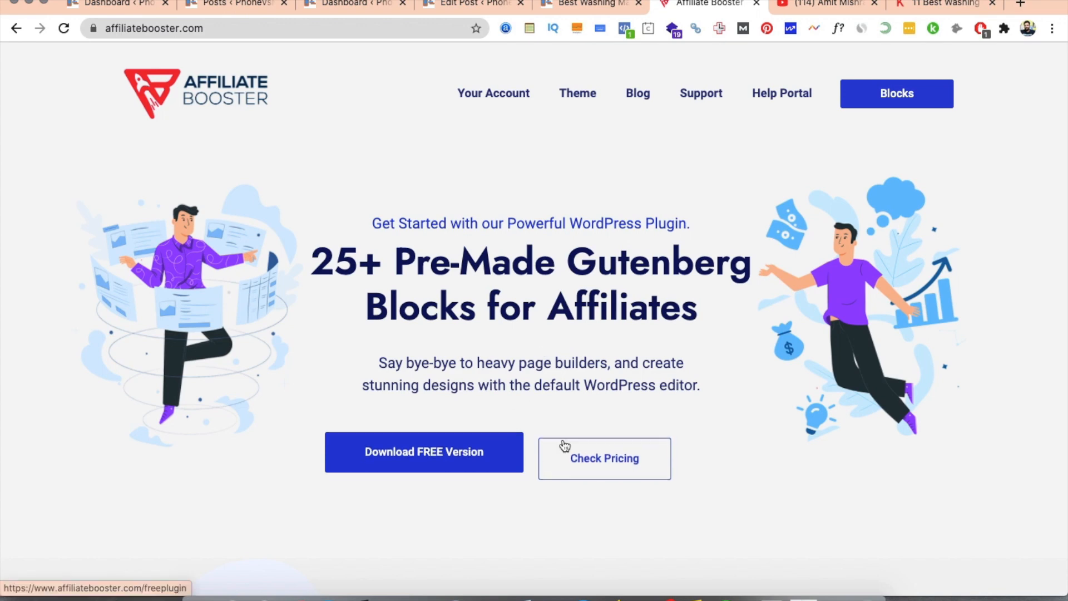
pyautogui.scroll(-2, 497, 372)
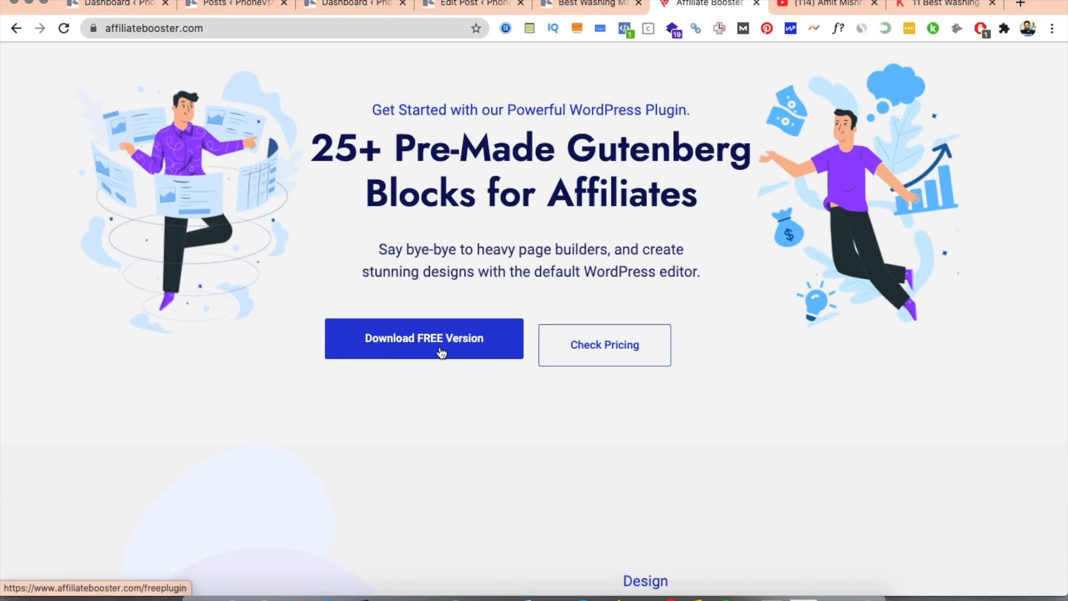
pyautogui.scroll(2, 441, 352)
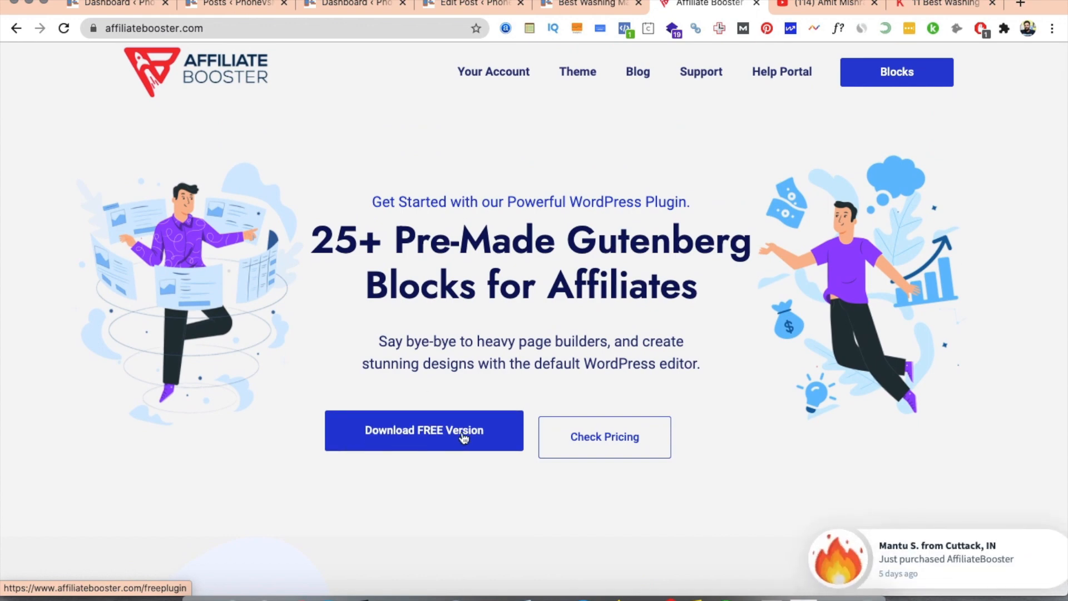
pyautogui.scroll(-8, 486, 362)
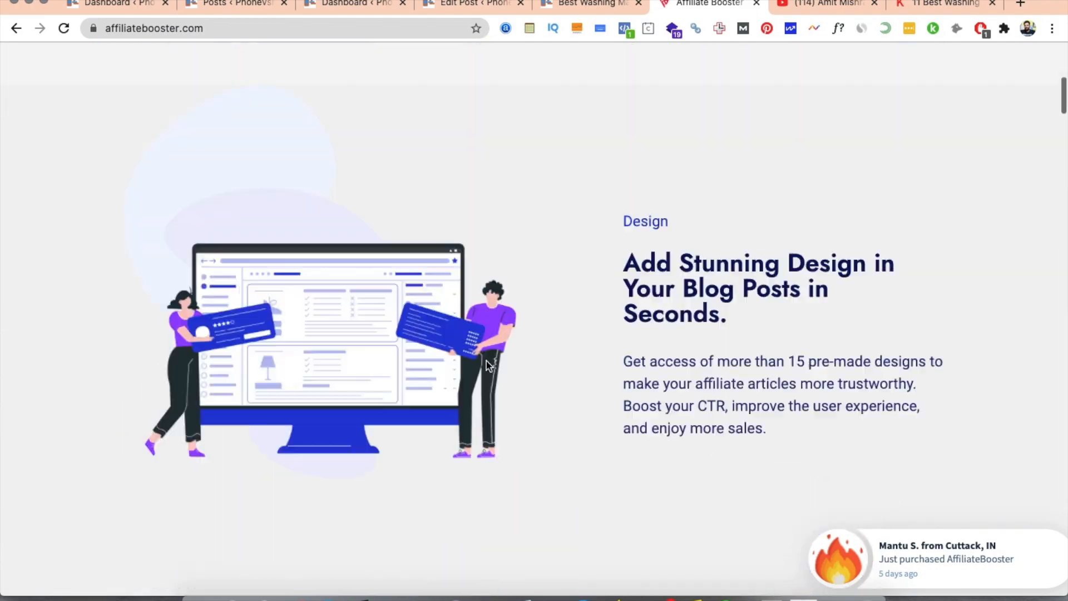
pyautogui.scroll(9, 601, 56)
# - Return to the post preview and examine the Pros and Cons, Why this is recommended and LG washing machines blocks
pyautogui.click(591, 4)
pyautogui.scroll(15, 478, 290)
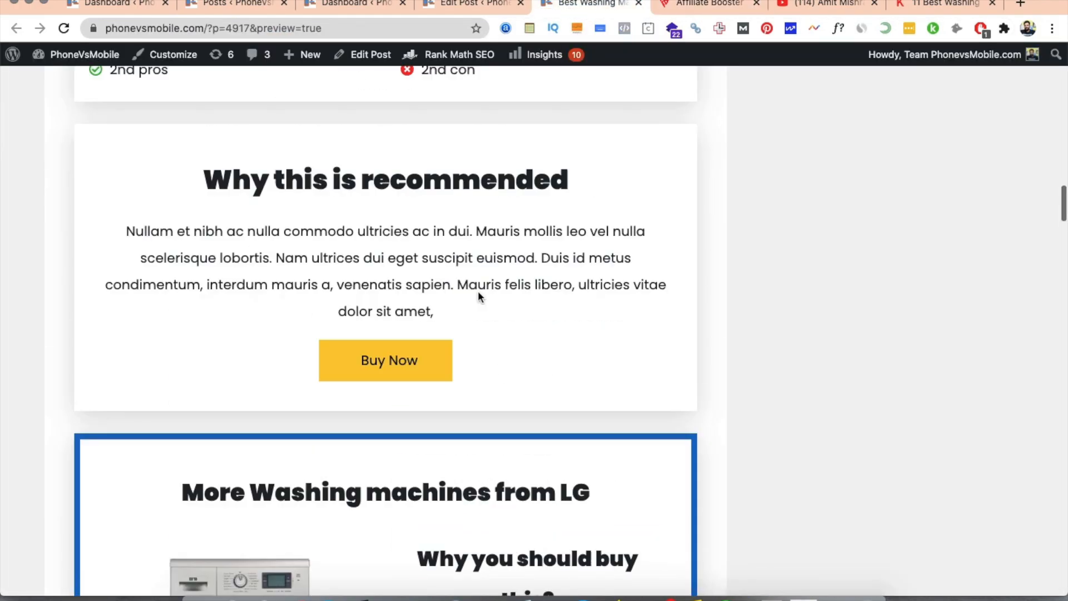
pyautogui.scroll(-20, 478, 291)
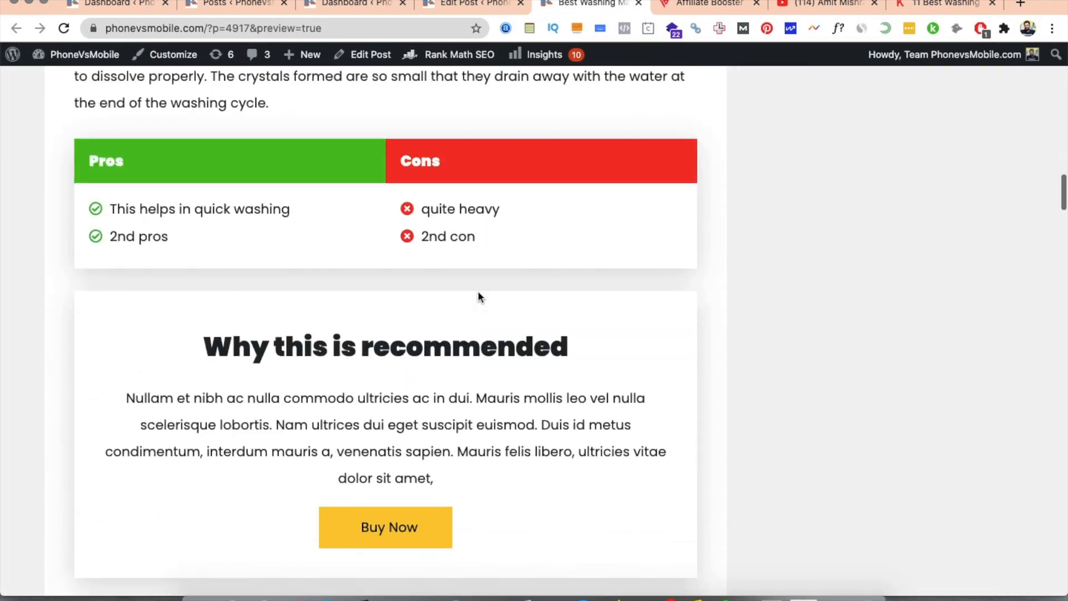
pyautogui.scroll(-7, 502, 467)
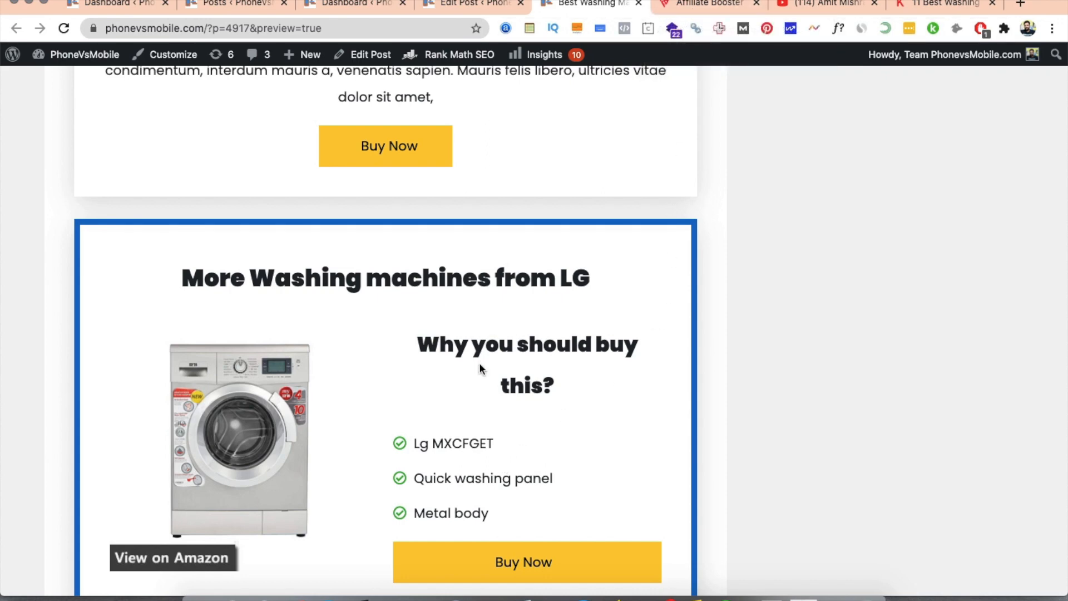
pyautogui.scroll(-5, 479, 363)
pyautogui.scroll(3, 479, 362)
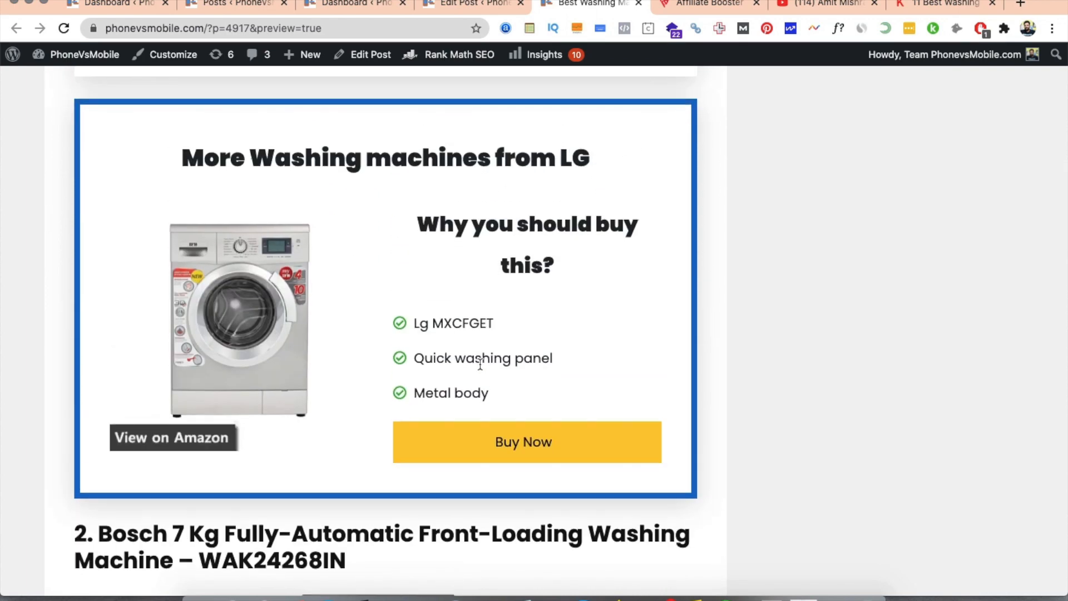
pyautogui.scroll(15, 480, 365)
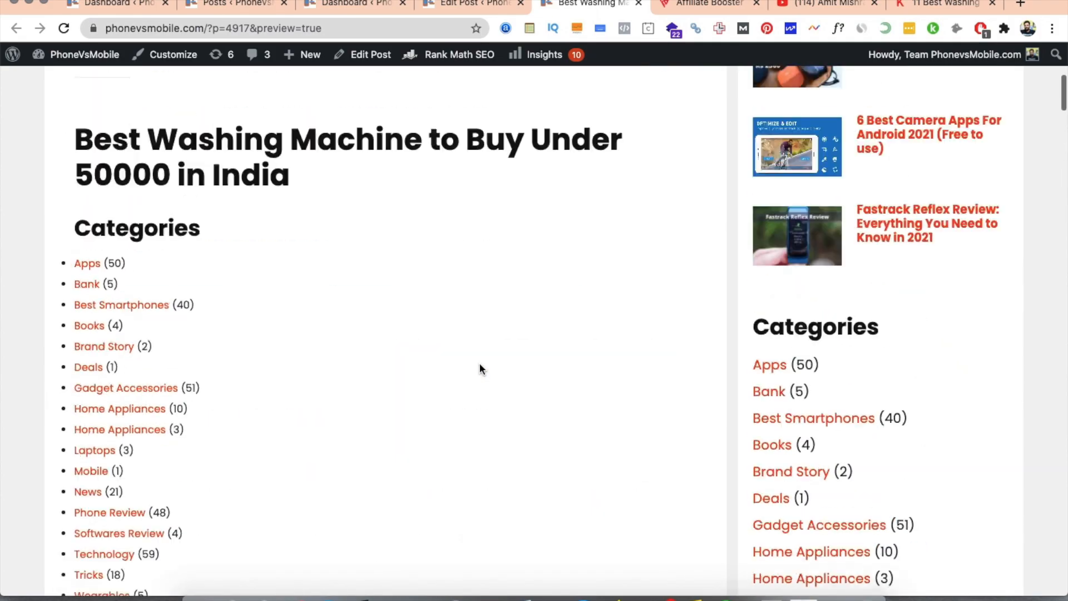
pyautogui.scroll(-6, 480, 364)
pyautogui.scroll(-10, 480, 365)
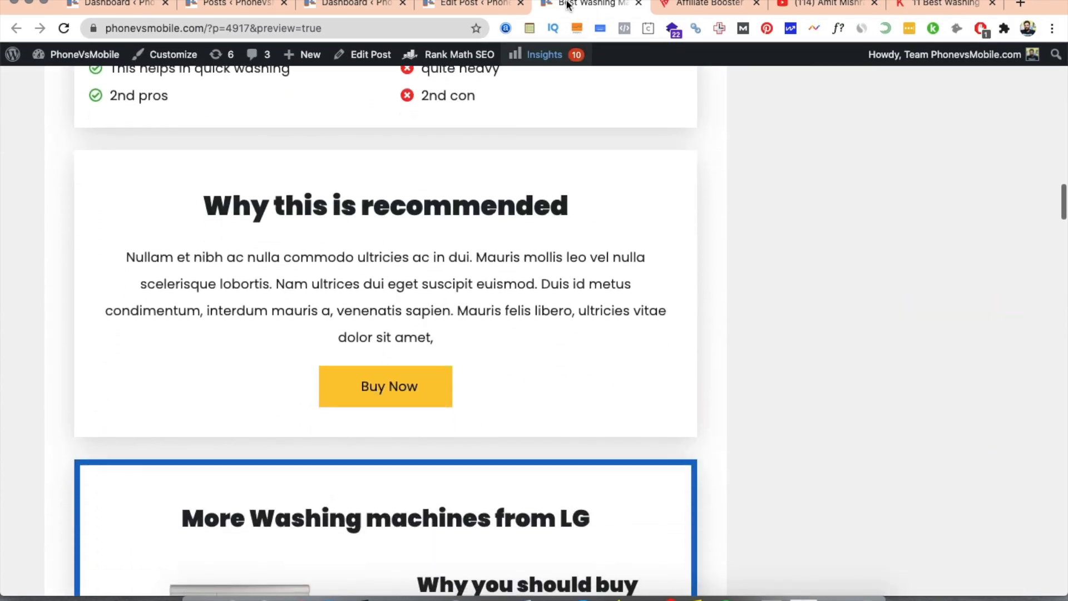
# - Switch to the post editor and review the draft's blocks from the introduction through the Pros and Cons to the Top Pick box
pyautogui.click(470, 5)
pyautogui.scroll(4, 482, 257)
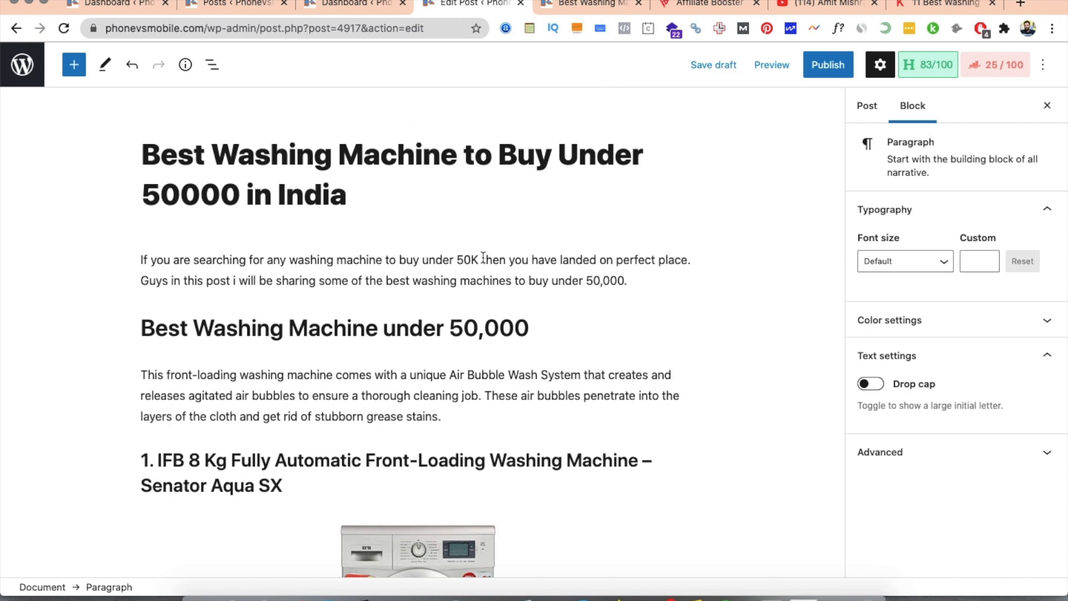
pyautogui.scroll(-8, 482, 258)
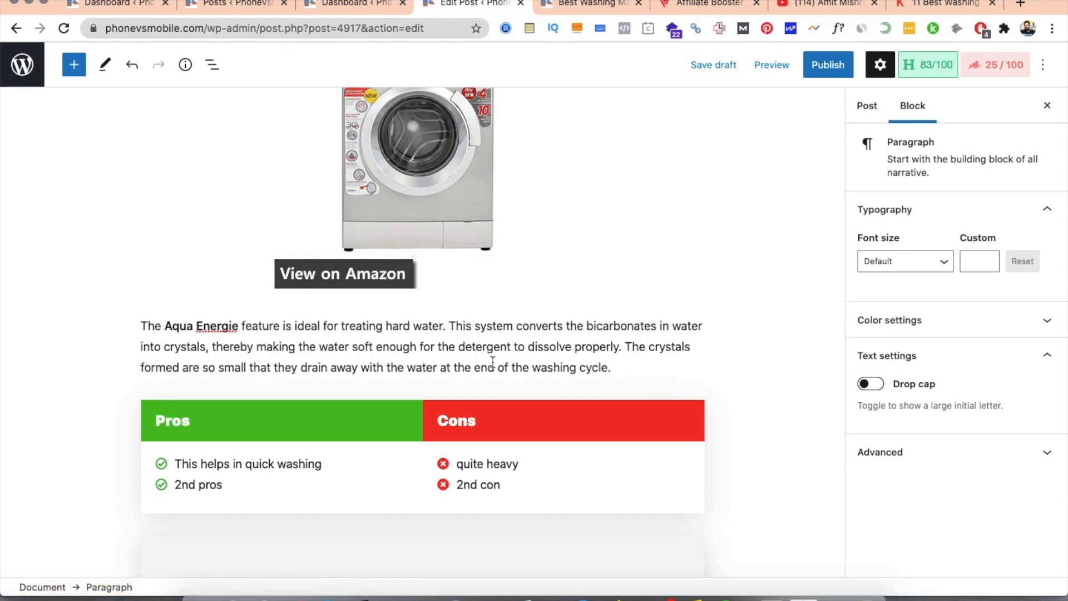
pyautogui.scroll(-3, 492, 362)
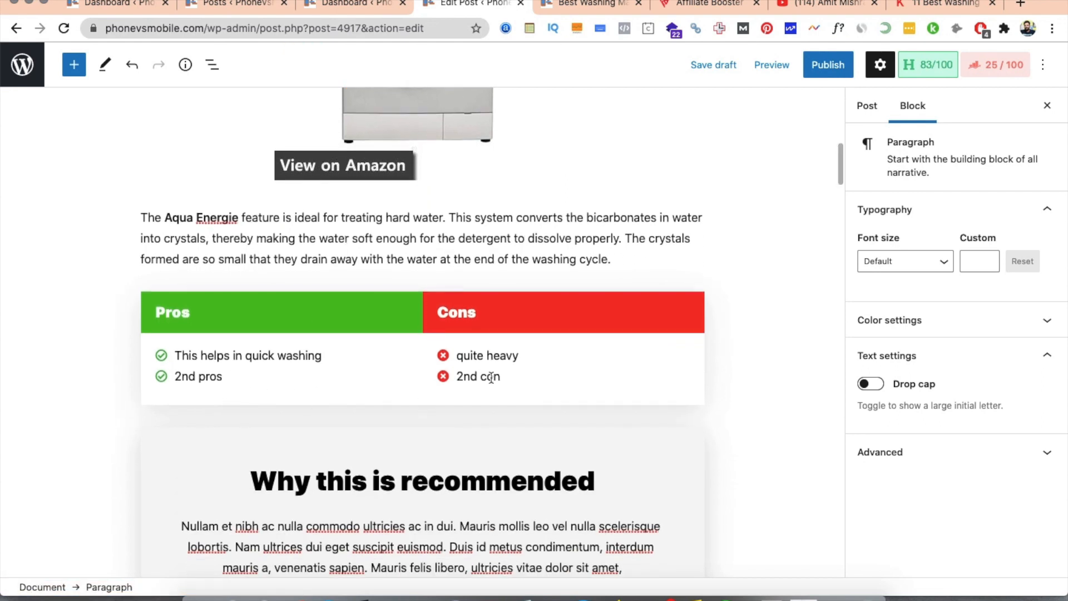
pyautogui.scroll(-2, 494, 374)
pyautogui.scroll(-1, 495, 375)
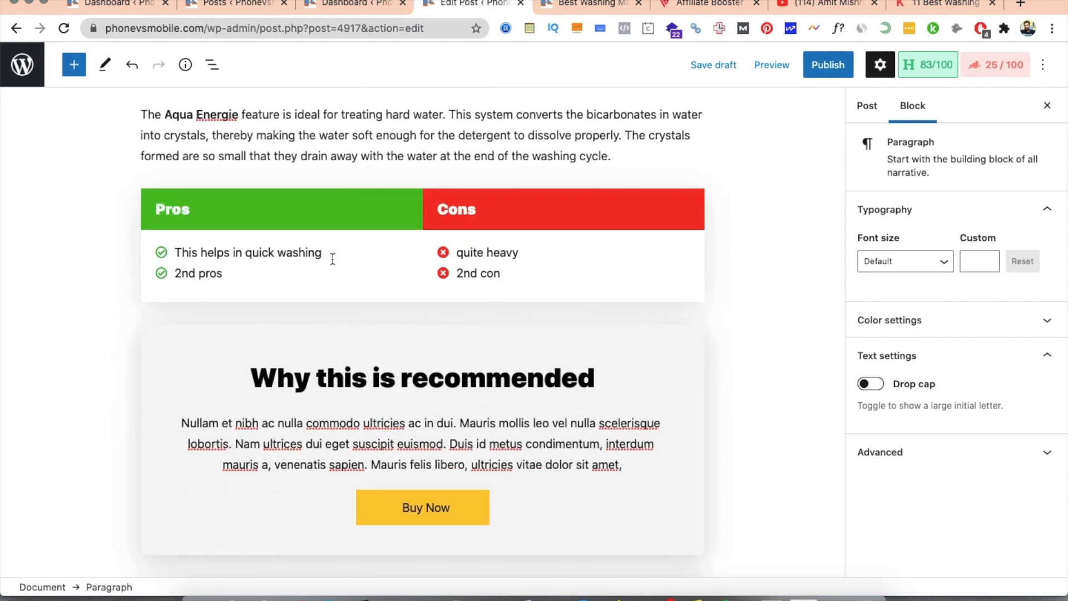
pyautogui.scroll(-10, 383, 335)
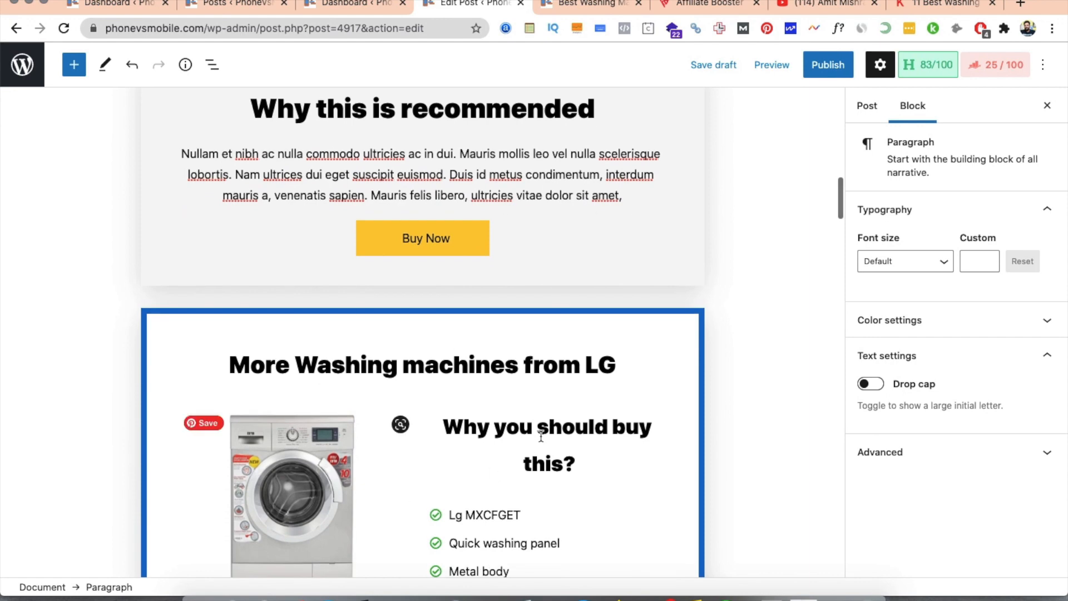
pyautogui.scroll(-1, 495, 293)
pyautogui.scroll(2, 480, 297)
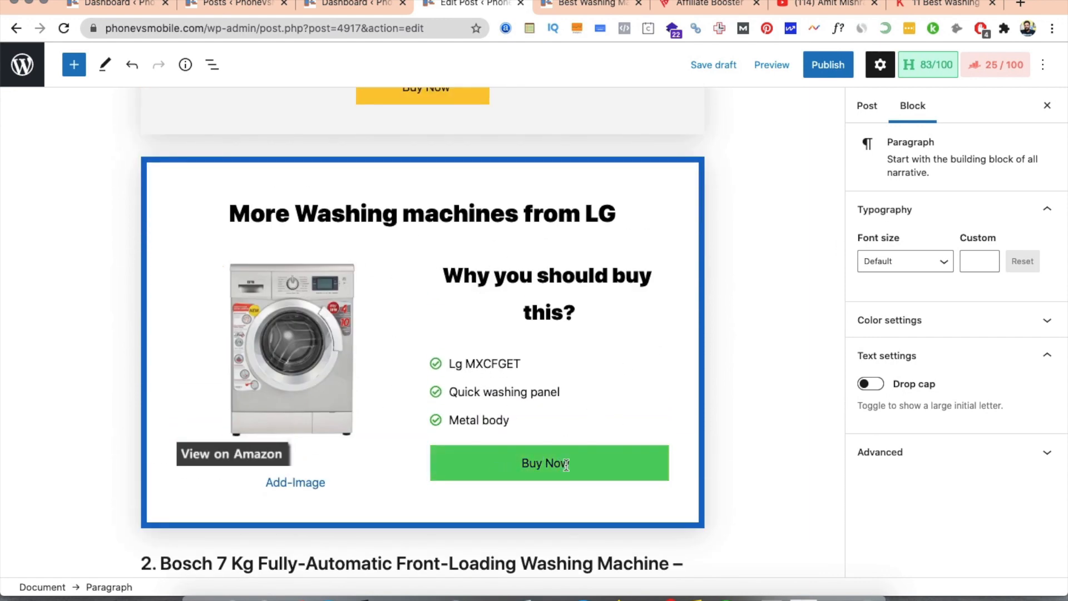
pyautogui.scroll(-12, 576, 359)
pyautogui.scroll(-15, 576, 359)
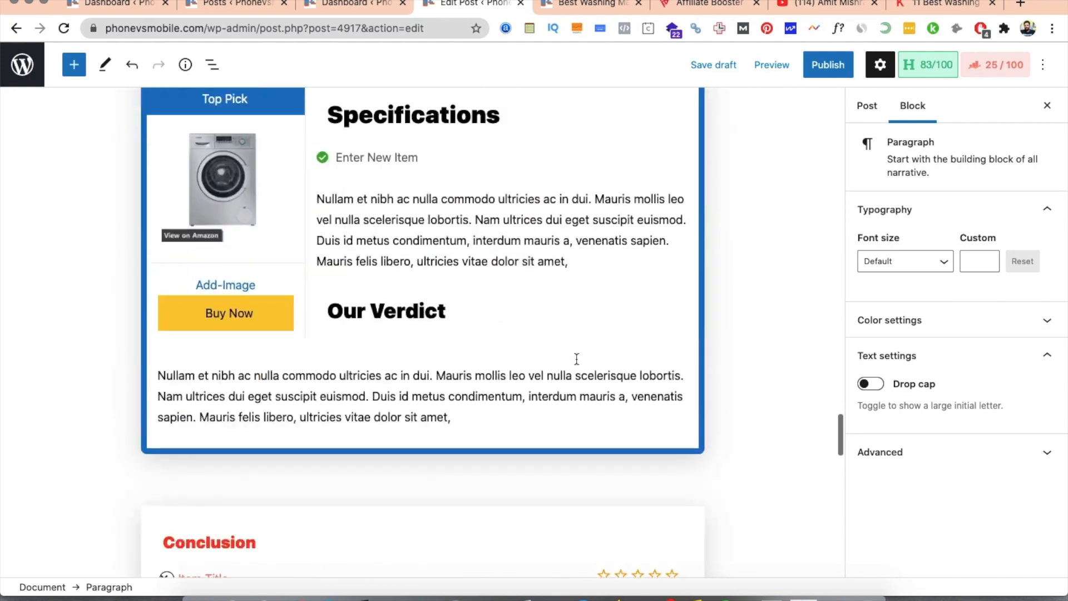
# - Rate the second item in the Conclusion review block five stars
pyautogui.scroll(-5, 576, 360)
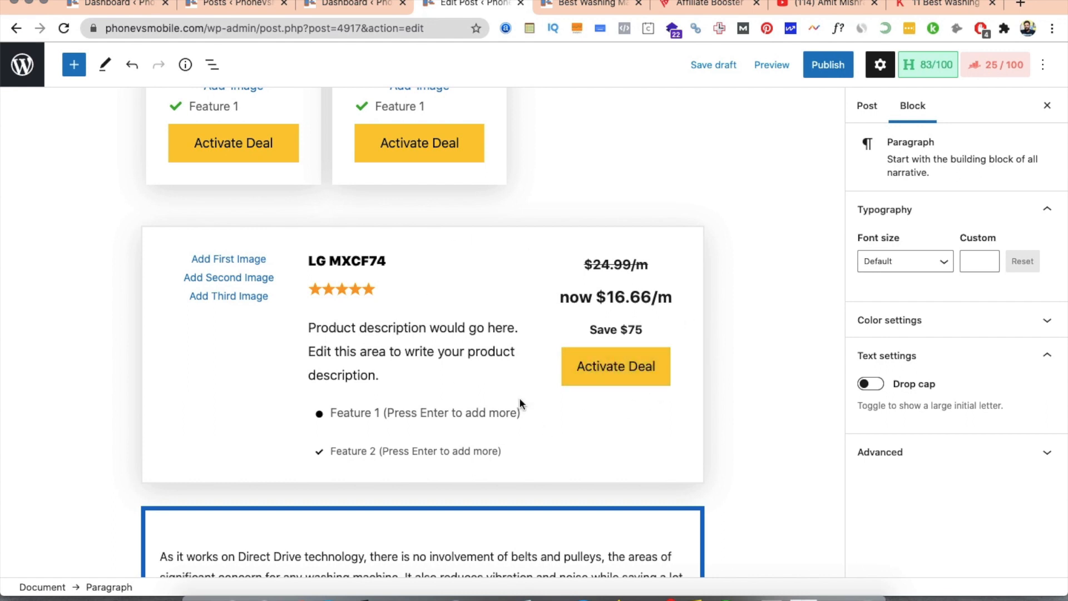
pyautogui.scroll(2, 519, 397)
pyautogui.scroll(-6, 519, 398)
pyautogui.scroll(-3, 519, 397)
pyautogui.scroll(10, 519, 397)
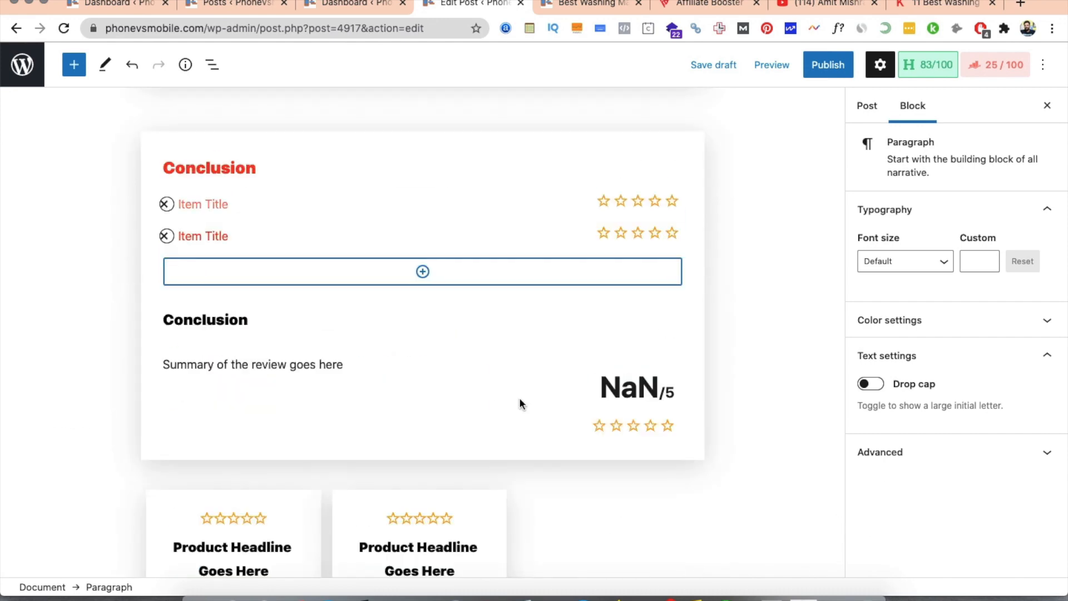
pyautogui.click(672, 232)
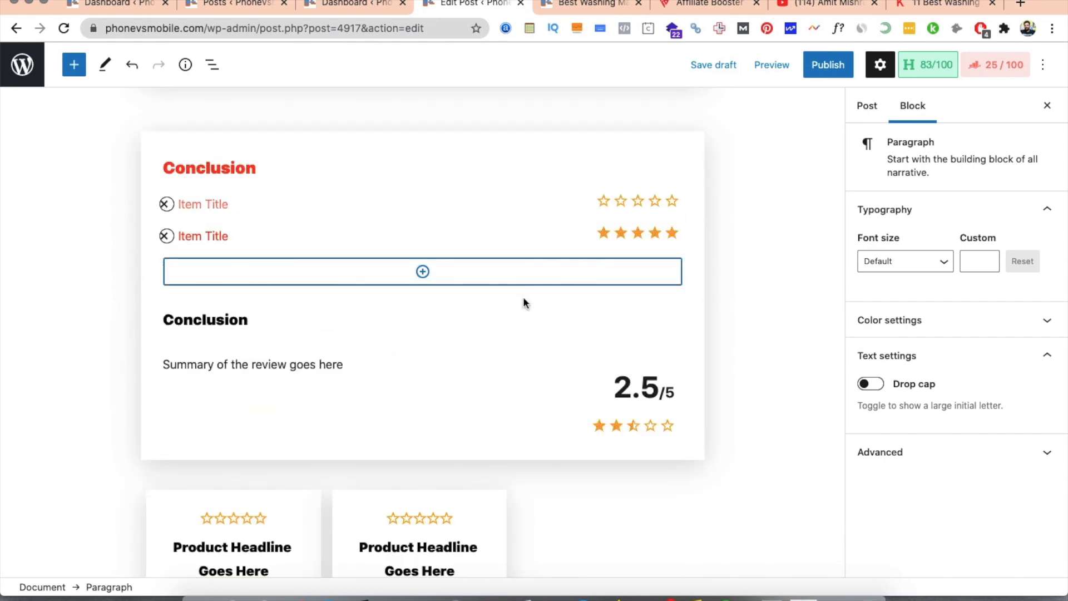
# - Look over the Top Pick specifications box and go back to the Pros and Cons block in the draft
pyautogui.scroll(4, 494, 365)
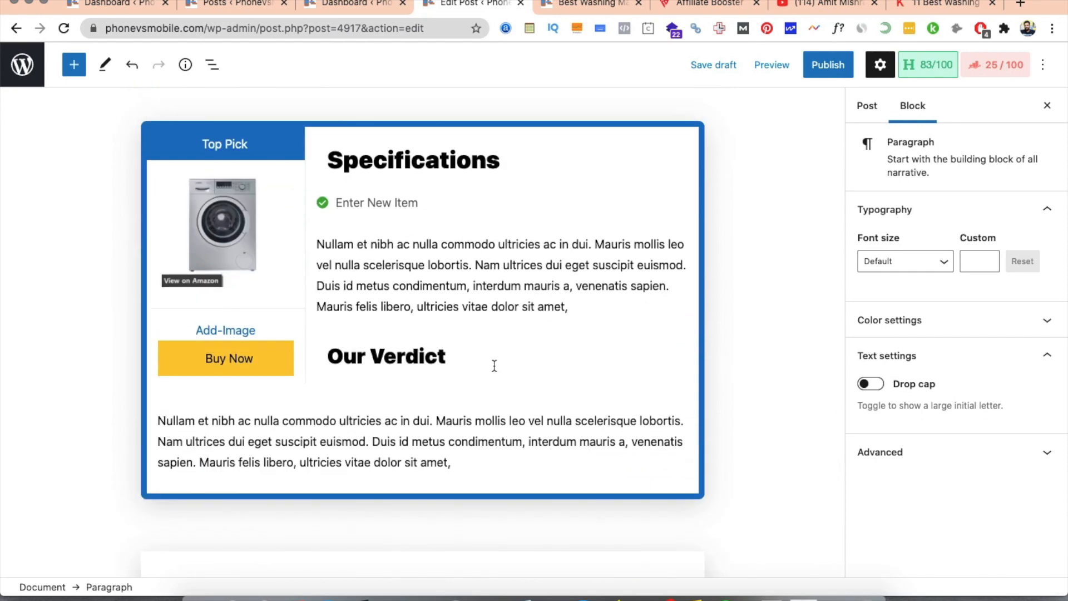
pyautogui.scroll(3, 494, 365)
pyautogui.scroll(15, 494, 365)
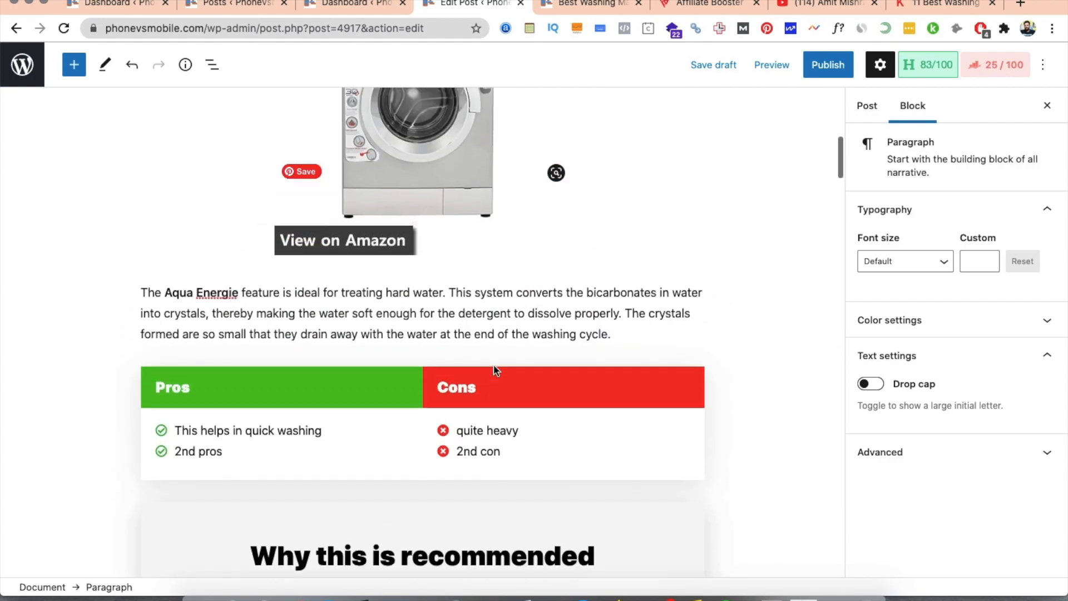